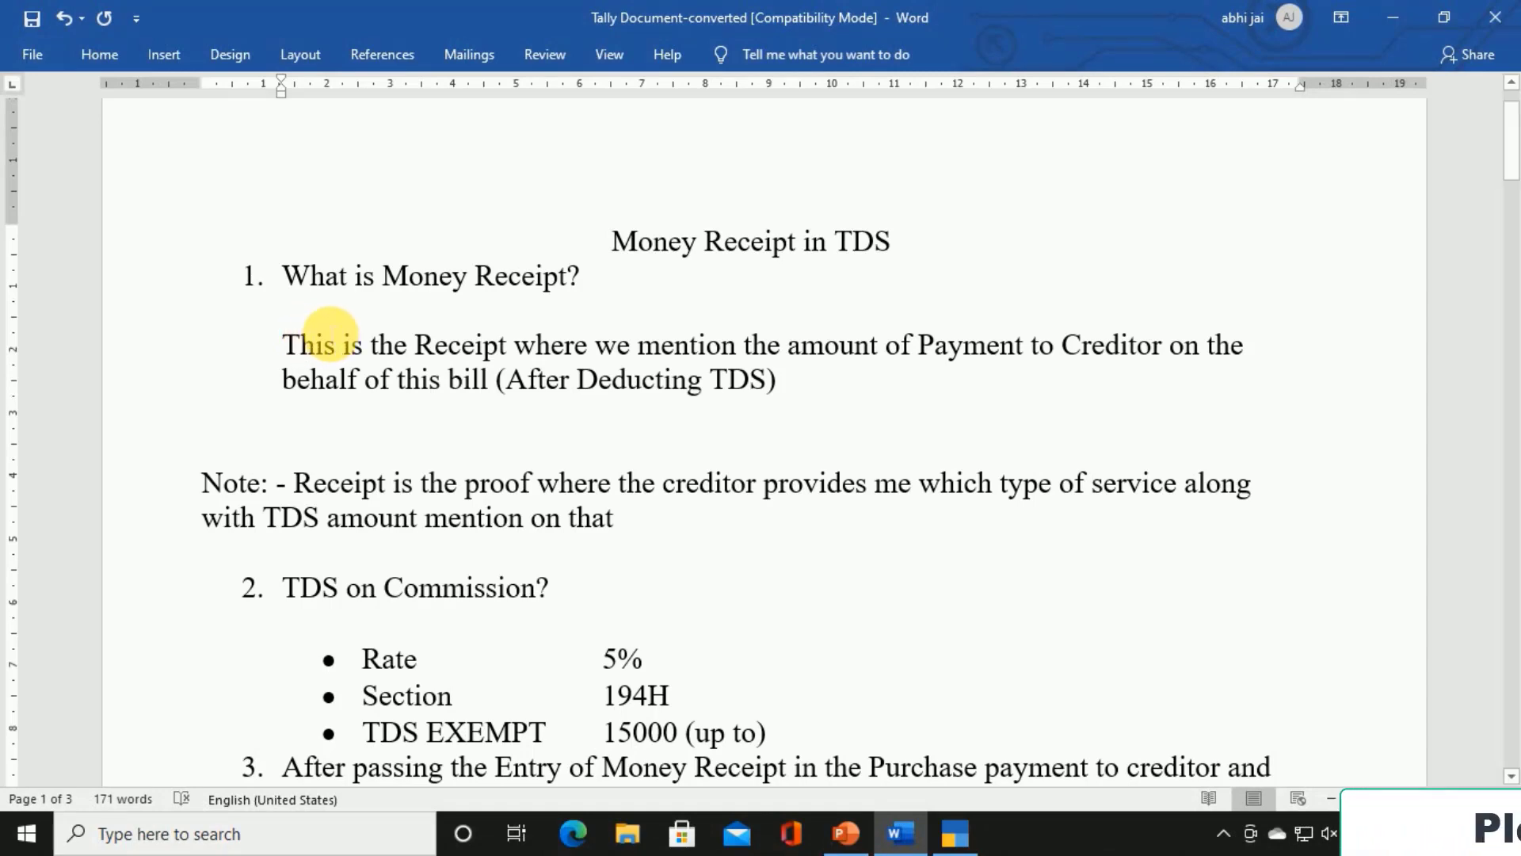
Mark the 'Money Receipt in TDS' title, its definition and the 'After Deducting TDS' phrase
{"action": "left_click_drag", "start_coordinate": [619, 240], "coordinate": [901, 248]}
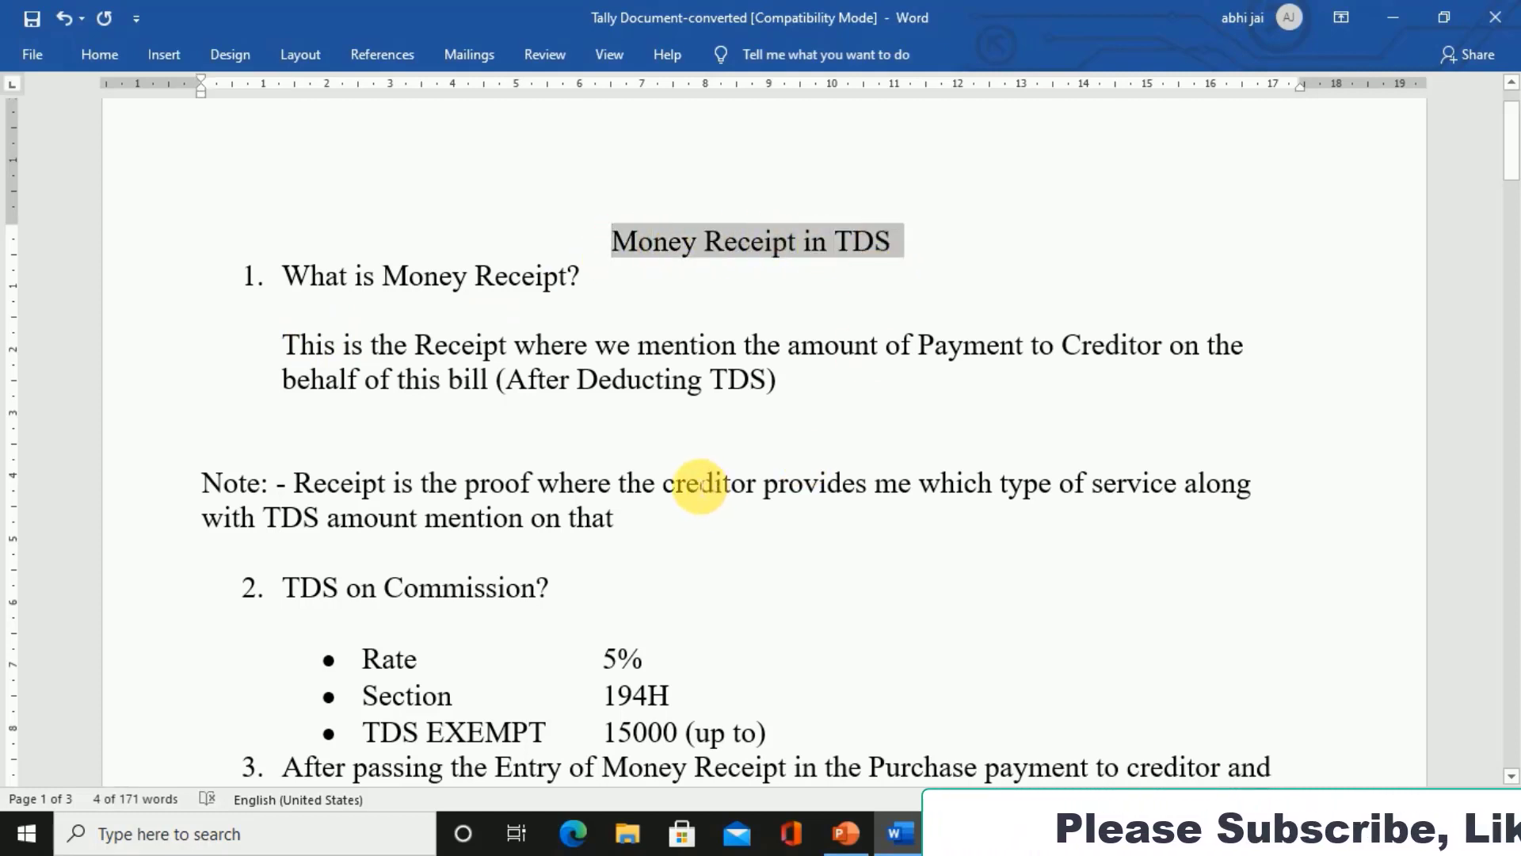
{"action": "left_click_drag", "start_coordinate": [283, 277], "coordinate": [564, 285]}
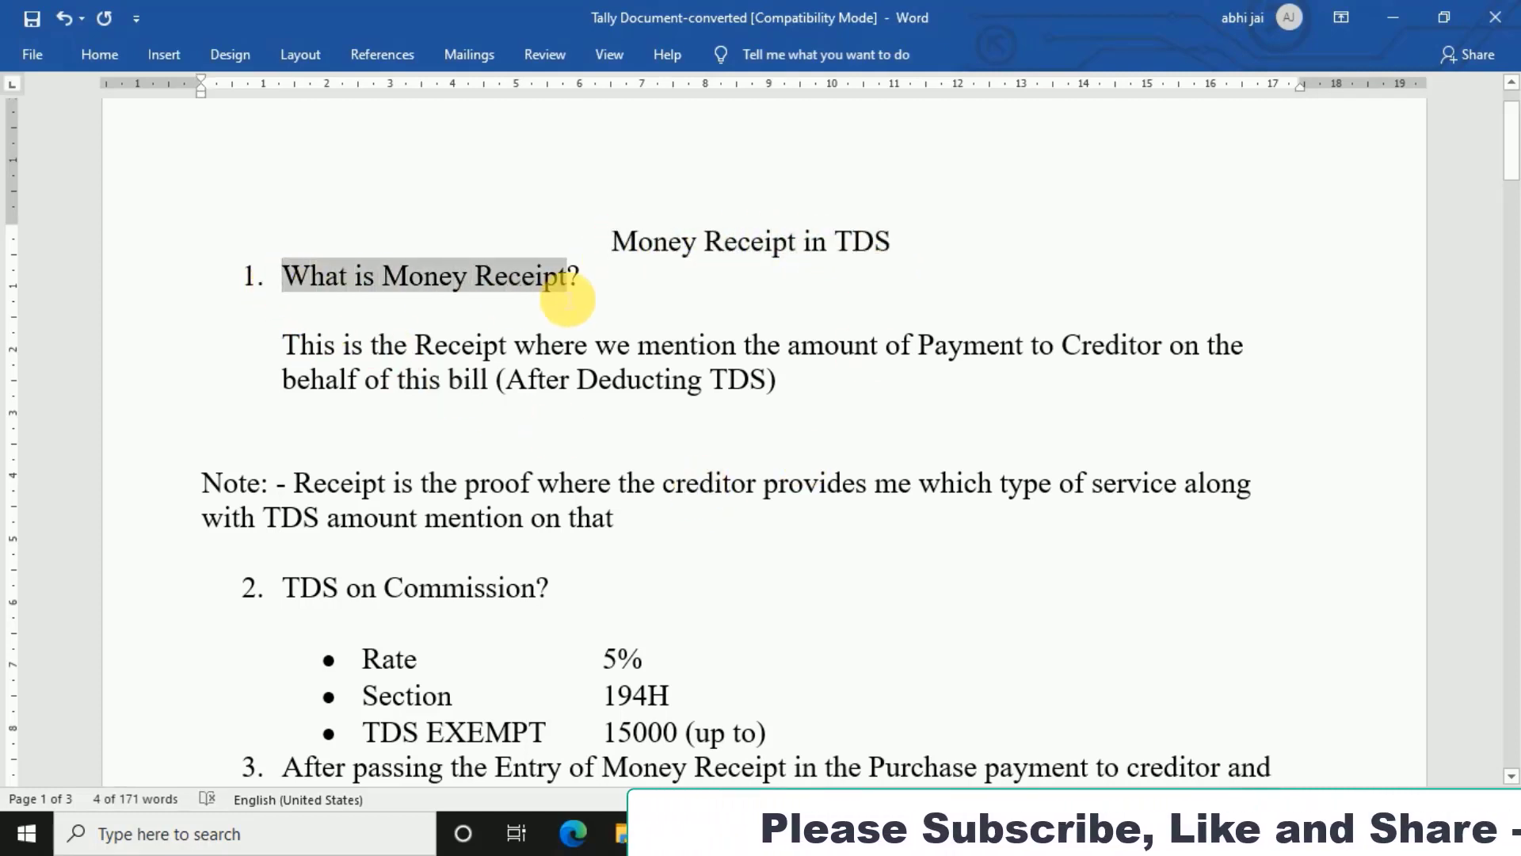
{"action": "left_click_drag", "start_coordinate": [310, 346], "coordinate": [695, 355]}
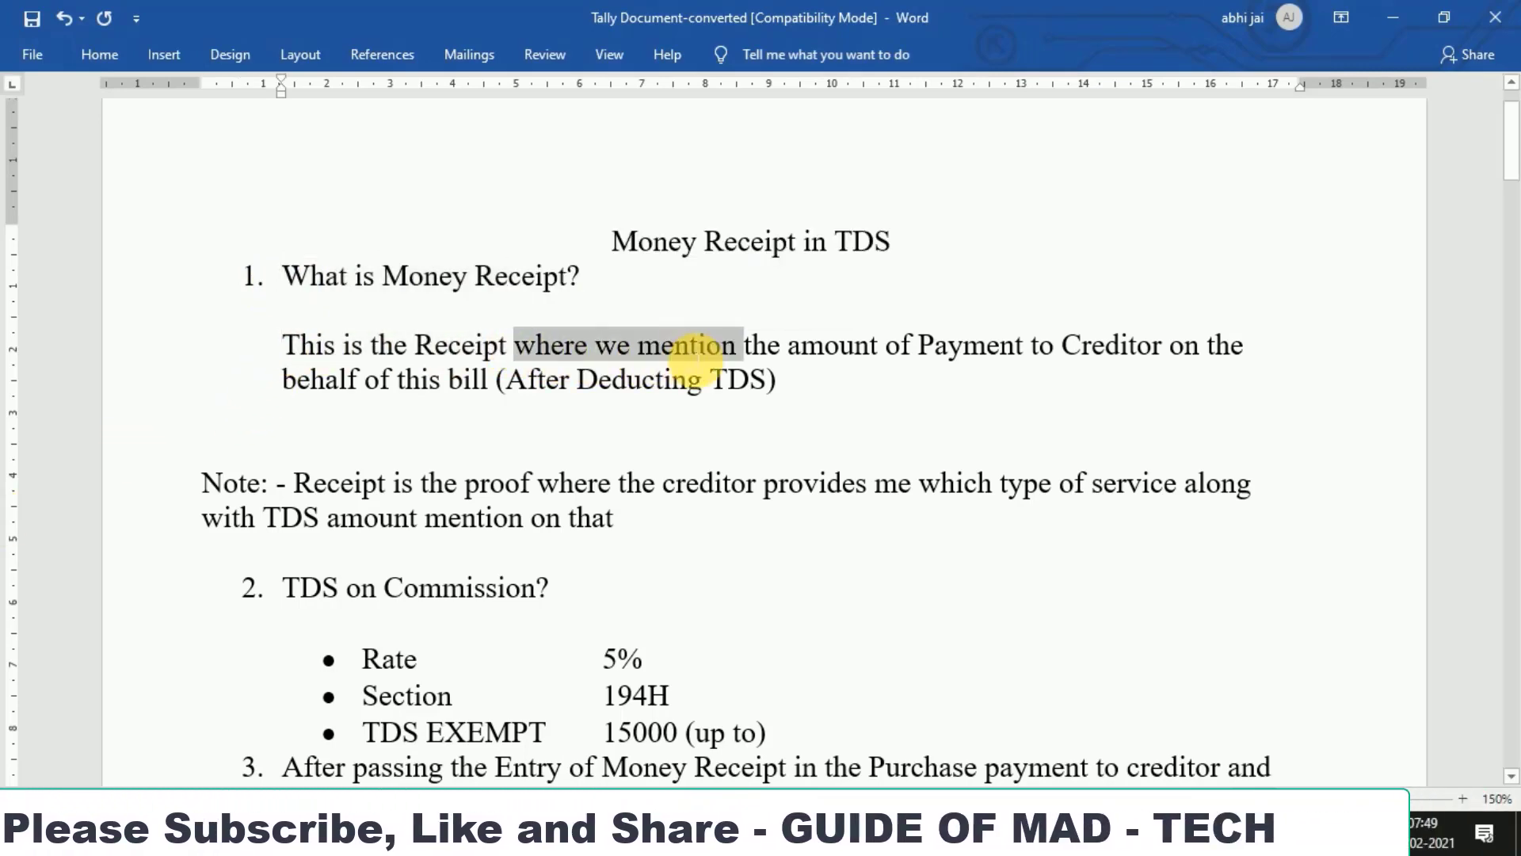
{"action": "left_click_drag", "start_coordinate": [789, 349], "coordinate": [1165, 349]}
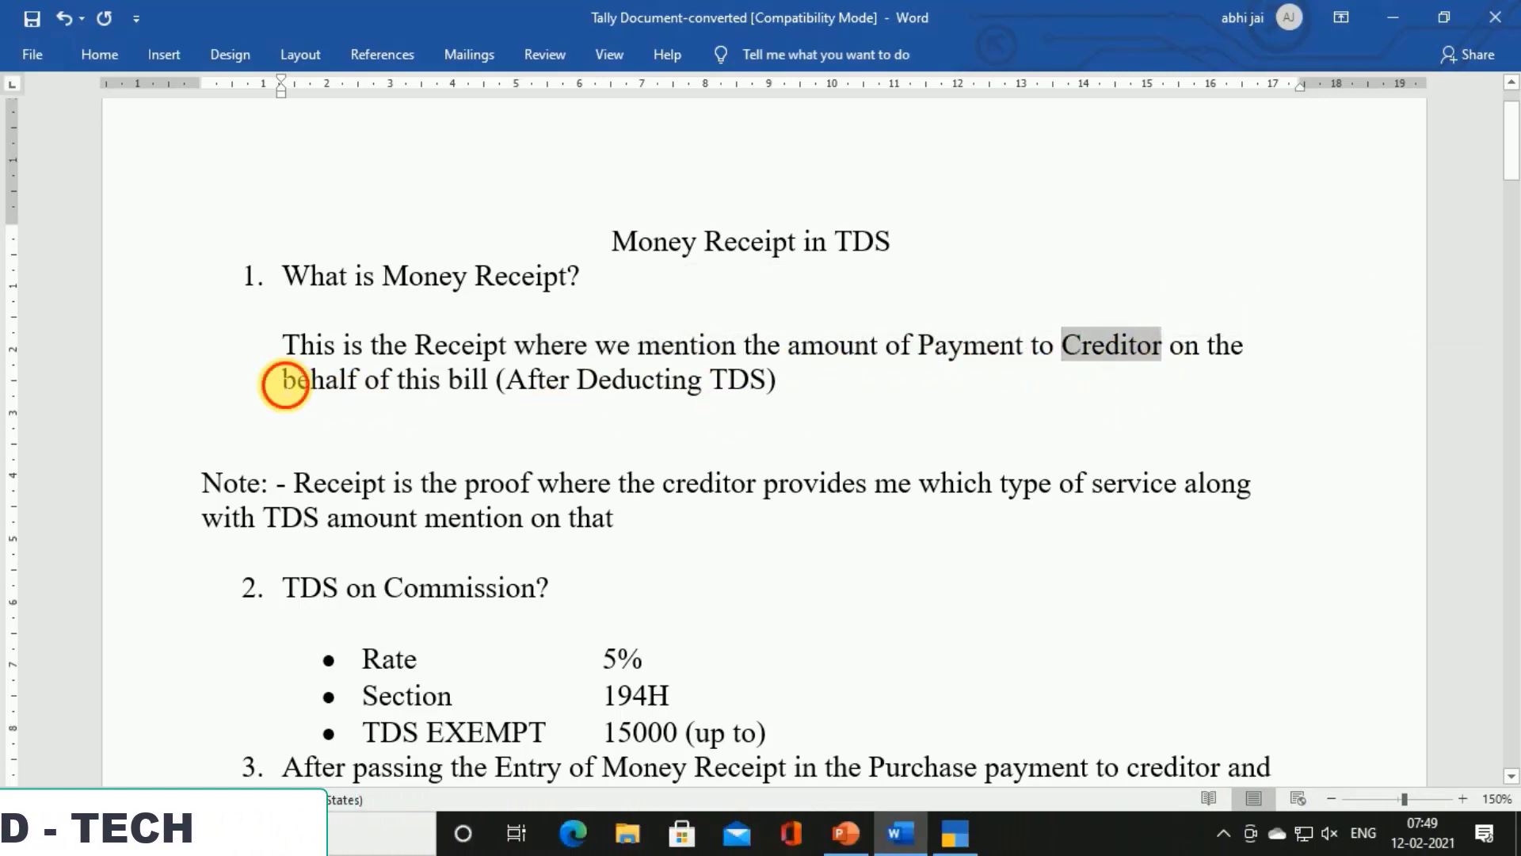
{"action": "left_click_drag", "start_coordinate": [282, 381], "coordinate": [499, 388]}
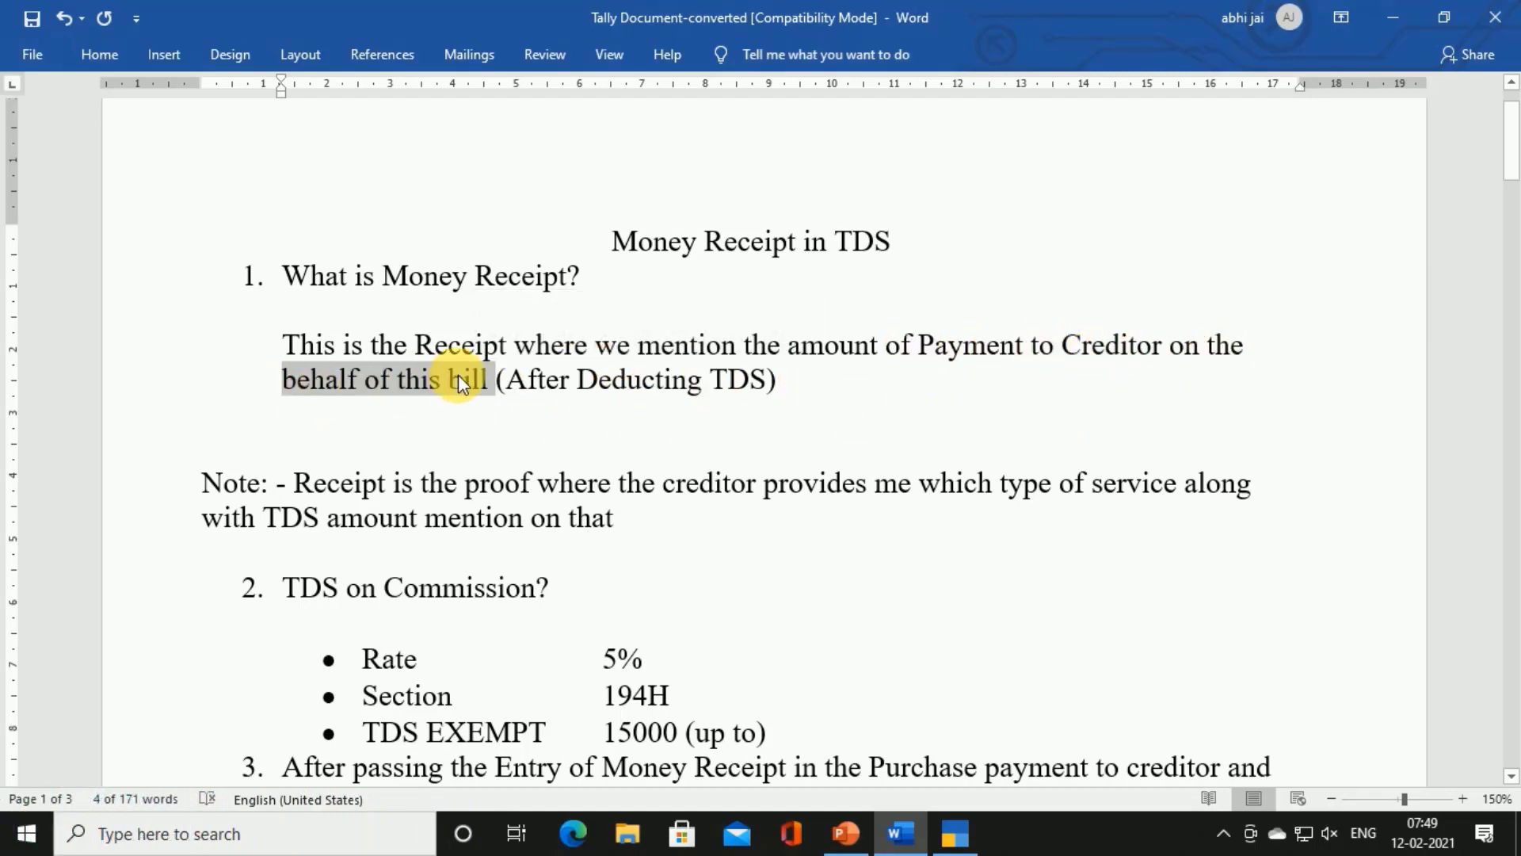
{"action": "left_click_drag", "start_coordinate": [506, 382], "coordinate": [747, 383]}
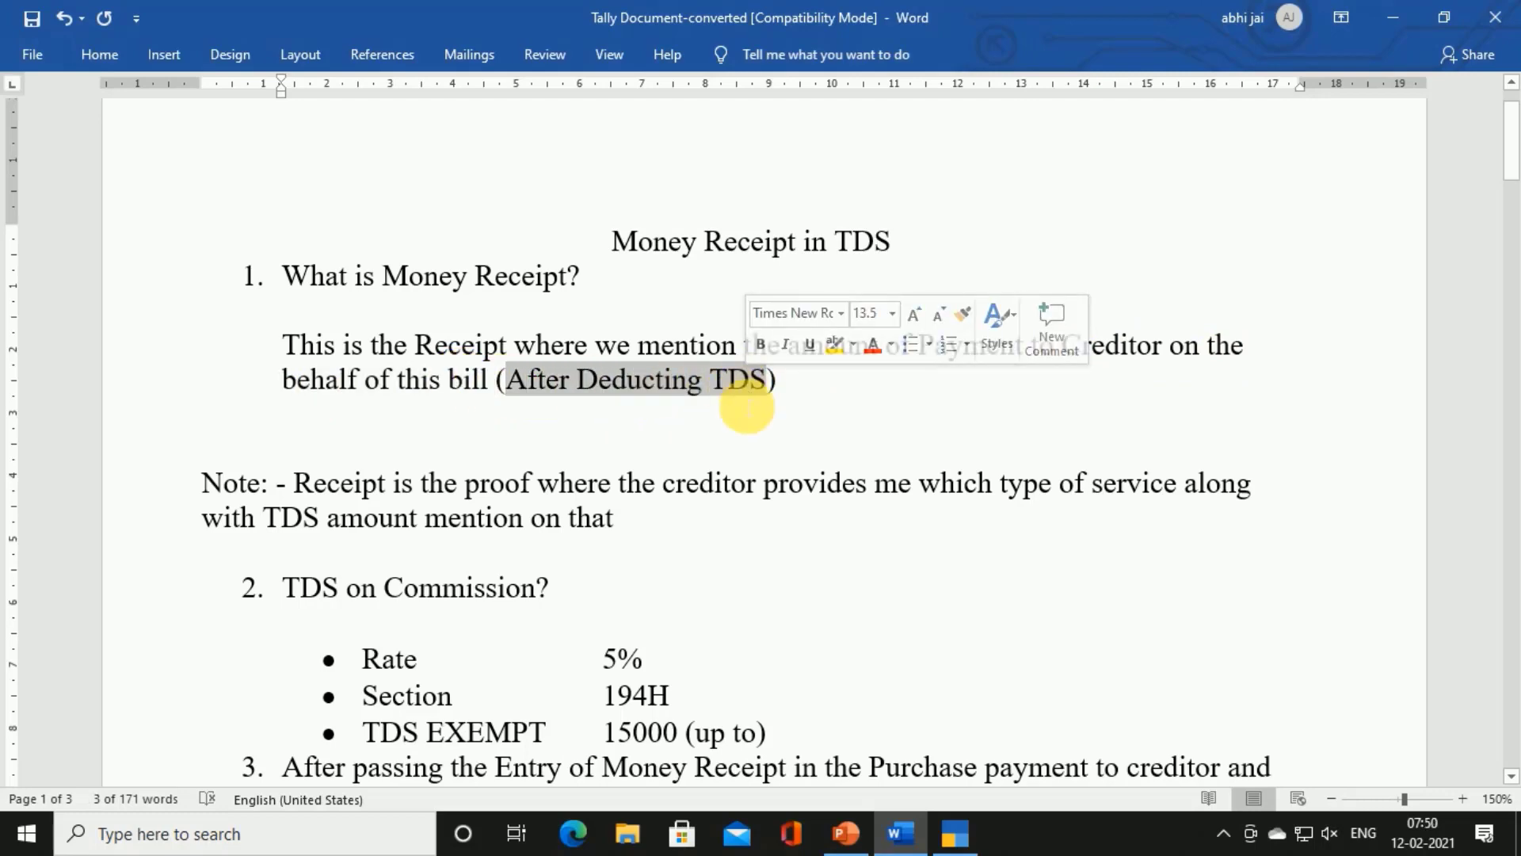
Scroll to page 2's sample receipt and mark the 85,500.00 net and 4,500.00 TDS amounts
{"action": "scroll", "coordinate": [721, 400], "scroll_direction": "down", "scroll_amount": 15}
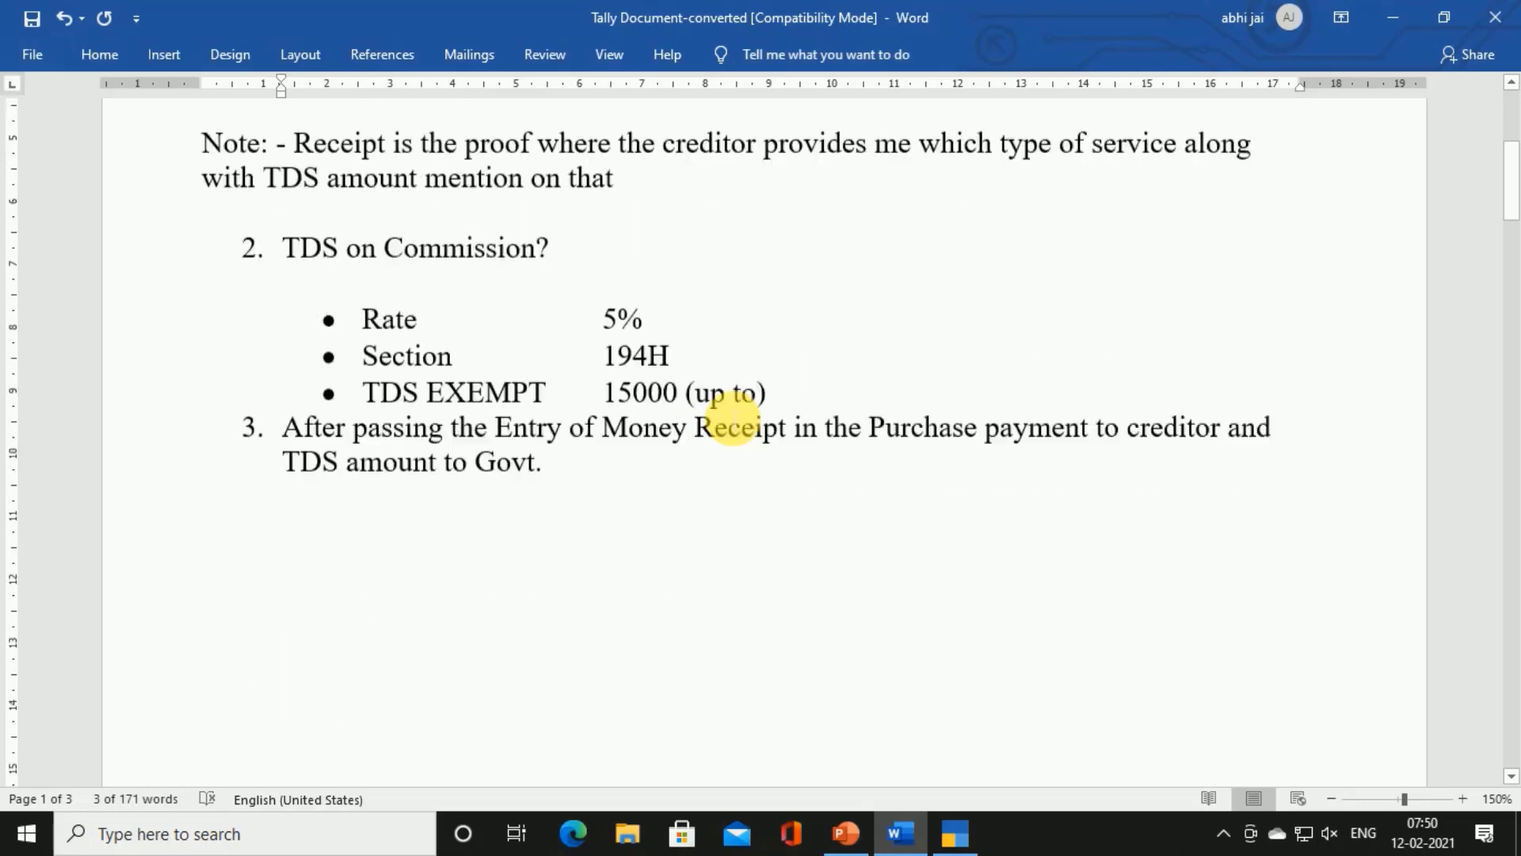
{"action": "scroll", "coordinate": [733, 418], "scroll_direction": "down", "scroll_amount": 6}
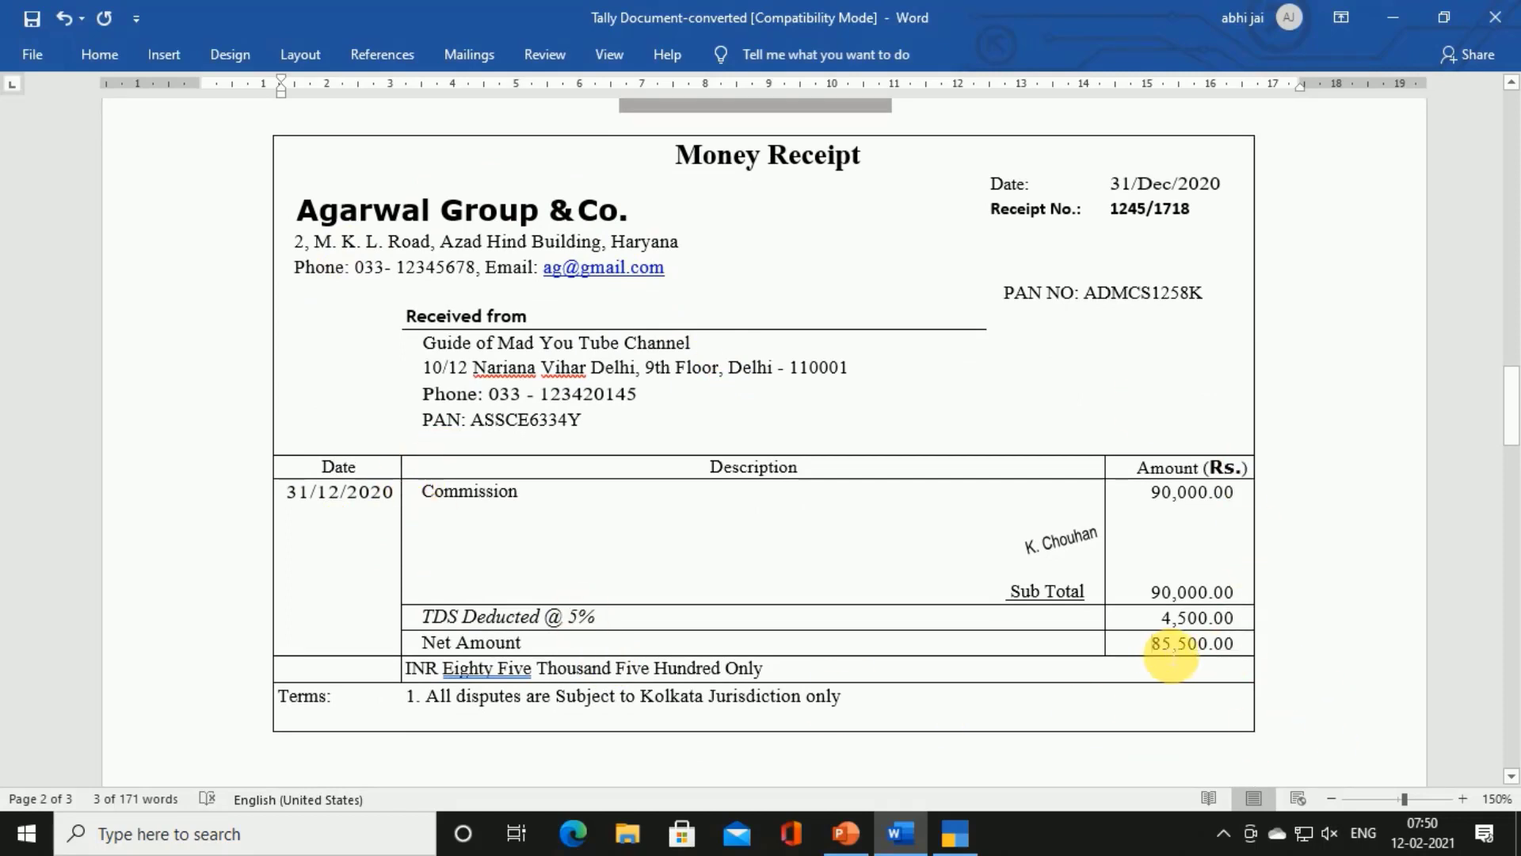
{"action": "left_click_drag", "start_coordinate": [1234, 651], "coordinate": [1229, 645]}
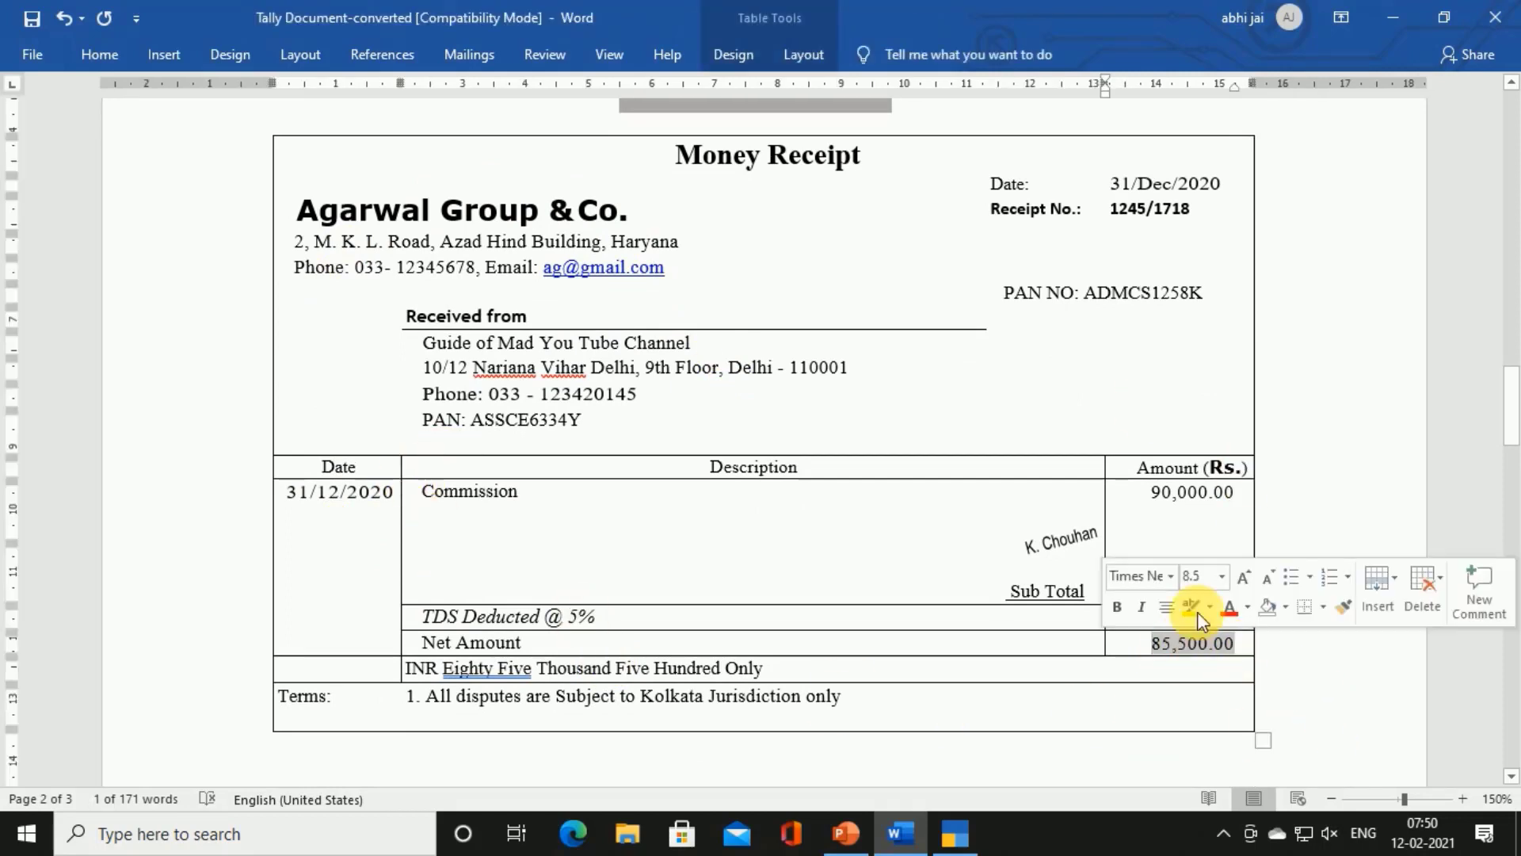
{"action": "left_click", "coordinate": [1138, 504]}
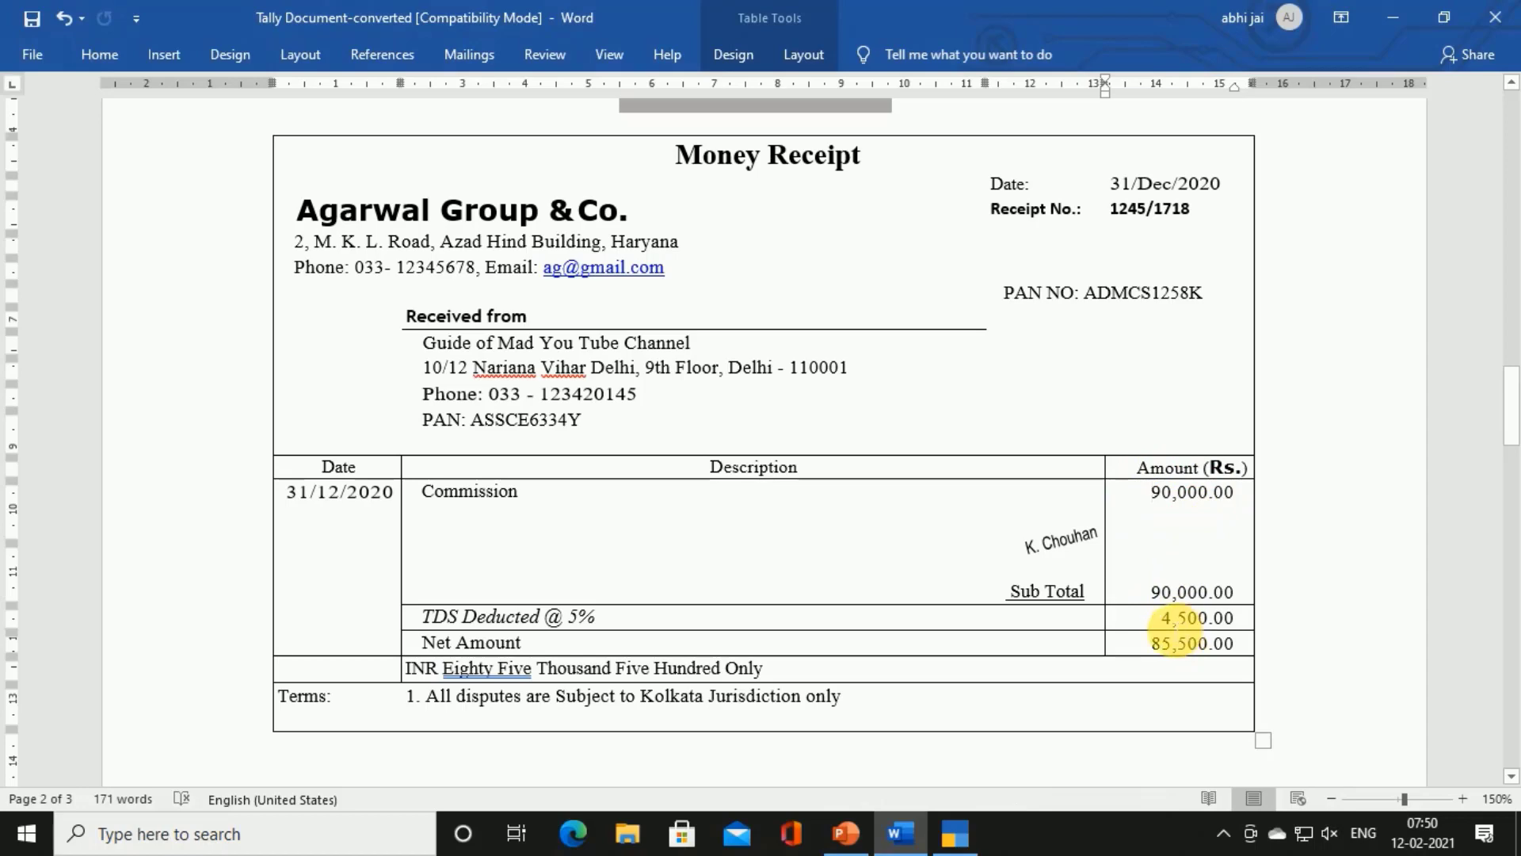
{"action": "left_click_drag", "start_coordinate": [1236, 621], "coordinate": [1233, 619]}
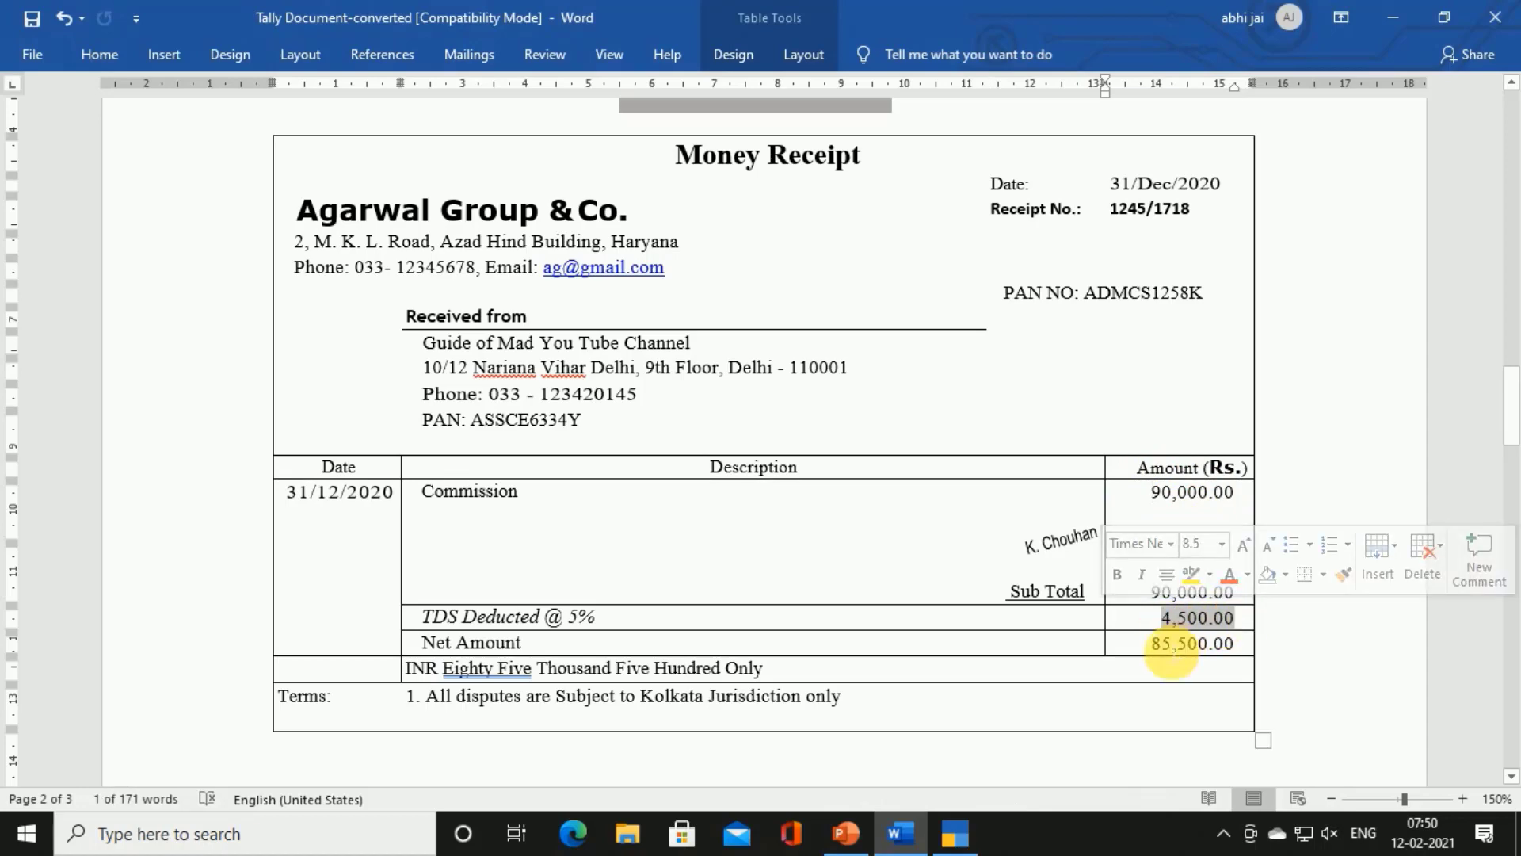
{"action": "scroll", "coordinate": [940, 591], "scroll_direction": "up", "scroll_amount": 4}
{"action": "scroll", "coordinate": [941, 591], "scroll_direction": "up", "scroll_amount": 10}
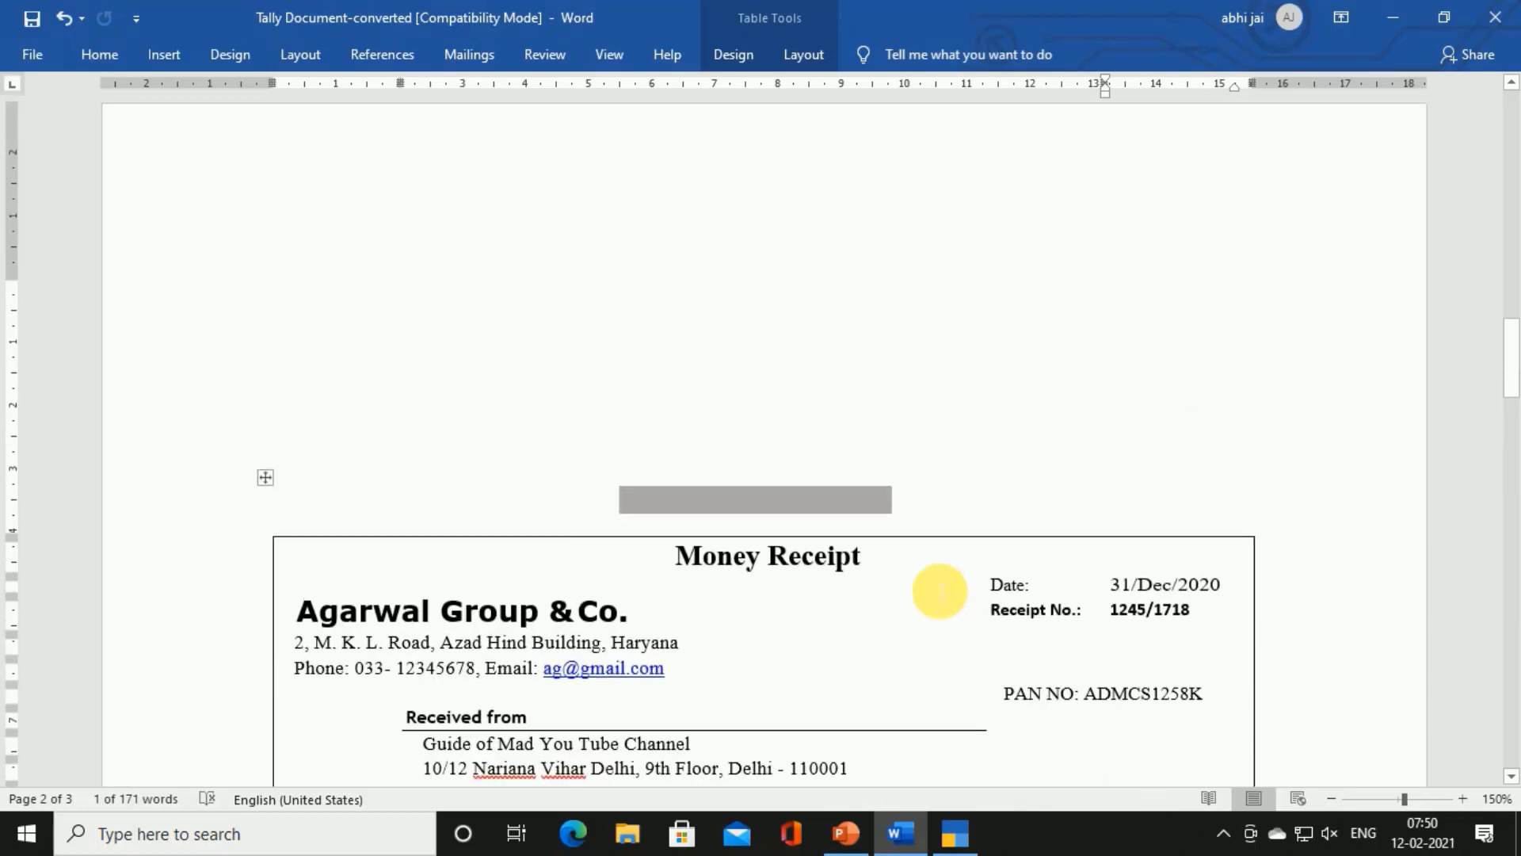
Review the Note lines and highlight the phrase 'type of service' in yellow
{"action": "scroll", "coordinate": [941, 591], "scroll_direction": "up", "scroll_amount": 4}
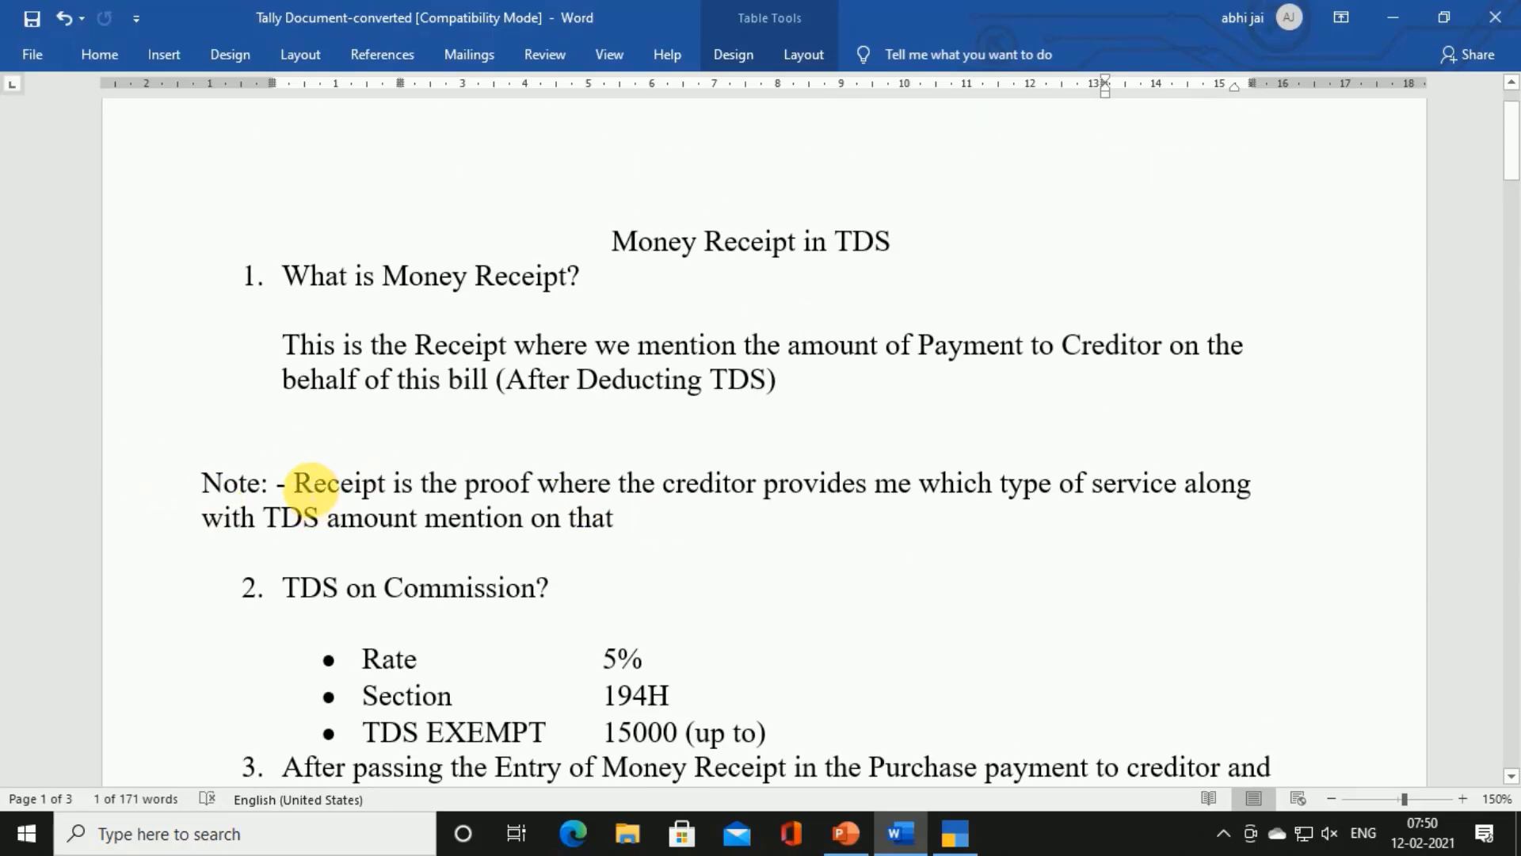
{"action": "left_click_drag", "start_coordinate": [305, 484], "coordinate": [533, 483]}
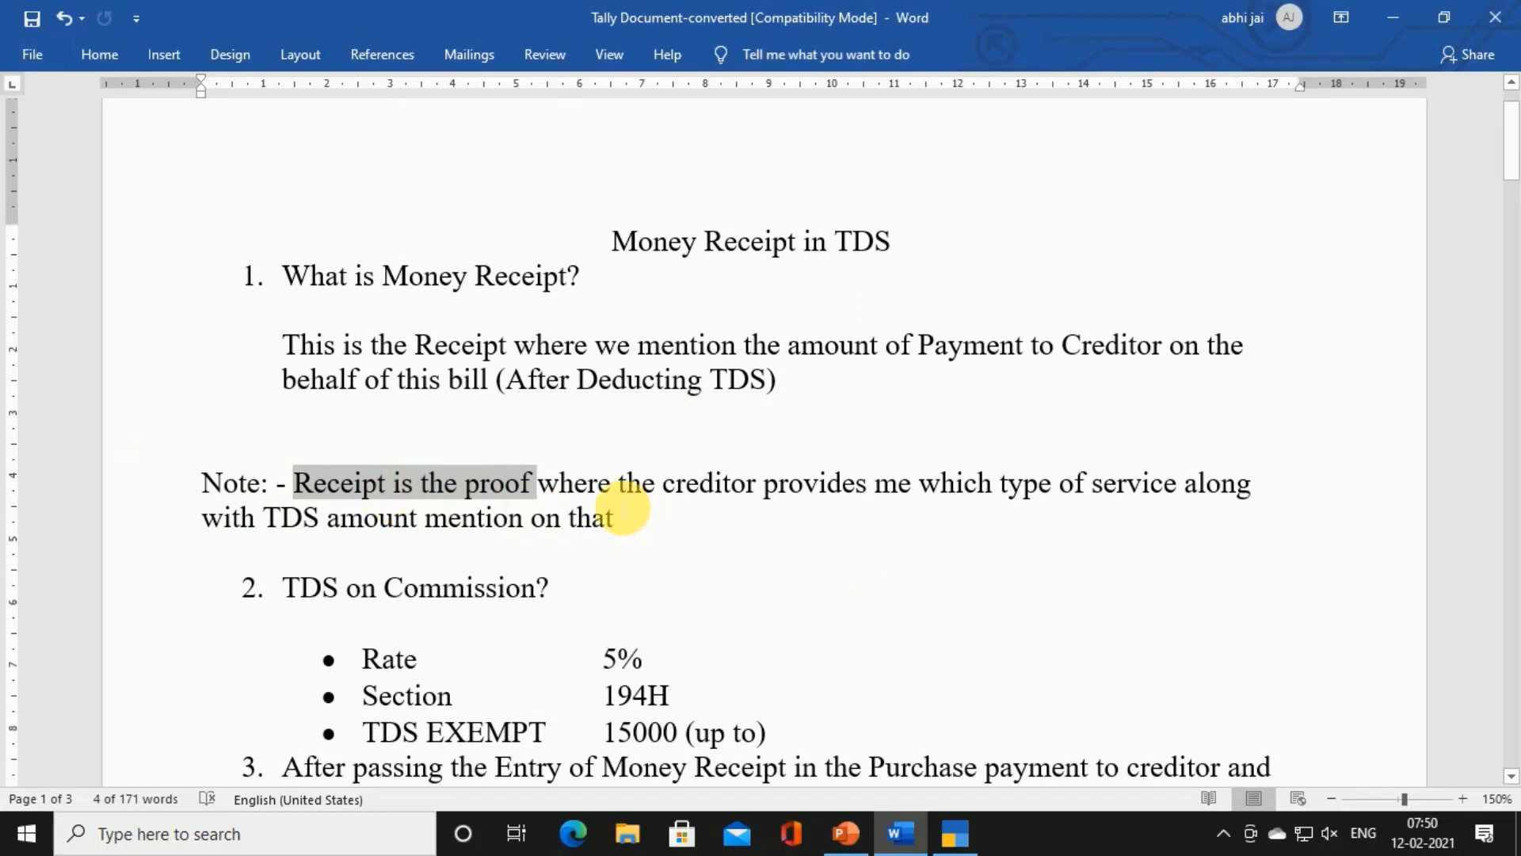
{"action": "left_click_drag", "start_coordinate": [625, 504], "coordinate": [1157, 497]}
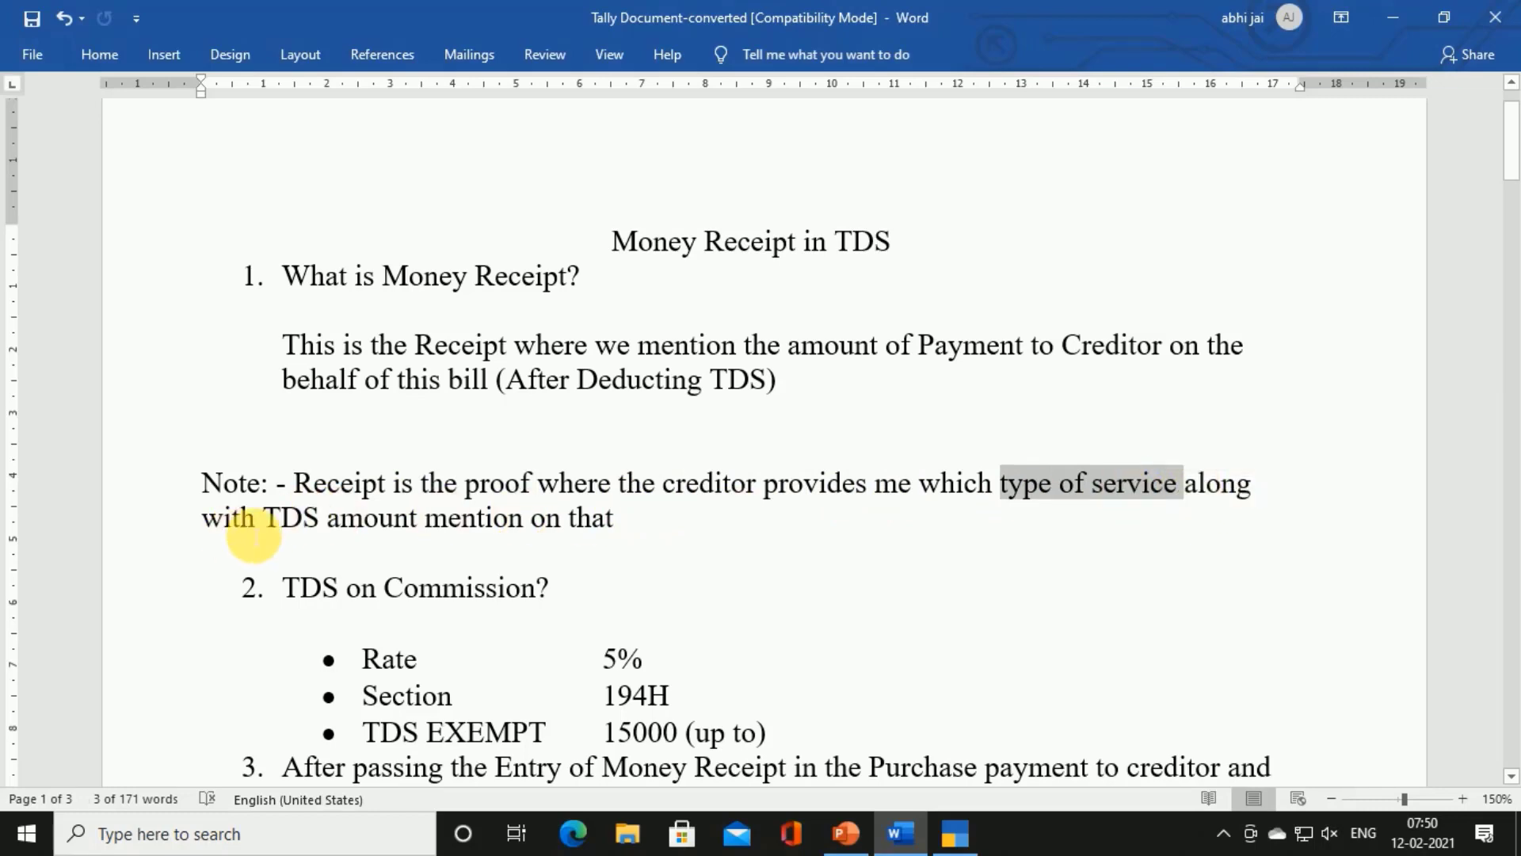
{"action": "left_click_drag", "start_coordinate": [254, 536], "coordinate": [533, 544]}
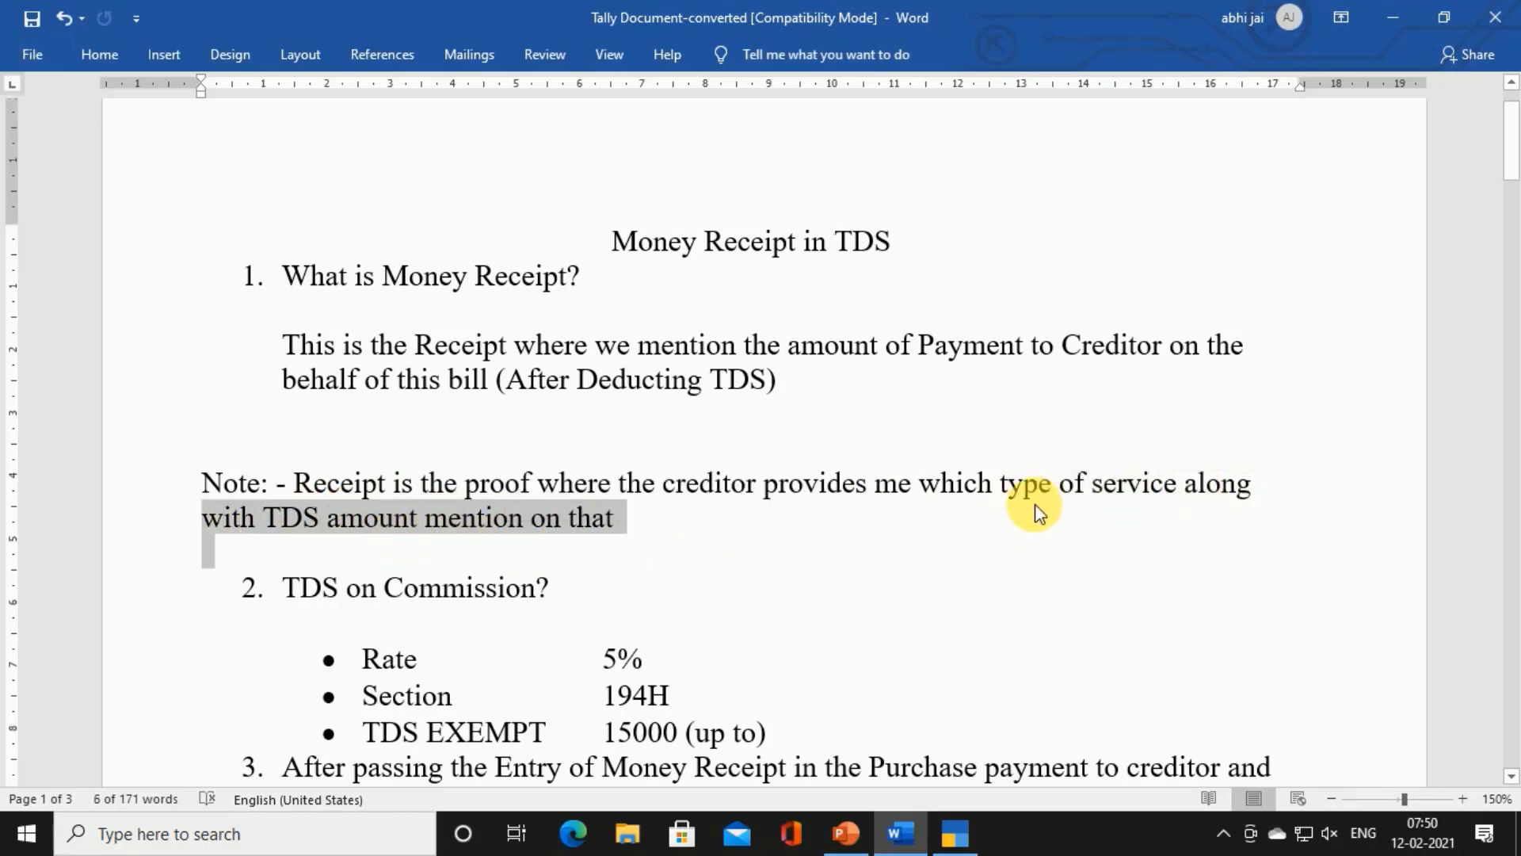
{"action": "left_click_drag", "start_coordinate": [1002, 486], "coordinate": [1142, 485]}
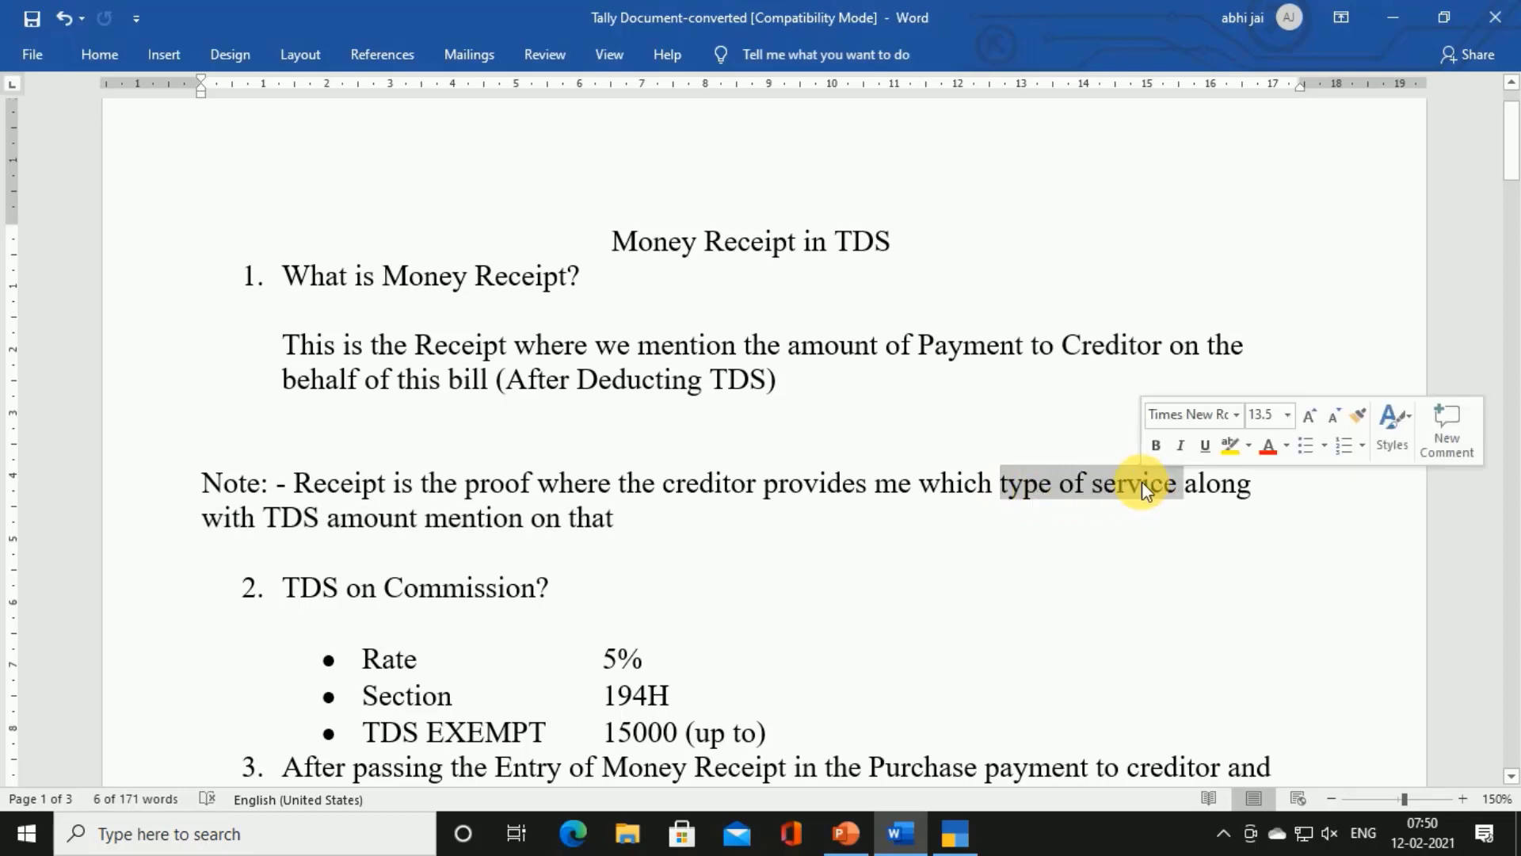
{"action": "left_click", "coordinate": [1221, 448]}
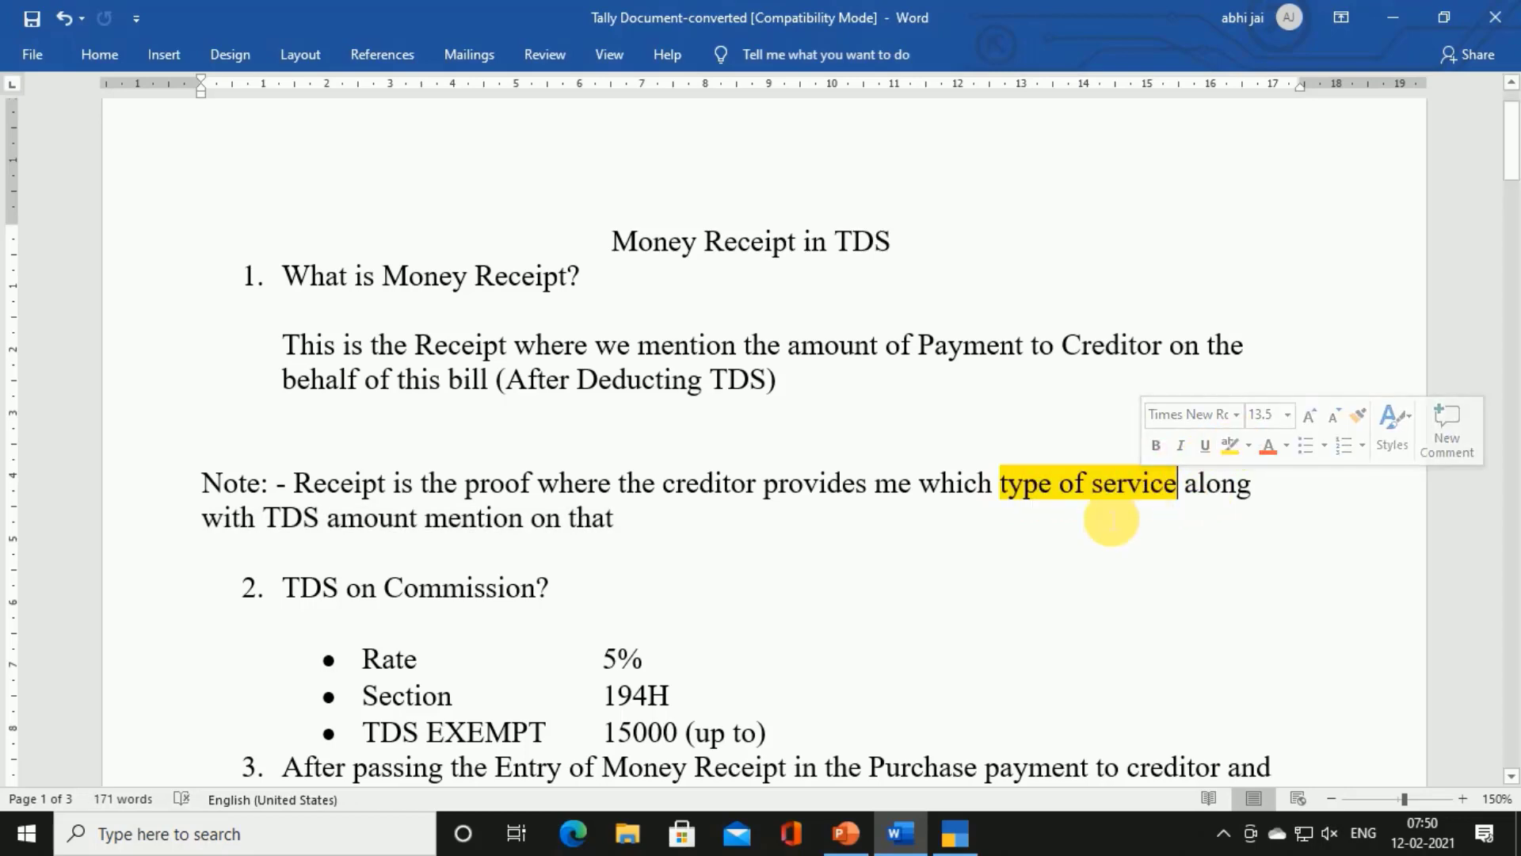
Scroll down to the sample receipt and mark its Commission entry
{"action": "scroll", "coordinate": [957, 568], "scroll_direction": "down", "scroll_amount": 3}
{"action": "scroll", "coordinate": [958, 569], "scroll_direction": "down", "scroll_amount": 12}
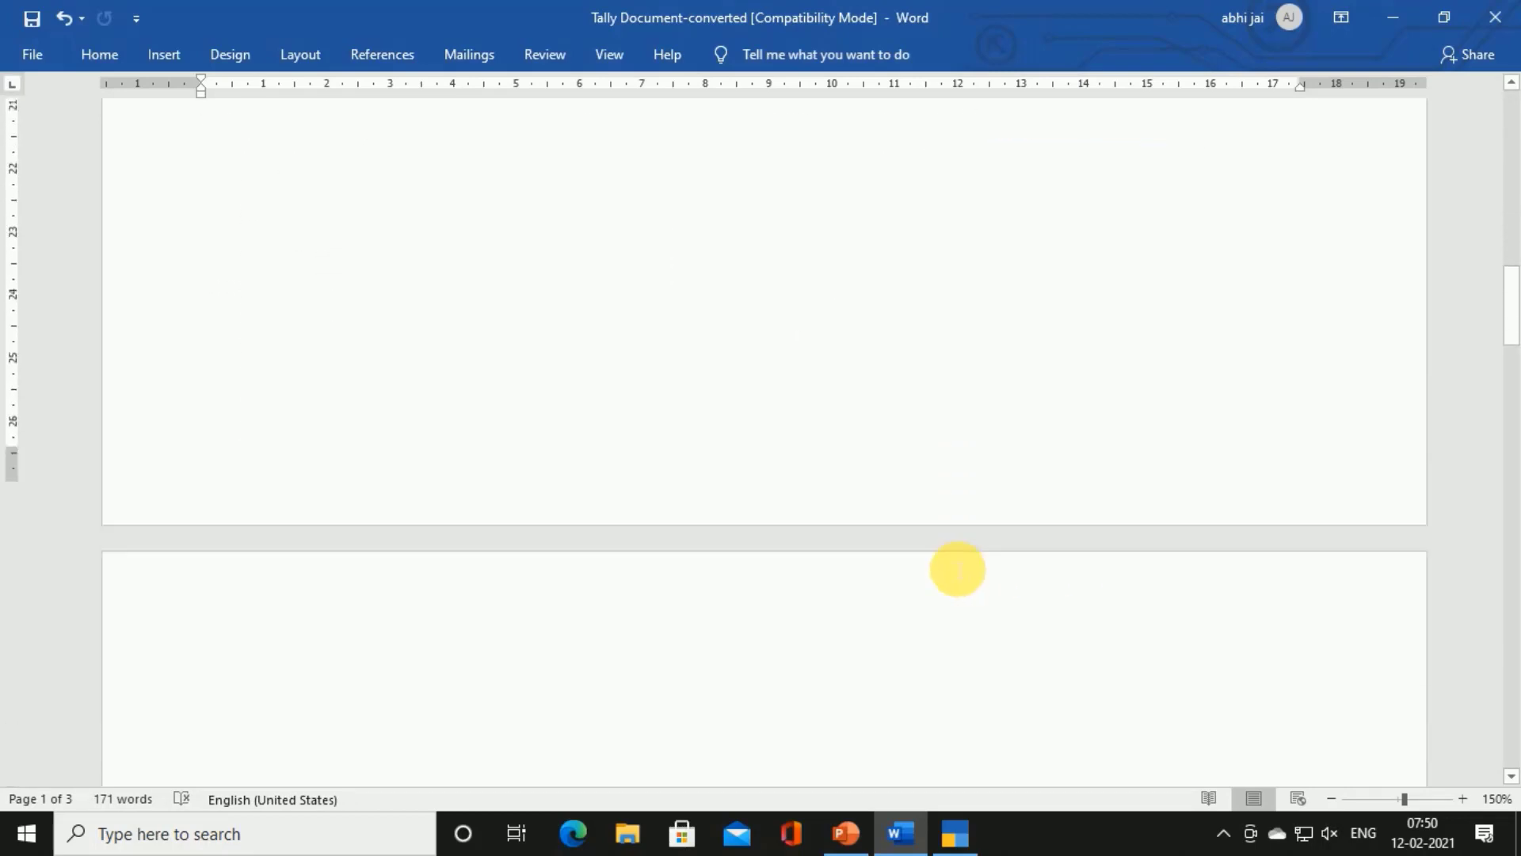
{"action": "scroll", "coordinate": [957, 569], "scroll_direction": "down", "scroll_amount": 2}
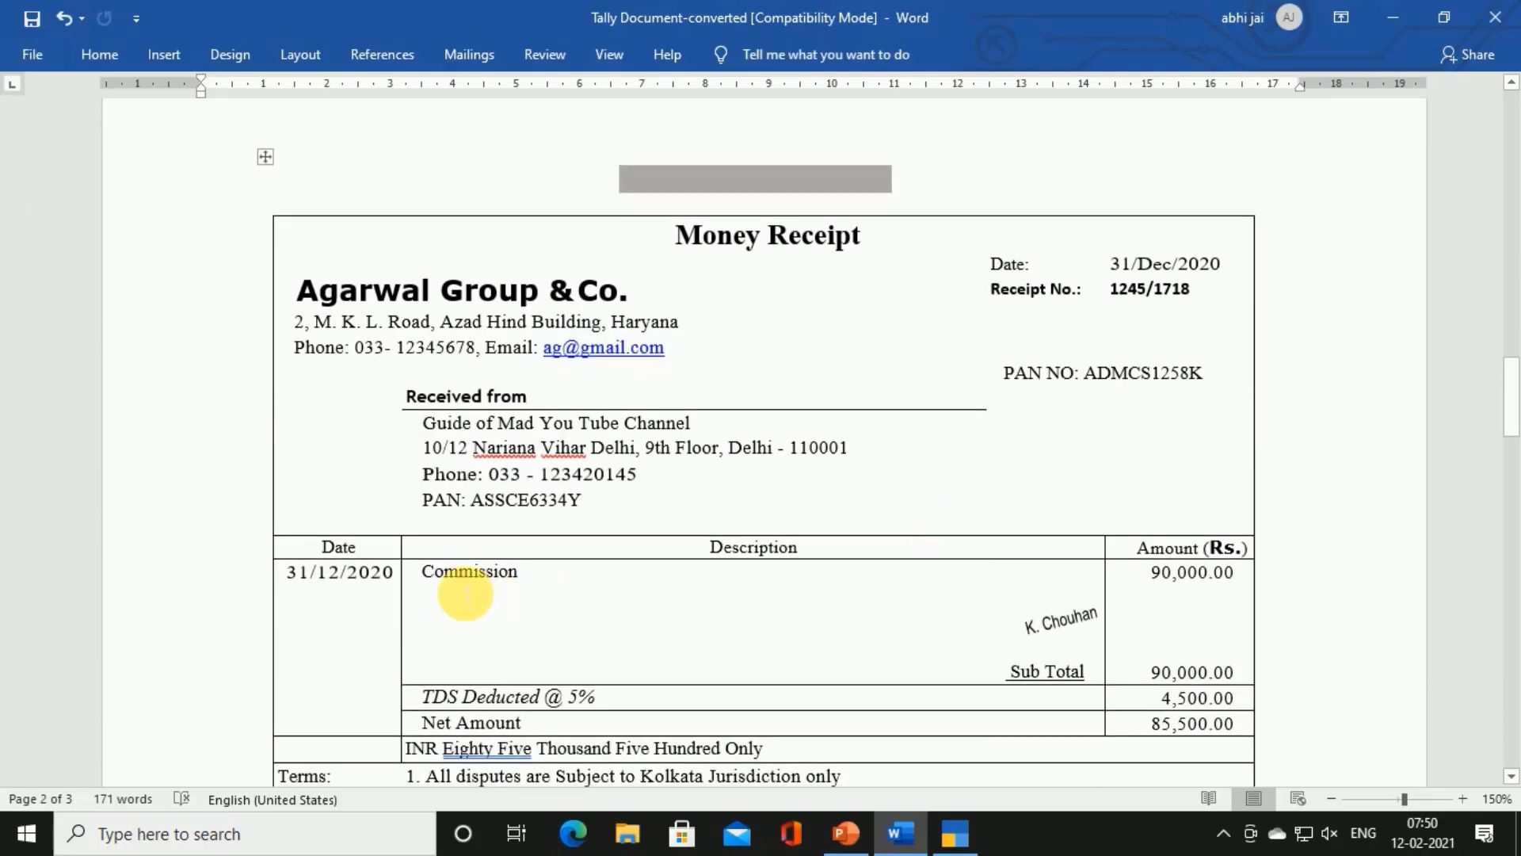
{"action": "left_click_drag", "start_coordinate": [456, 582], "coordinate": [526, 577]}
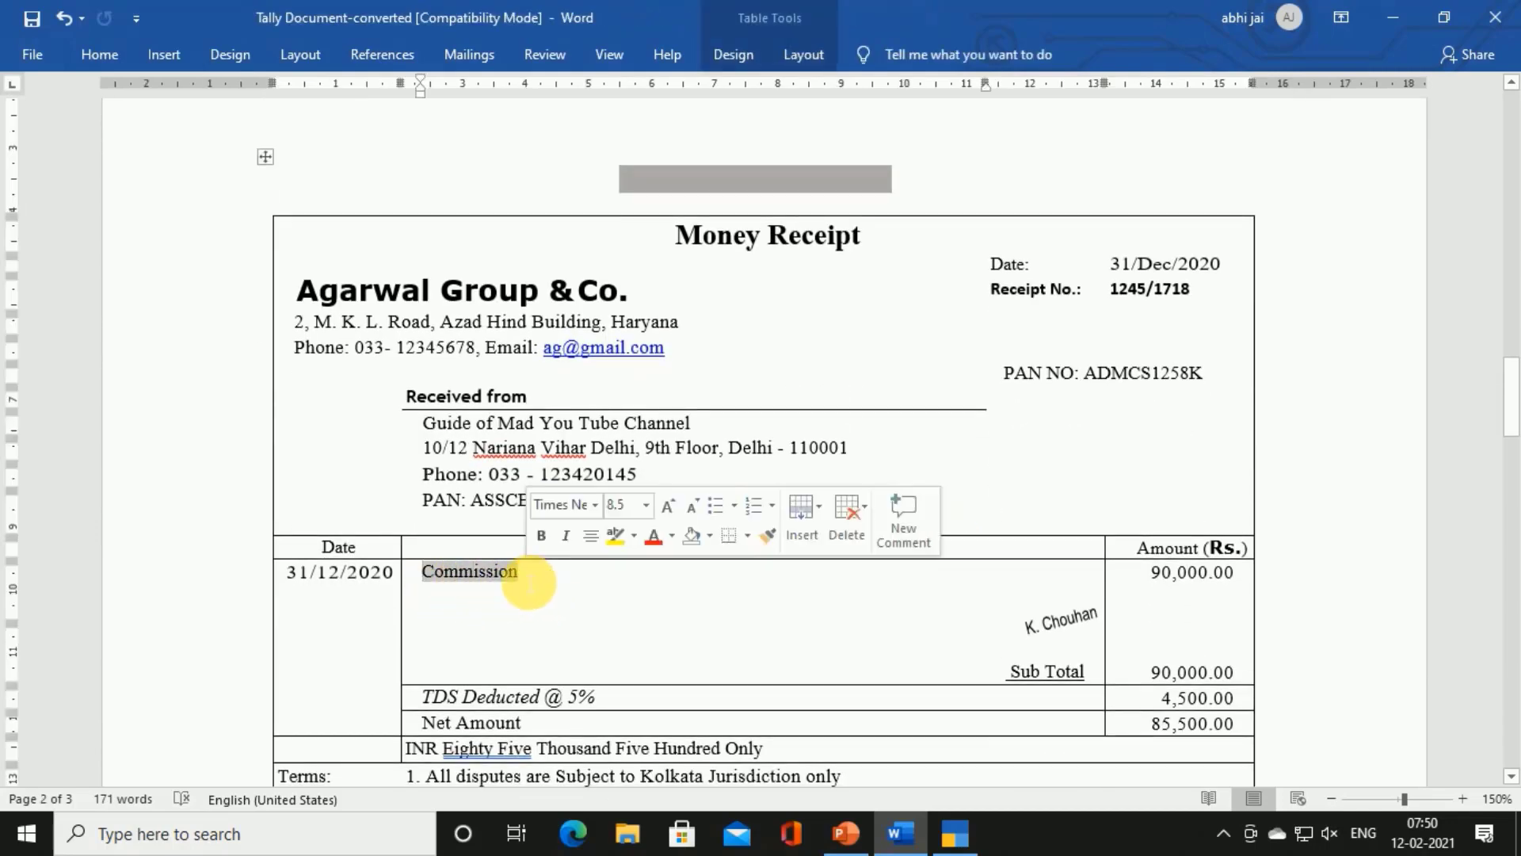
{"action": "scroll", "coordinate": [516, 607], "scroll_direction": "down", "scroll_amount": 15}
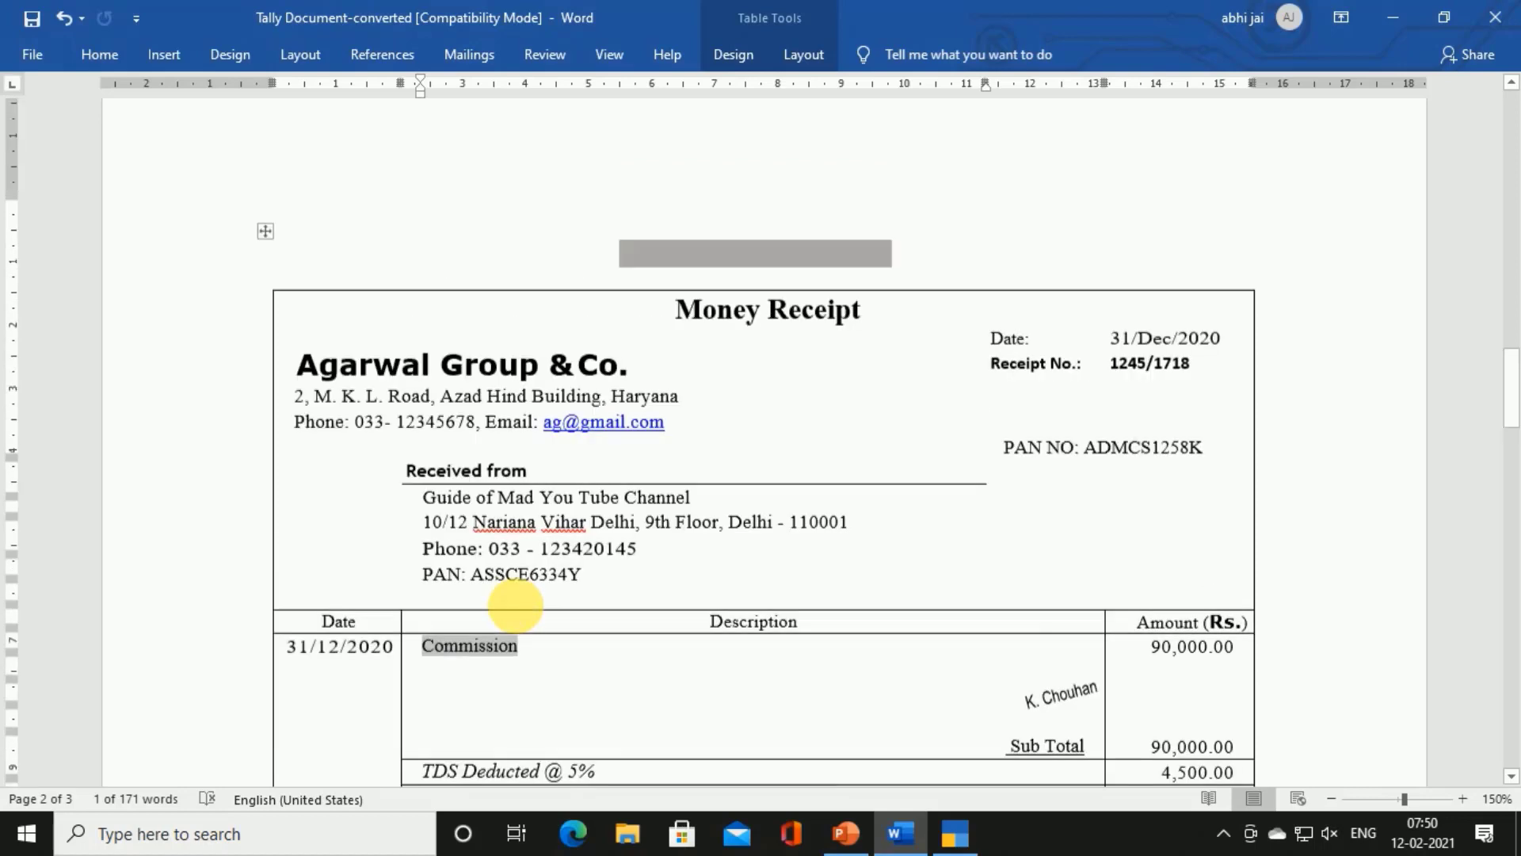
{"action": "scroll", "coordinate": [524, 614], "scroll_direction": "up", "scroll_amount": 2}
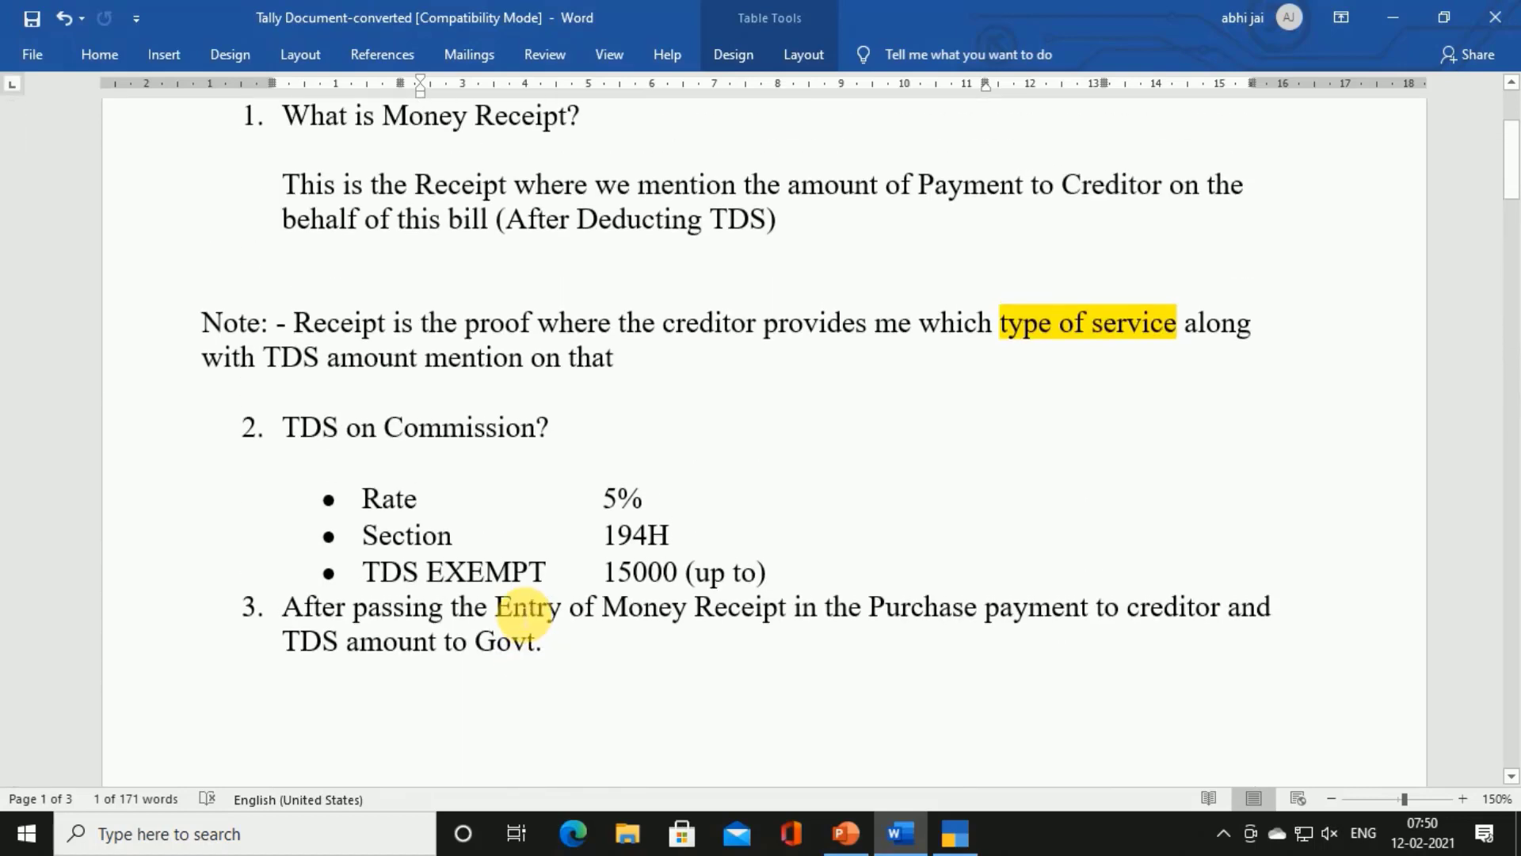
Mark the TDS on Commission heading, the 5% rate, the 15000 limit and item 3's sentence
{"action": "left_click", "coordinate": [397, 434]}
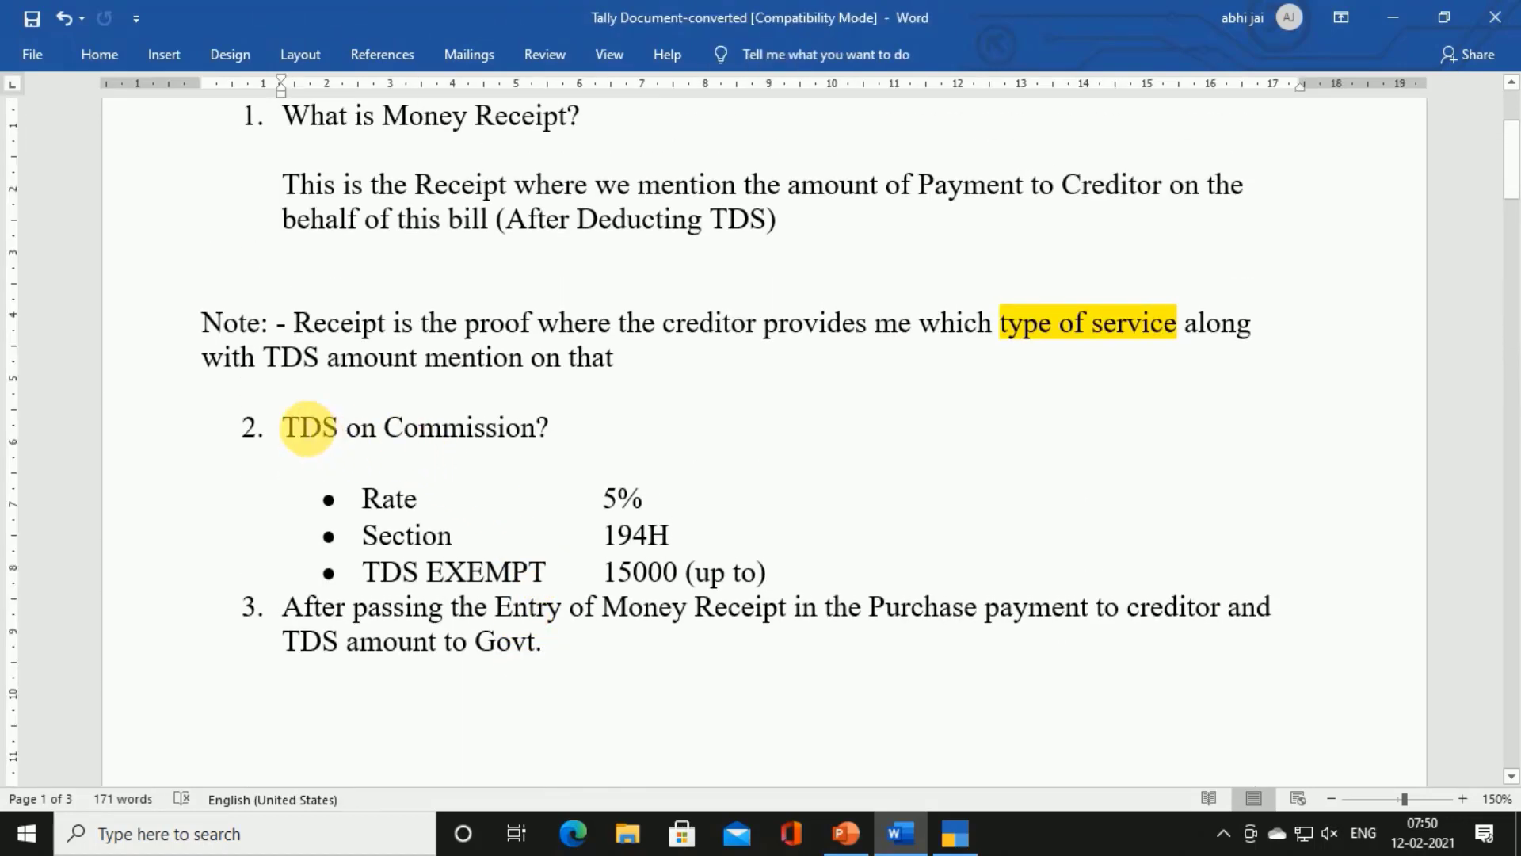
{"action": "left_click_drag", "start_coordinate": [295, 427], "coordinate": [545, 438]}
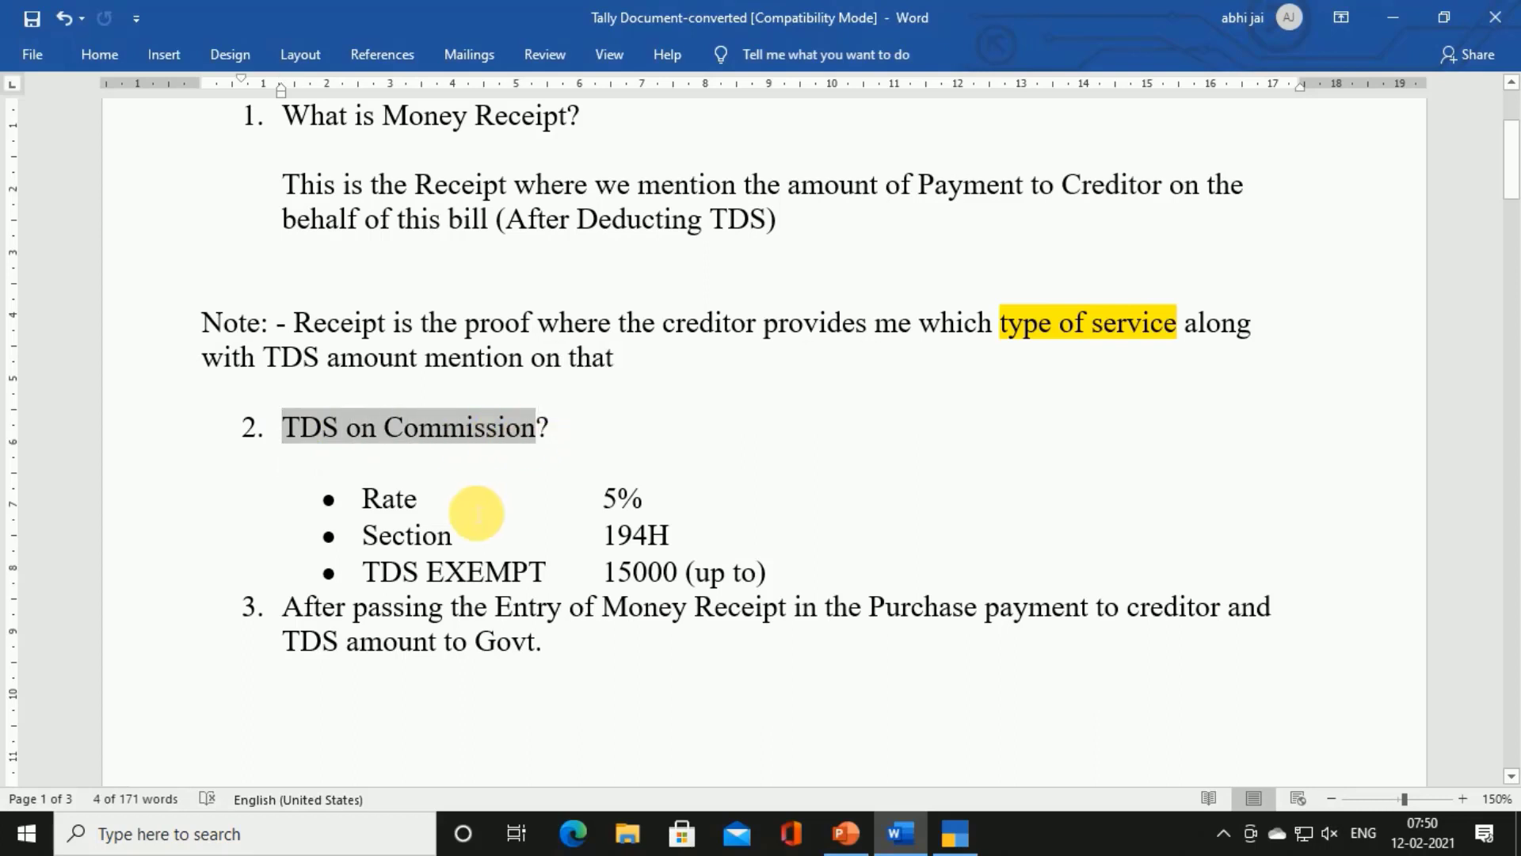
{"action": "left_click_drag", "start_coordinate": [604, 511], "coordinate": [651, 534]}
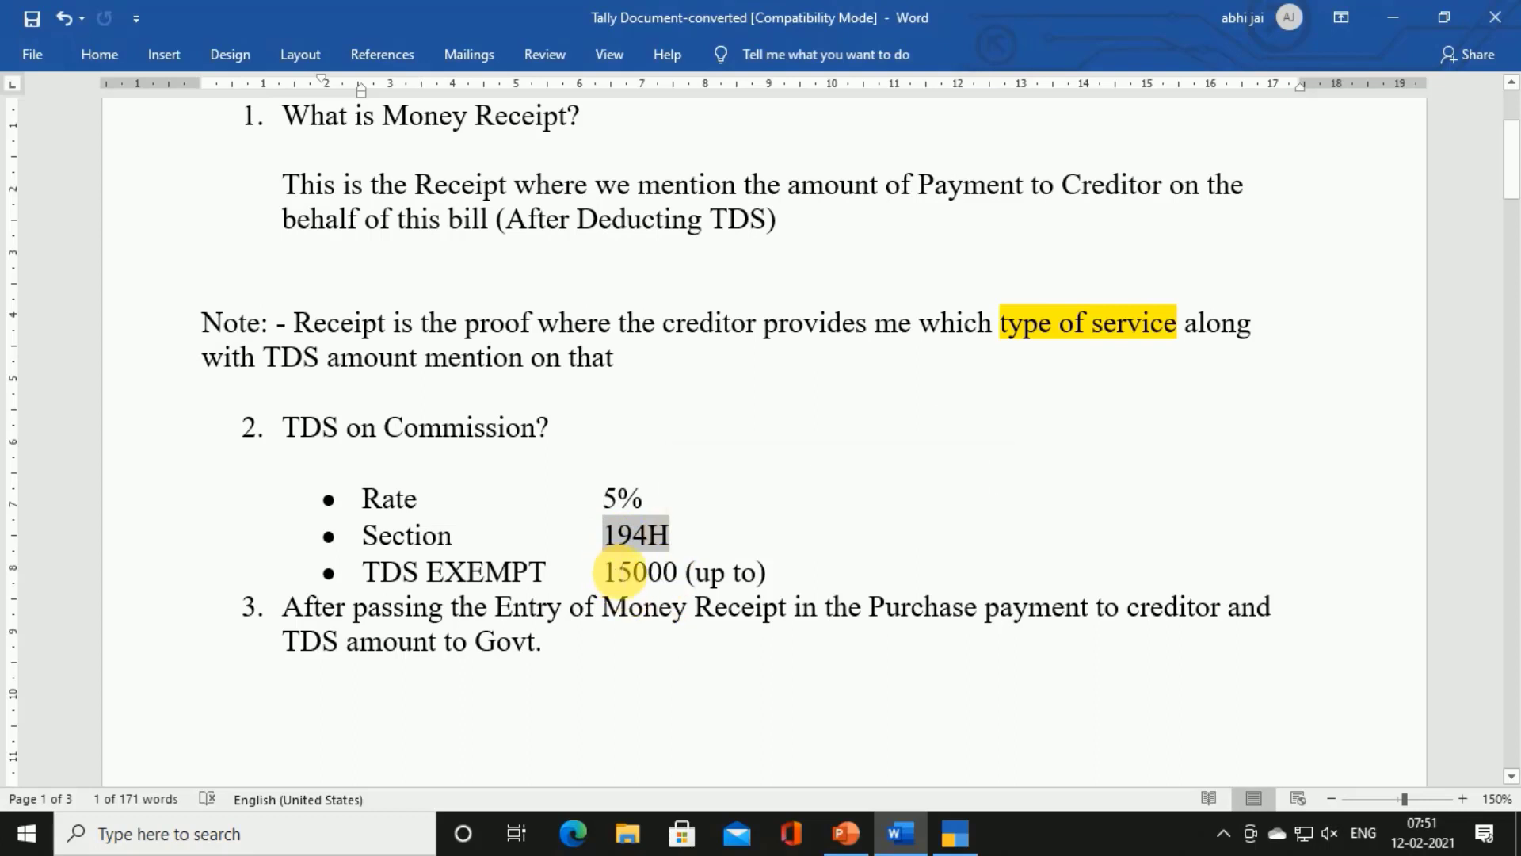
{"action": "left_click_drag", "start_coordinate": [621, 570], "coordinate": [776, 577]}
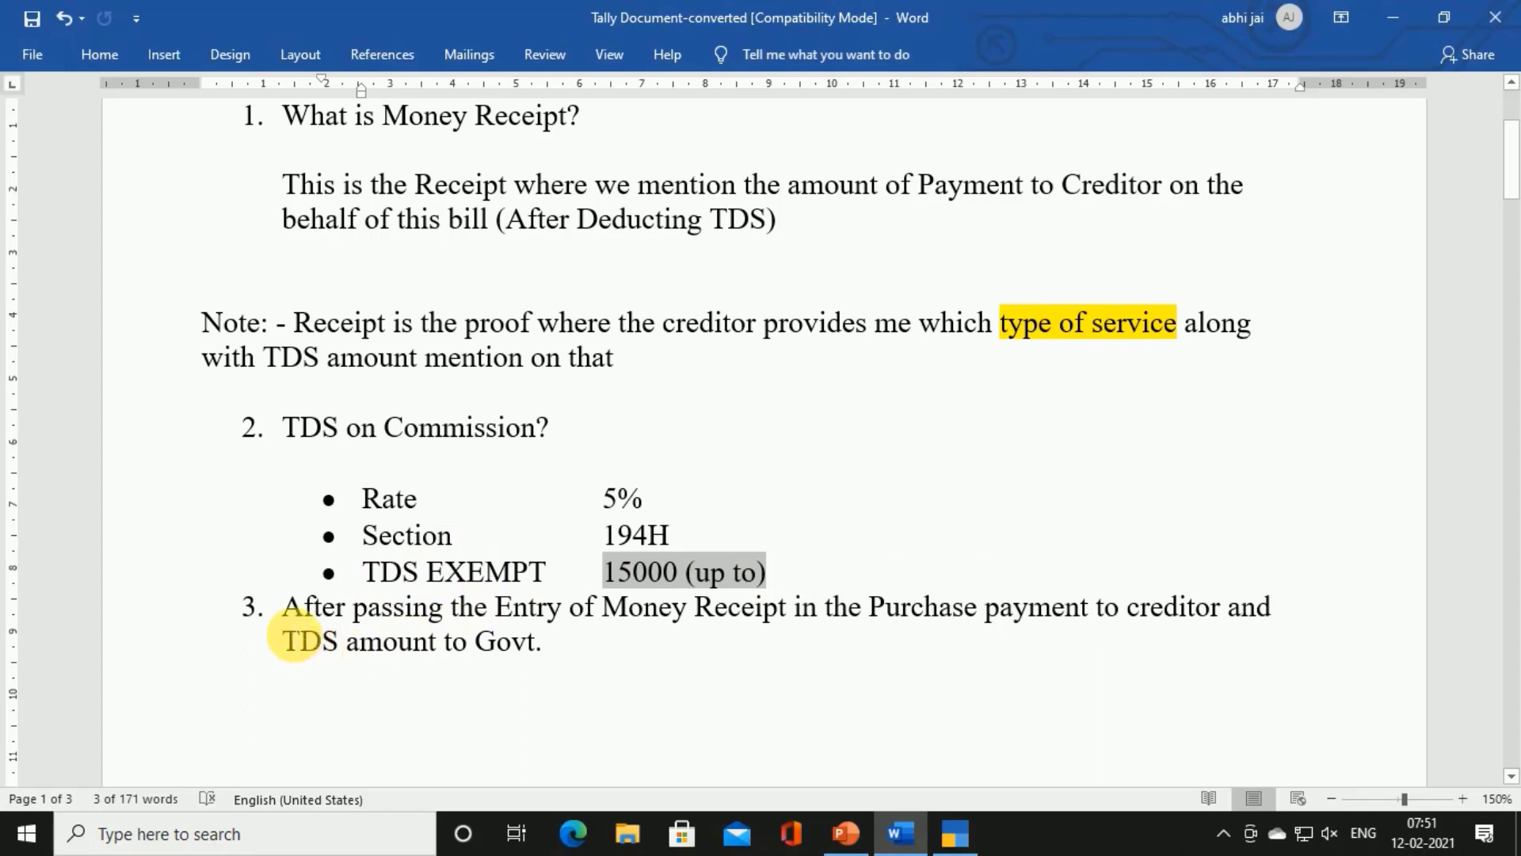
{"action": "left_click_drag", "start_coordinate": [287, 608], "coordinate": [1022, 654]}
{"action": "left_click", "coordinate": [919, 632]}
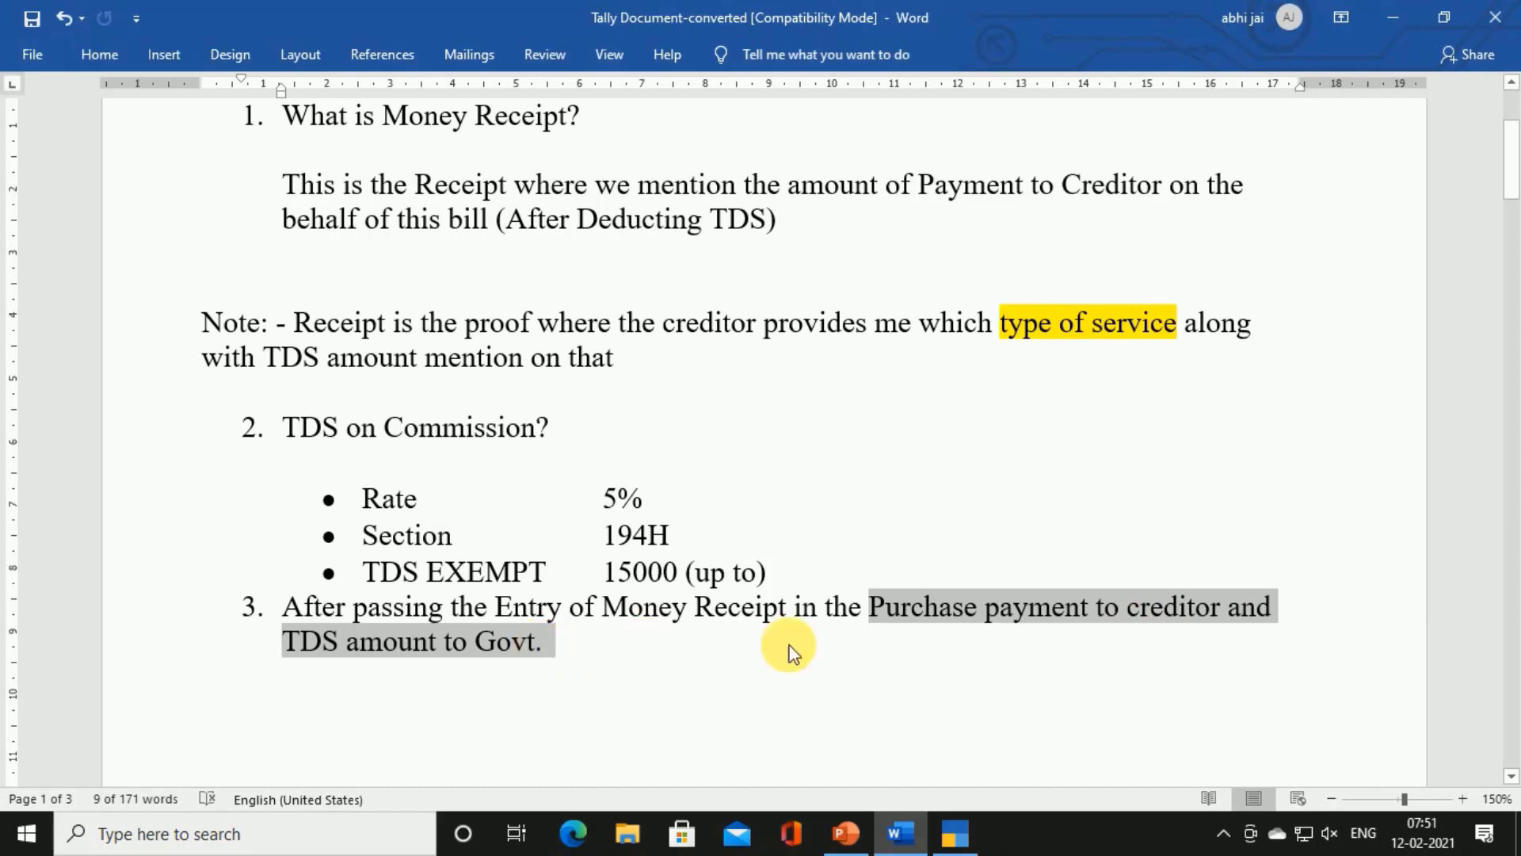
{"action": "left_click", "coordinate": [954, 608]}
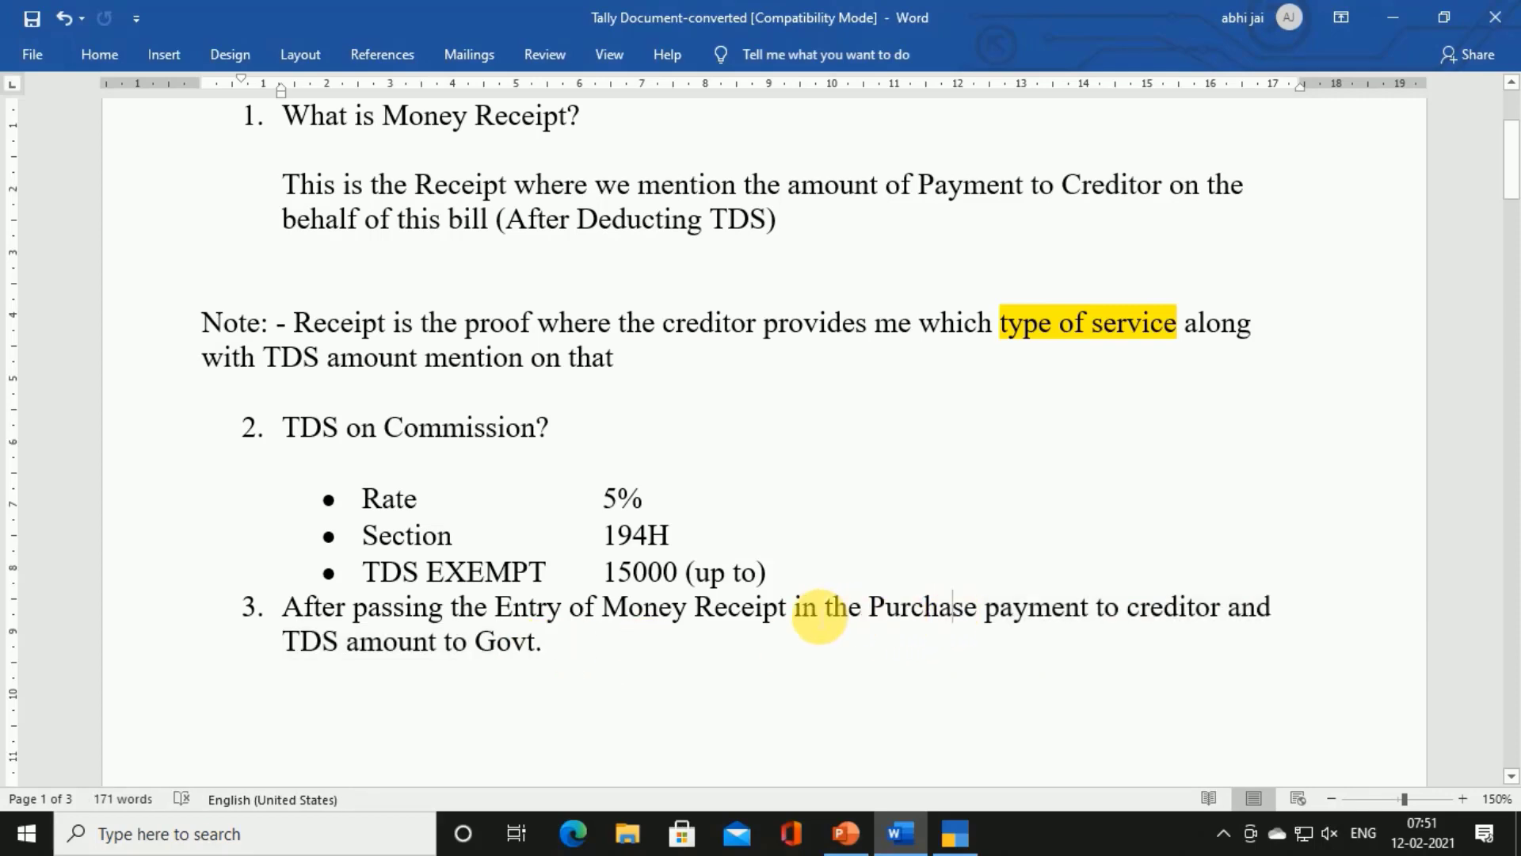
Highlight 'Money Receipt in the Purchase', 'payment to creditor' and 'TDS amount to Govt.' in yellow
{"action": "left_click_drag", "start_coordinate": [610, 610], "coordinate": [992, 620]}
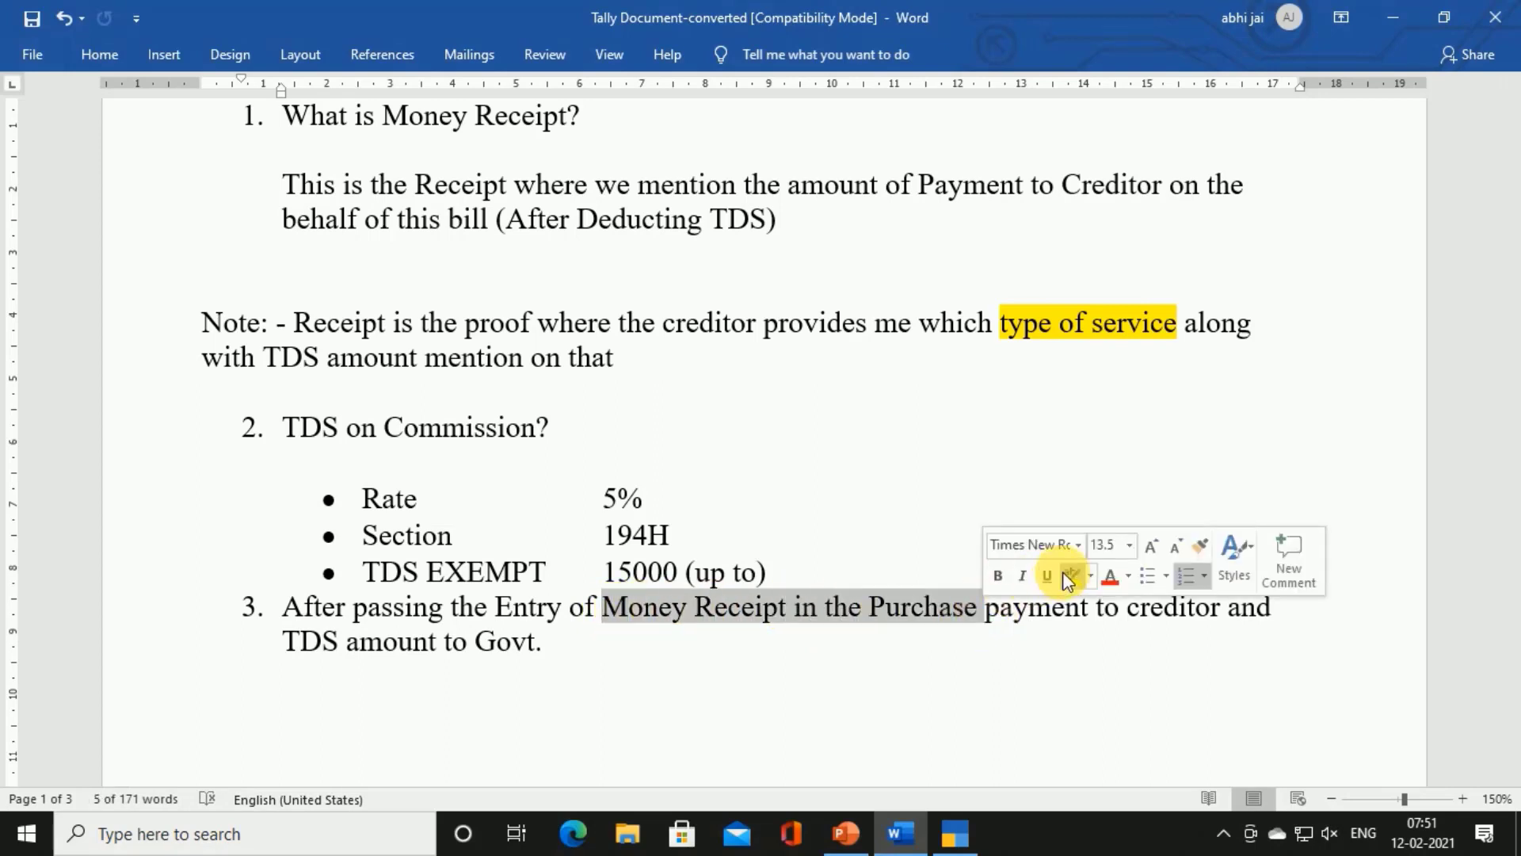
{"action": "left_click", "coordinate": [1066, 574]}
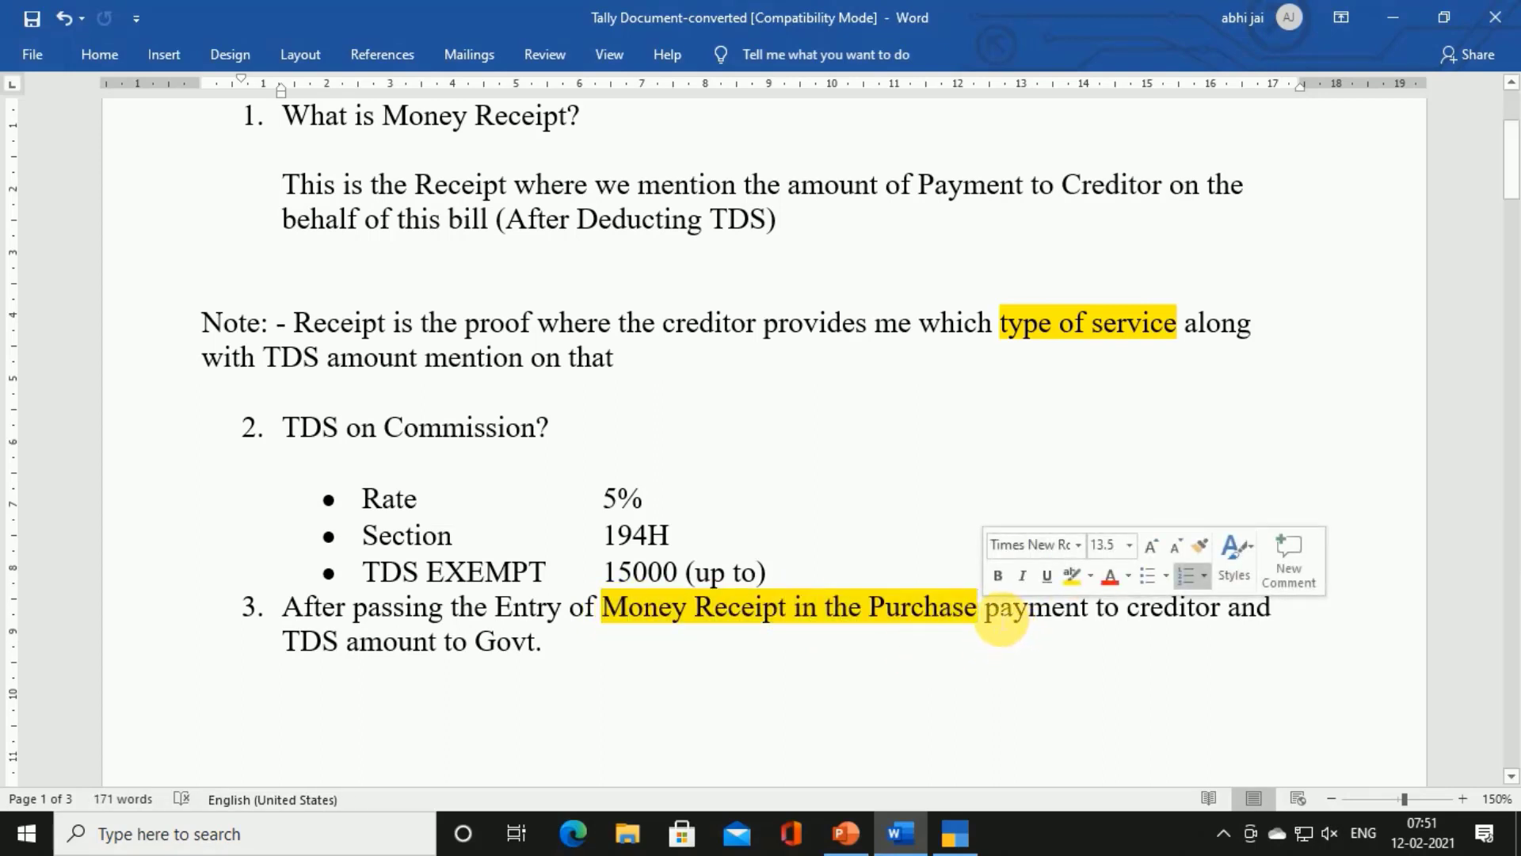
{"action": "left_click_drag", "start_coordinate": [987, 615], "coordinate": [1150, 626]}
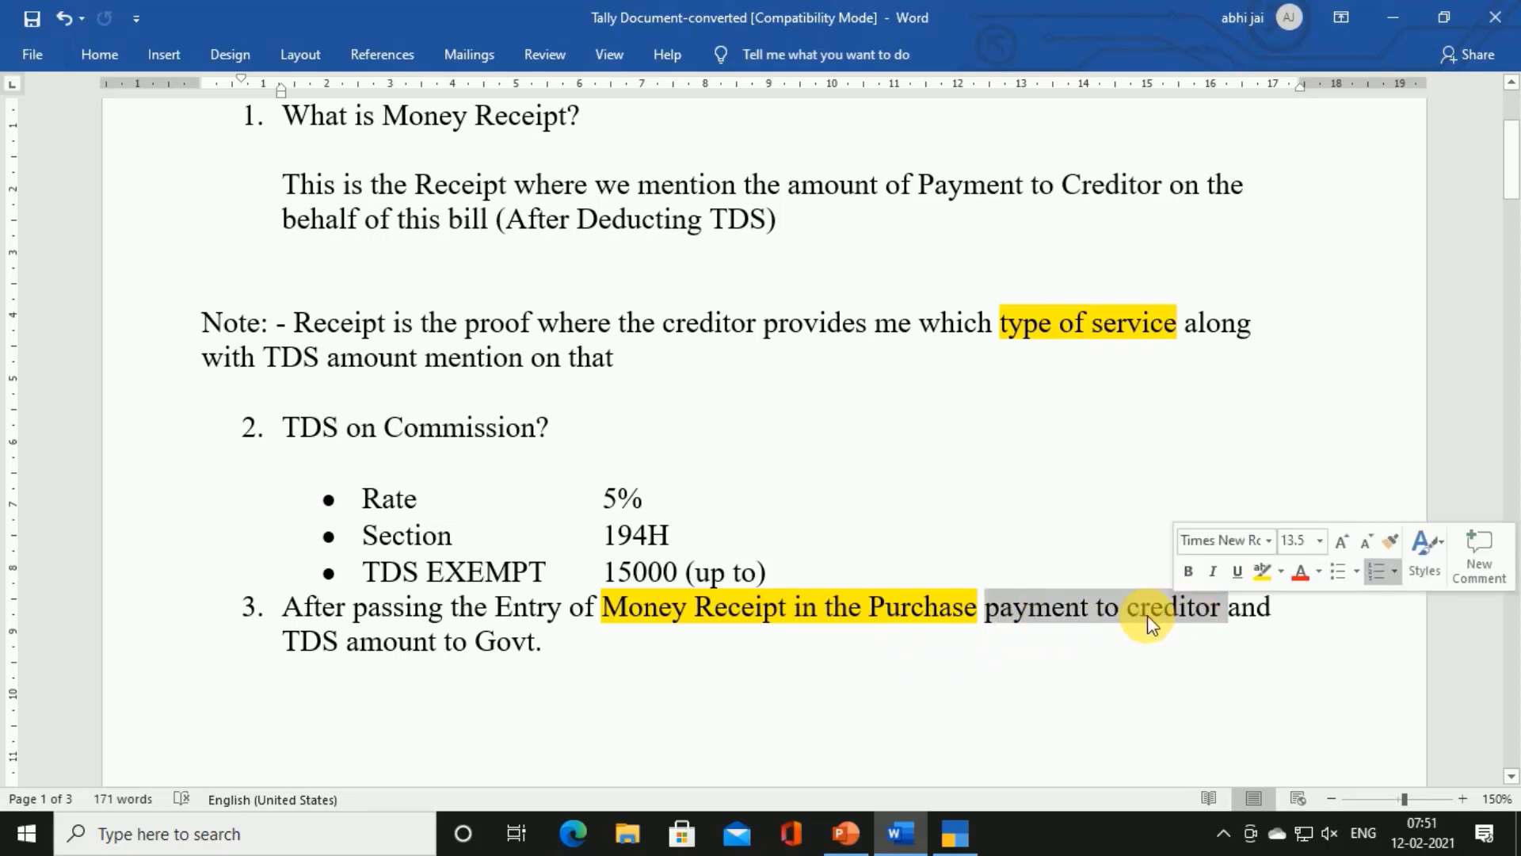
{"action": "left_click", "coordinate": [1262, 571]}
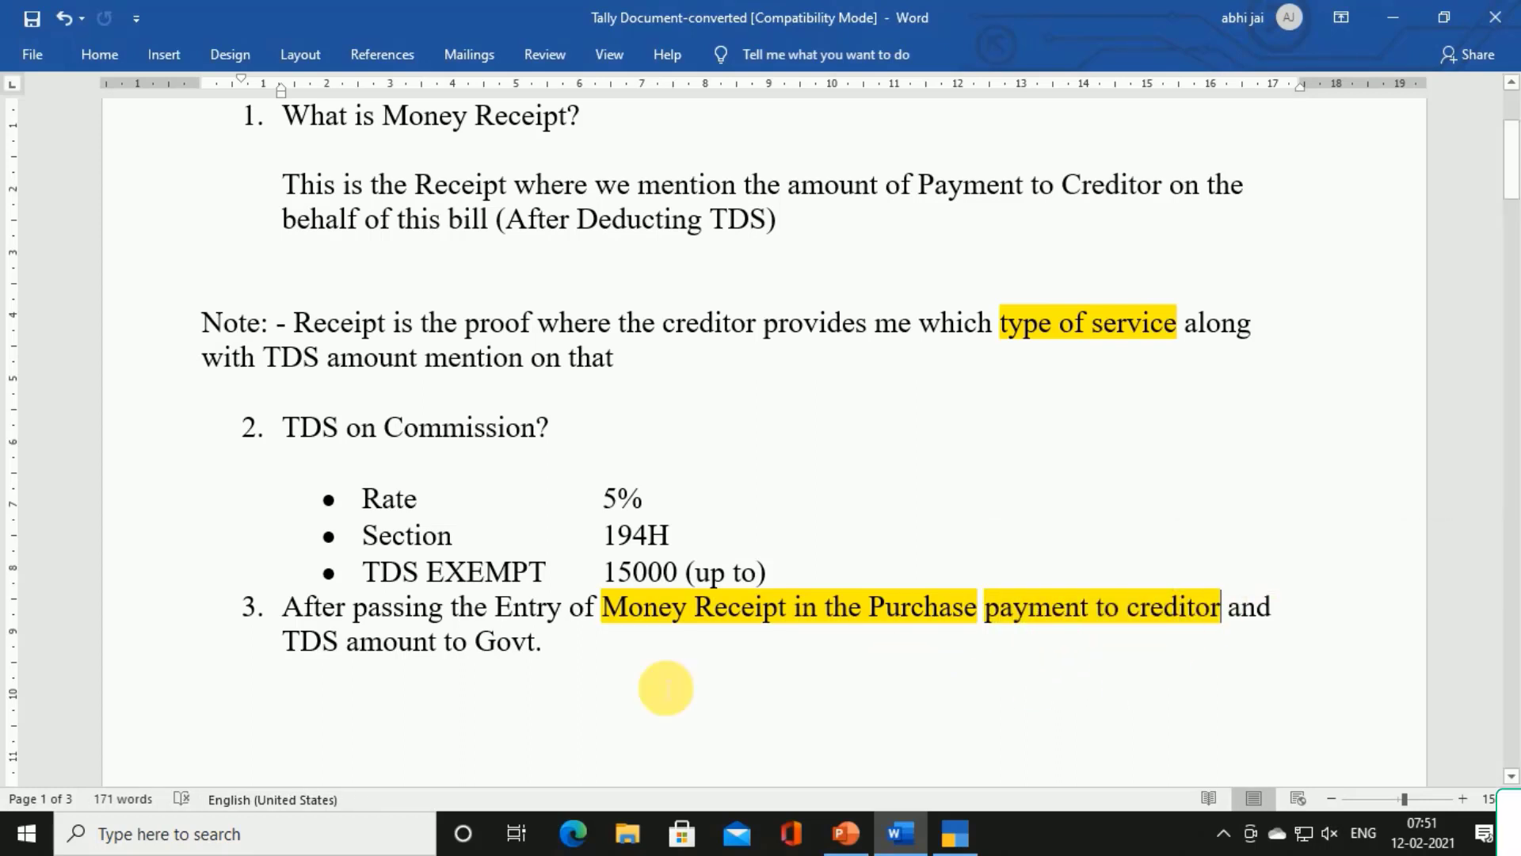
{"action": "left_click_drag", "start_coordinate": [293, 646], "coordinate": [553, 652]}
{"action": "left_click", "coordinate": [642, 610]}
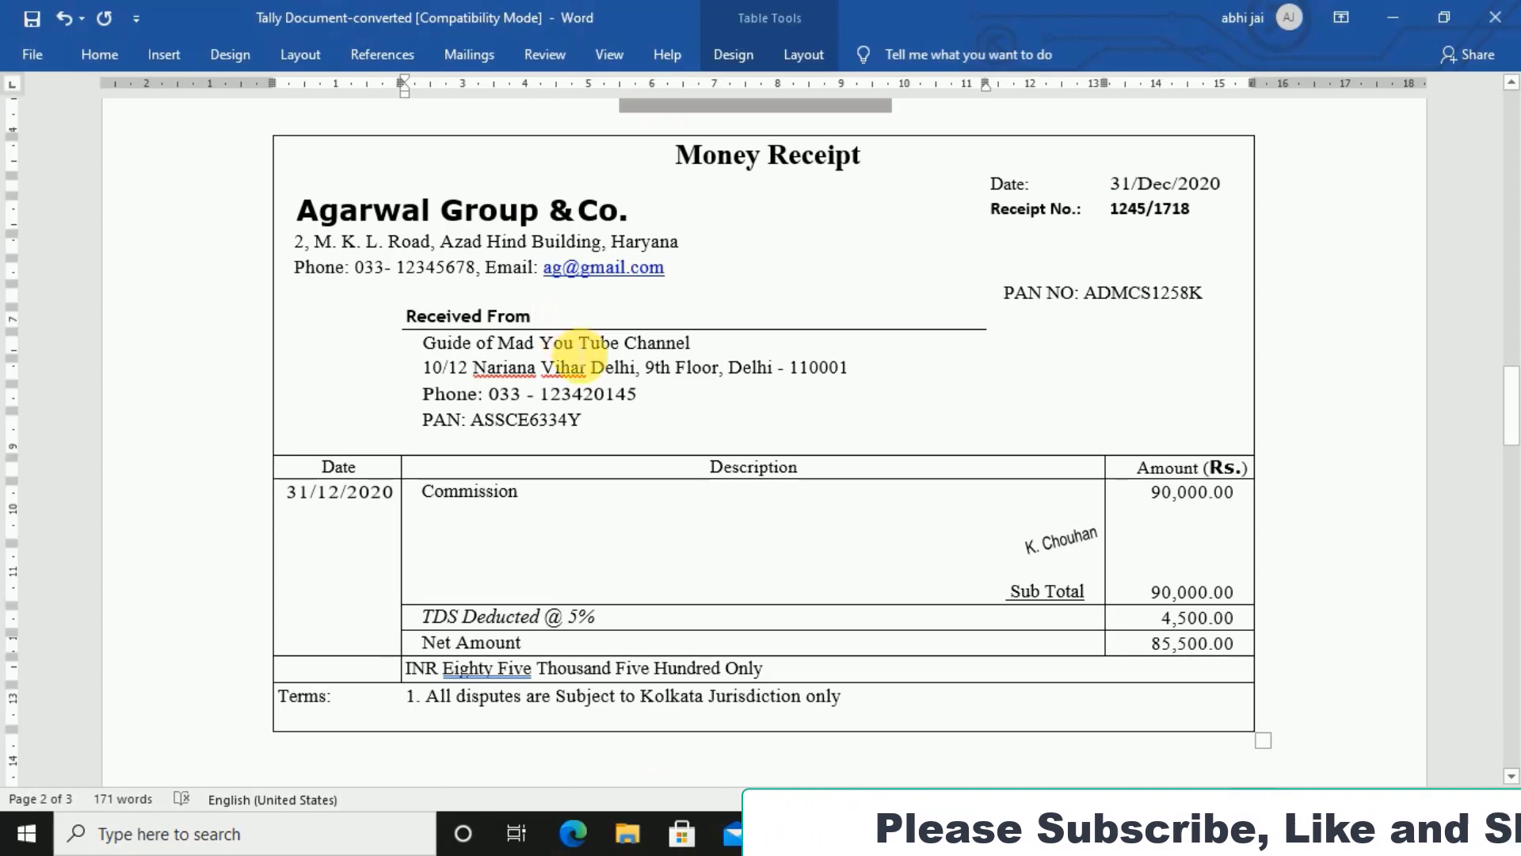
Mark the Received From heading, sender Guide of Mad You Tube Channel, and Agarwal Group & Co
{"action": "left_click", "coordinate": [572, 342]}
{"action": "left_click_drag", "start_coordinate": [432, 349], "coordinate": [690, 344]}
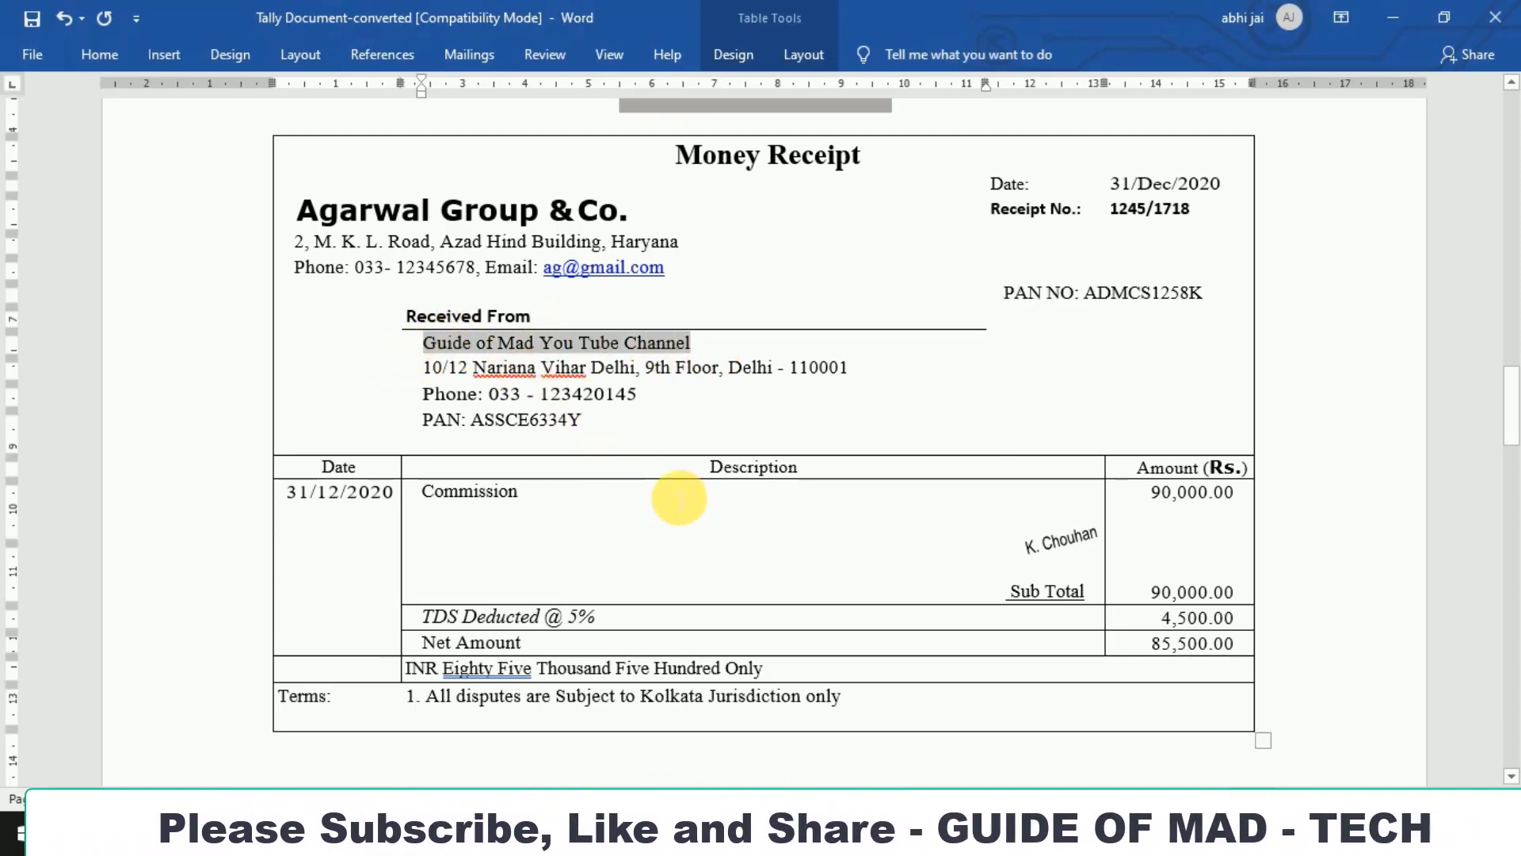
{"action": "left_click", "coordinate": [631, 431]}
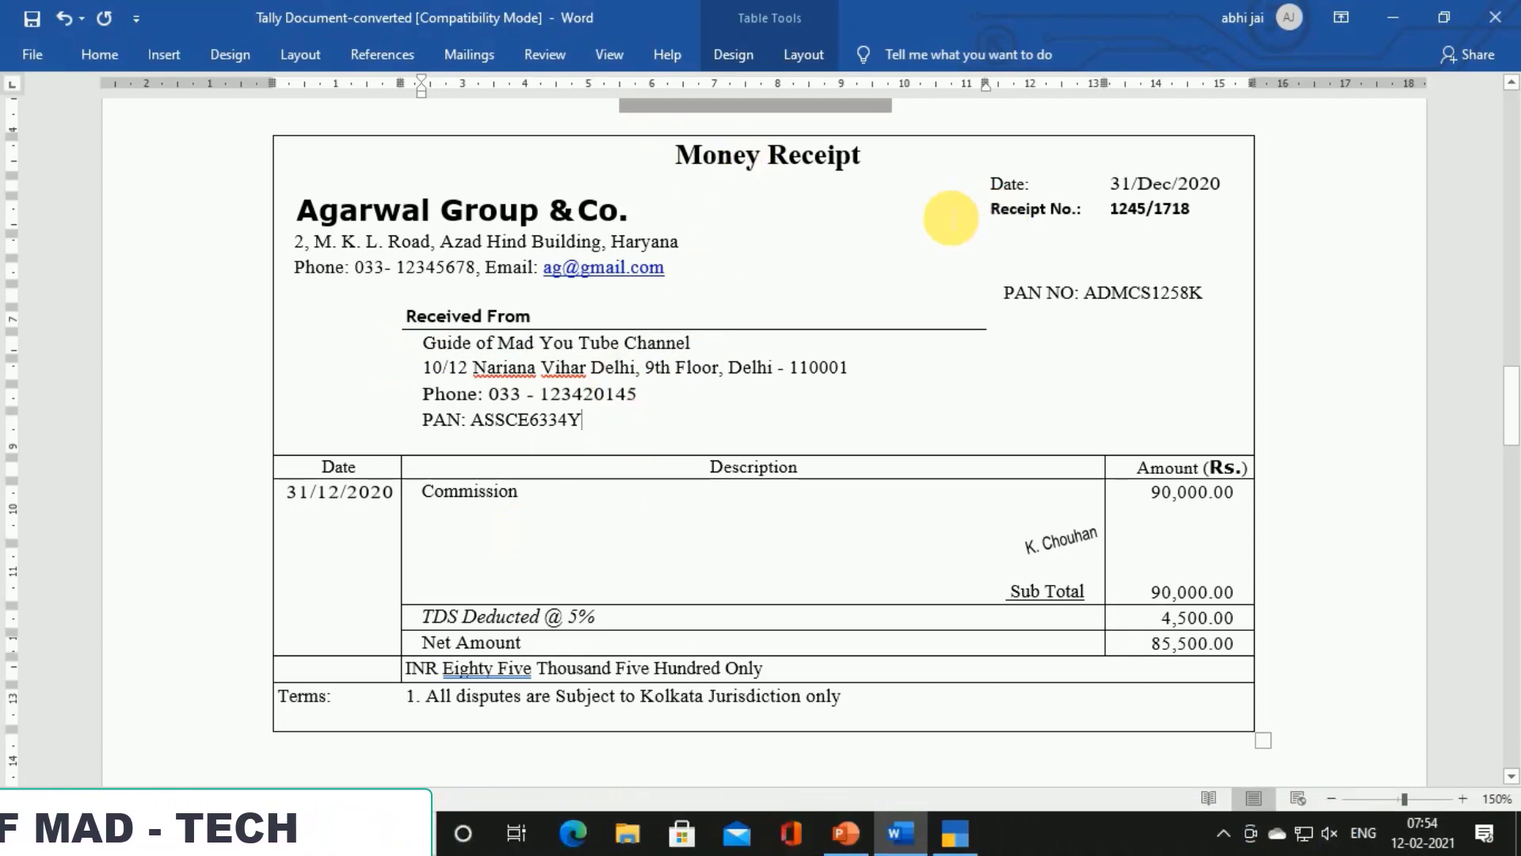
{"action": "left_click_drag", "start_coordinate": [408, 317], "coordinate": [547, 318]}
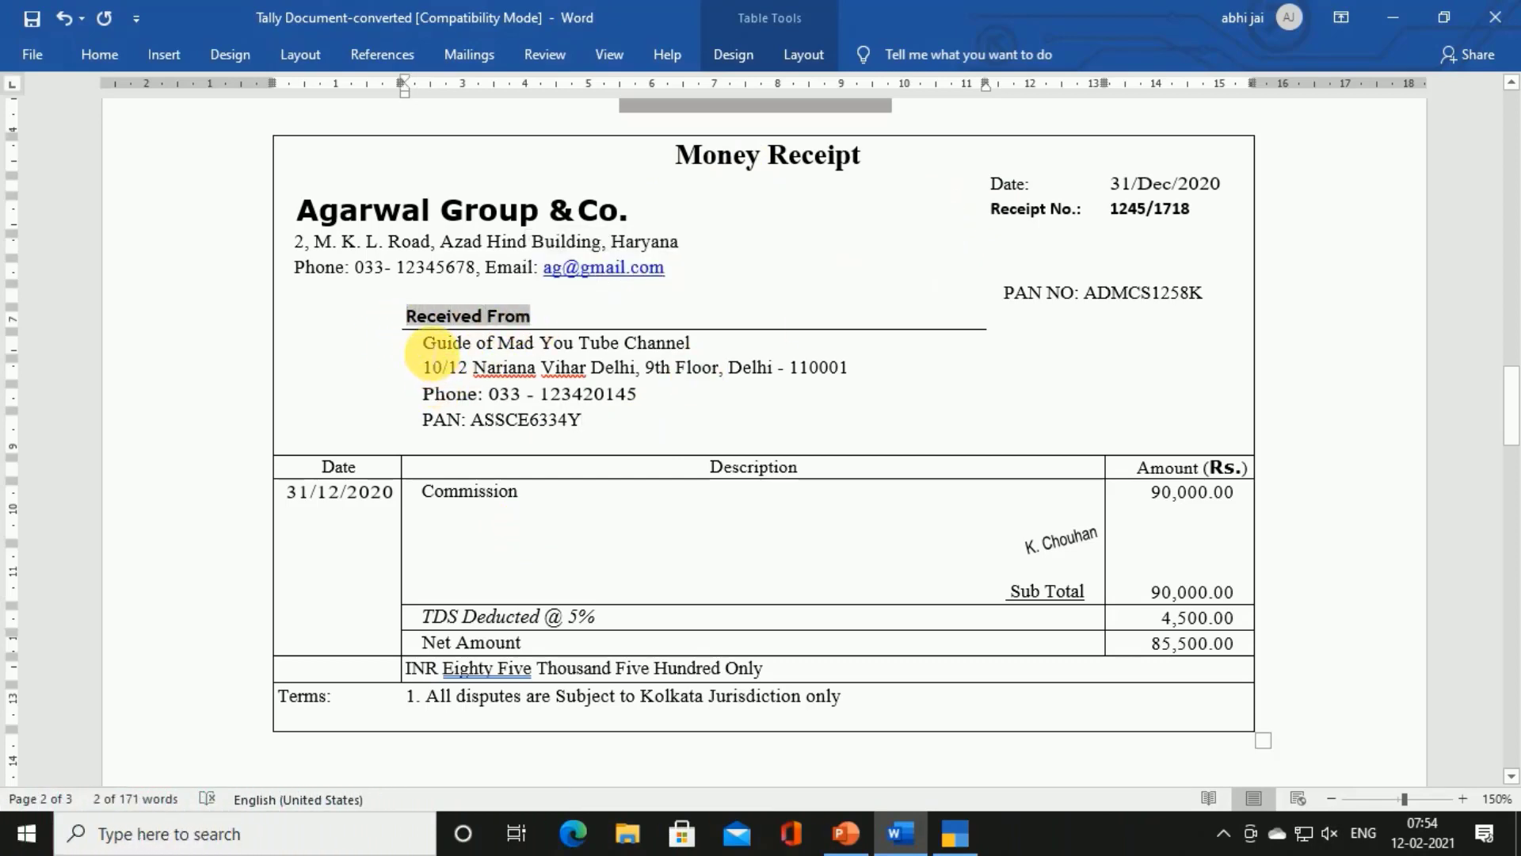
{"action": "left_click_drag", "start_coordinate": [423, 349], "coordinate": [693, 346]}
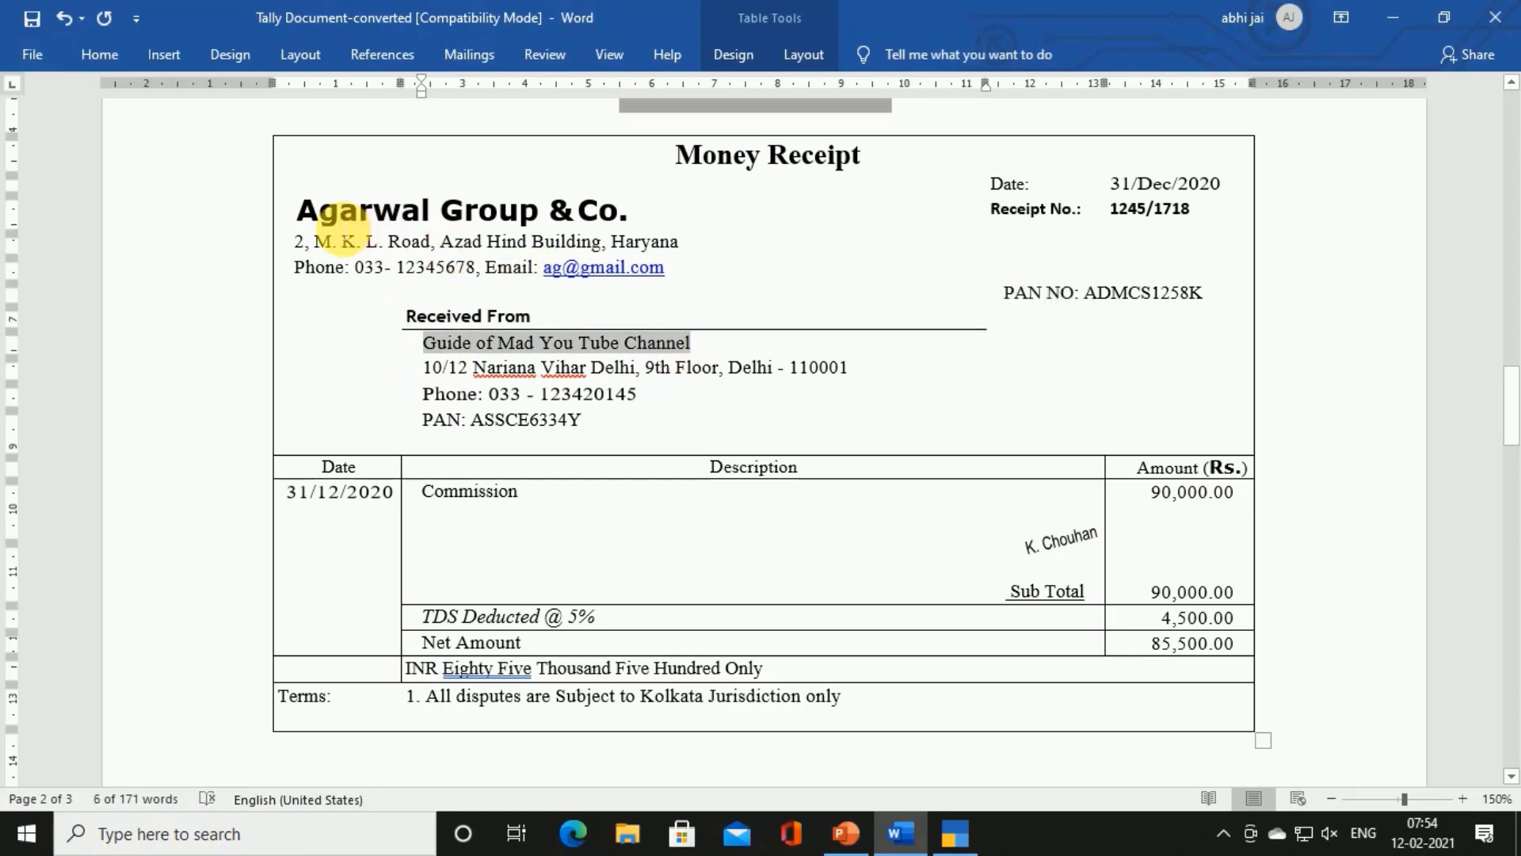
{"action": "left_click_drag", "start_coordinate": [306, 214], "coordinate": [628, 219]}
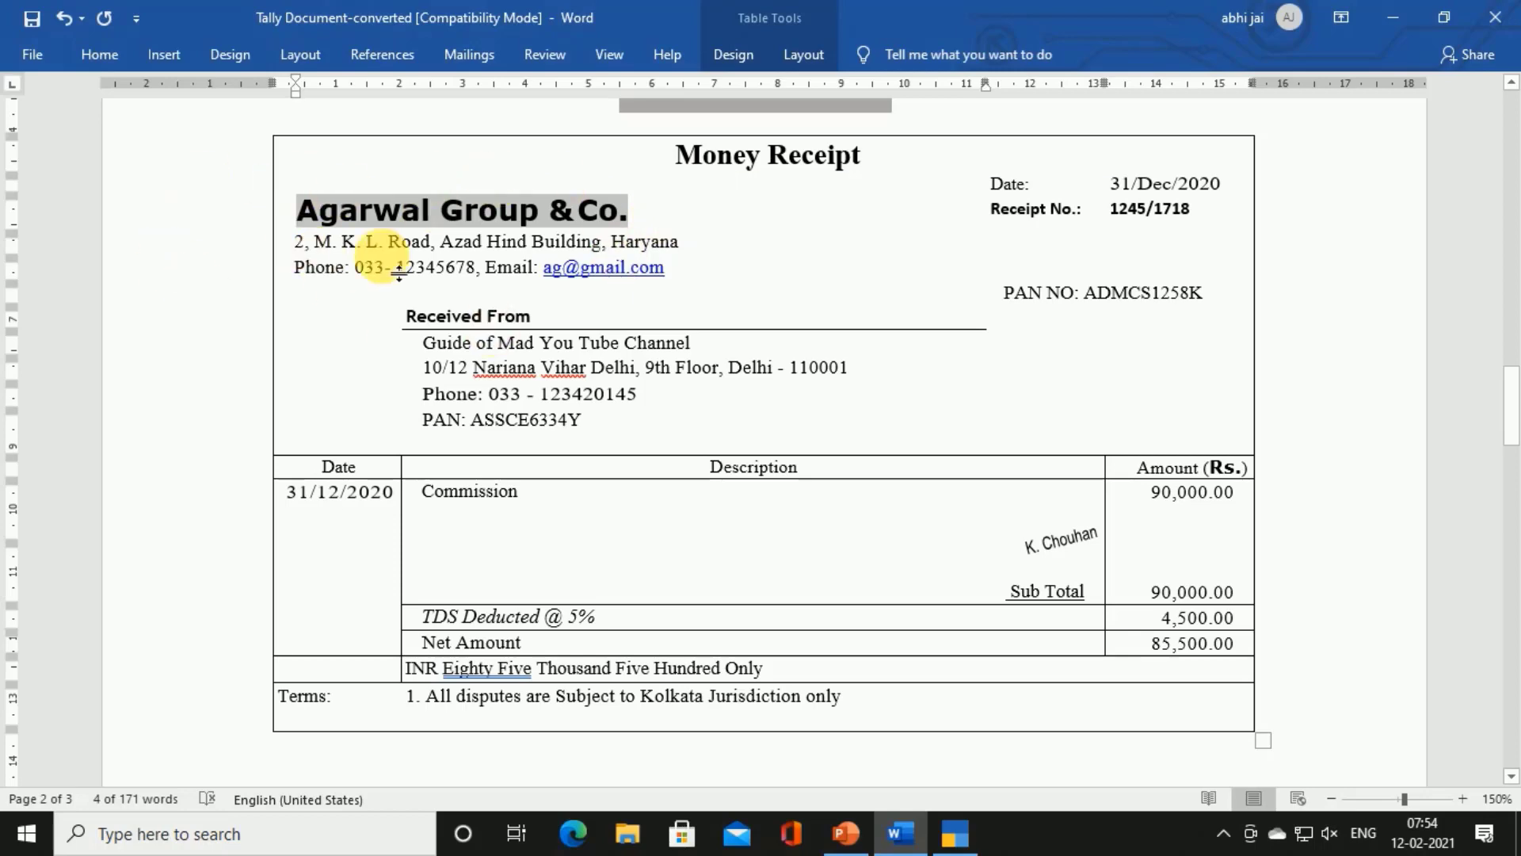
Add '(Reciever of receipt)' after Agarwal Group & Co. and select the sender's name for copying
{"action": "left_click_drag", "start_coordinate": [425, 345], "coordinate": [683, 348]}
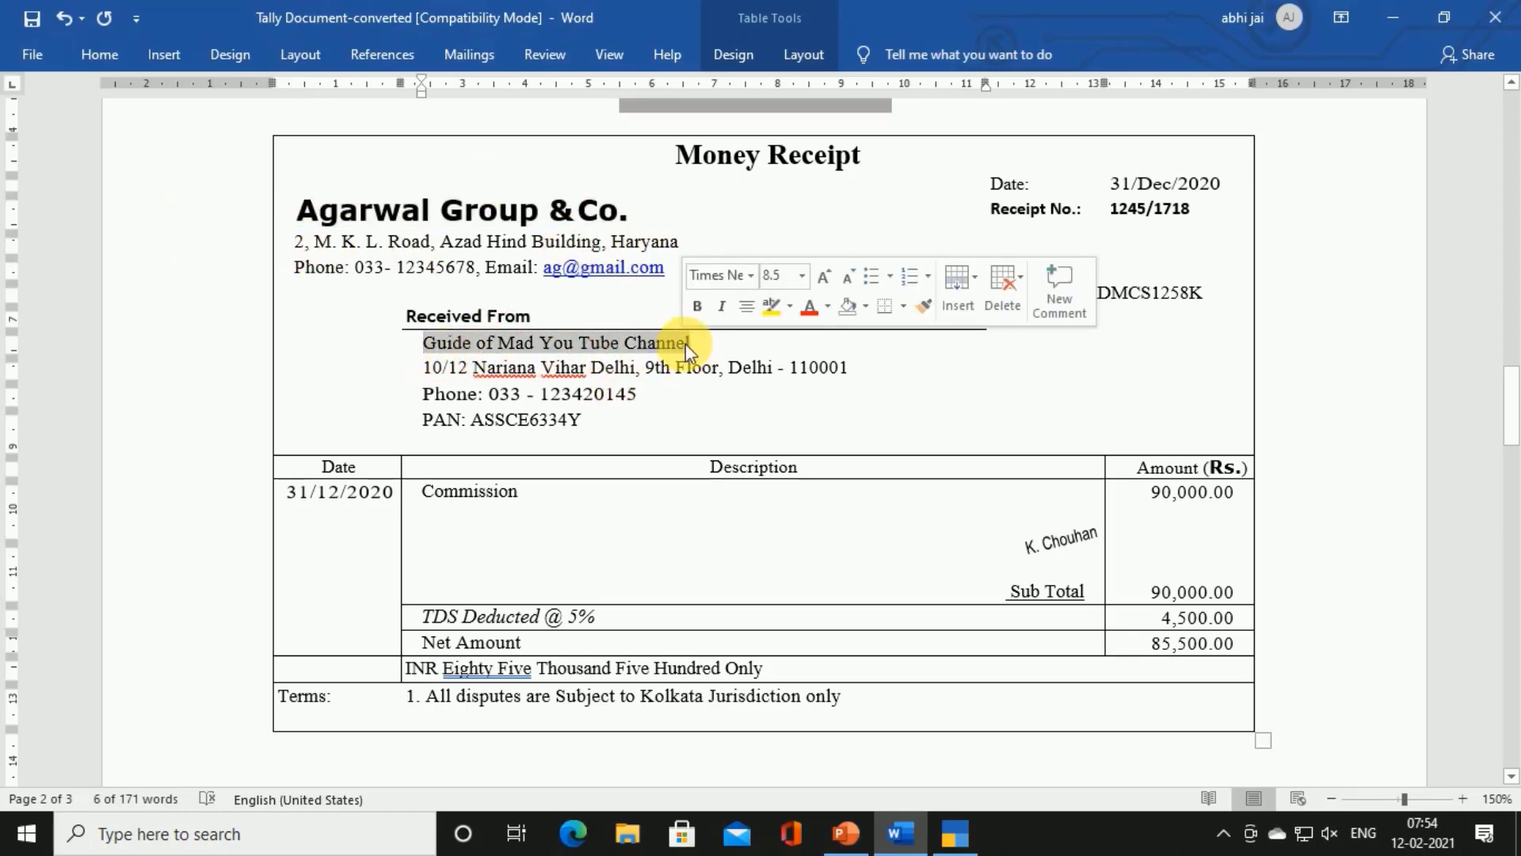
{"action": "left_click", "coordinate": [712, 342]}
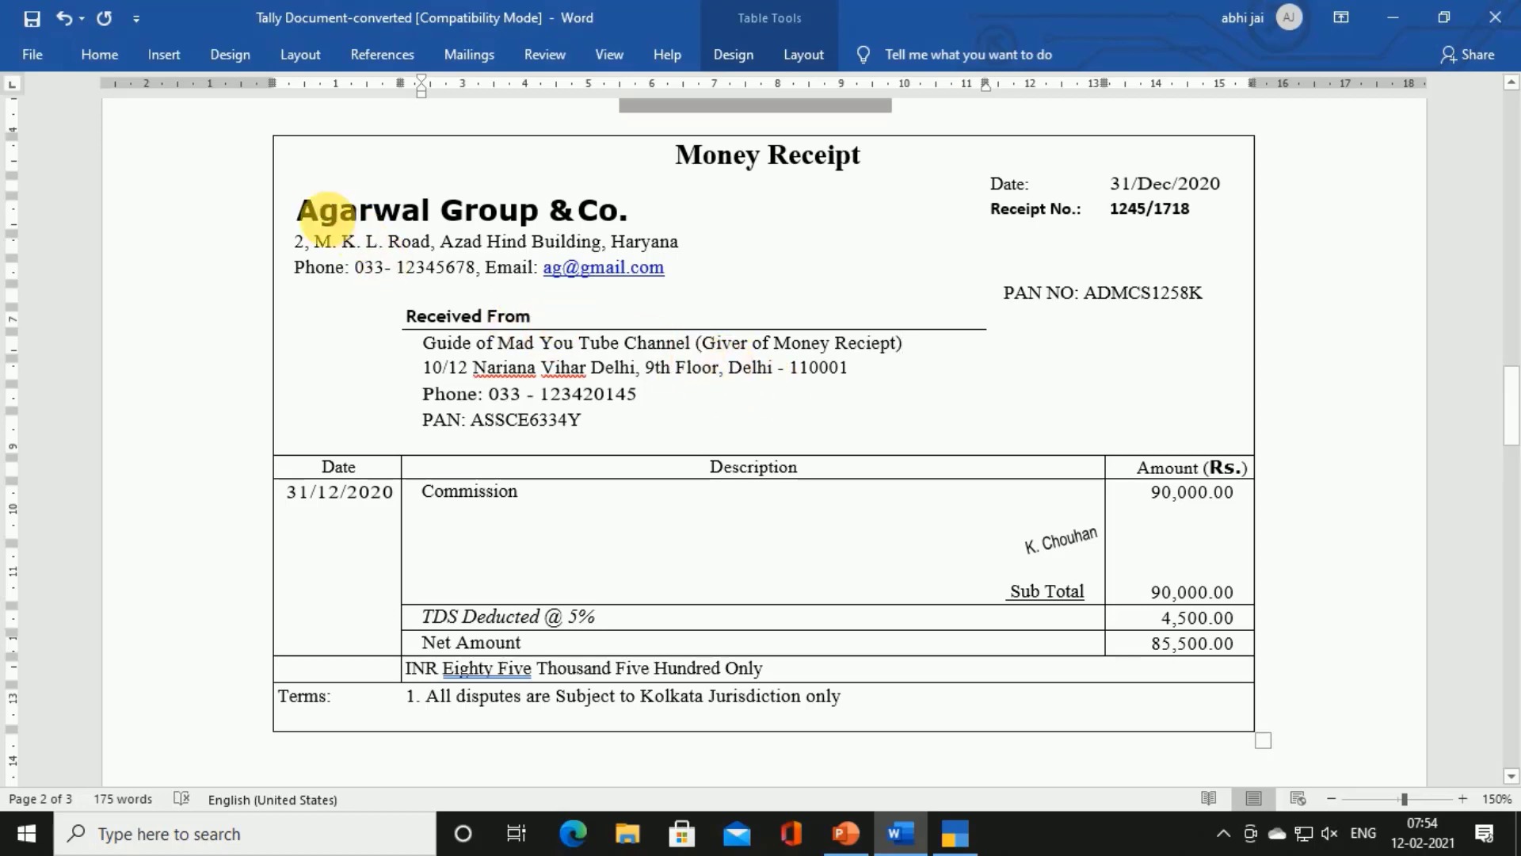
{"action": "left_click", "coordinate": [659, 218]}
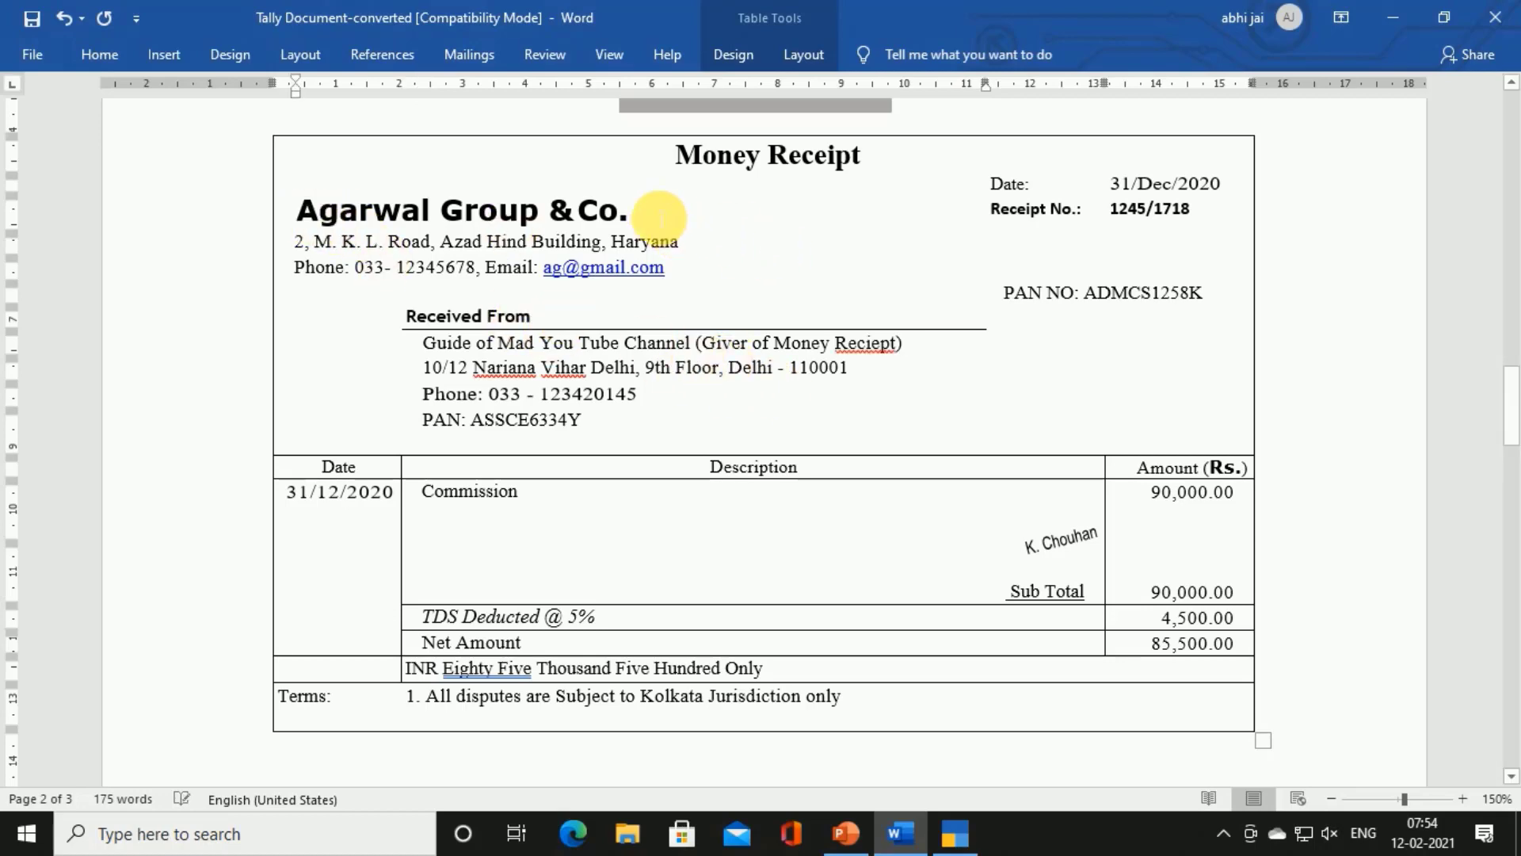
{"action": "type", "text": "(Reciever"}
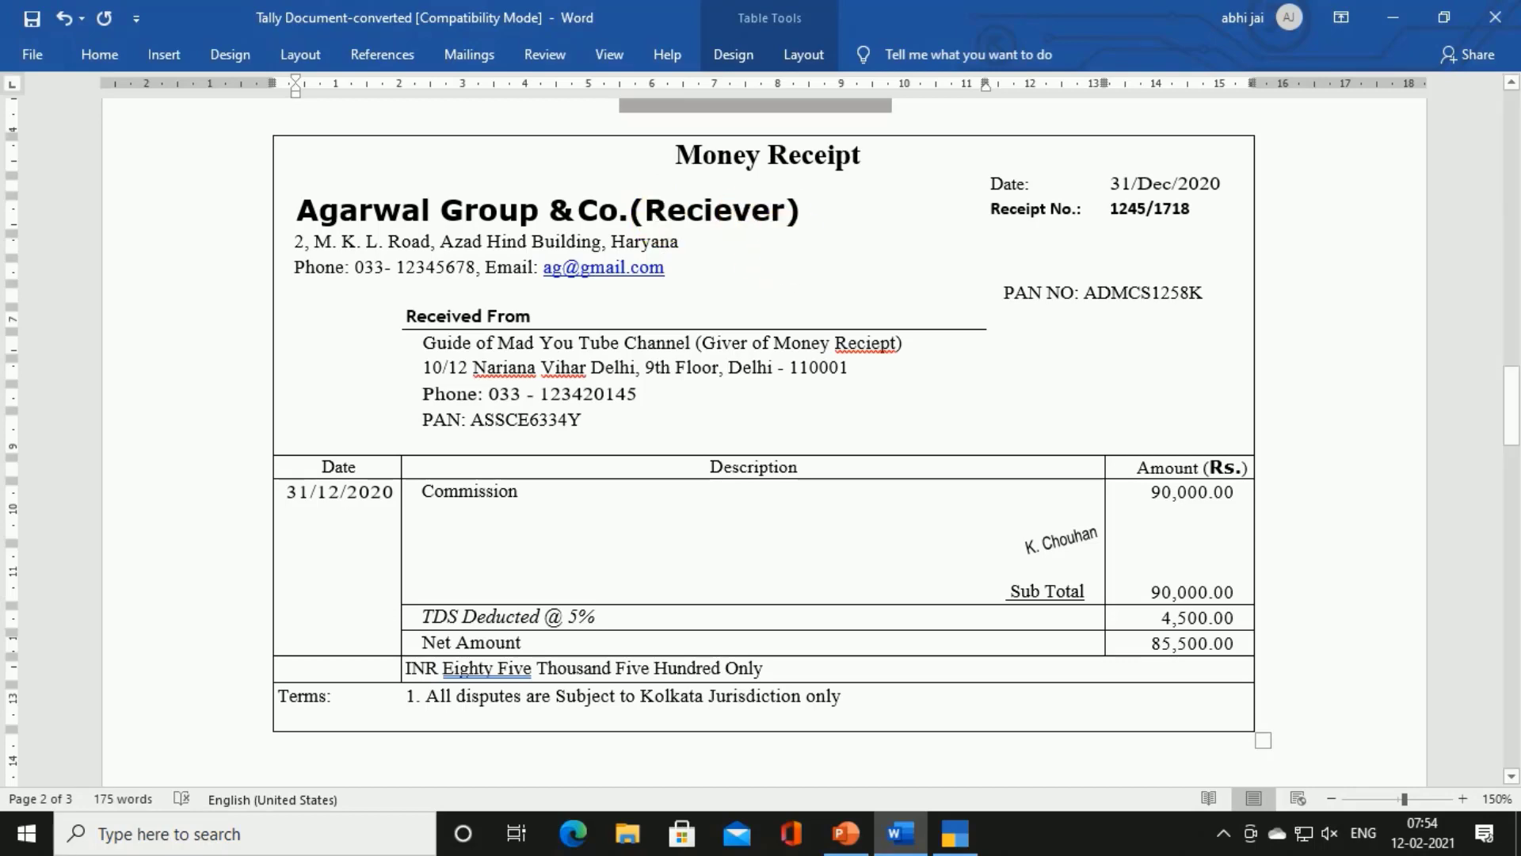
{"action": "key", "text": "BackSpace"}
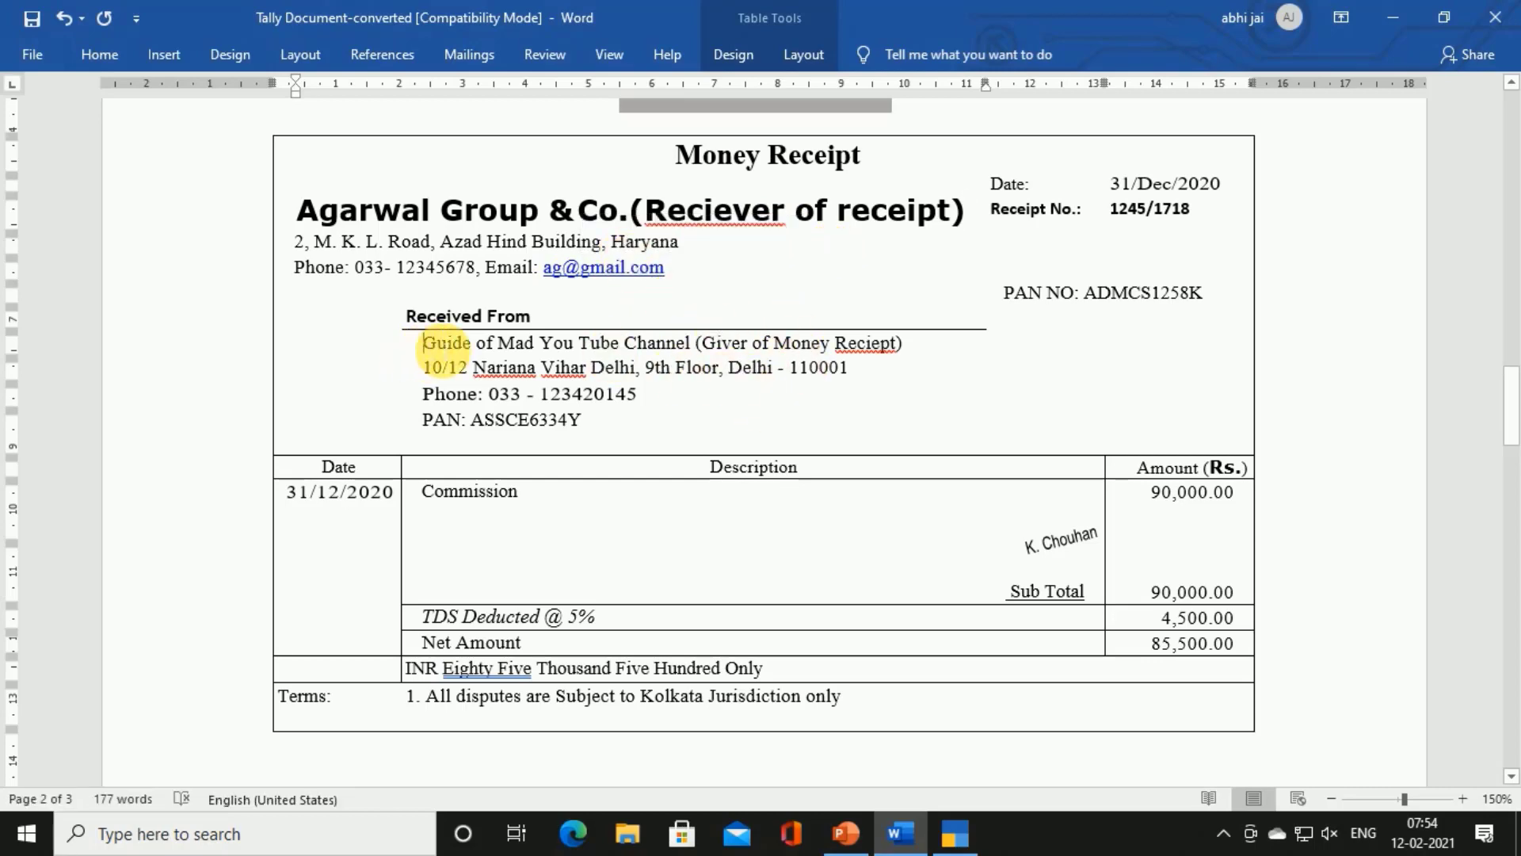
{"action": "left_click_drag", "start_coordinate": [444, 350], "coordinate": [672, 341]}
{"action": "key", "text": "ctrl+c"}
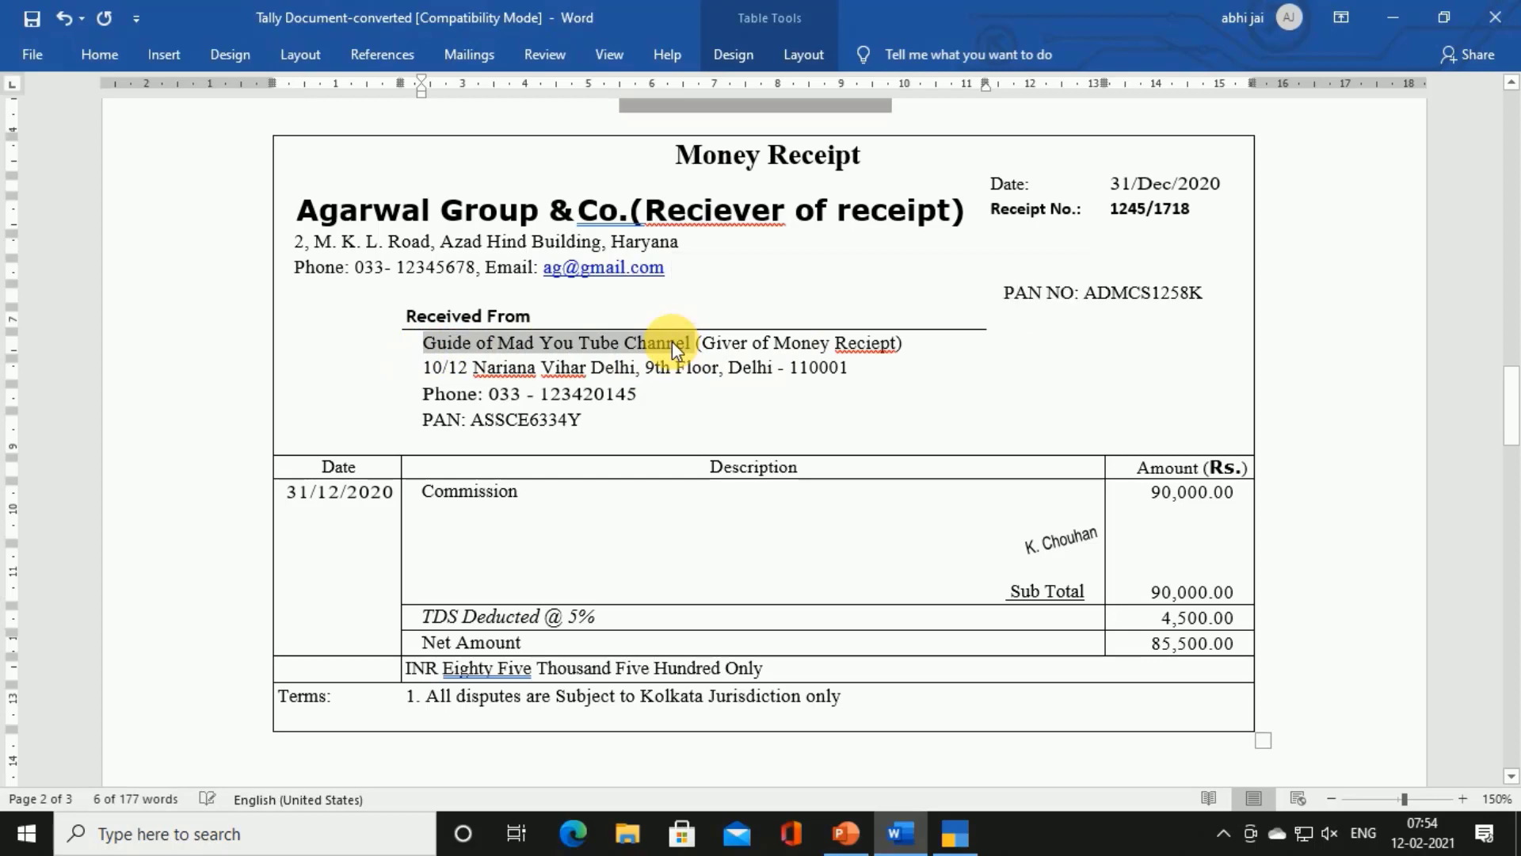
Paste Guide of Mad You Tube Channel as the Company Name in TallyPrime's Company Creation
{"action": "left_click", "coordinate": [955, 834]}
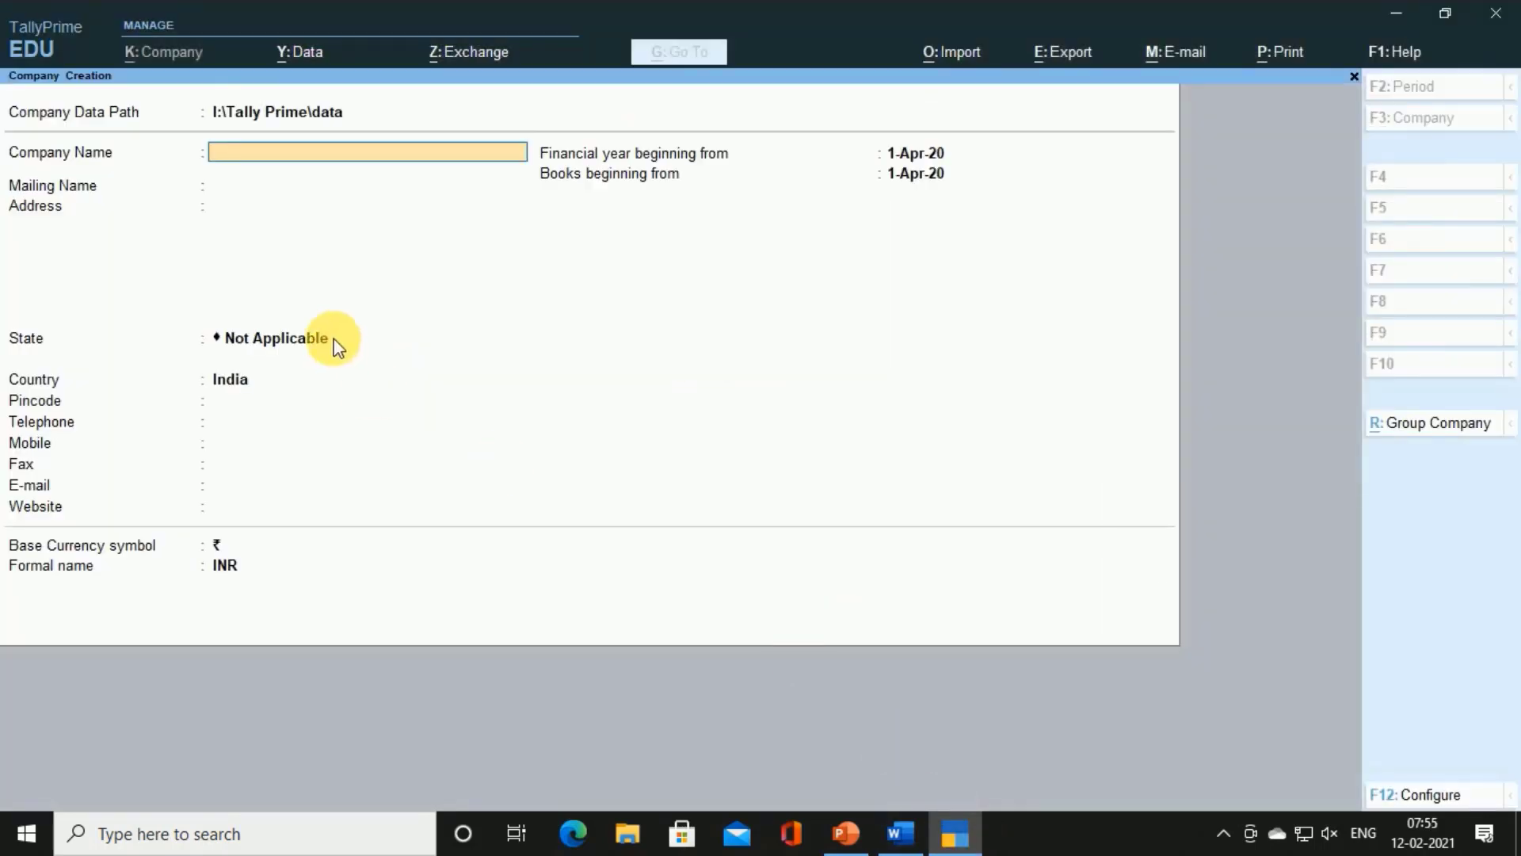
{"action": "key", "text": "ctrl+v"}
{"action": "key", "text": "Return"}
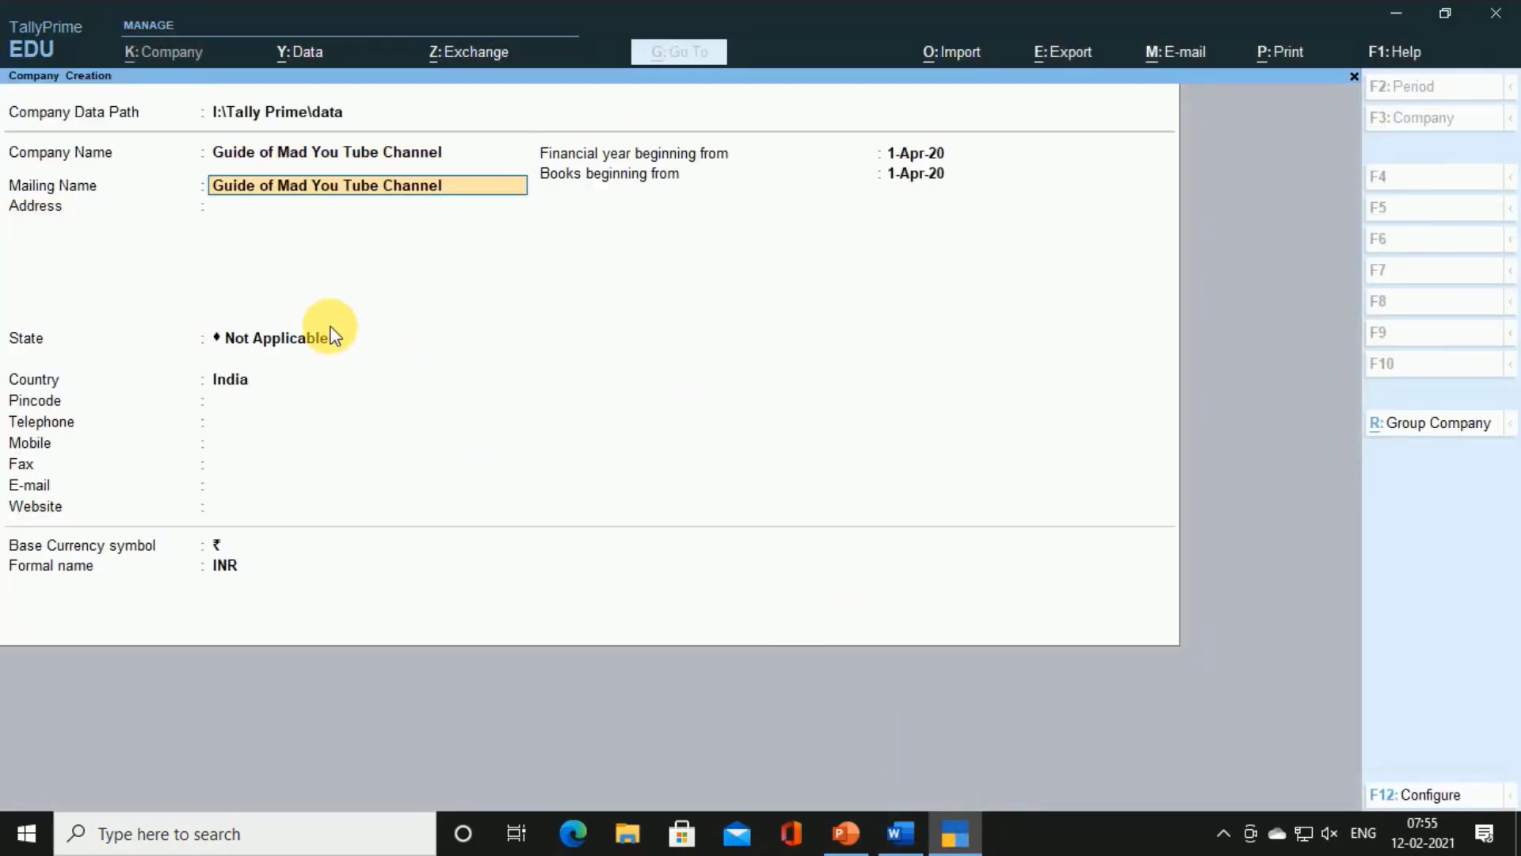
{"action": "key", "text": "Return"}
Copy the sender's address and phone lines from the Word receipt into the company Address
{"action": "key", "text": "alt+Tab"}
{"action": "left_click_drag", "start_coordinate": [426, 367], "coordinate": [842, 373]}
{"action": "key", "text": "ctrl+c"}
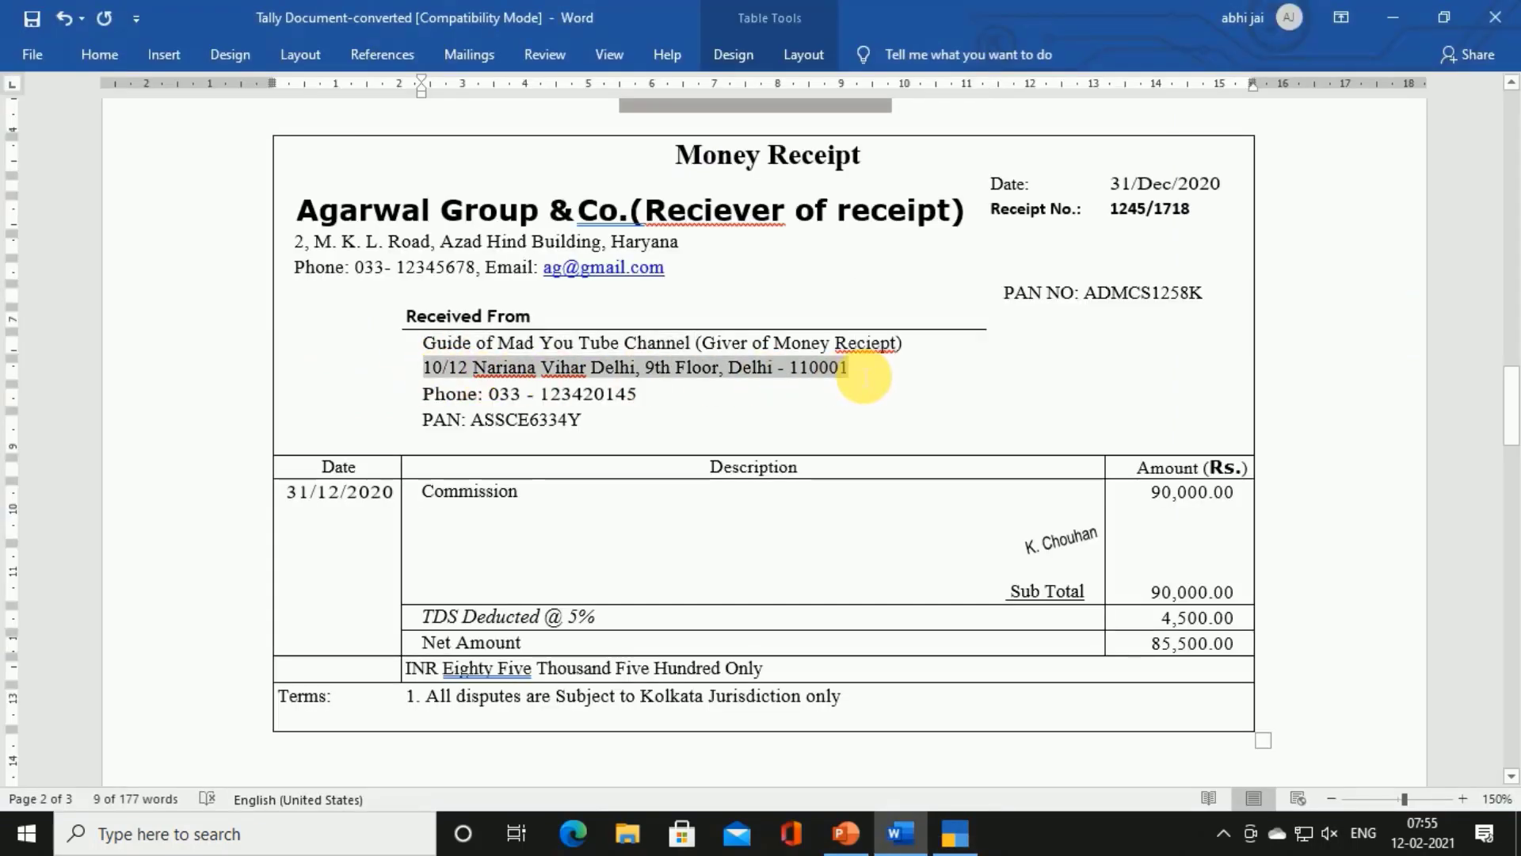
{"action": "key", "text": "alt+Tab"}
{"action": "key", "text": "ctrl+alt+v"}
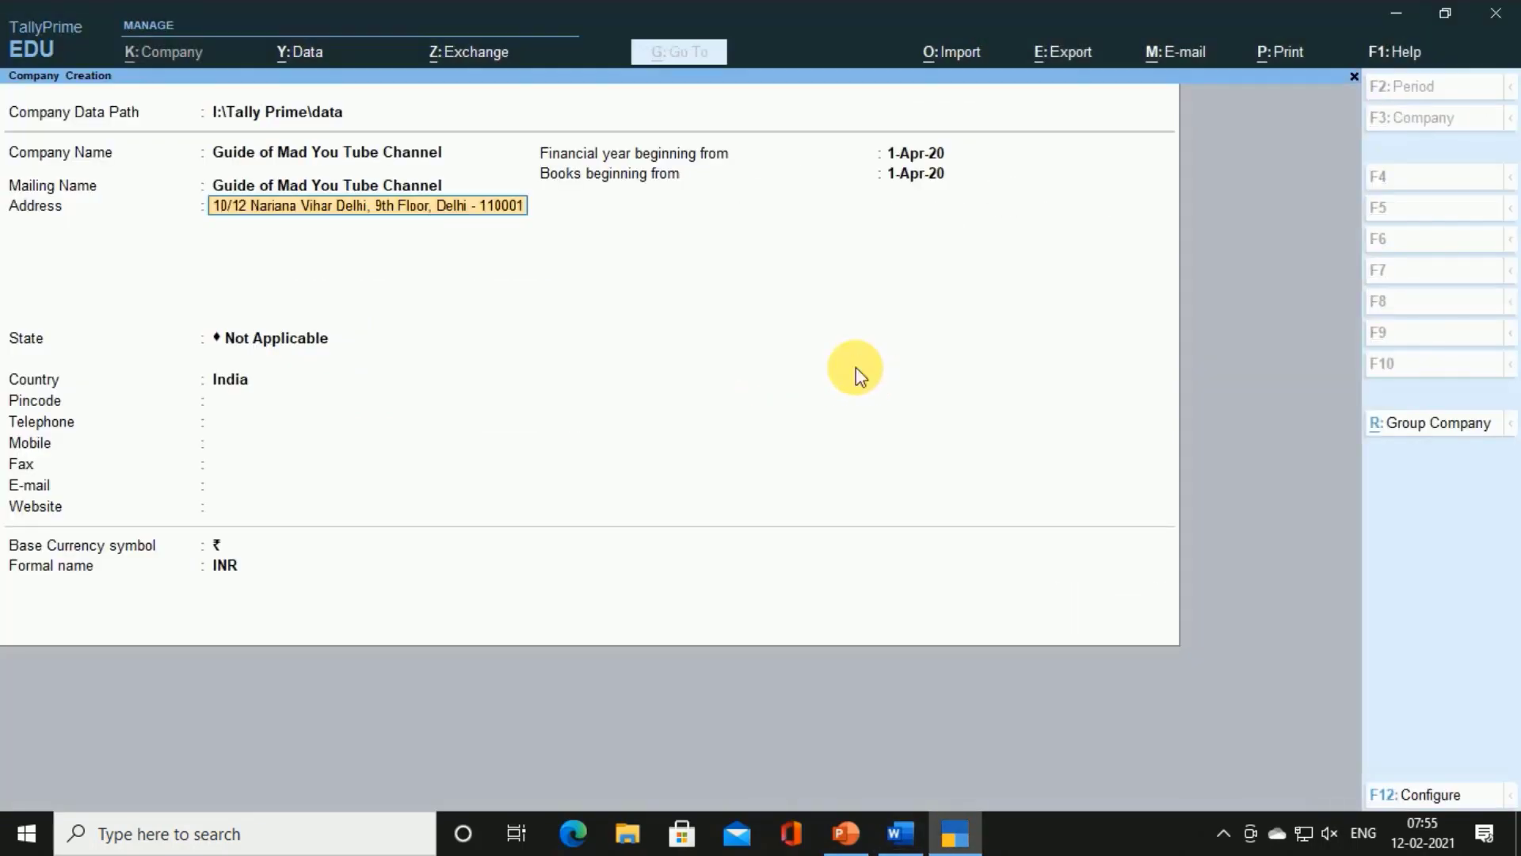
{"action": "key", "text": "Return"}
{"action": "key", "text": "alt+Tab"}
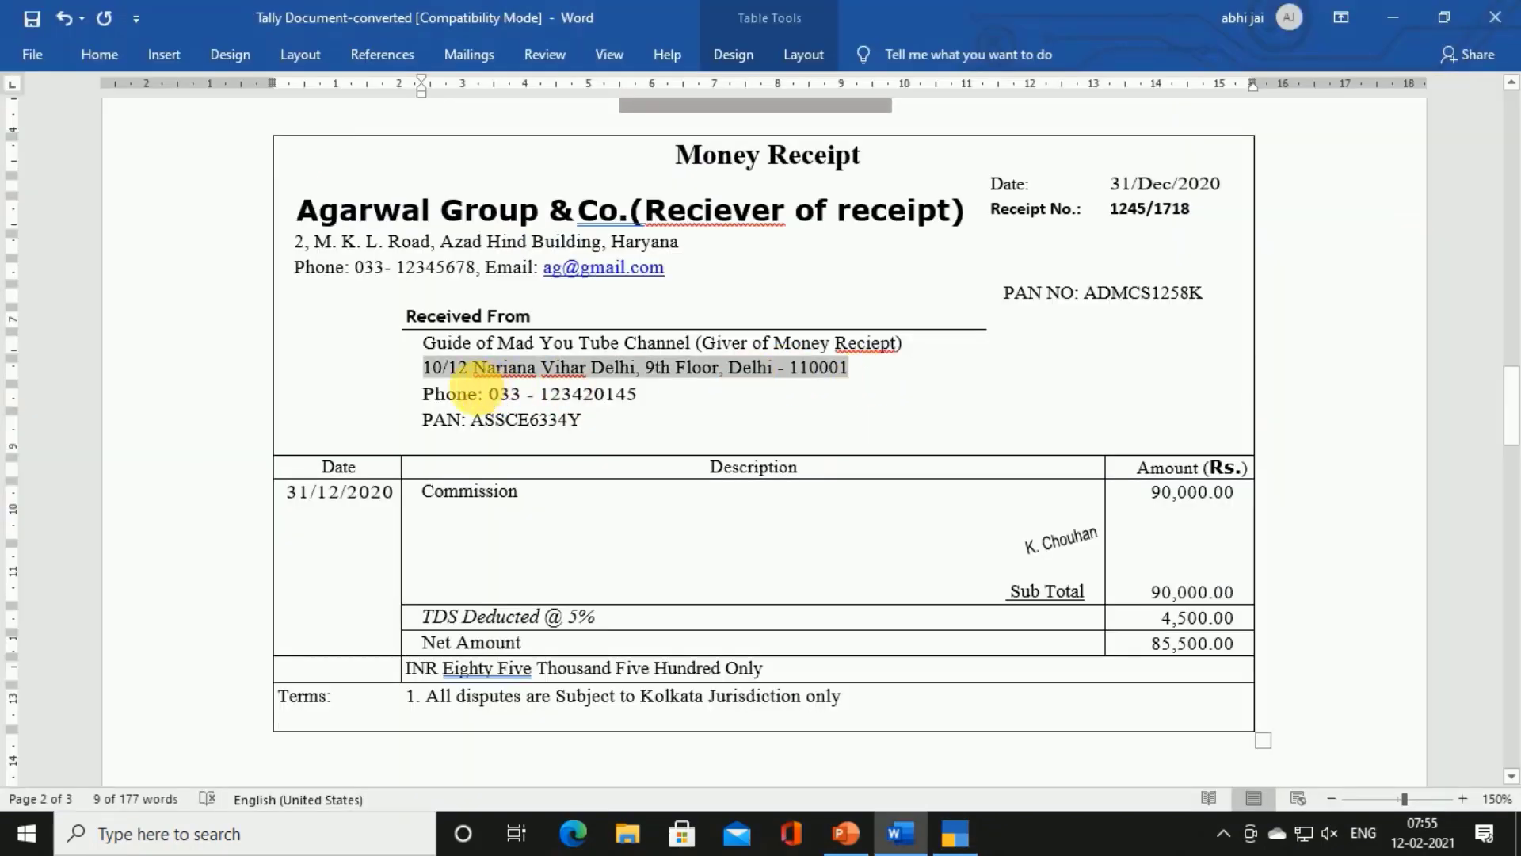
{"action": "left_click_drag", "start_coordinate": [423, 394], "coordinate": [661, 401]}
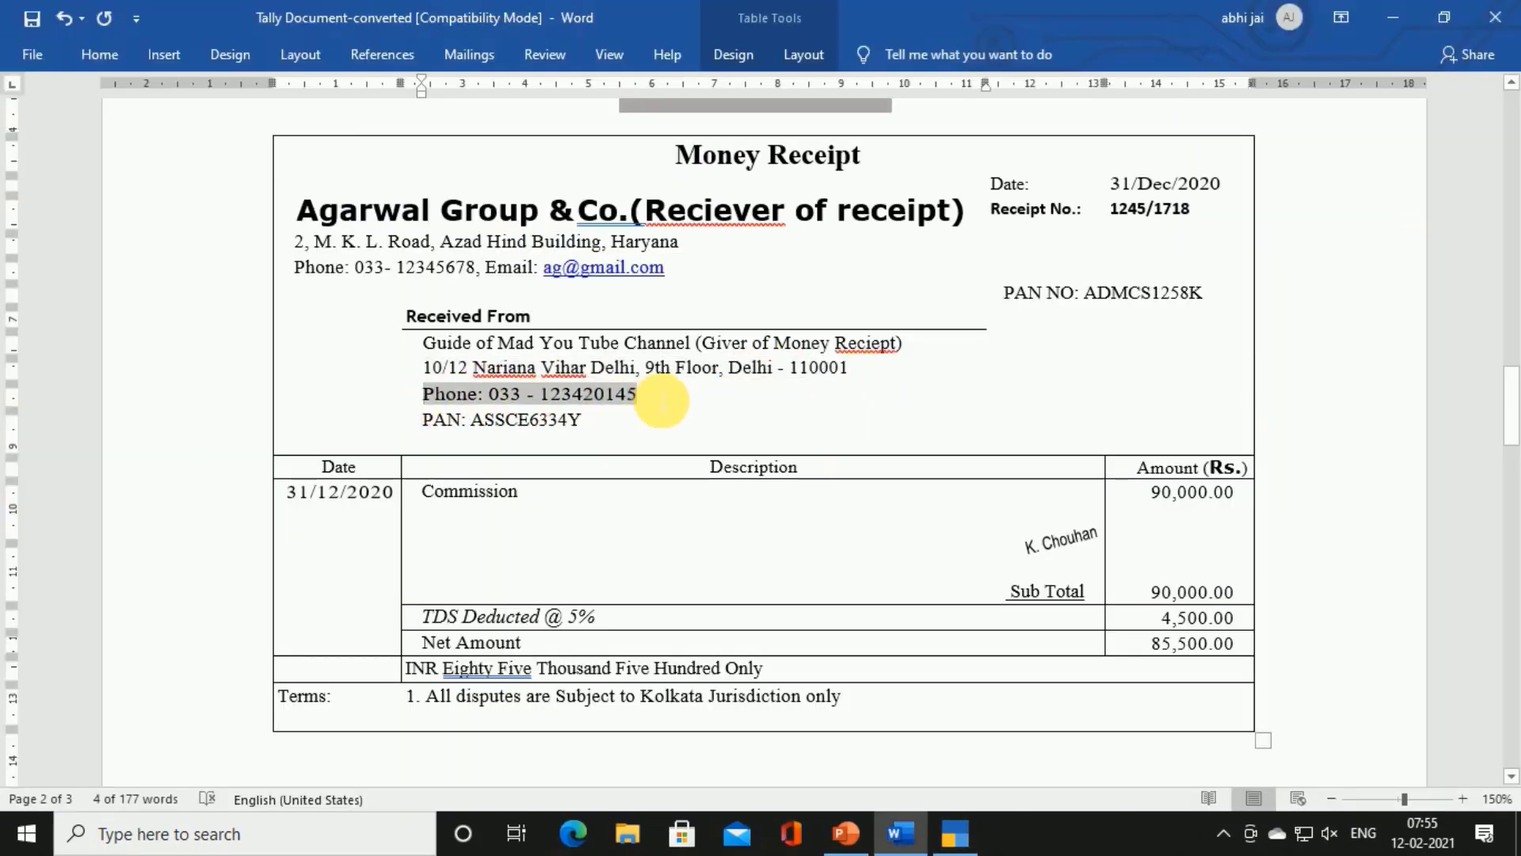
{"action": "key", "text": "ctrl+c"}
{"action": "key", "text": "alt+Tab"}
{"action": "key", "text": "ctrl+alt+v"}
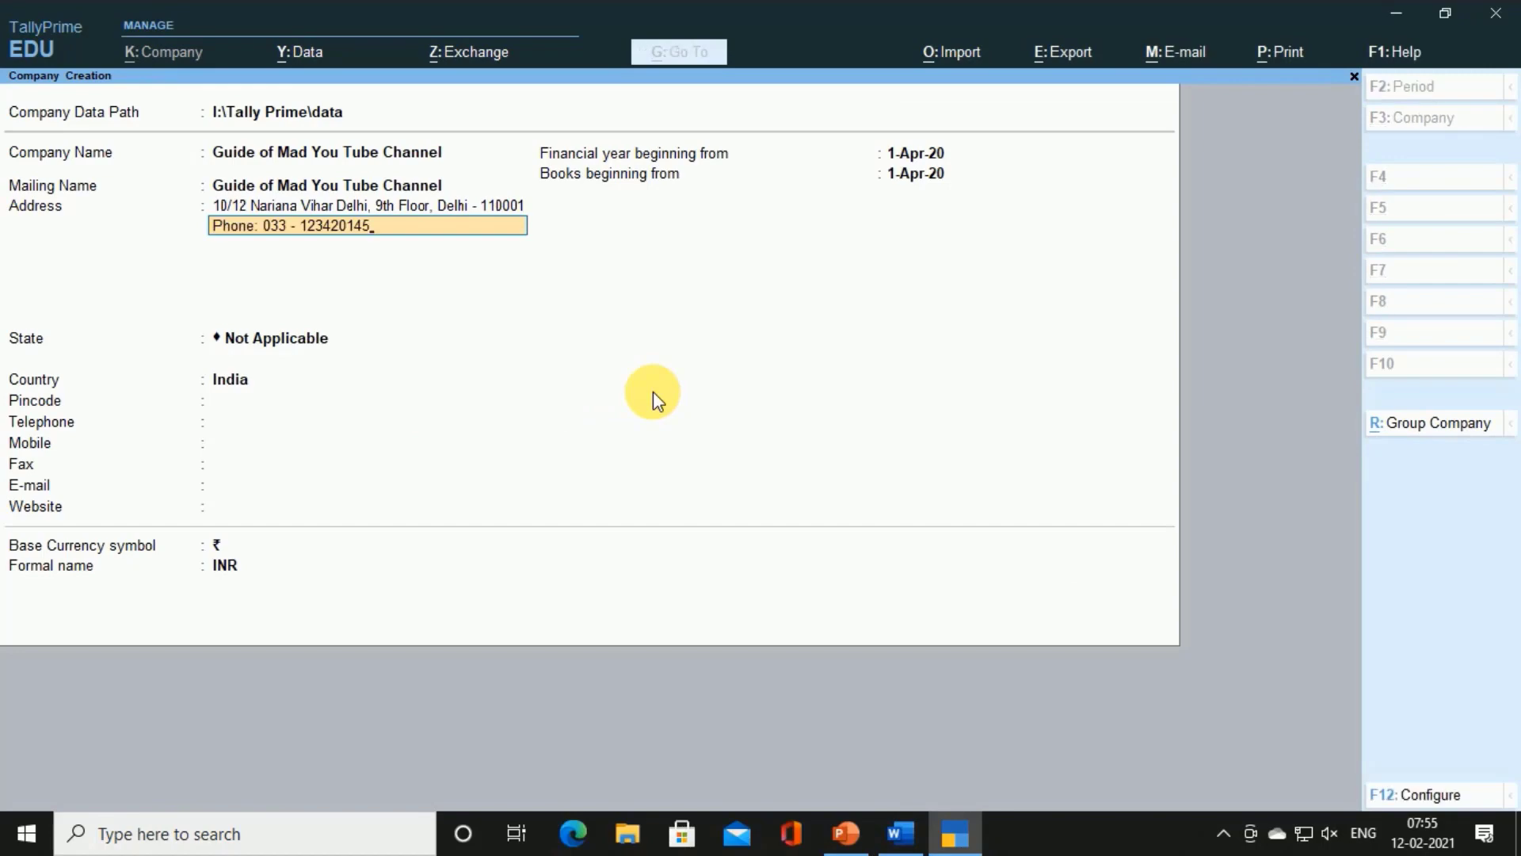
{"action": "key", "text": "Return"}
{"action": "key", "text": "Return"}
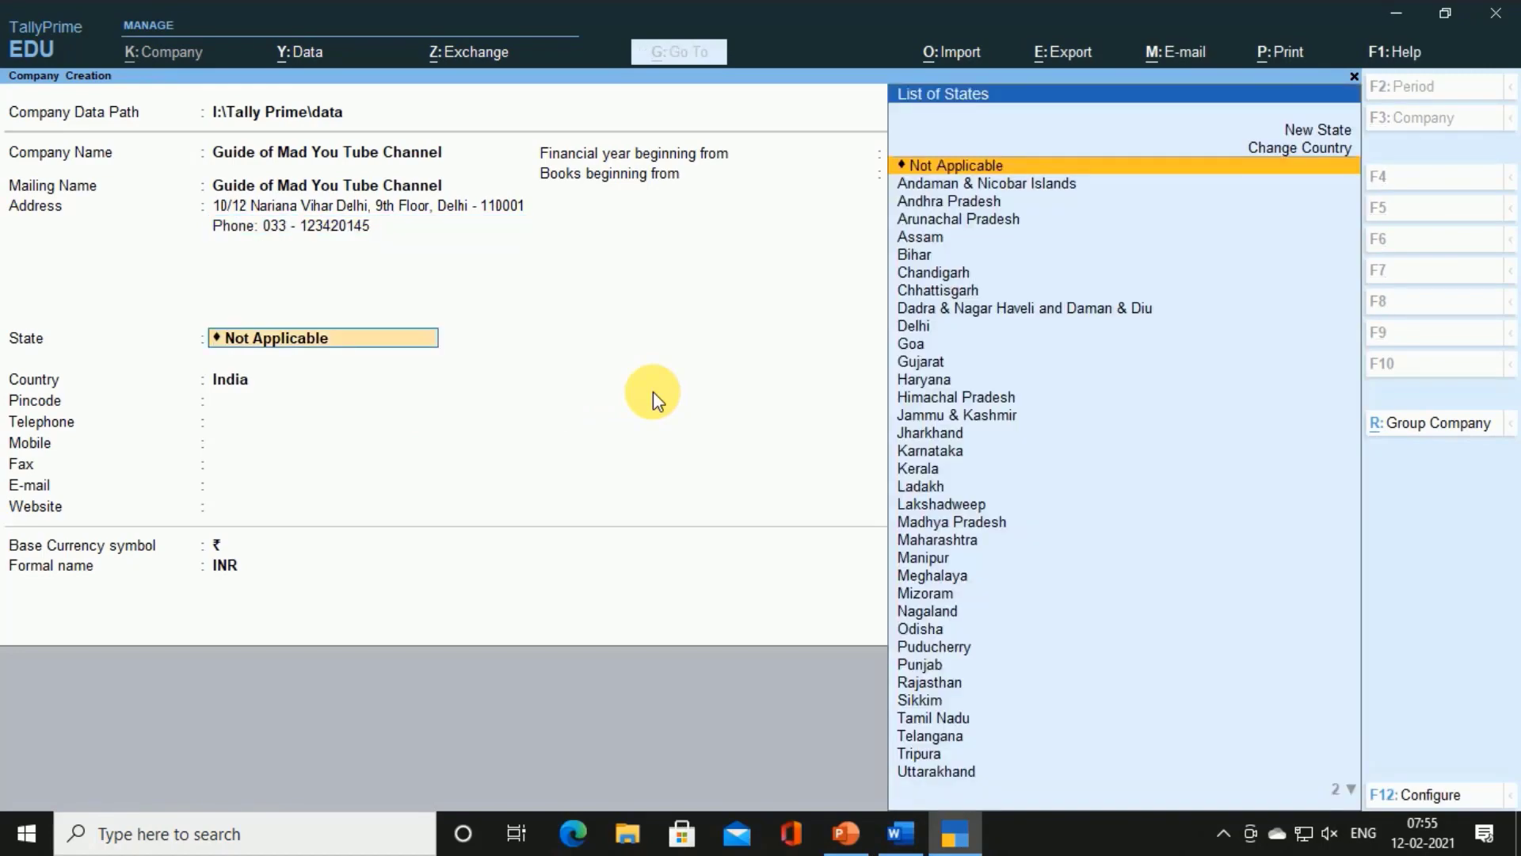
Set State to Delhi and accept the currency fields with base currency ₹ and formal name INR
{"action": "type", "text": "De"}
{"action": "key", "text": "Return"}
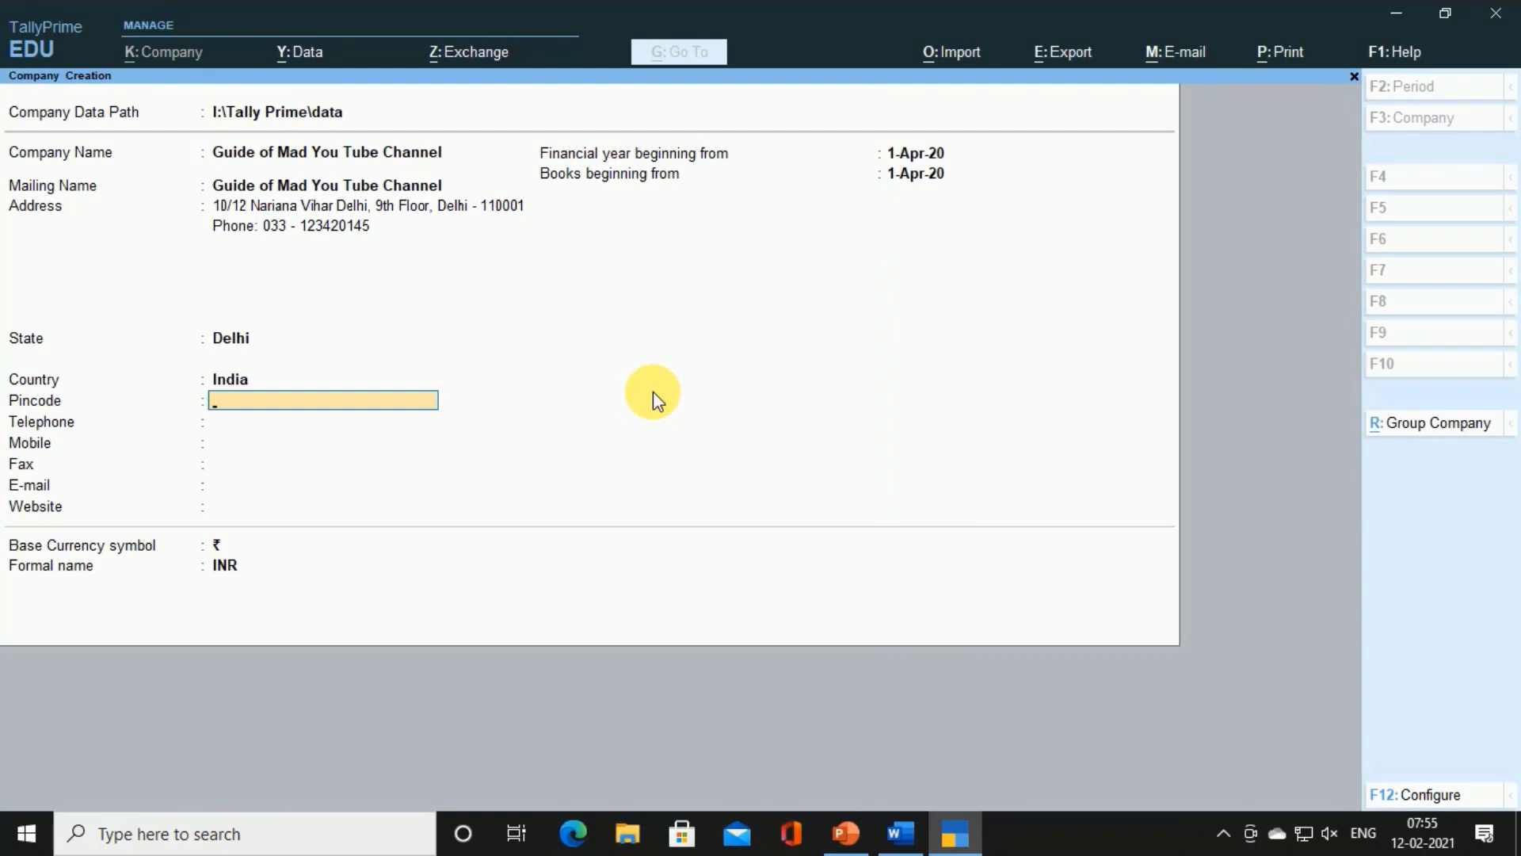
{"action": "key", "text": "Return"}
{"action": "key", "text": "Return"}
{"action": "key", "text": "Return"}
{"action": "key", "text": "Return"}
{"action": "key", "text": "Return"}
{"action": "key", "text": "Return"}
{"action": "key", "text": "Return"}
{"action": "key", "text": "Return"}
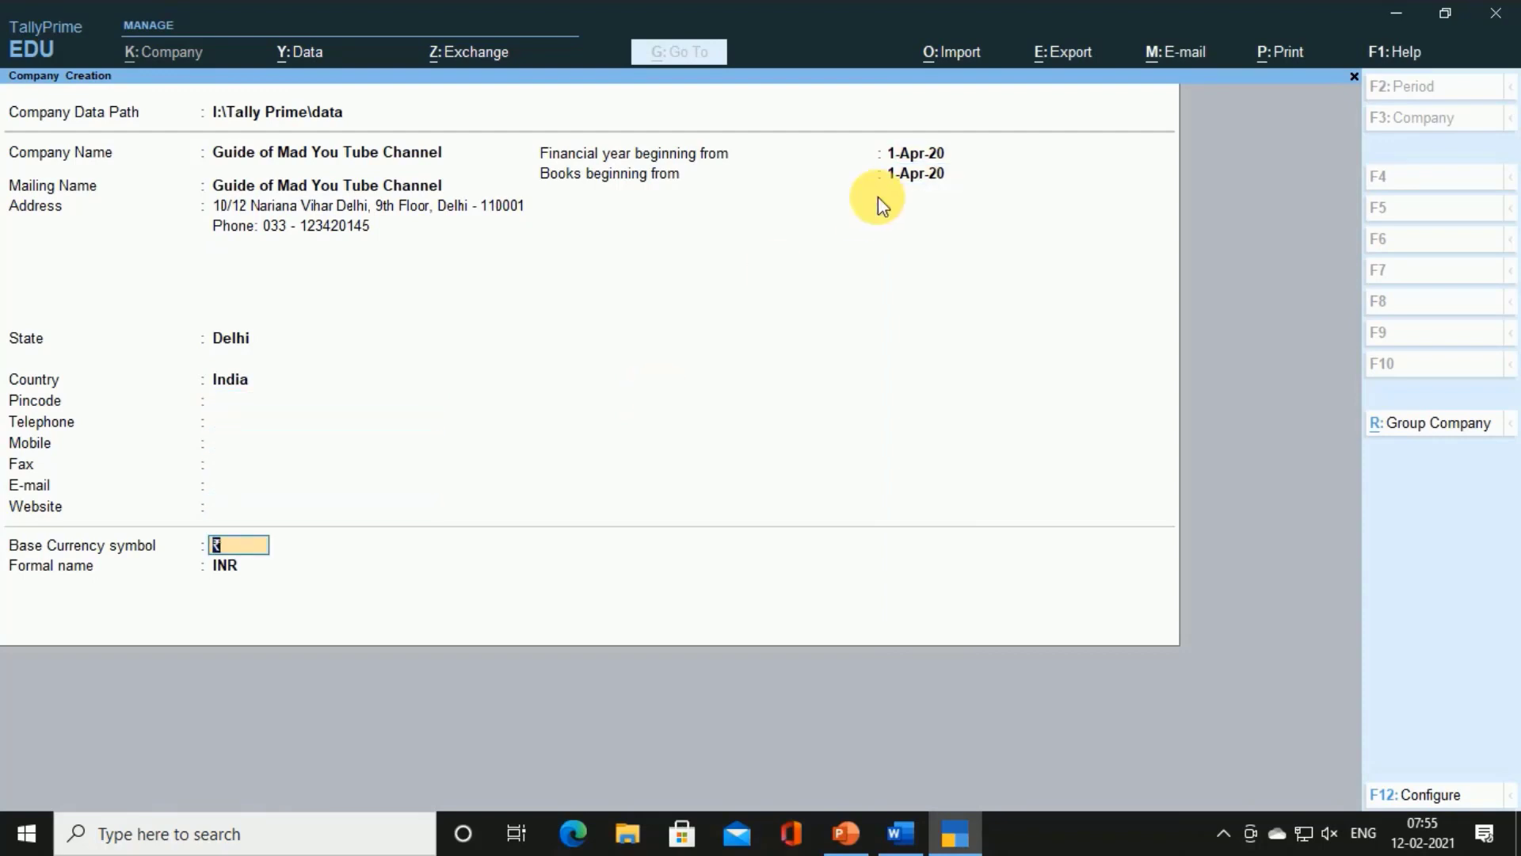
{"action": "key", "text": "alt+Tab"}
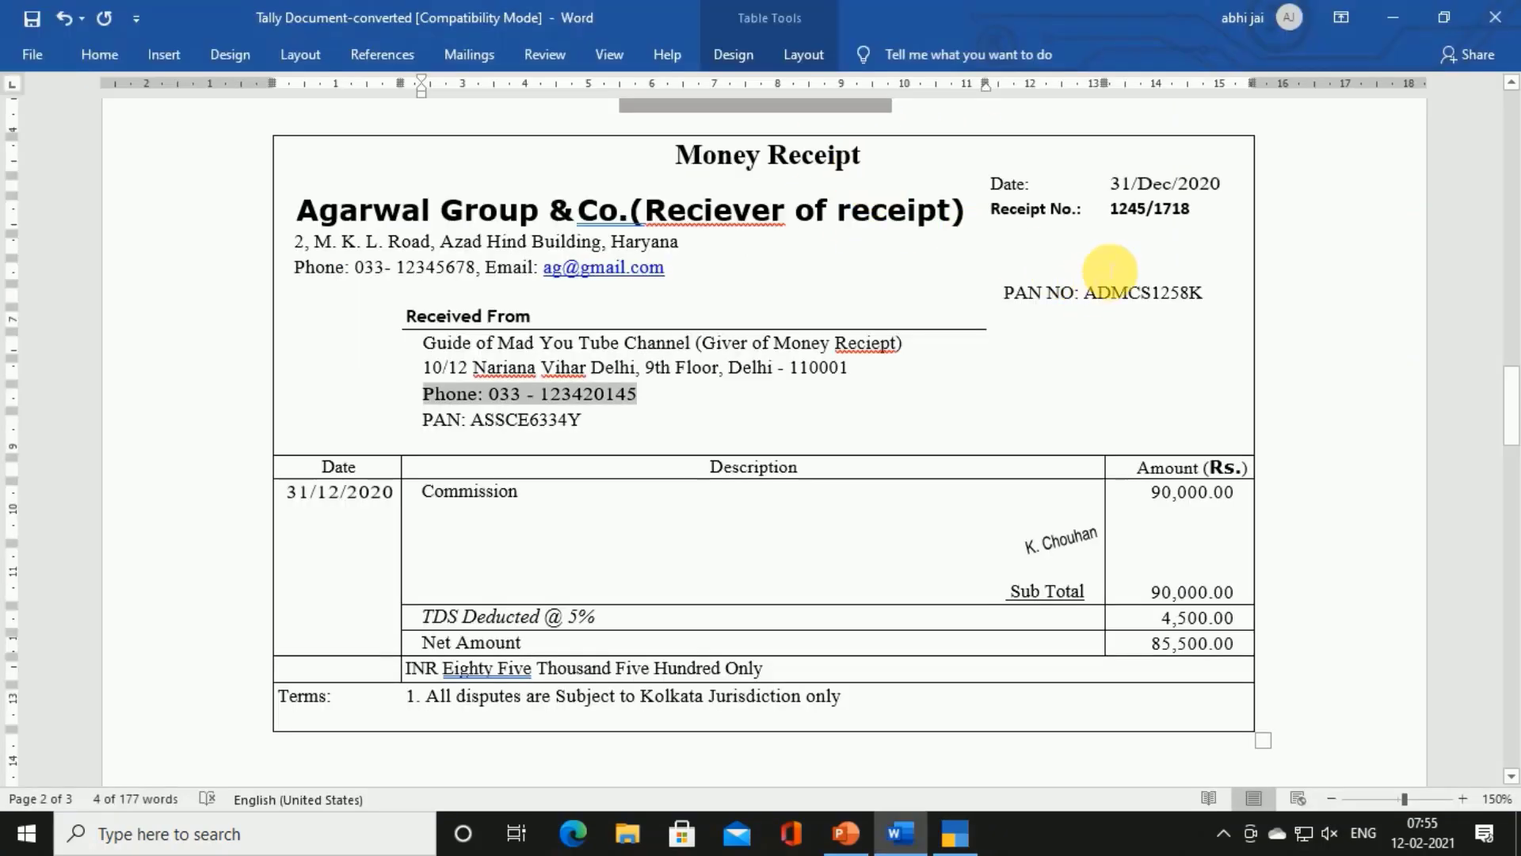
{"action": "key", "text": "alt+Tab"}
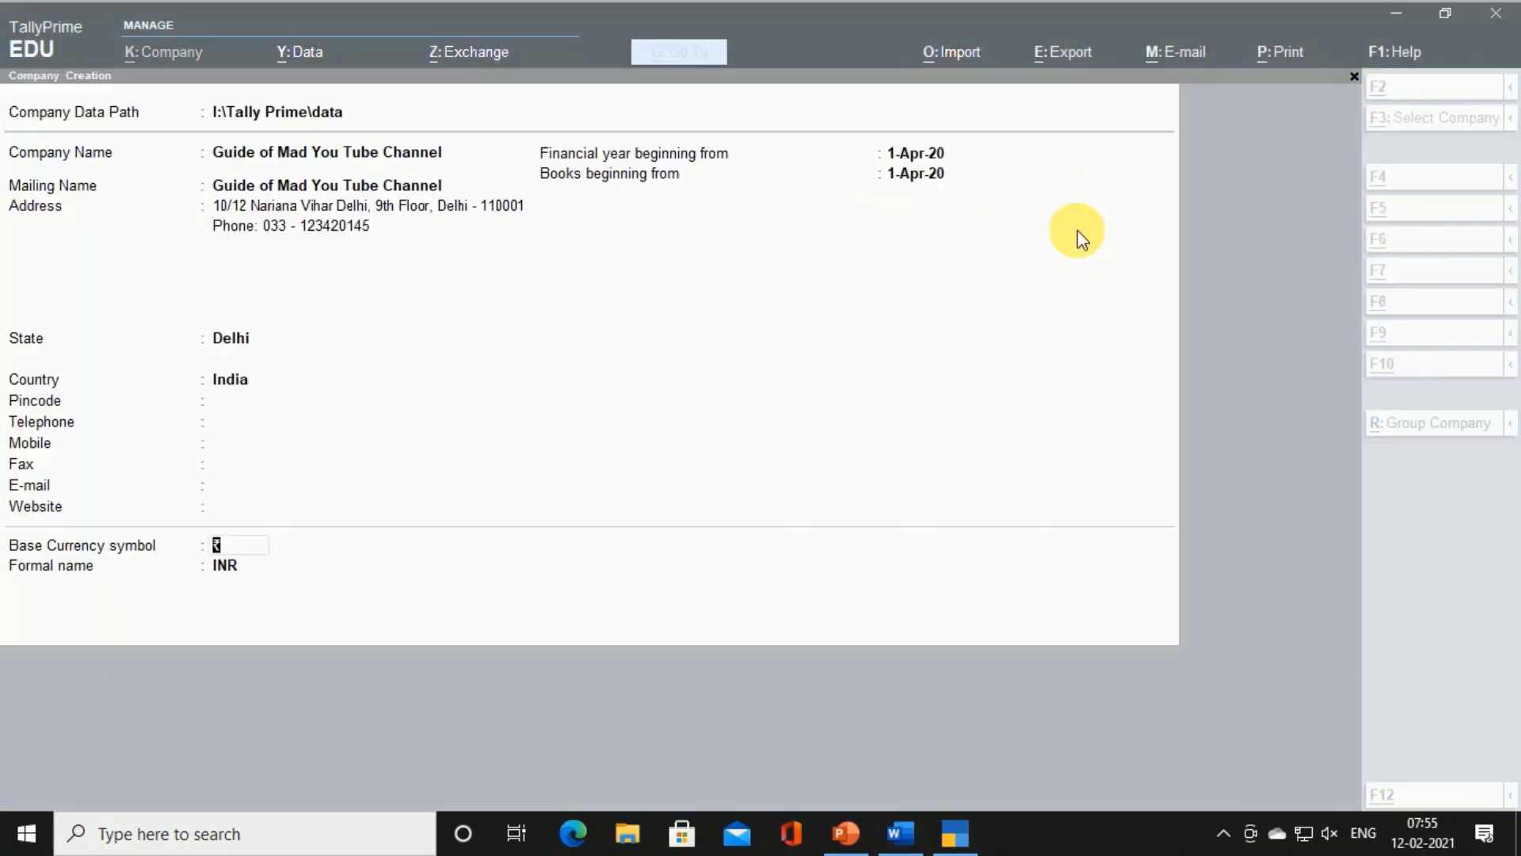
{"action": "key", "text": "Return"}
{"action": "key", "text": "Return"}
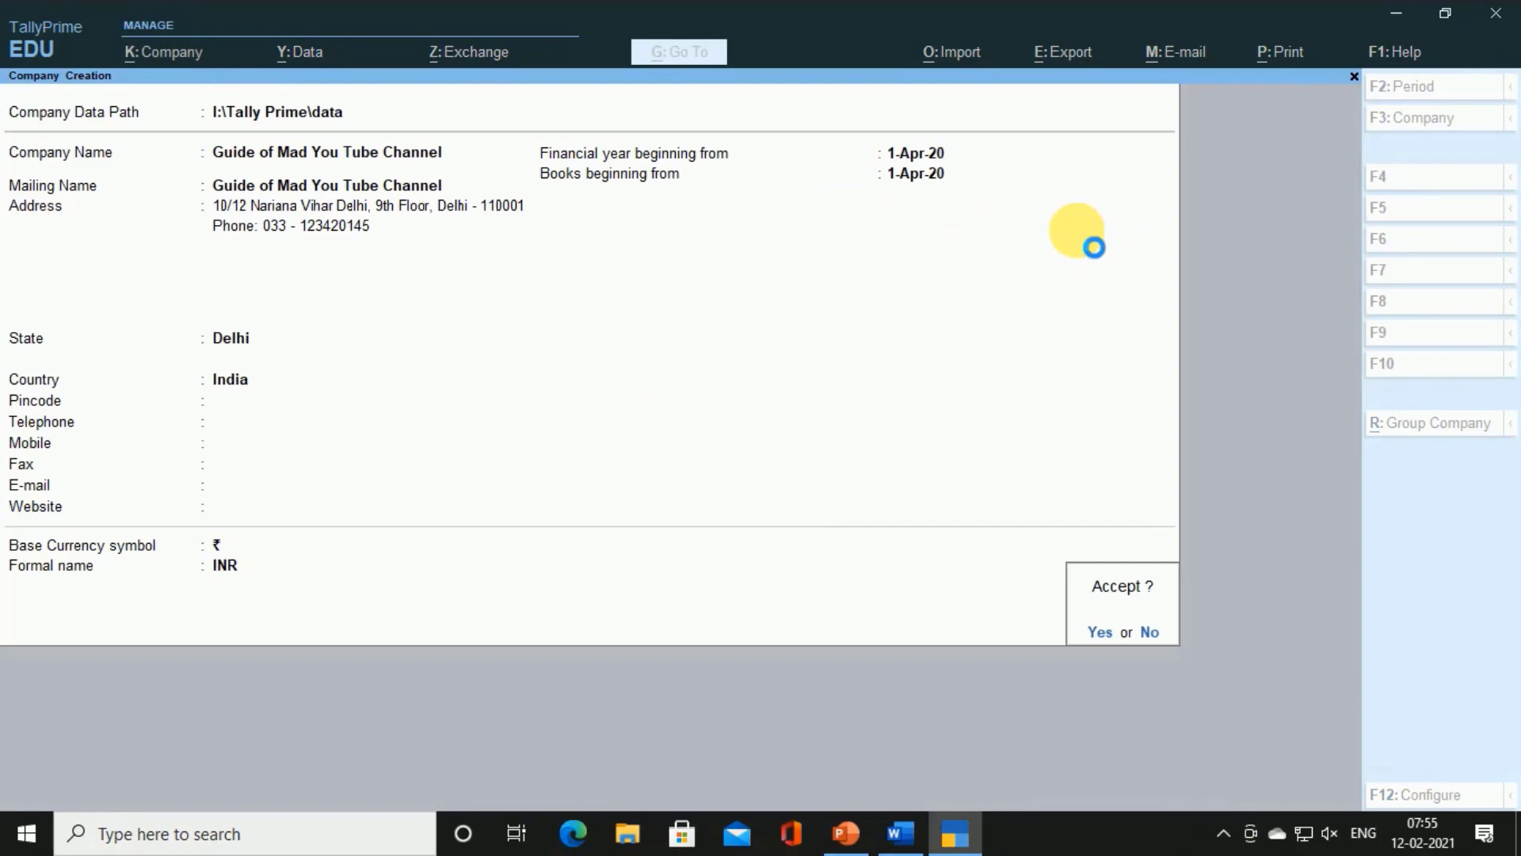
{"action": "key", "text": "Return"}
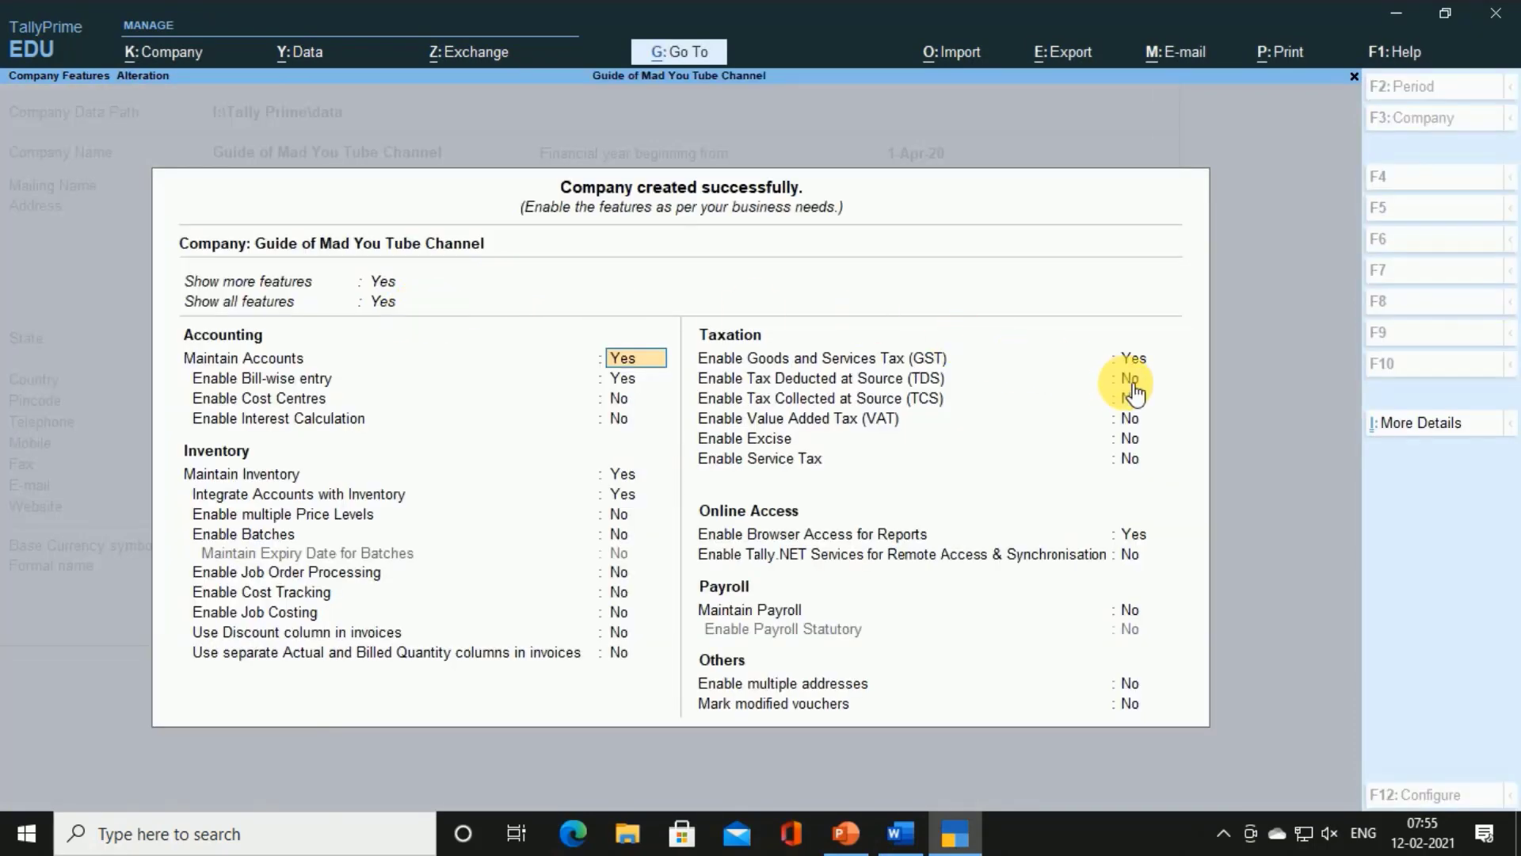
Enable TDS for the company and enter its TAN from the Word receipt
{"action": "left_click", "coordinate": [1134, 359]}
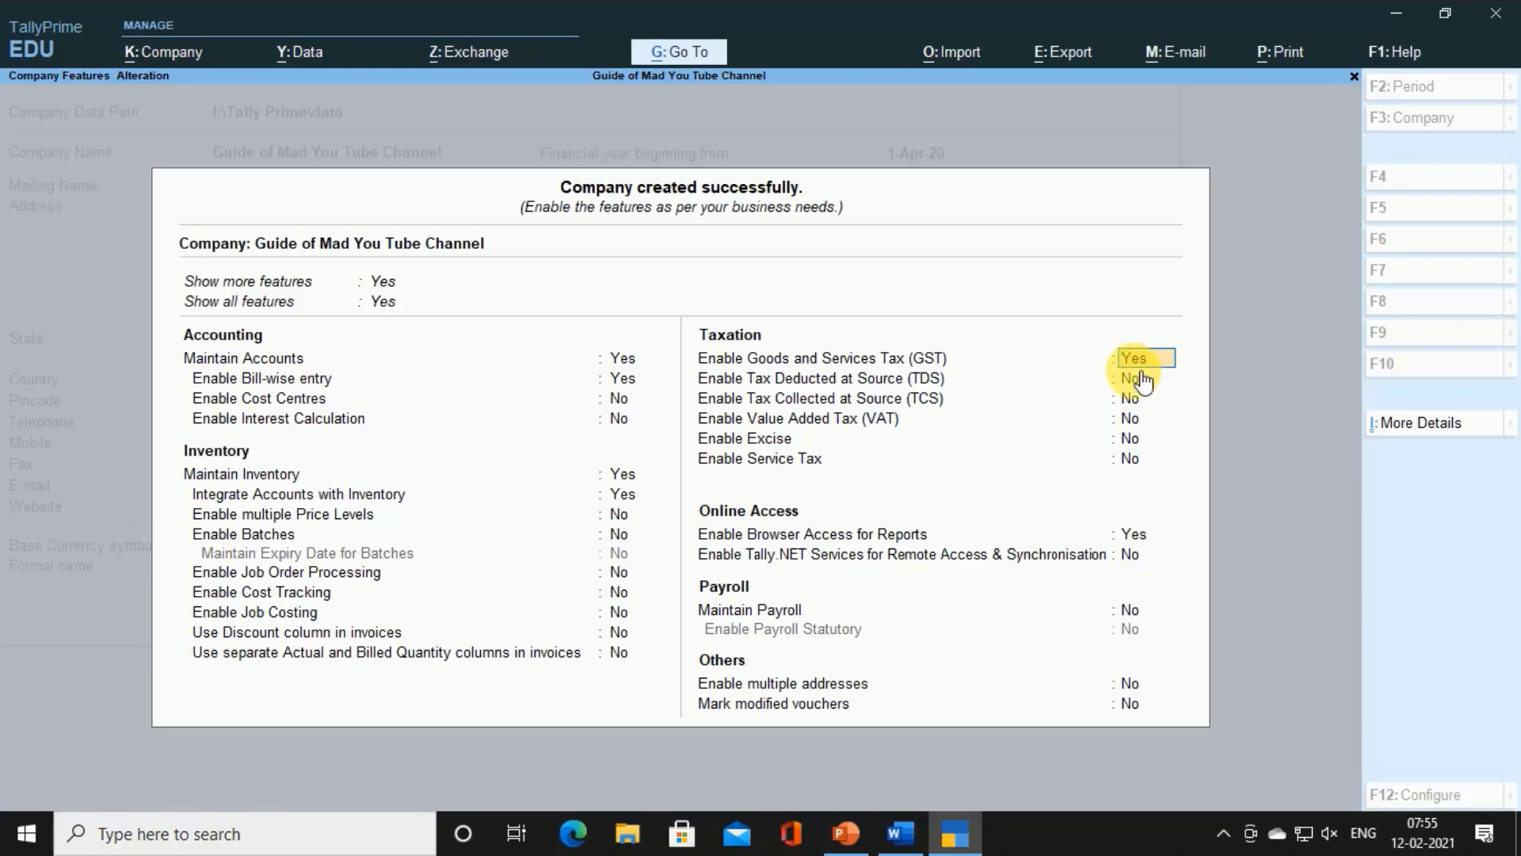
{"action": "left_click", "coordinate": [1141, 380]}
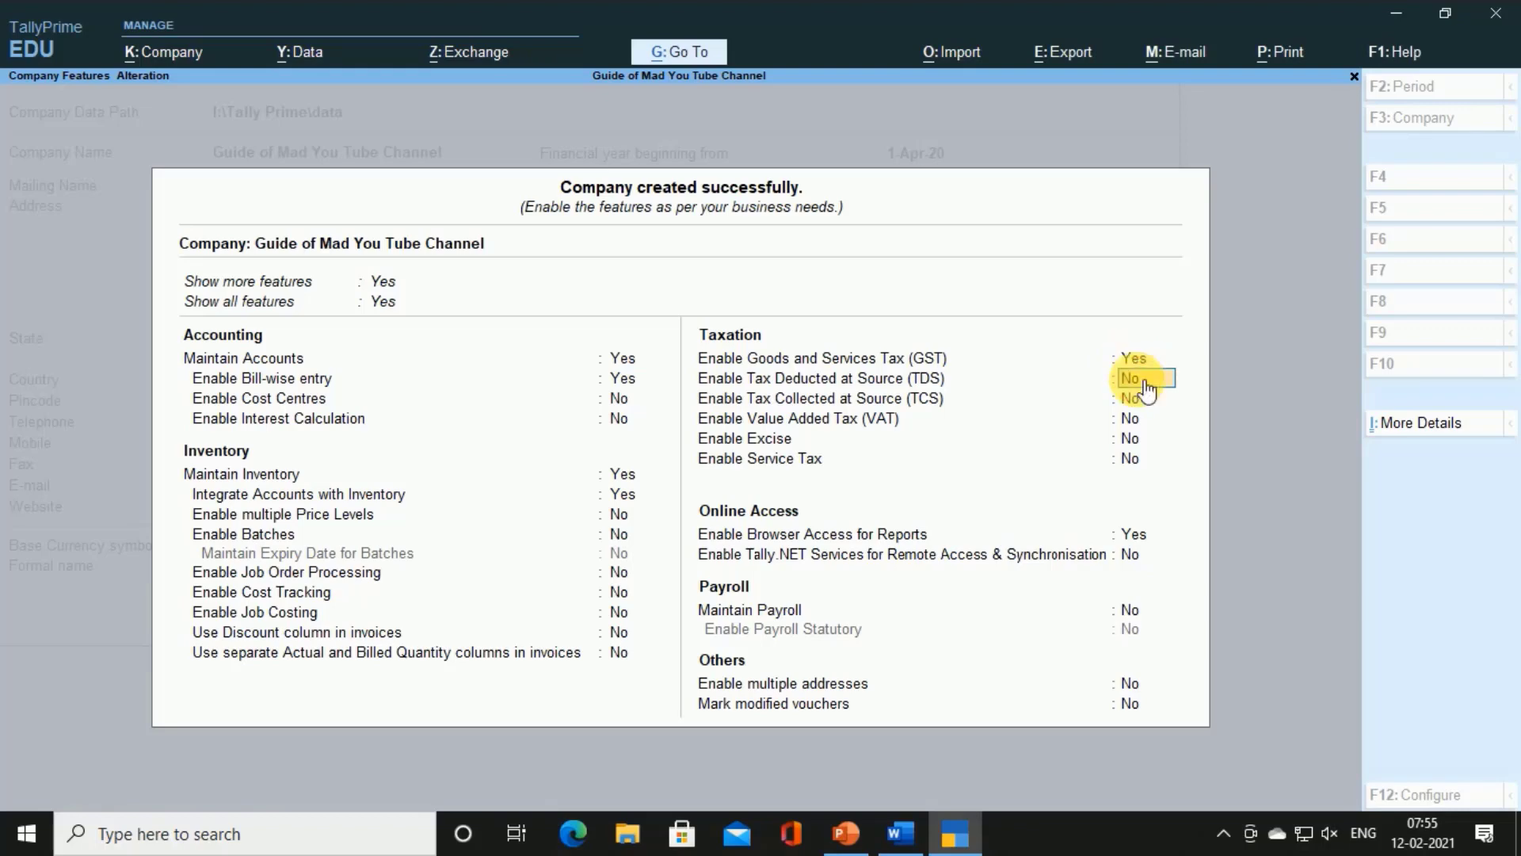
{"action": "key", "text": "Return"}
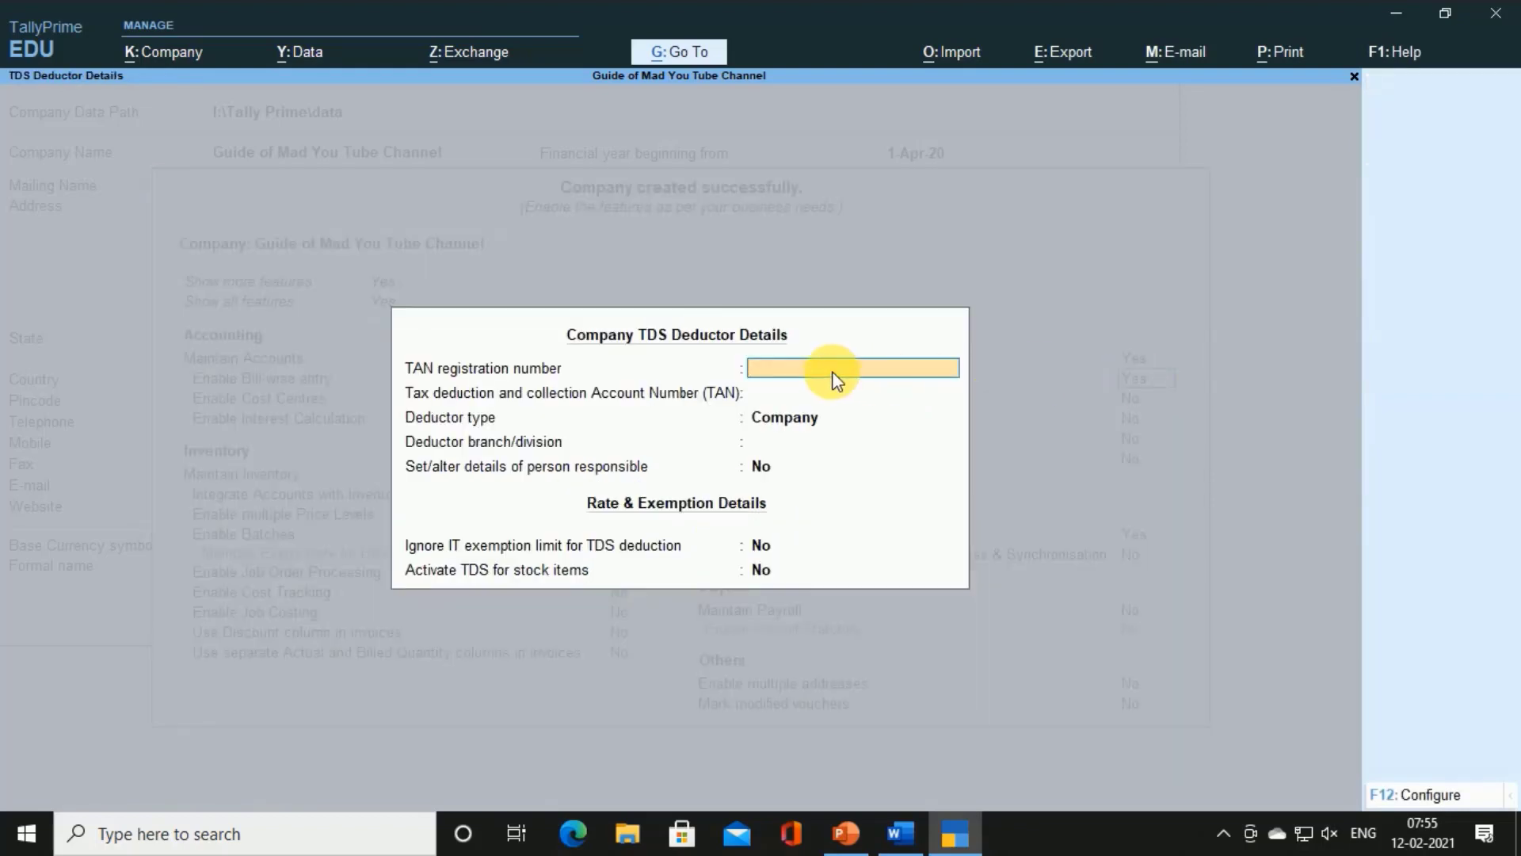
{"action": "left_click", "coordinate": [762, 390]}
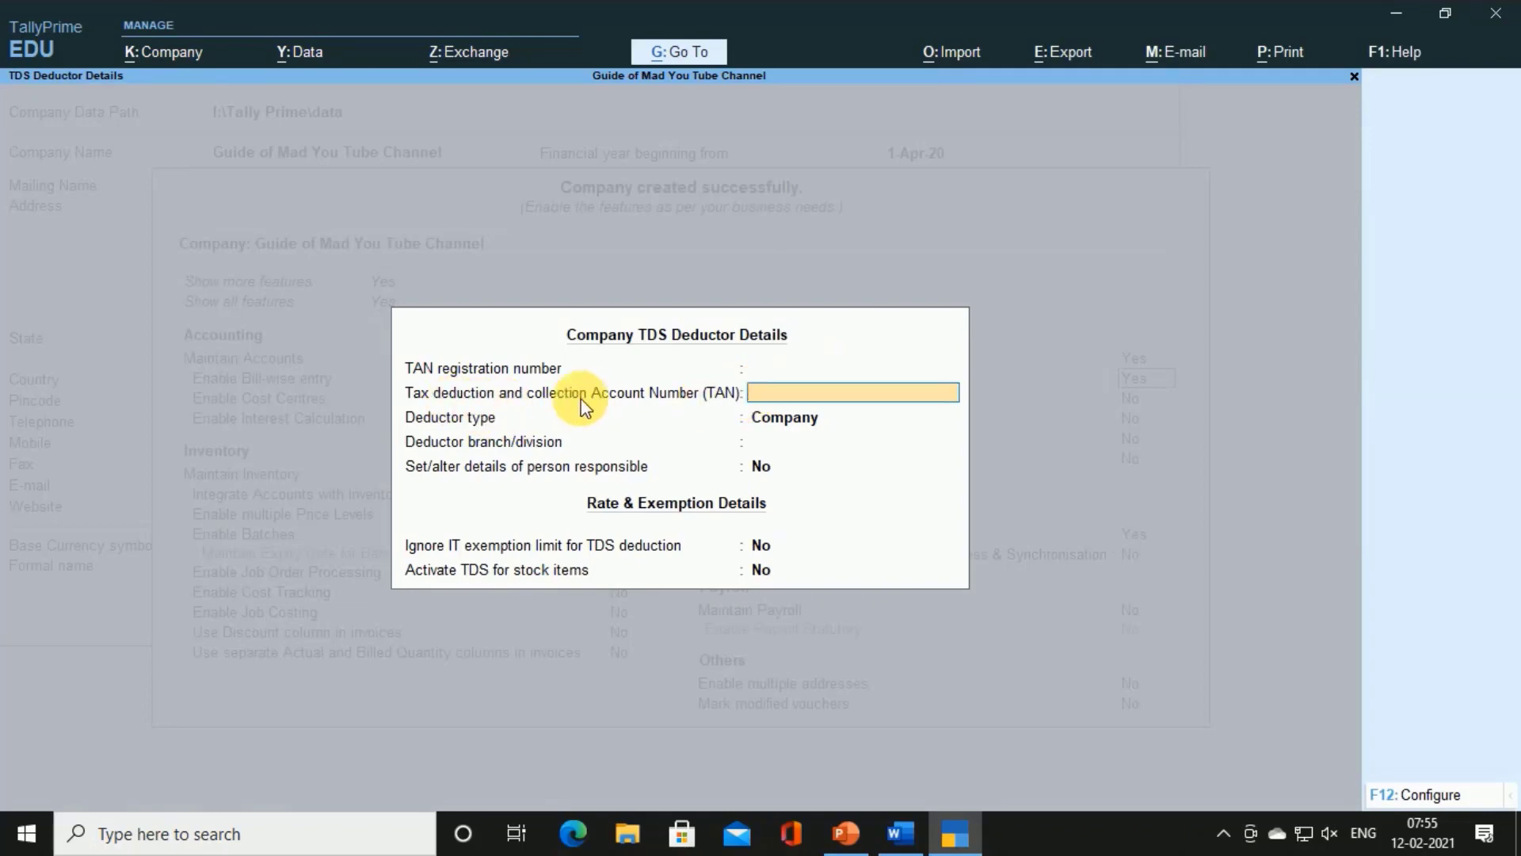
{"action": "key", "text": "alt+Tab"}
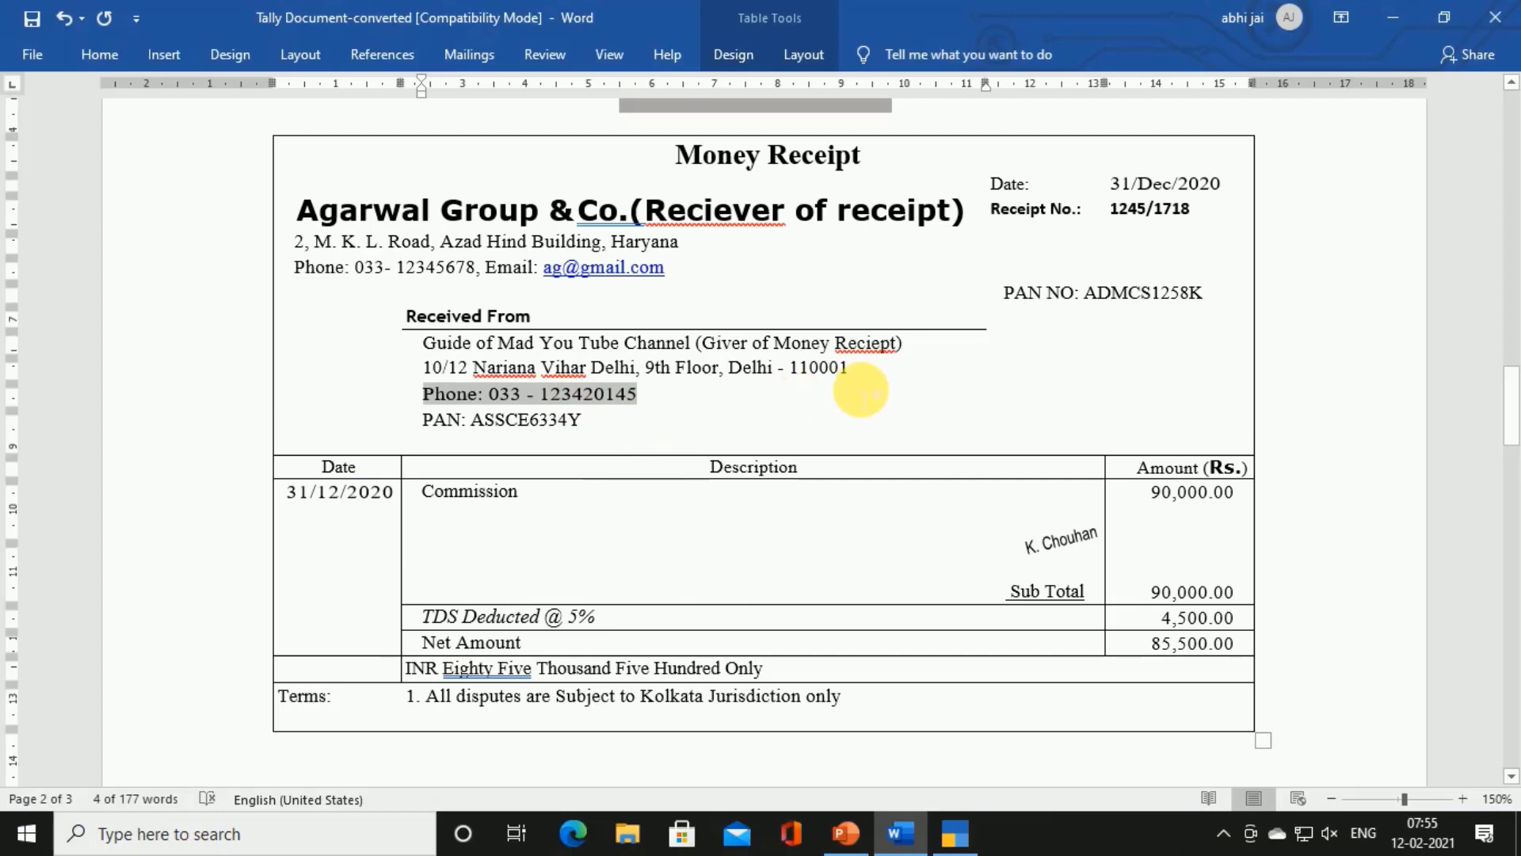
{"action": "left_click", "coordinate": [927, 440]}
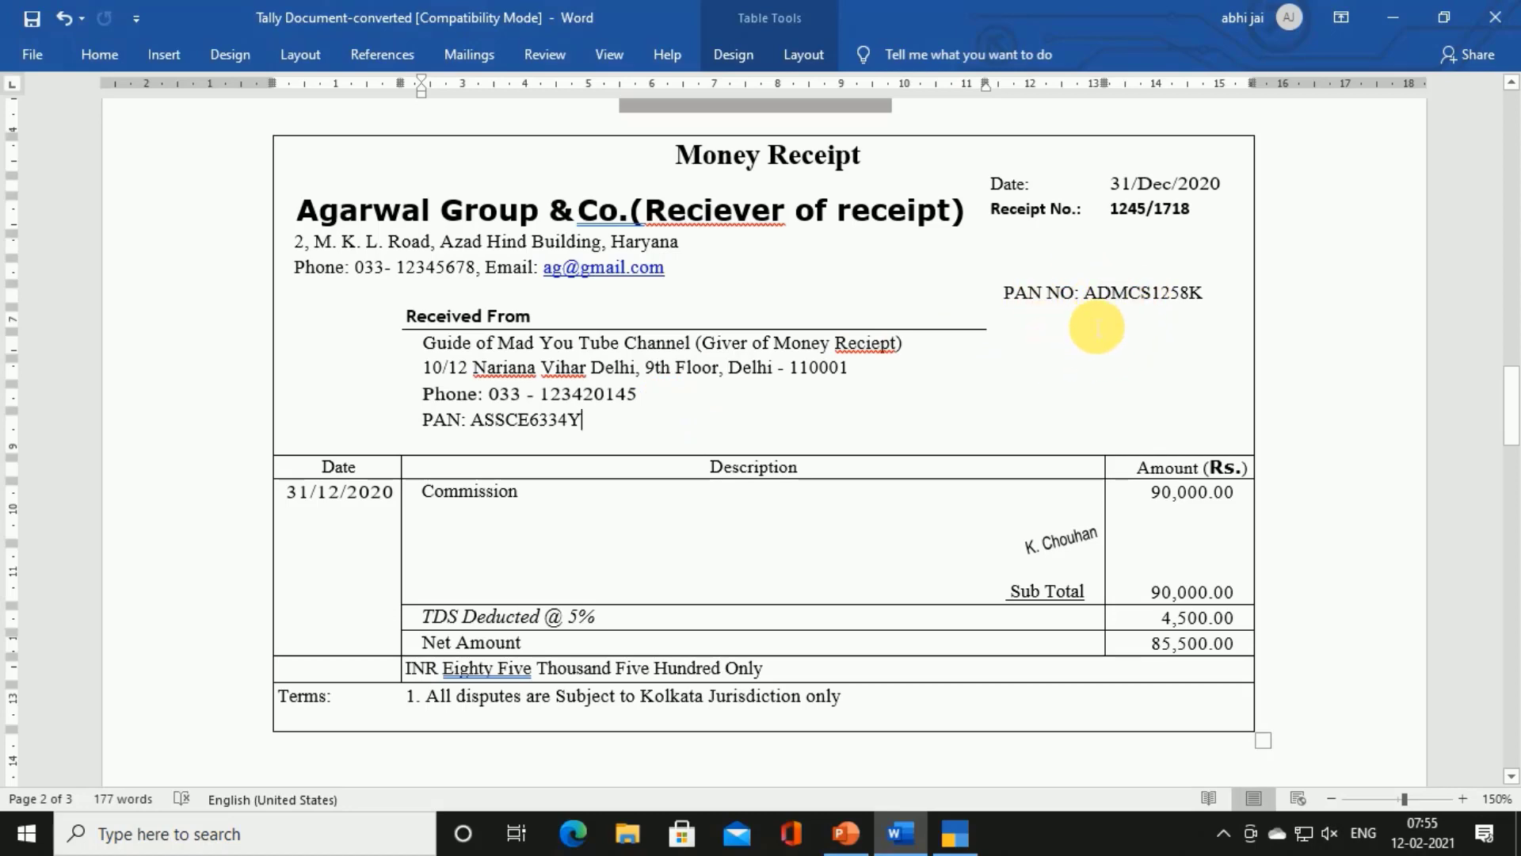
{"action": "key", "text": "alt+Tab"}
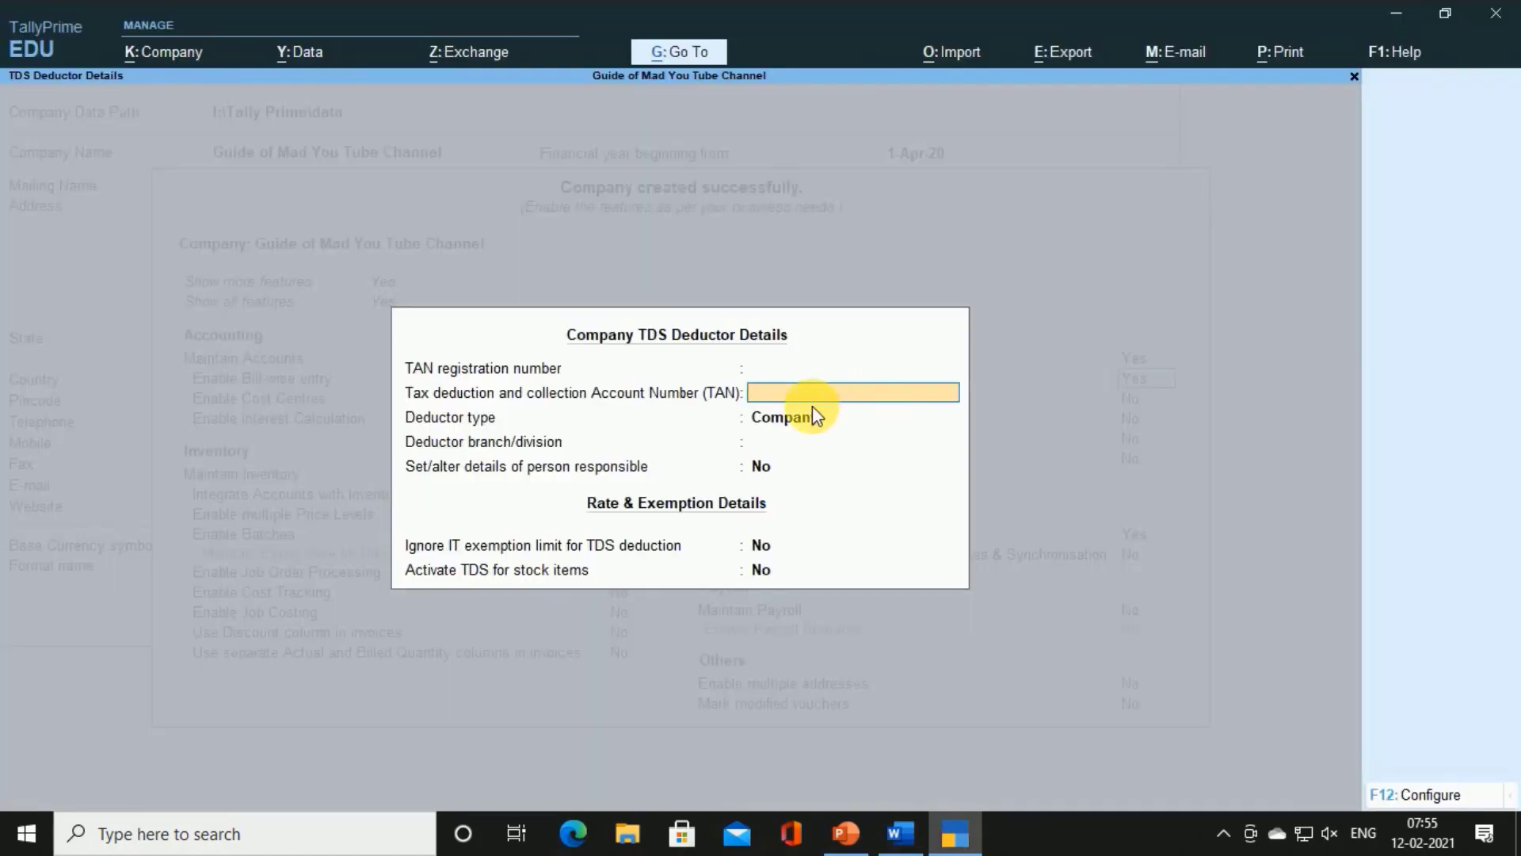
{"action": "key", "text": "Return"}
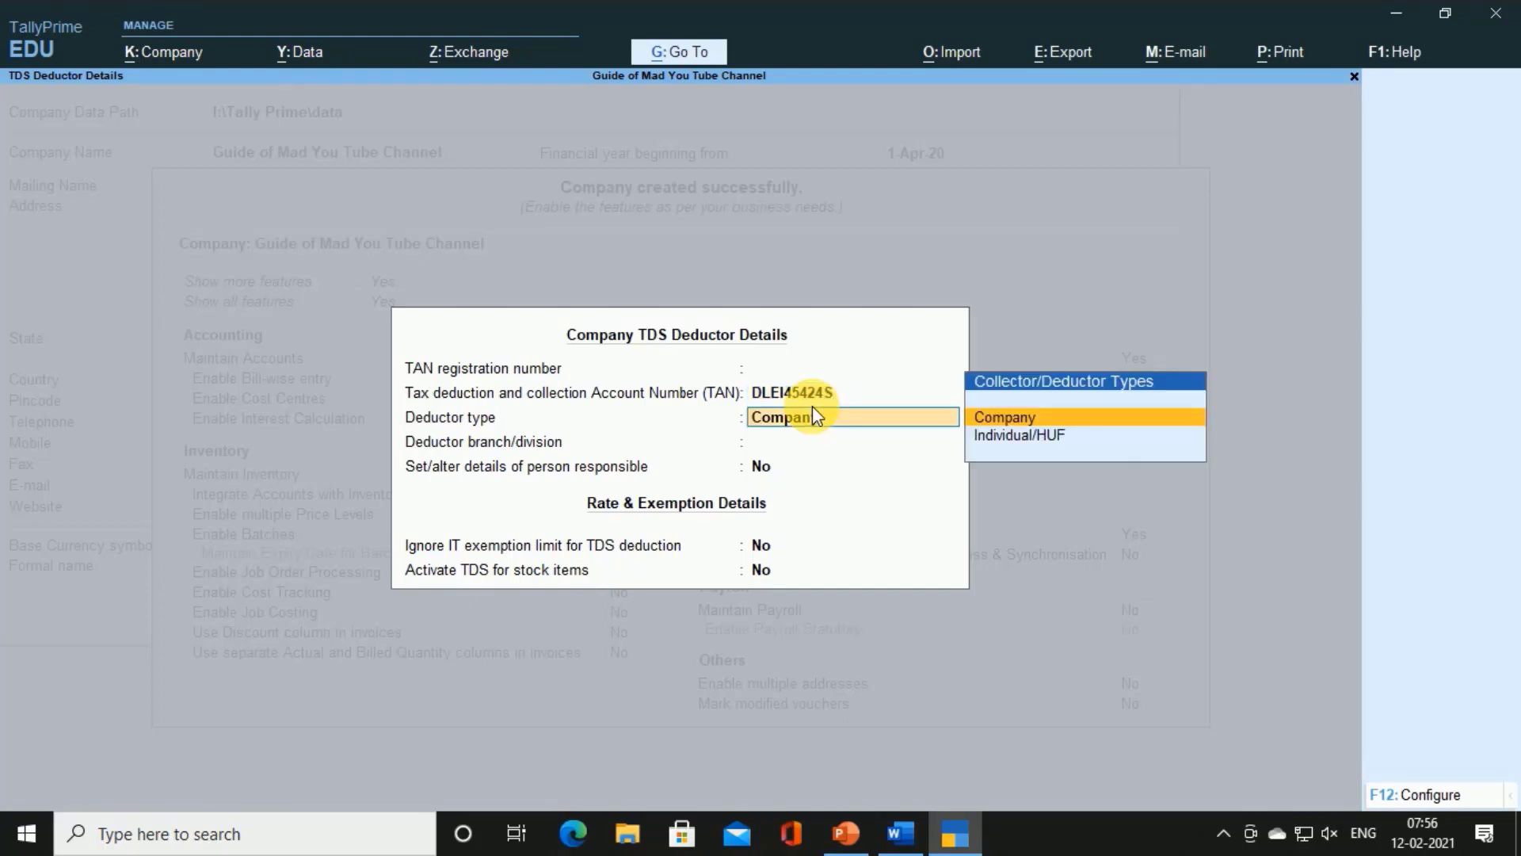
Choose Company as deductor type, leave the other TDS details at No, and save the features
{"action": "key", "text": "alt+Tab"}
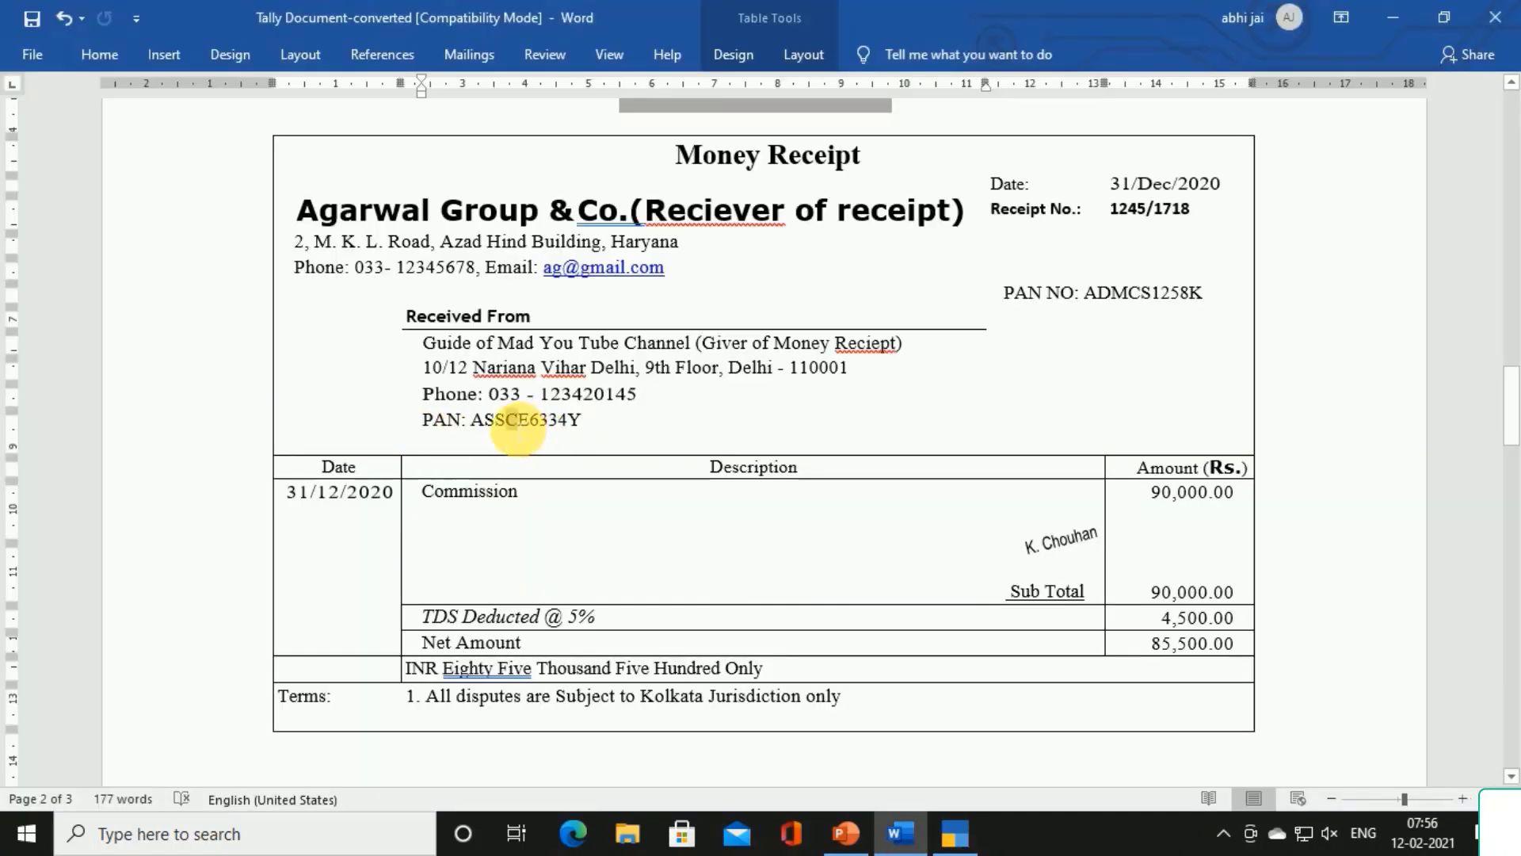
{"action": "double_click", "coordinate": [519, 421]}
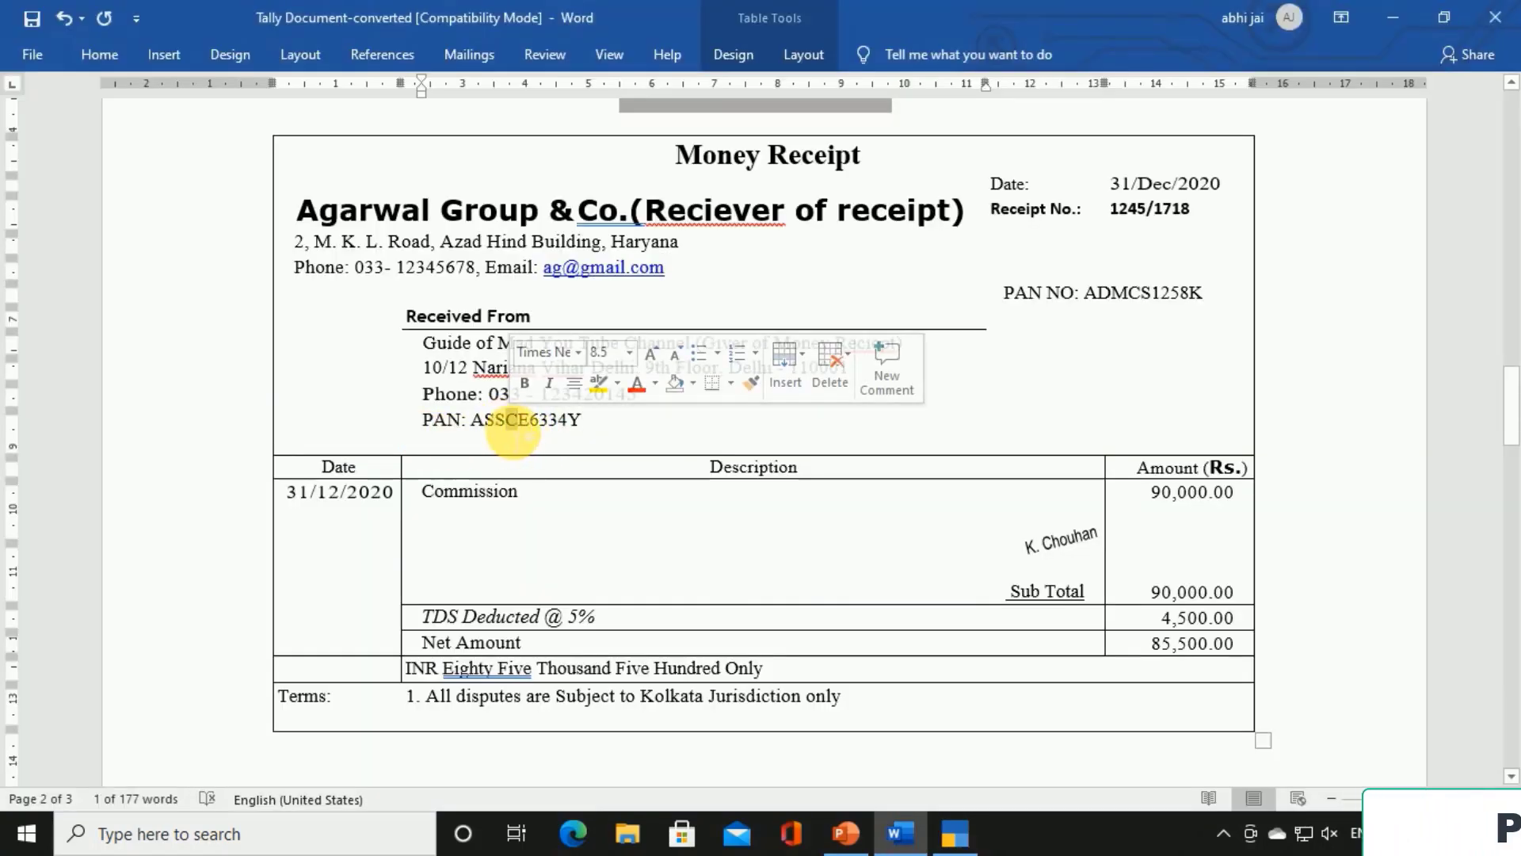
{"action": "key", "text": "alt+Tab"}
{"action": "key", "text": "Return"}
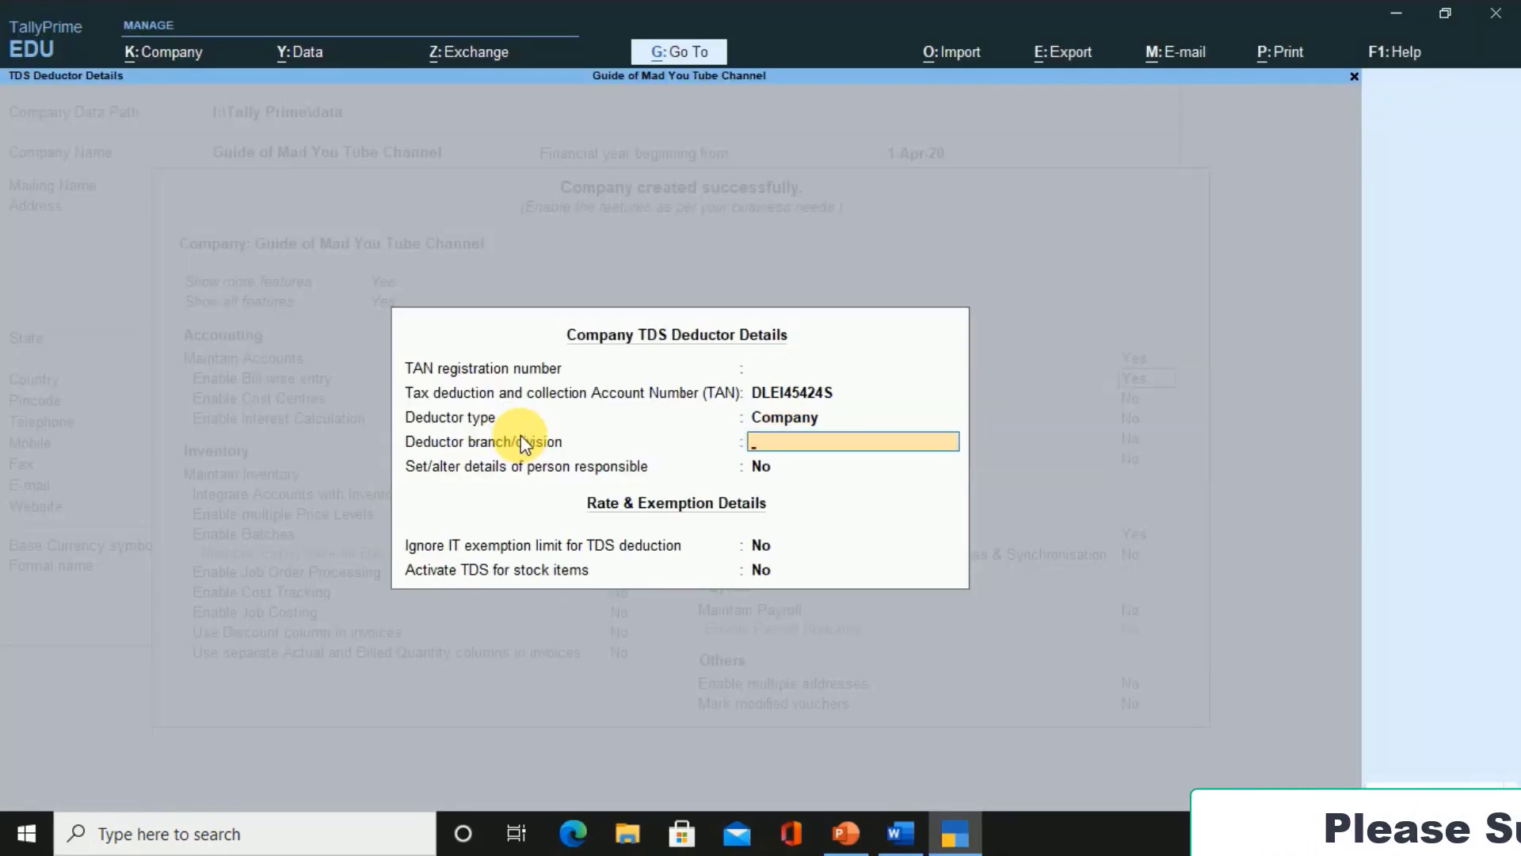
{"action": "key", "text": "Return"}
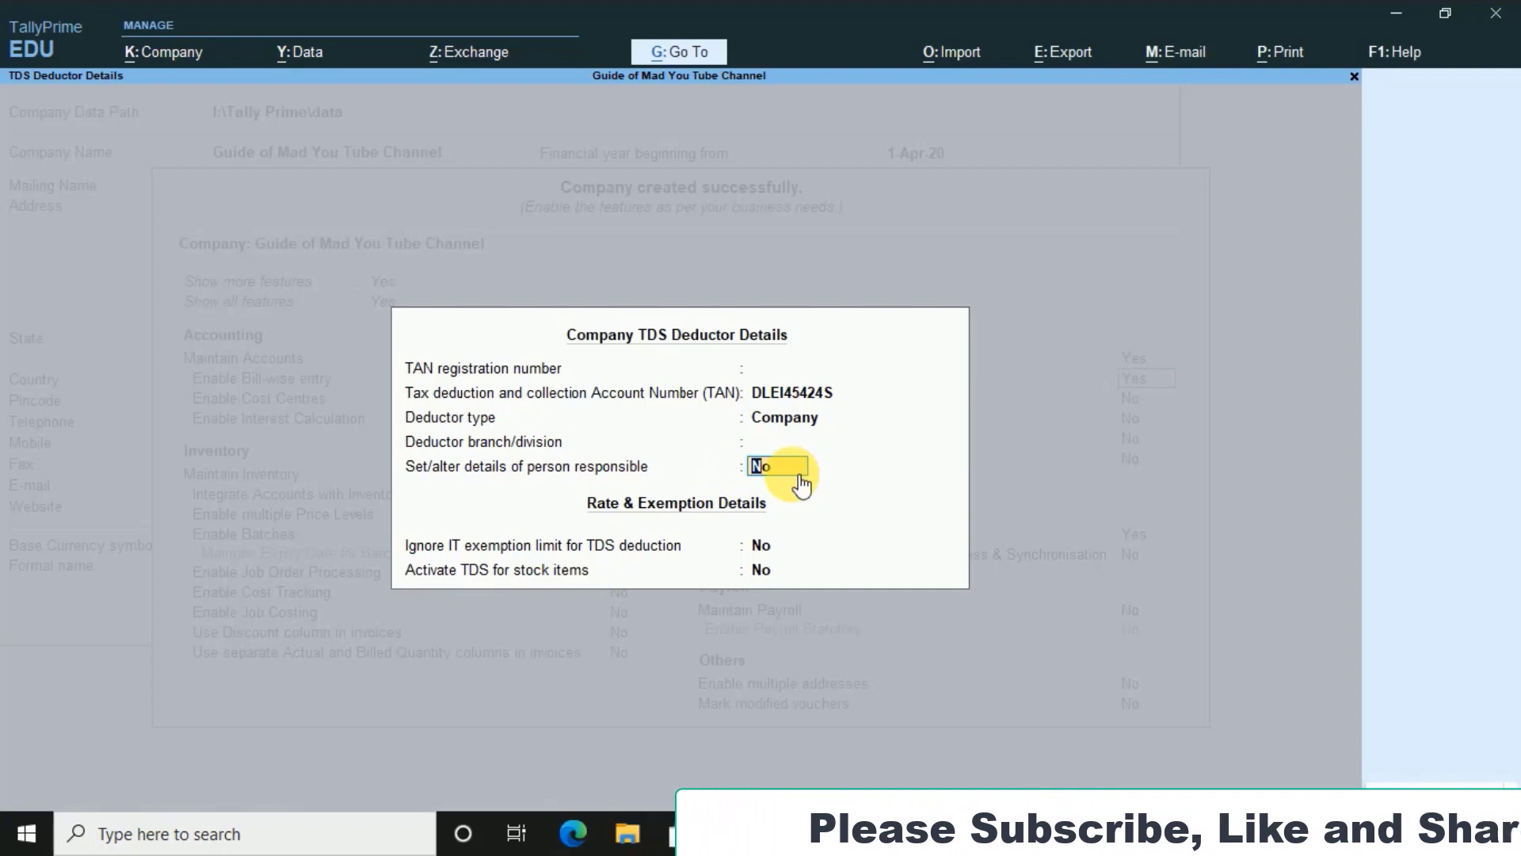
{"action": "key", "text": "Return"}
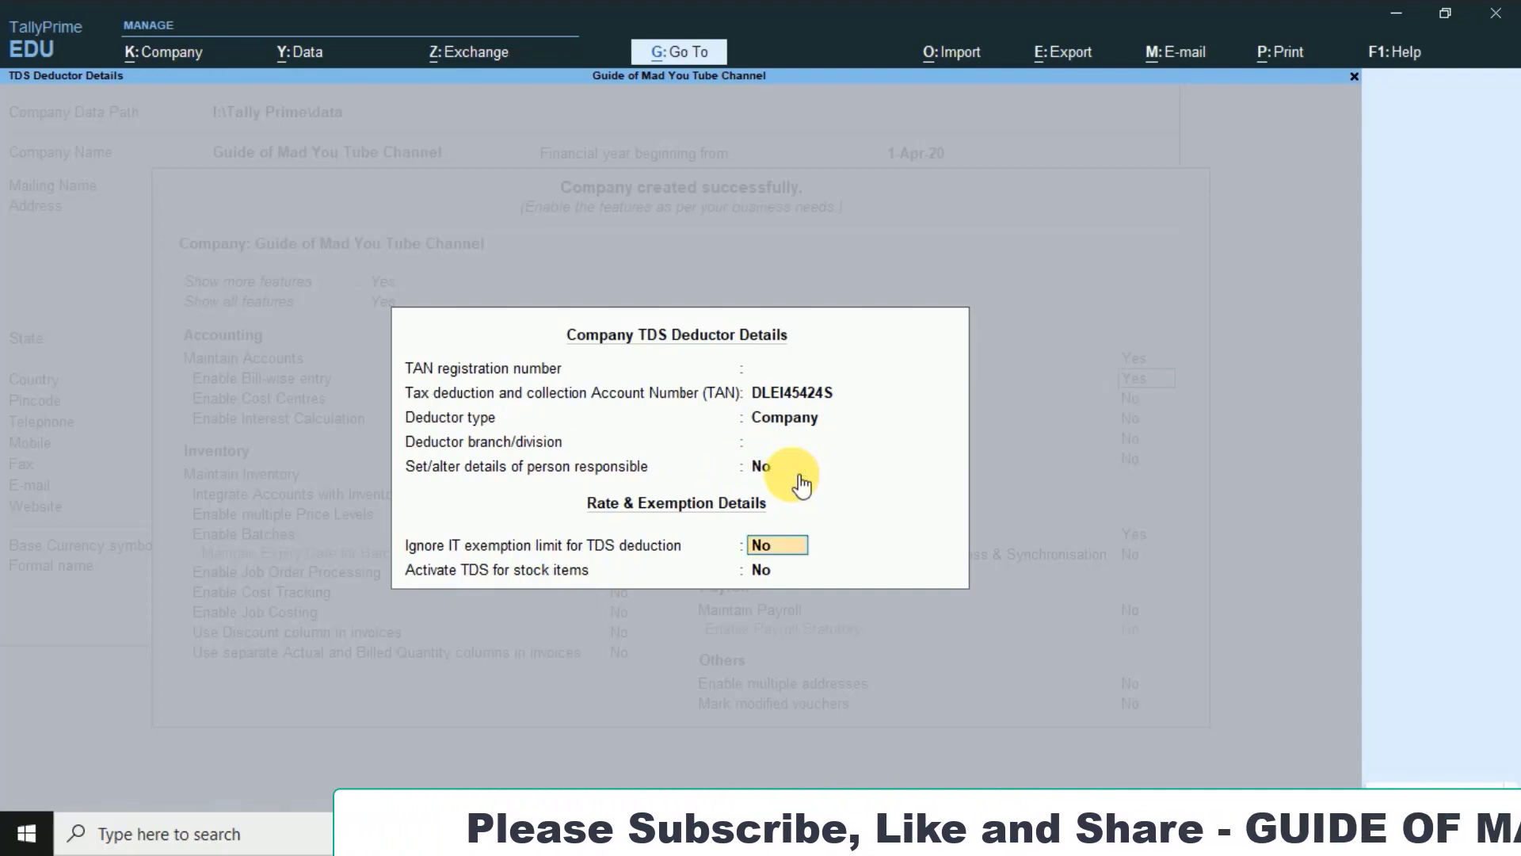
{"action": "key", "text": "Return"}
{"action": "key", "text": "Return"}
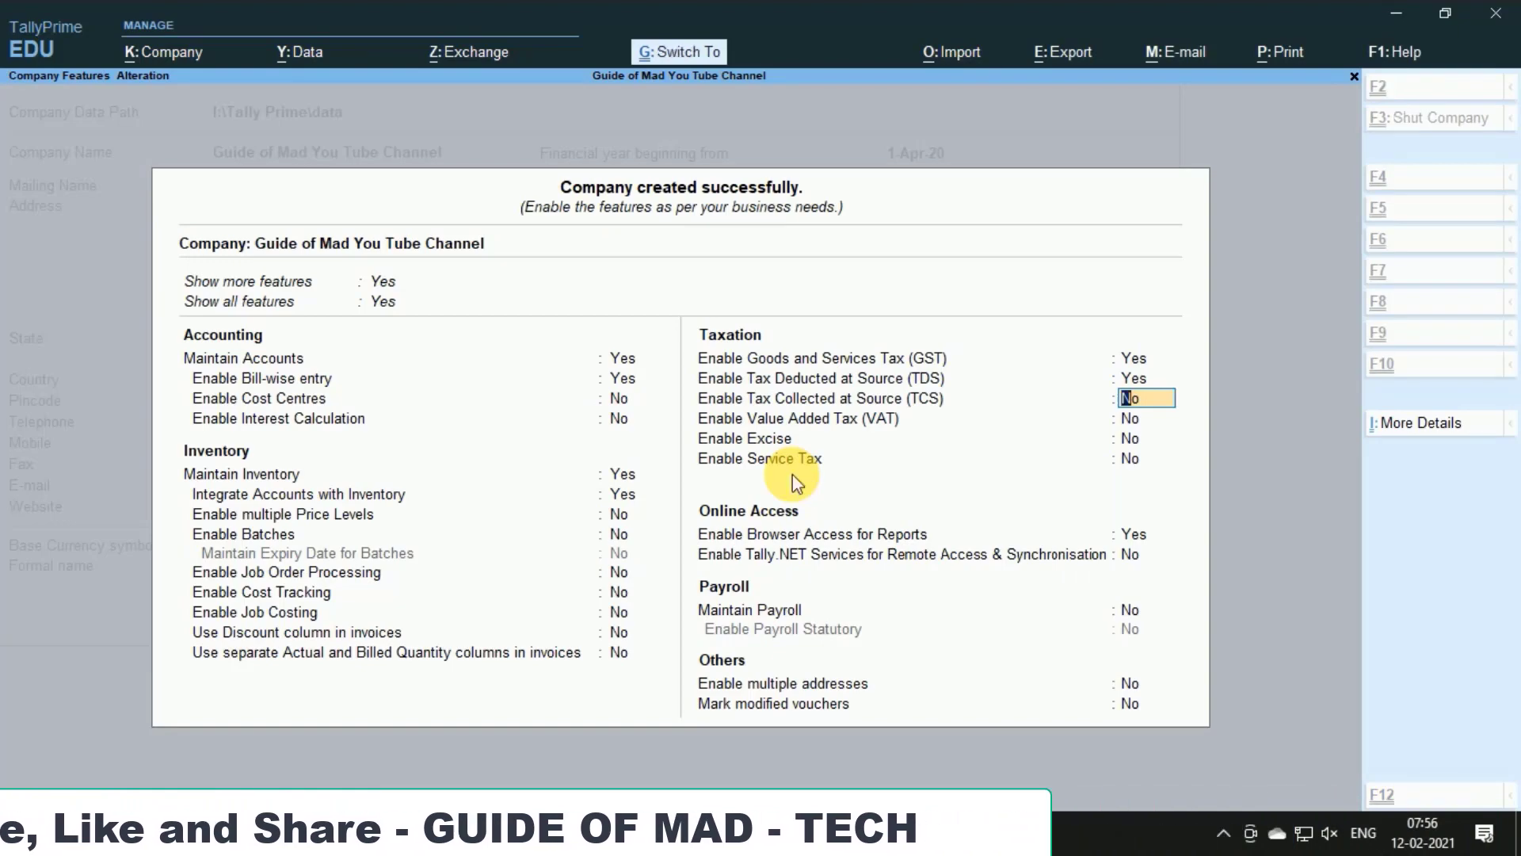
{"action": "key", "text": "ctrl+a"}
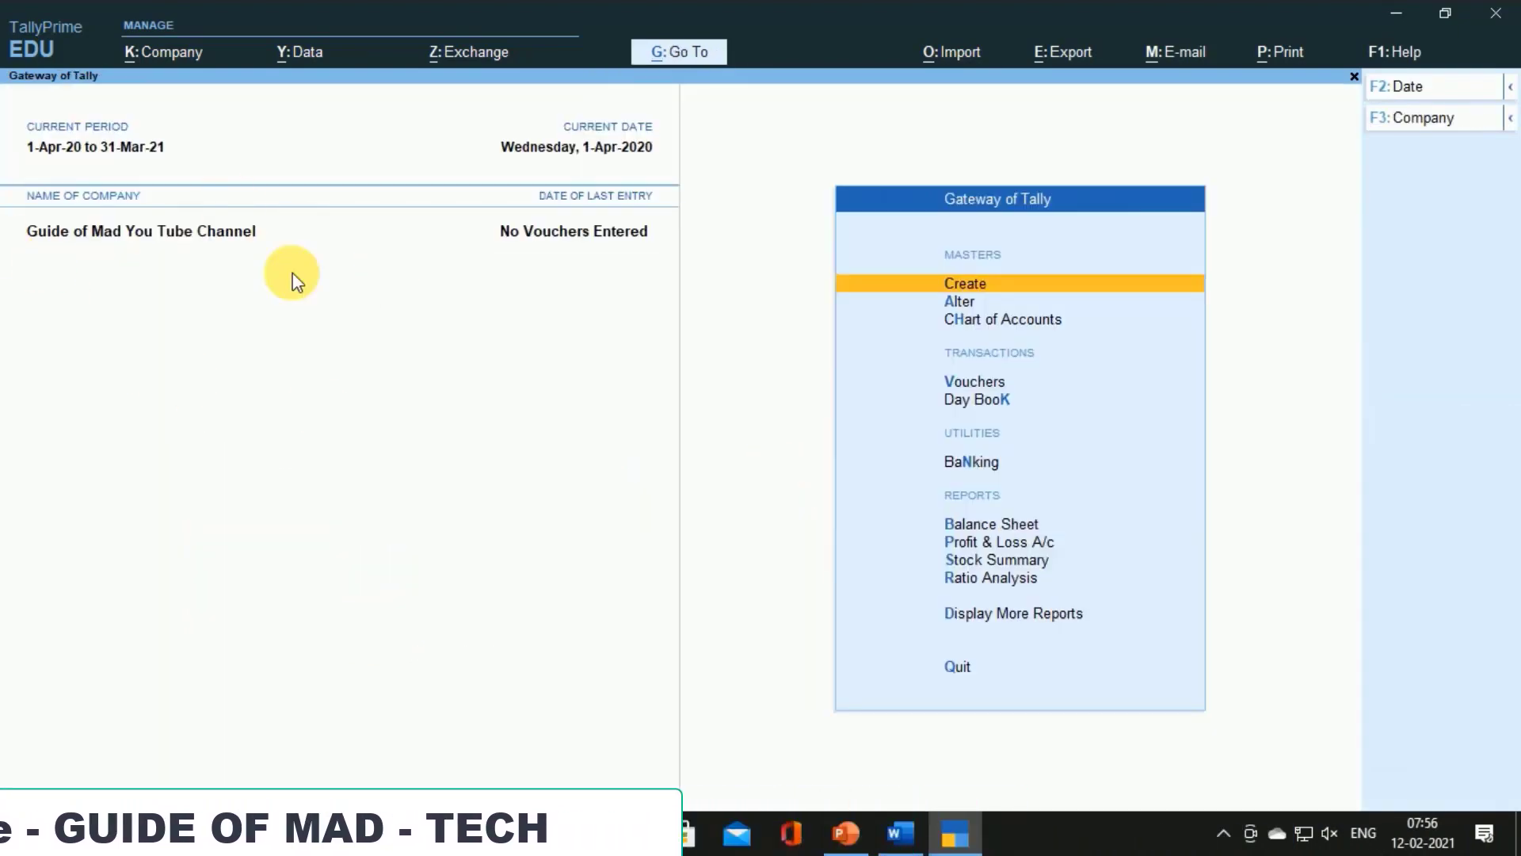
{"action": "key", "text": "alt+Tab"}
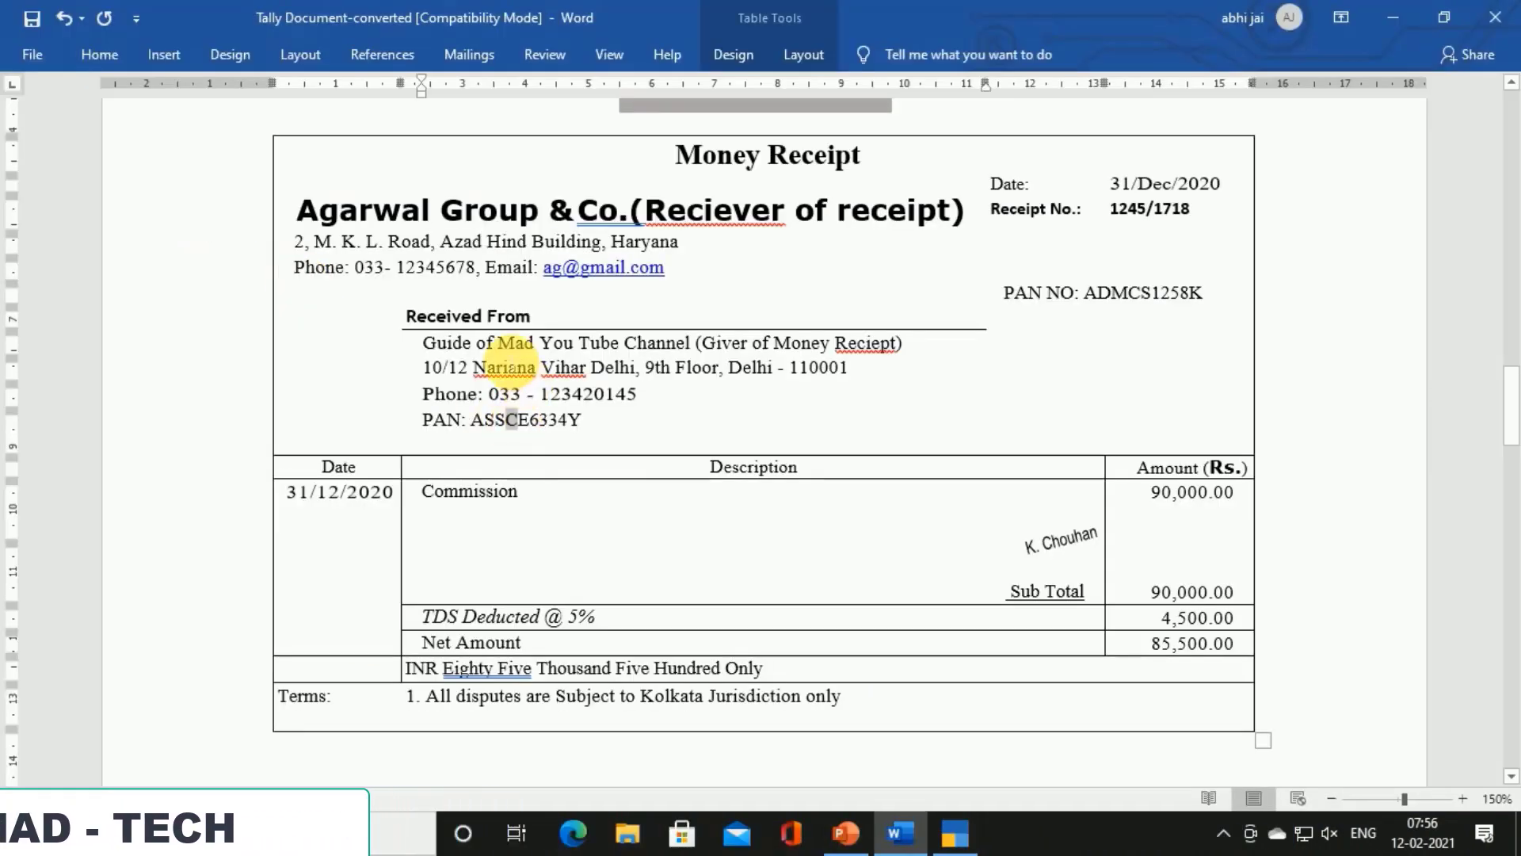
{"action": "left_click", "coordinate": [499, 346]}
{"action": "left_click", "coordinate": [309, 210]}
{"action": "left_click_drag", "start_coordinate": [310, 210], "coordinate": [628, 208]}
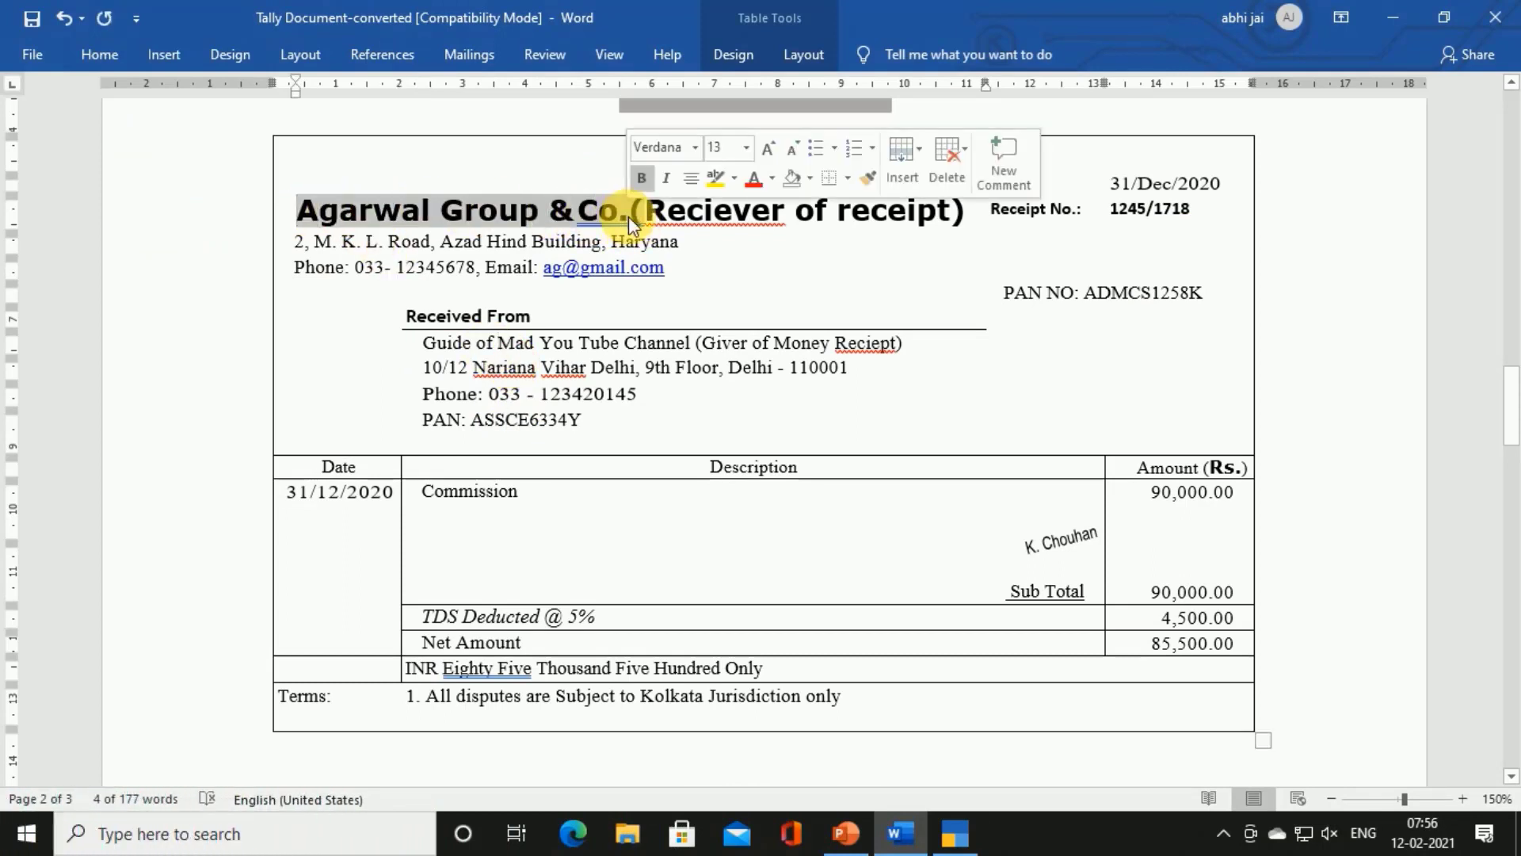
{"action": "left_click", "coordinate": [630, 209]}
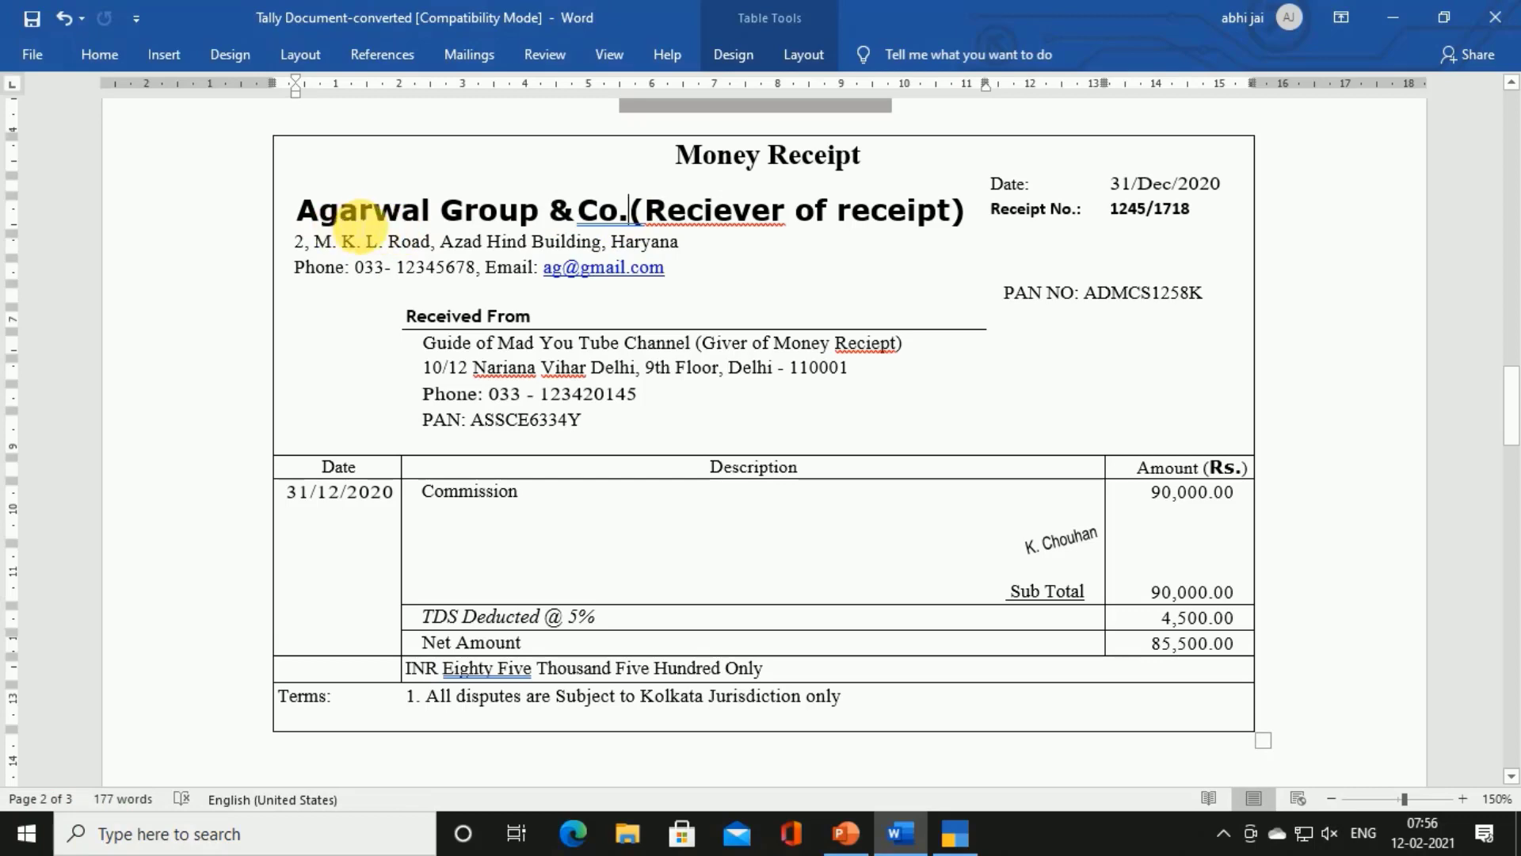
Start creating a new Ledger from Gateway of Tally
{"action": "key", "text": "alt+Tab"}
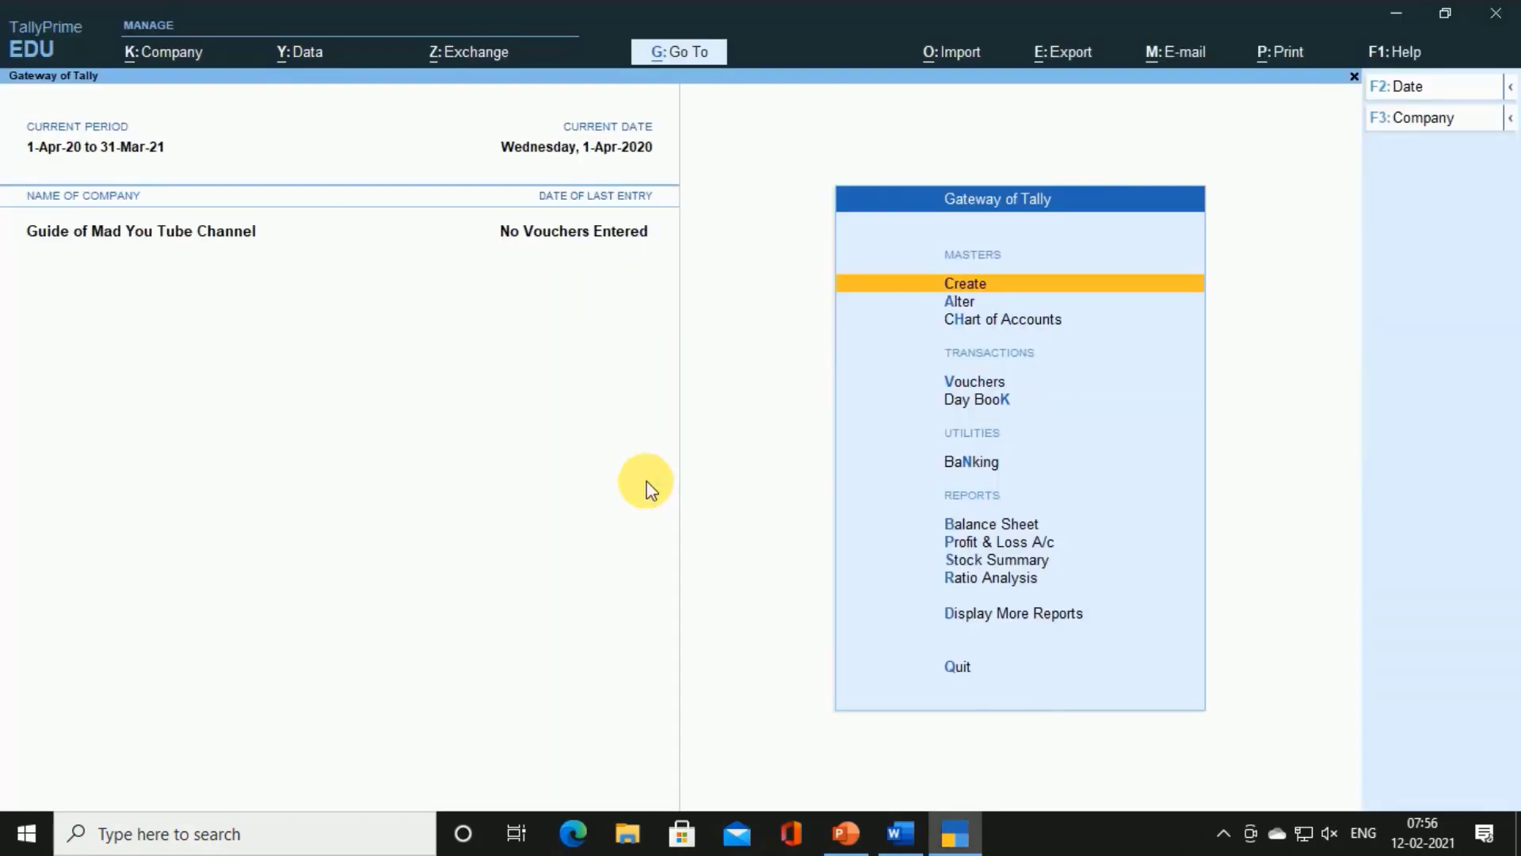
{"action": "key", "text": "Return"}
{"action": "key", "text": "Down"}
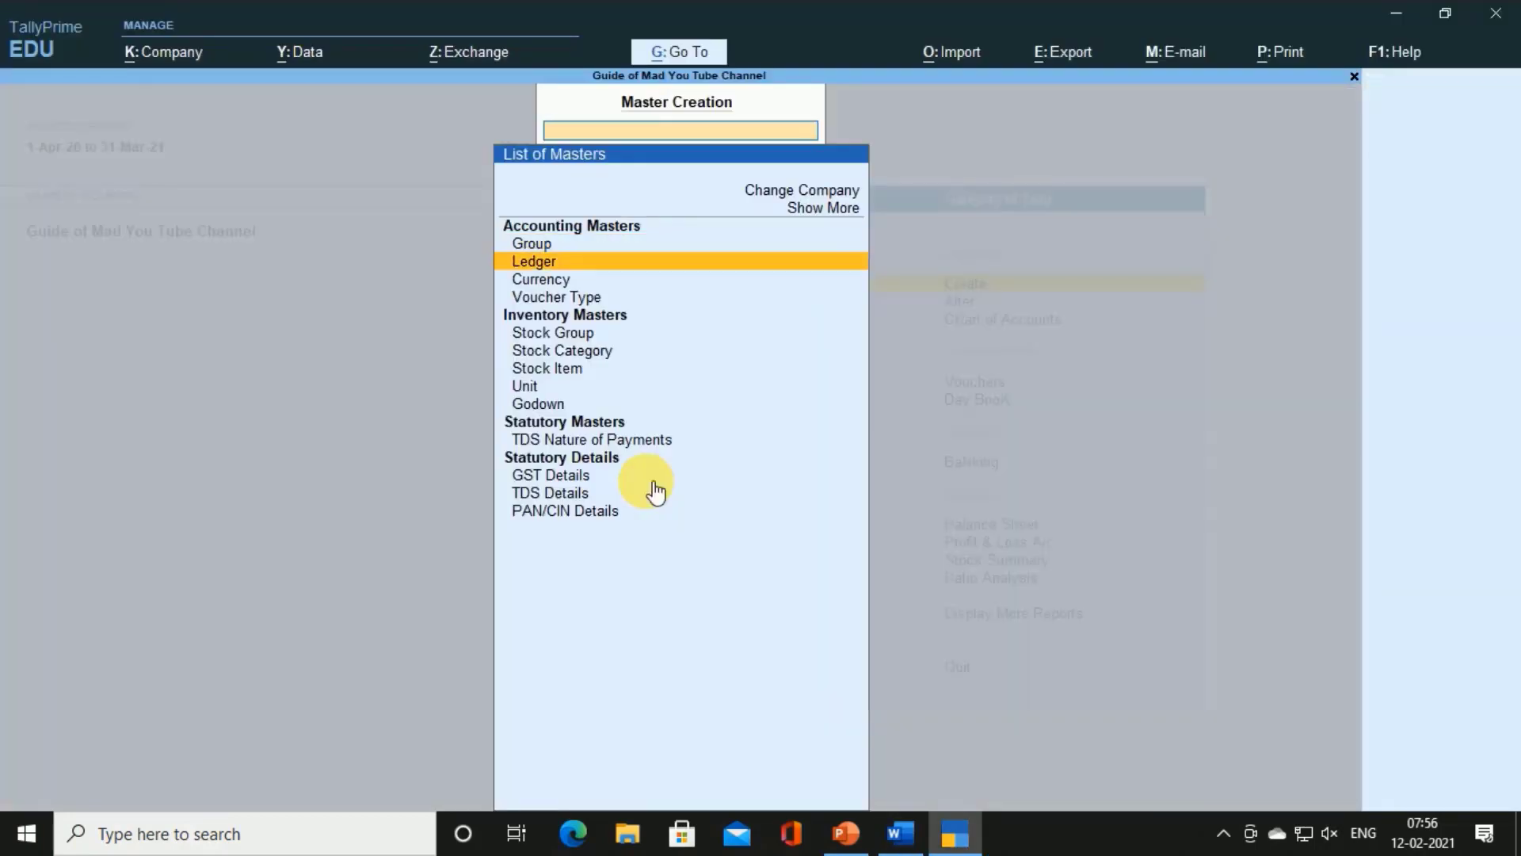
{"action": "key", "text": "Return"}
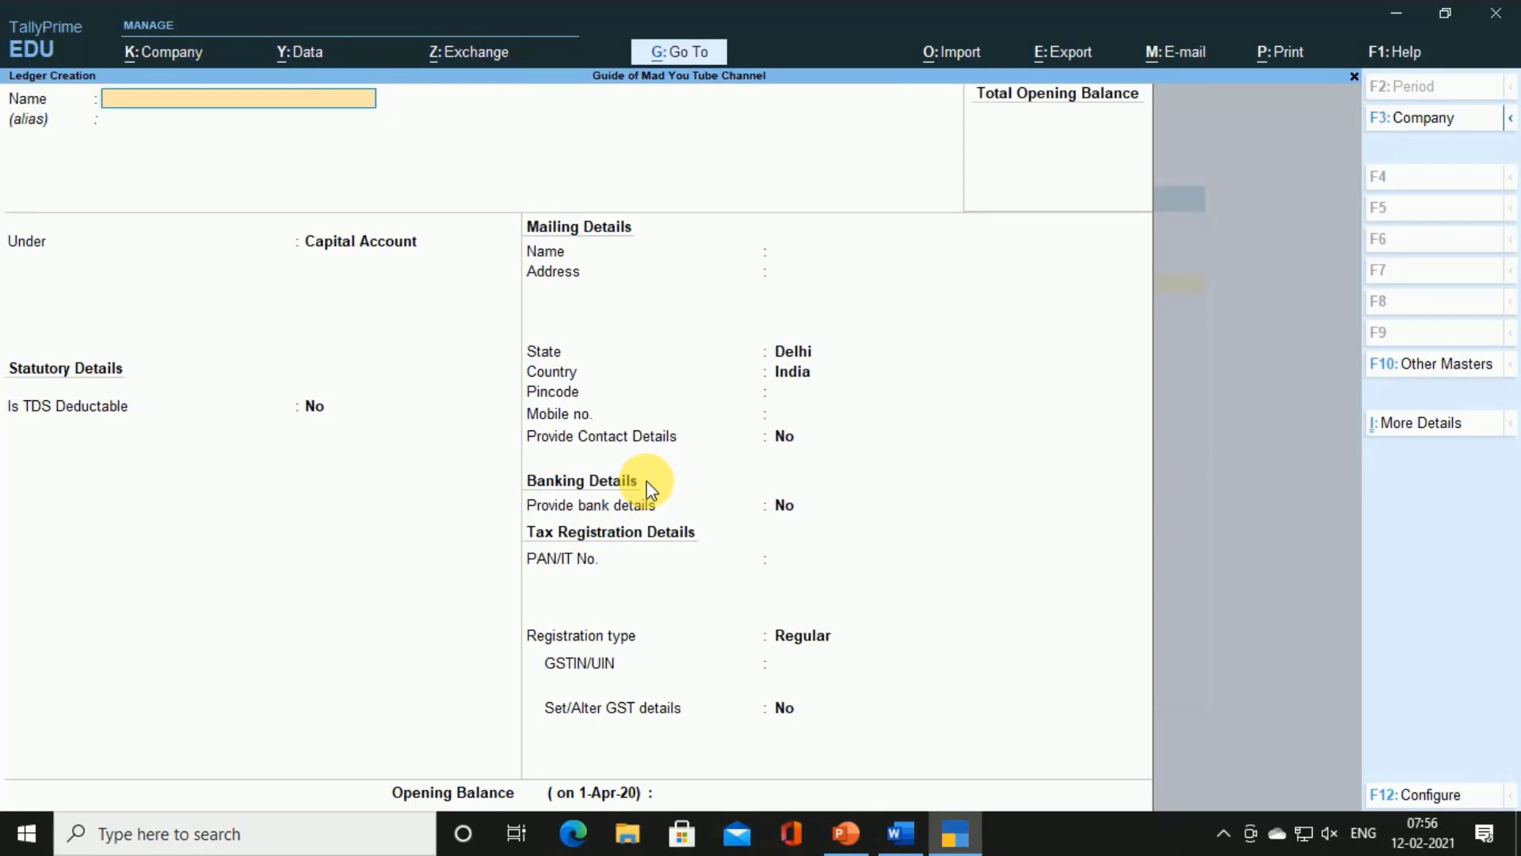
Name the ledger Agarwal Group & Co., copied from the receipt, under Sundry Creditors
{"action": "key", "text": "alt+Tab"}
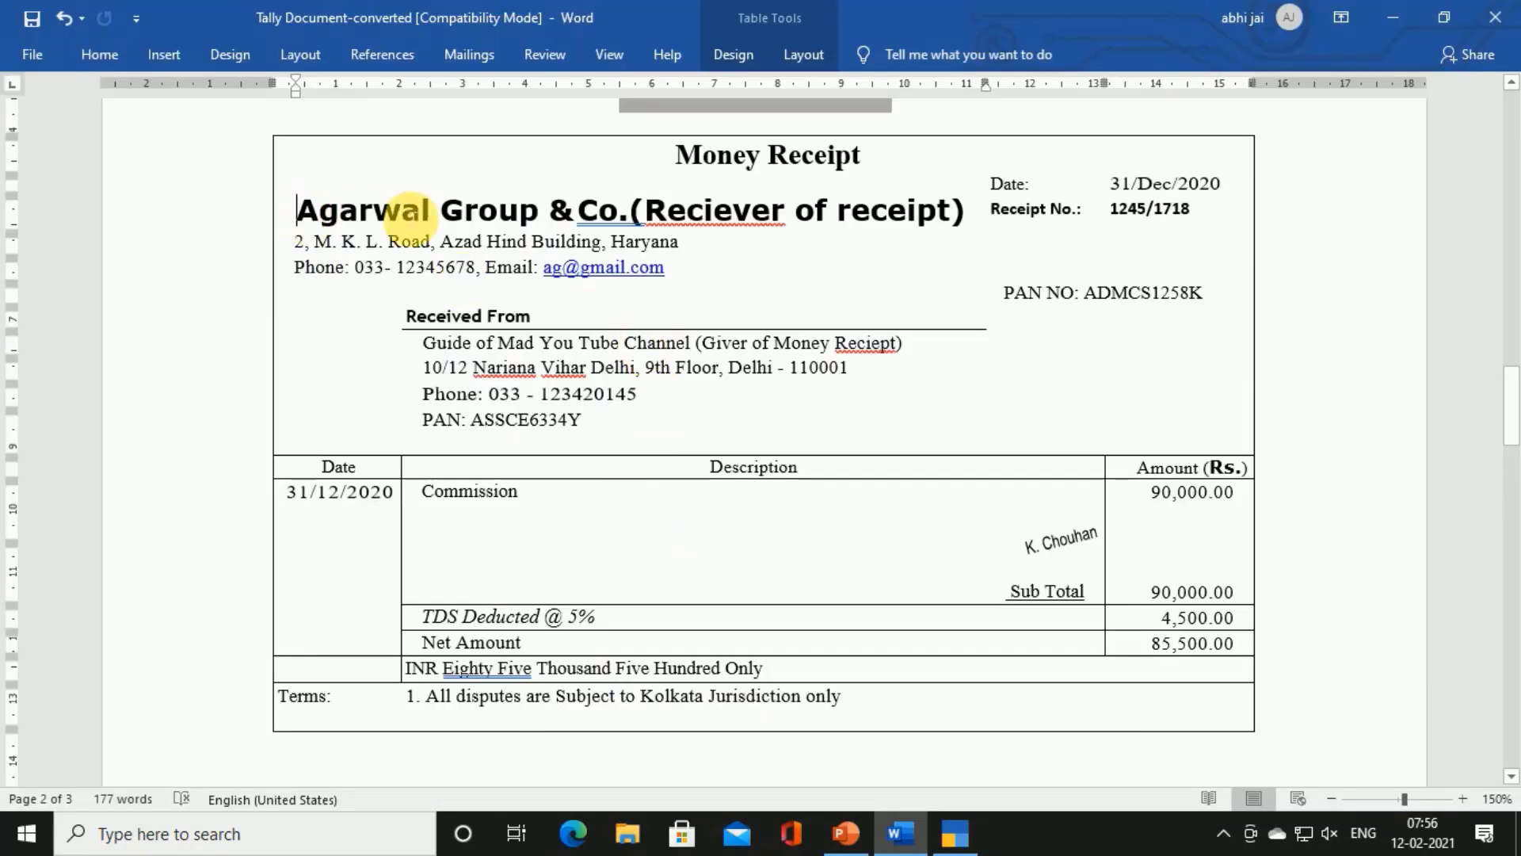
{"action": "left_click_drag", "start_coordinate": [408, 212], "coordinate": [628, 216]}
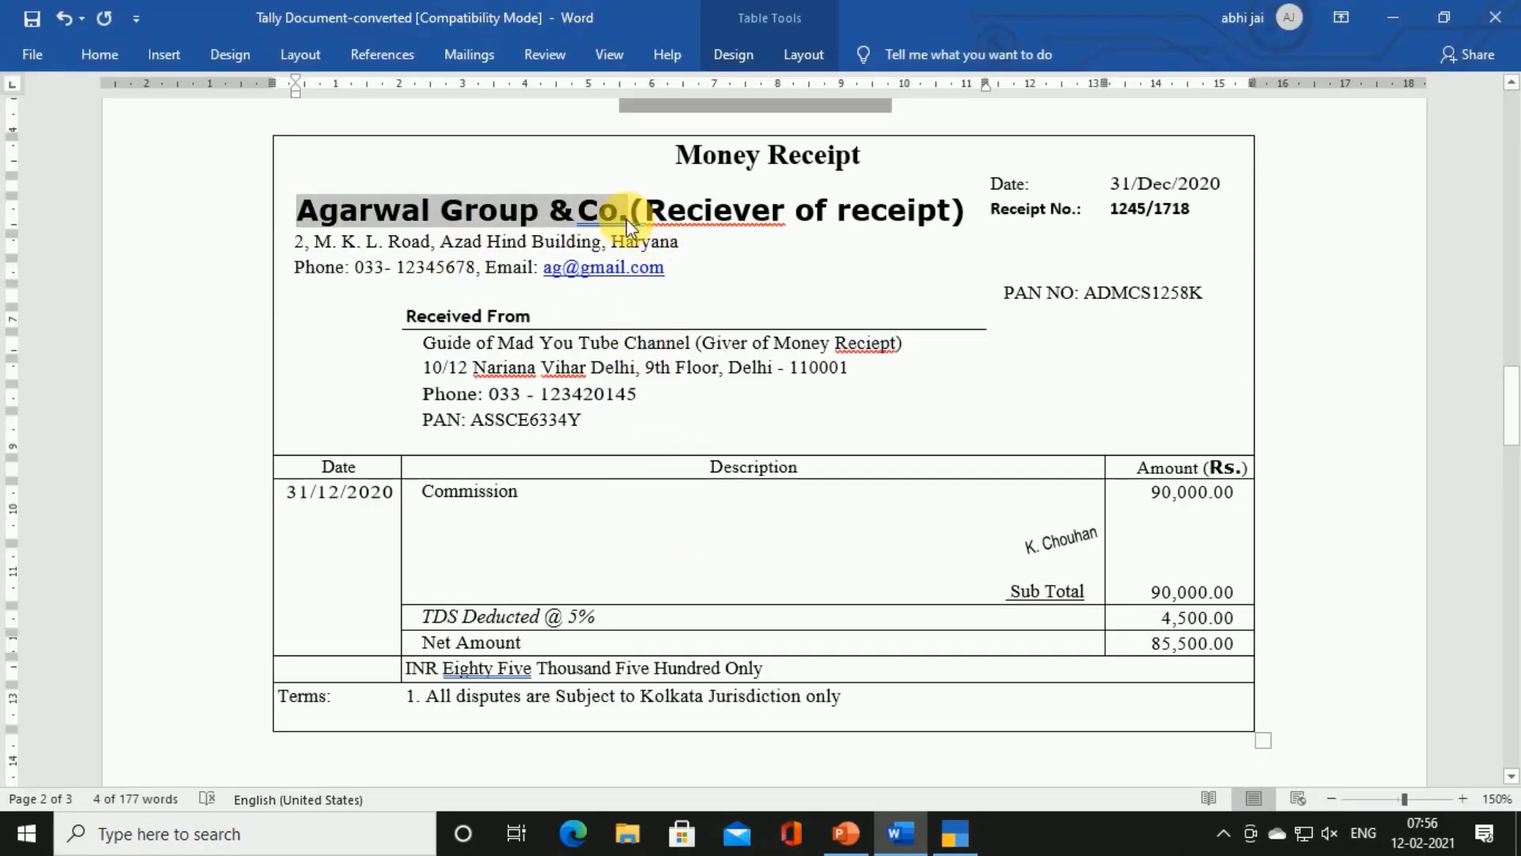
{"action": "key", "text": "alt+Tab"}
{"action": "key", "text": "ctrl+alt+v"}
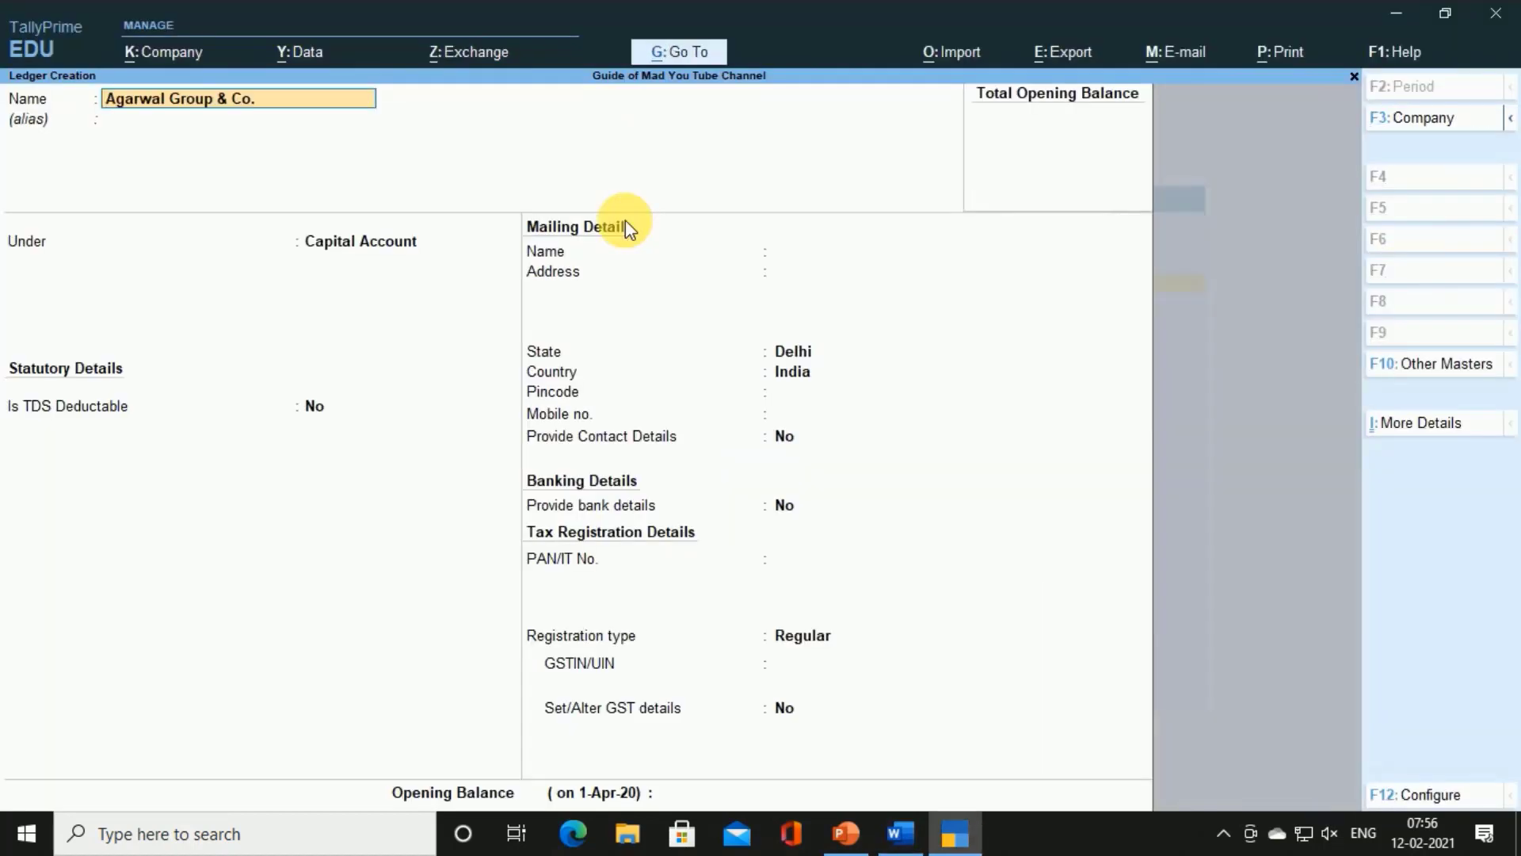
{"action": "key", "text": "Return"}
{"action": "key", "text": "Return"}
{"action": "type", "text": "Sun"}
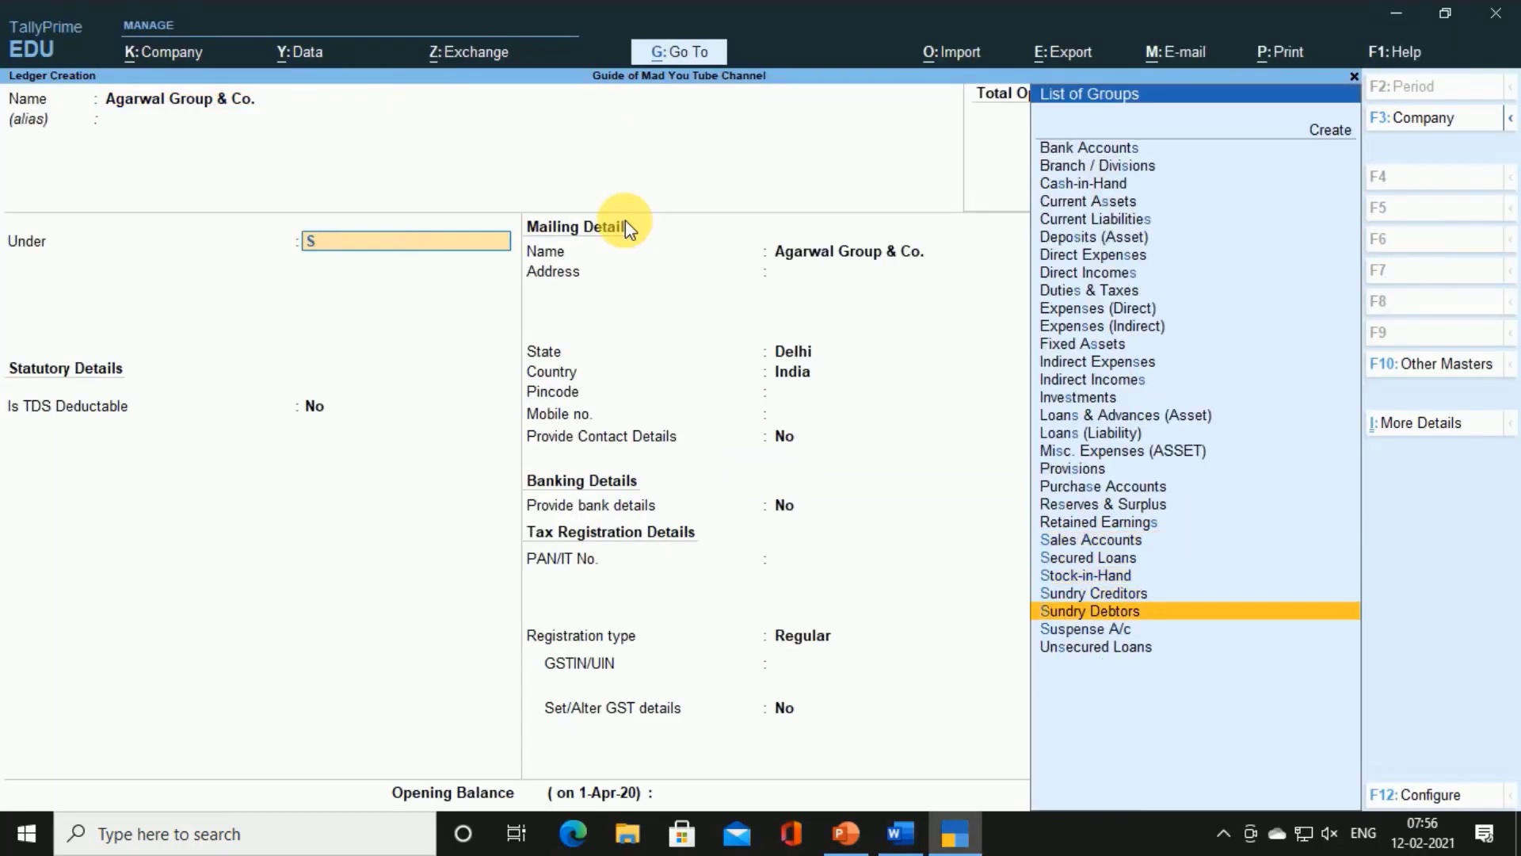
{"action": "key", "text": "Return"}
{"action": "key", "text": "Return"}
{"action": "key", "text": "Return"}
{"action": "key", "text": "Return"}
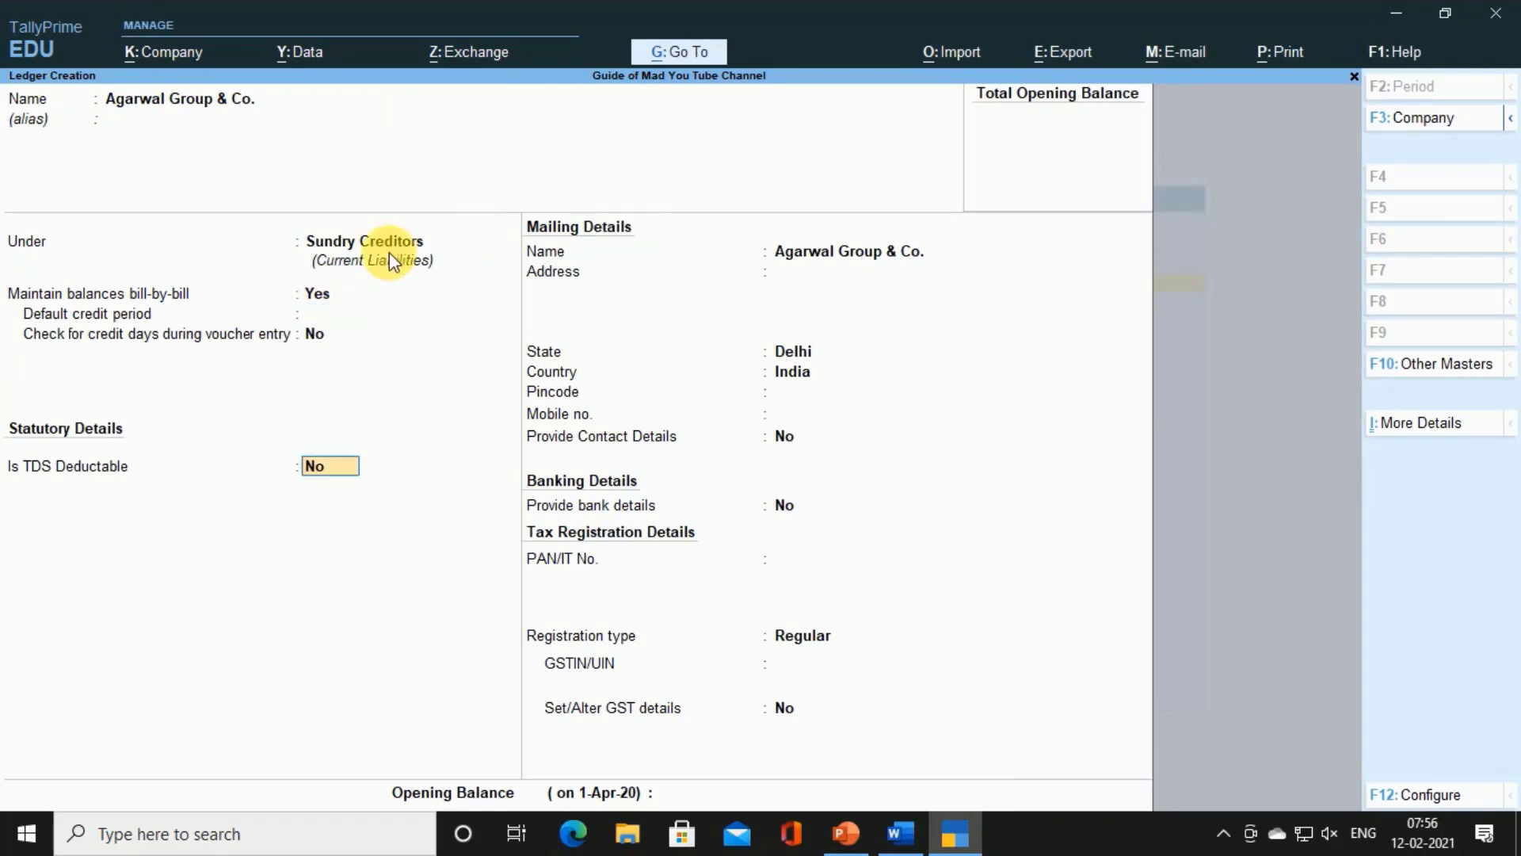
Set Is TDS Deductable to Yes on the Agarwal Group & Co. ledger
{"action": "left_click", "coordinate": [344, 475]}
{"action": "key", "text": "BackSpace"}
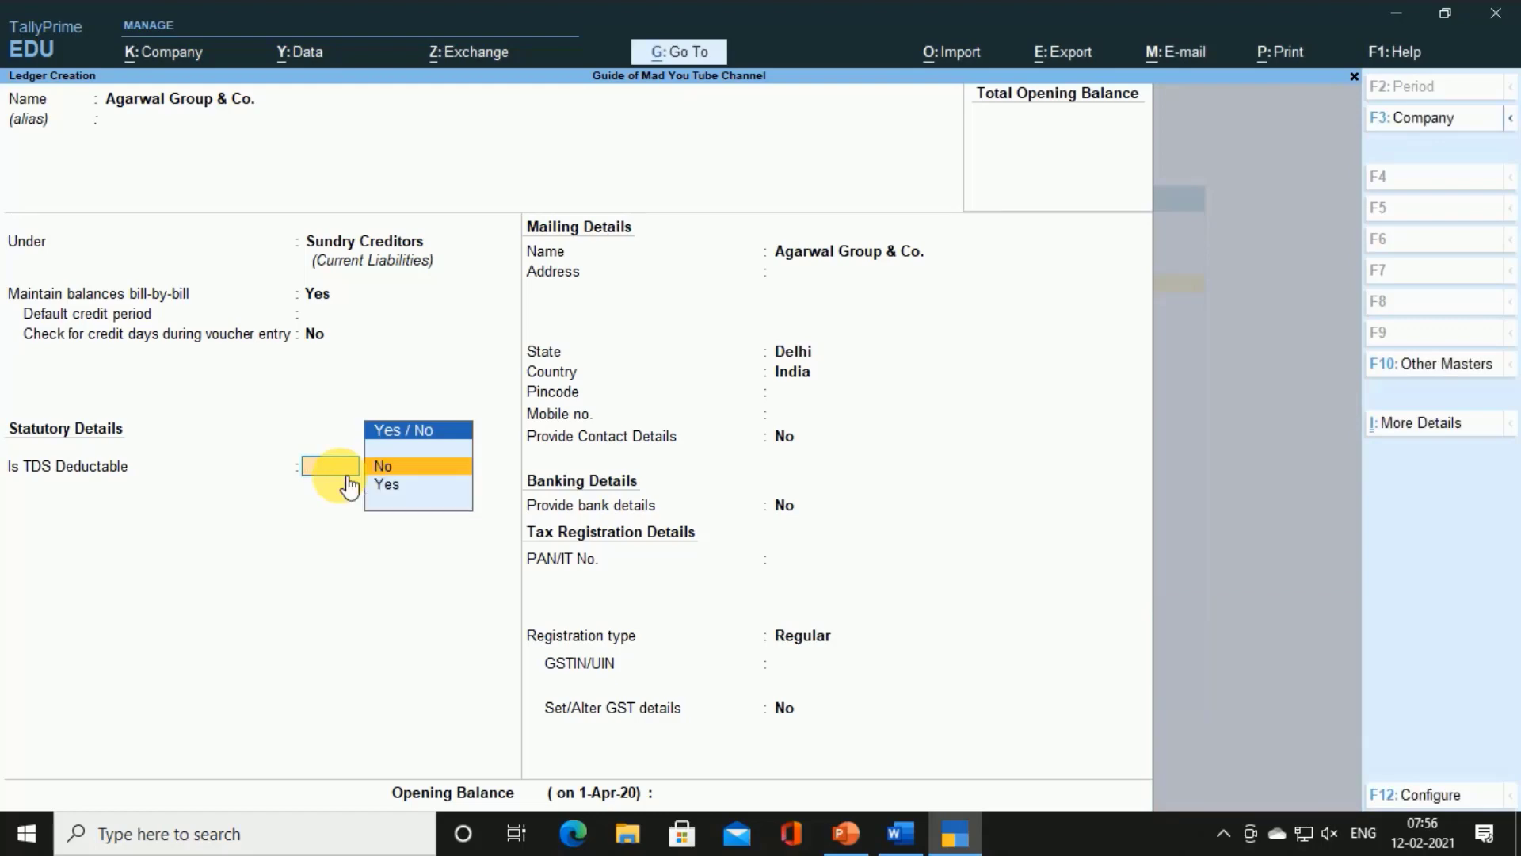
{"action": "type", "text": "y"}
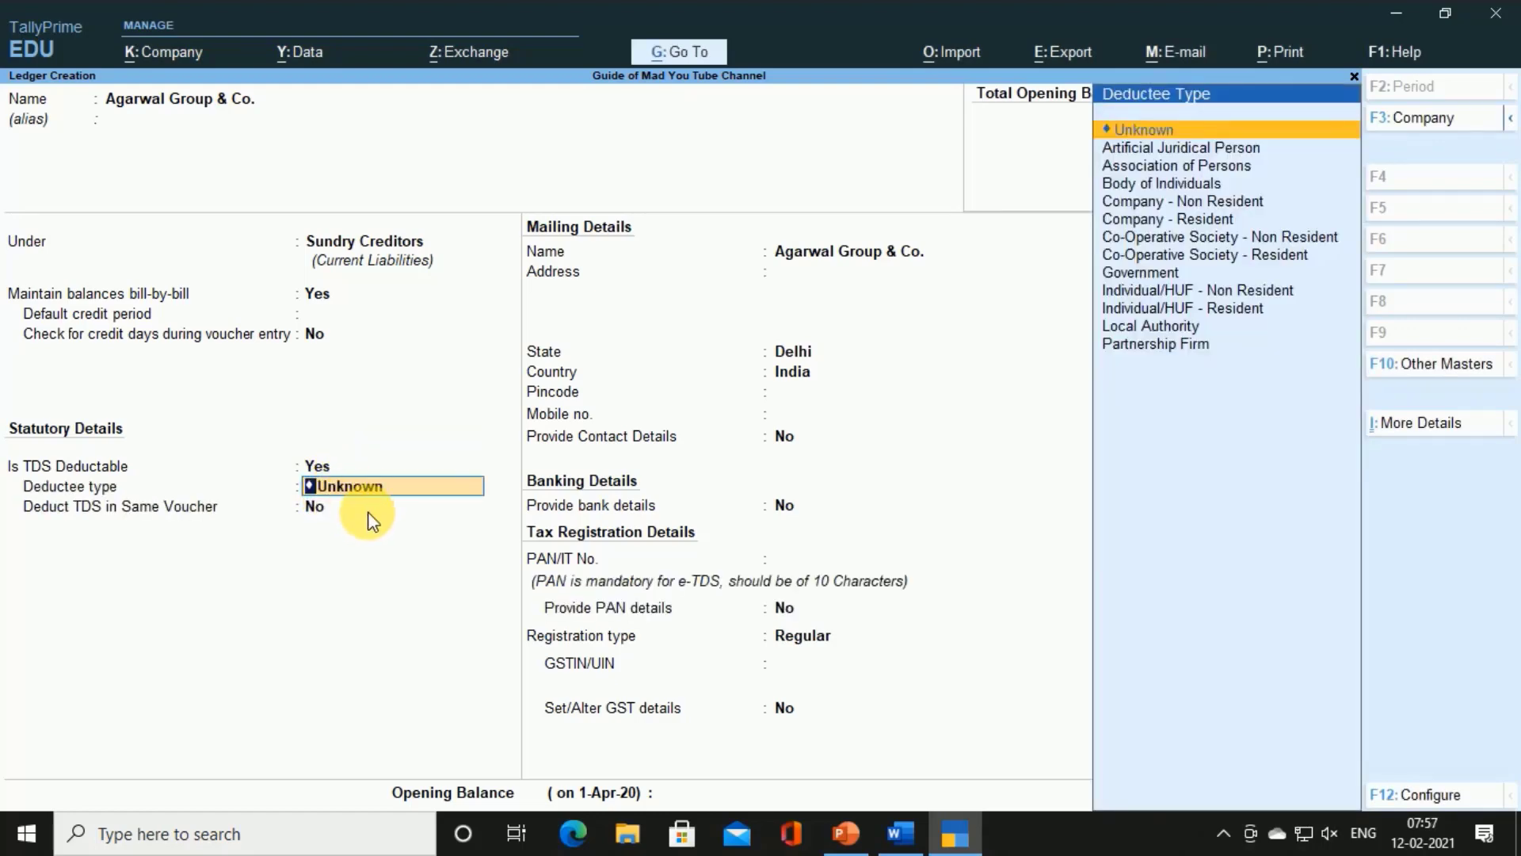
{"action": "key", "text": "alt+Tab"}
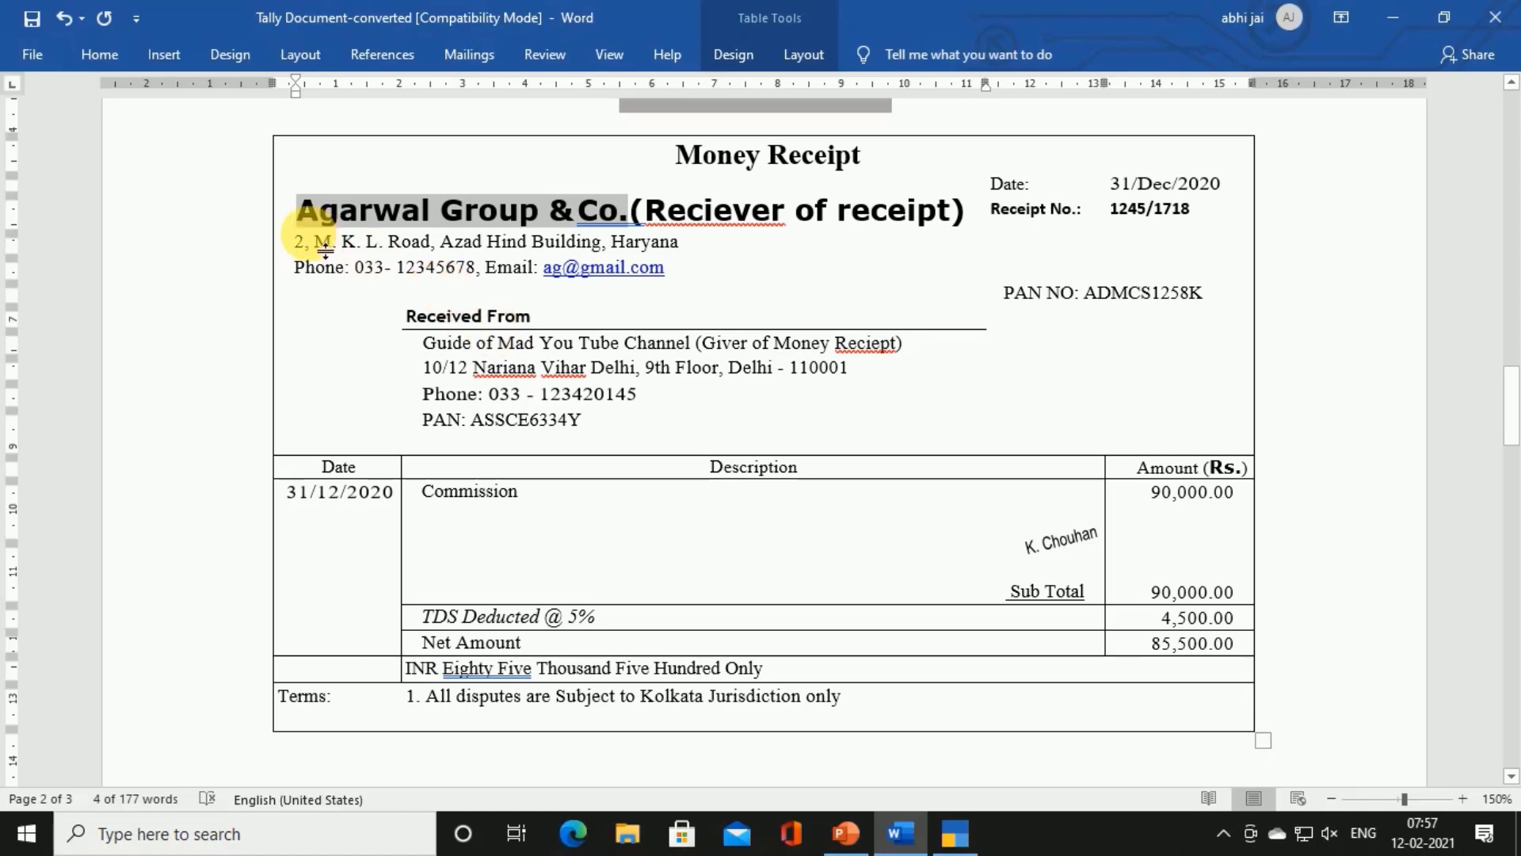
{"action": "key", "text": "alt+Tab"}
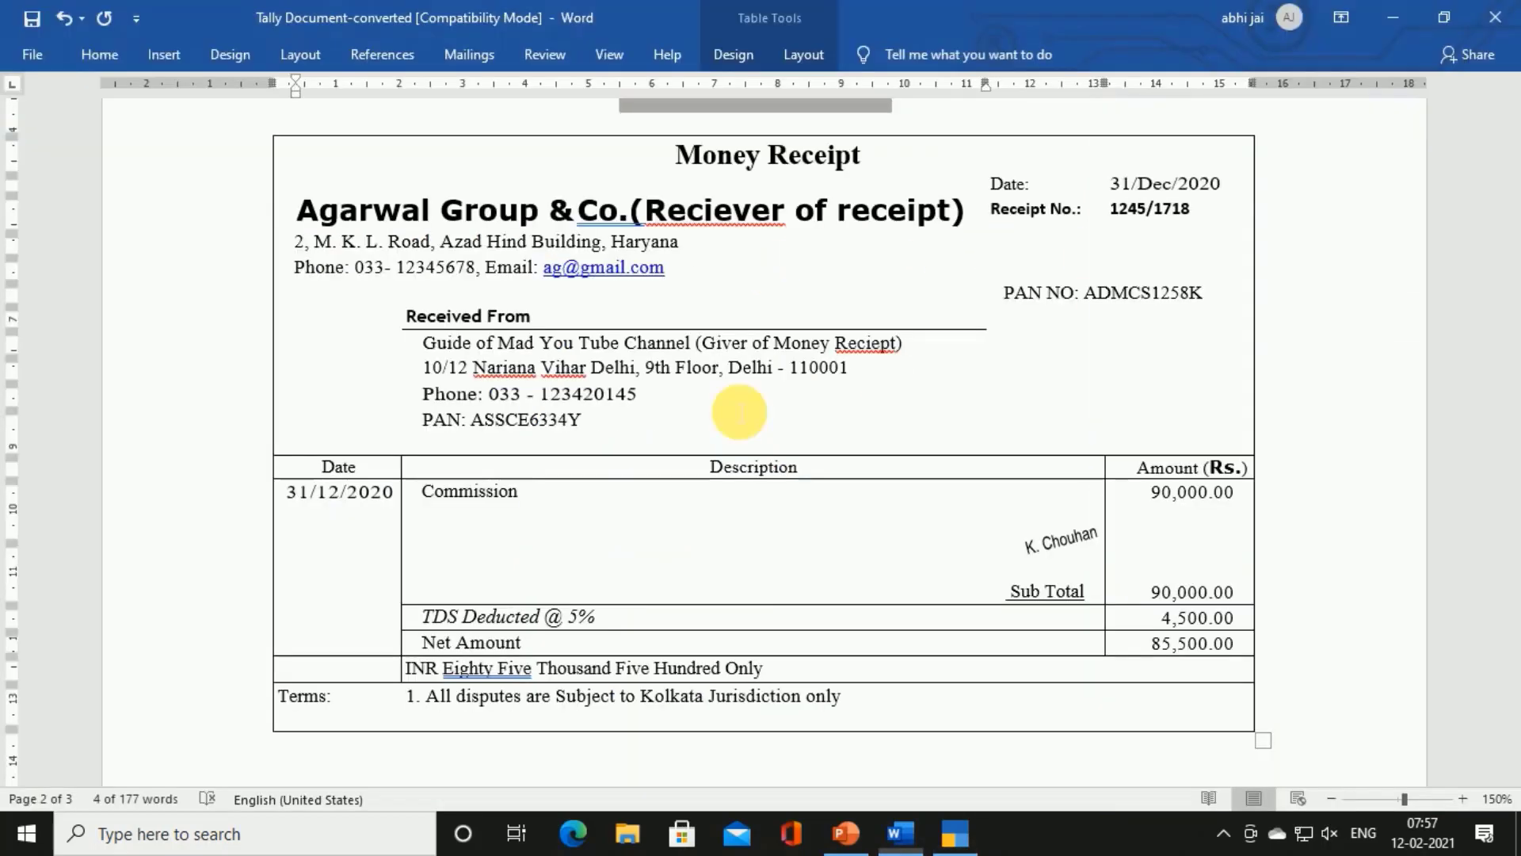
Choose deductee type Company - Resident and keep Deduct TDS in Same Voucher at Yes
{"action": "key", "text": "alt+Tab"}
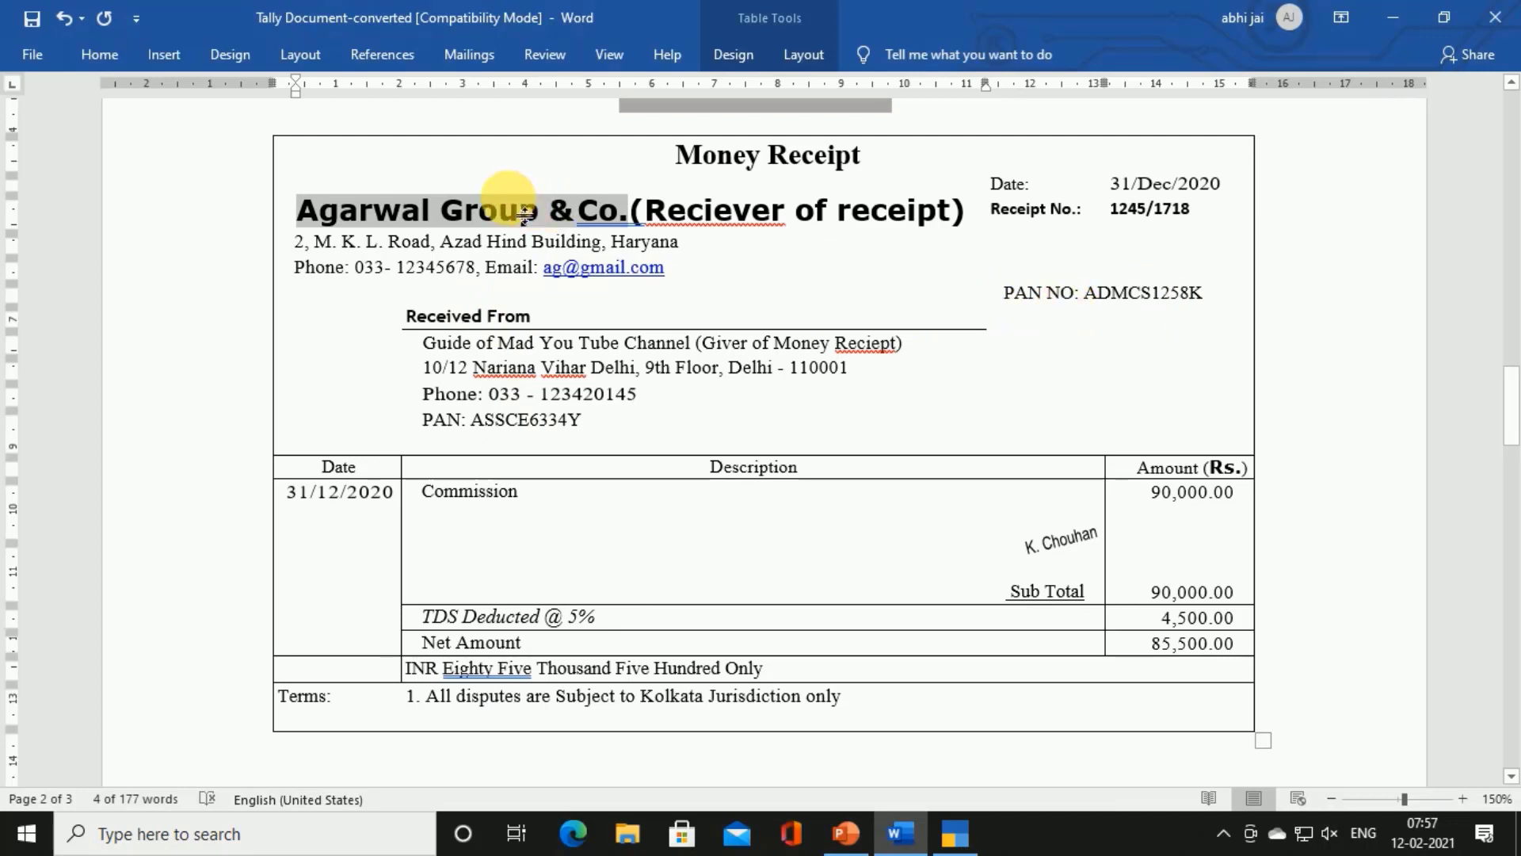
{"action": "left_click", "coordinate": [1114, 294]}
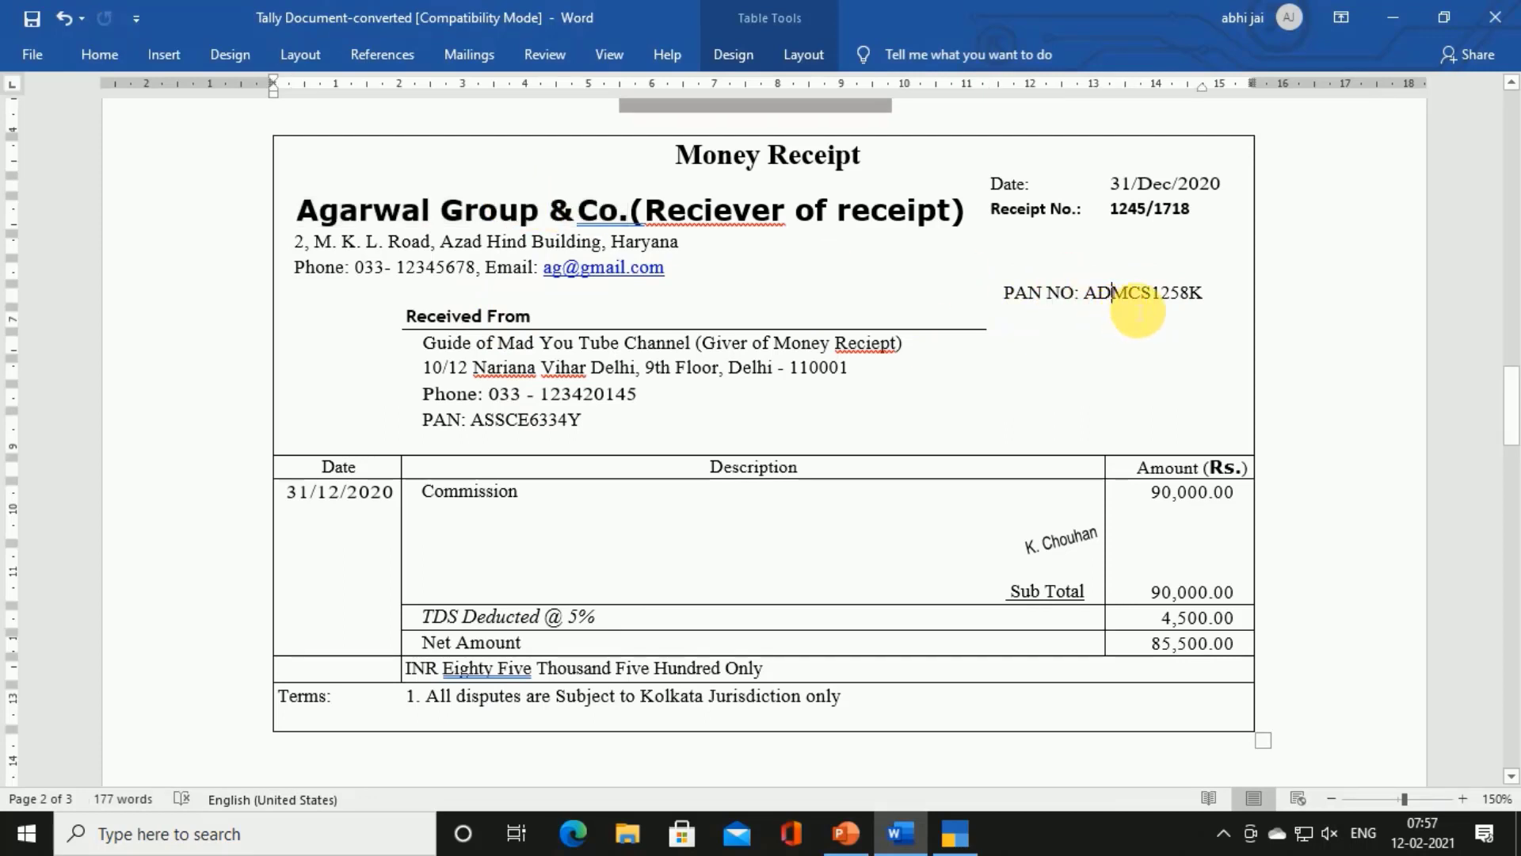
{"action": "left_click_drag", "start_coordinate": [1130, 298], "coordinate": [1142, 298]}
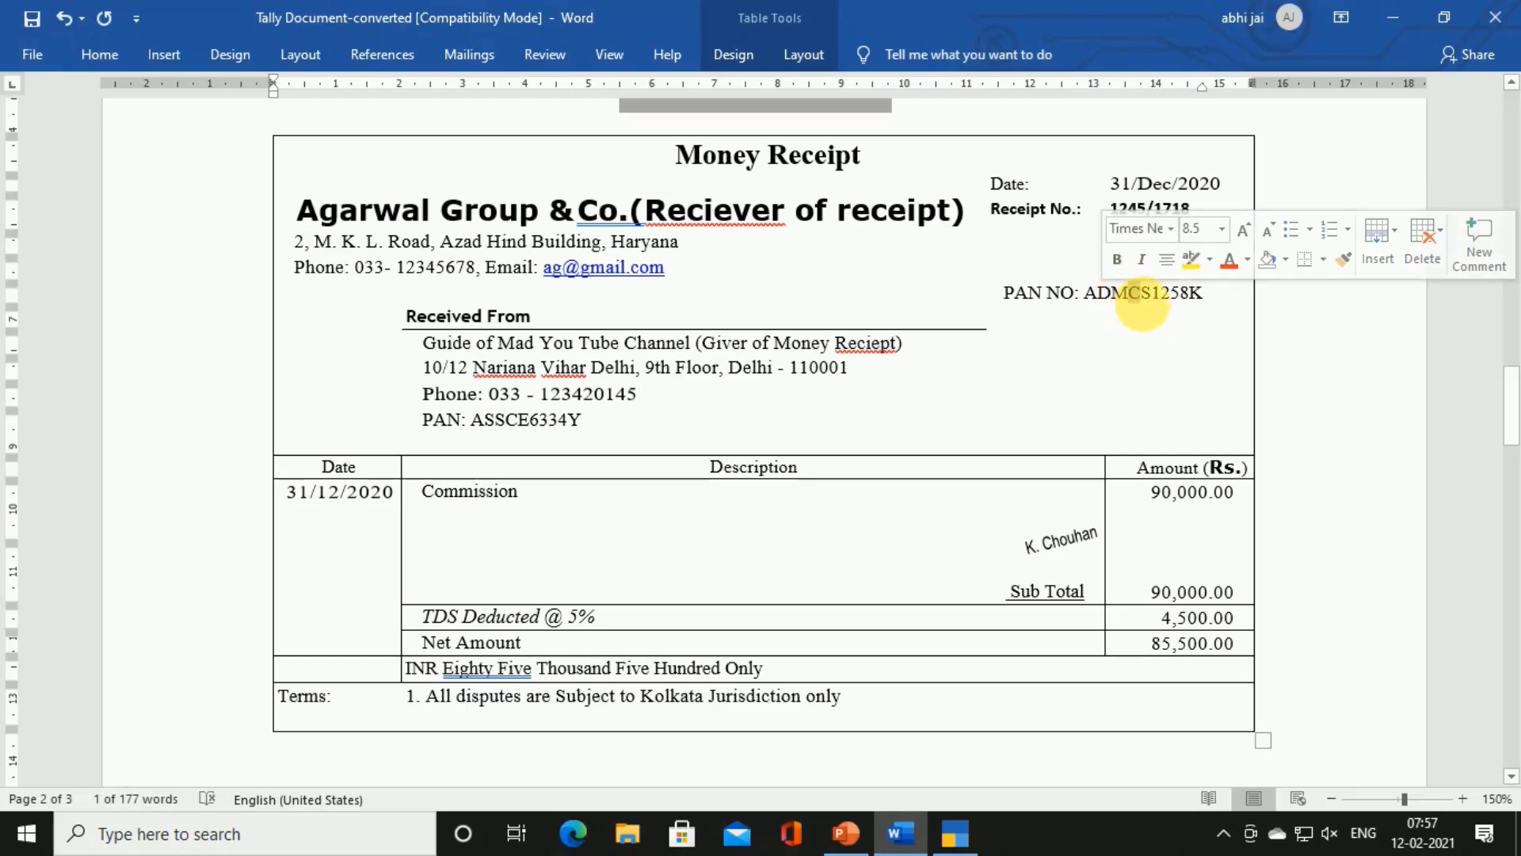
{"action": "key", "text": "alt+Tab"}
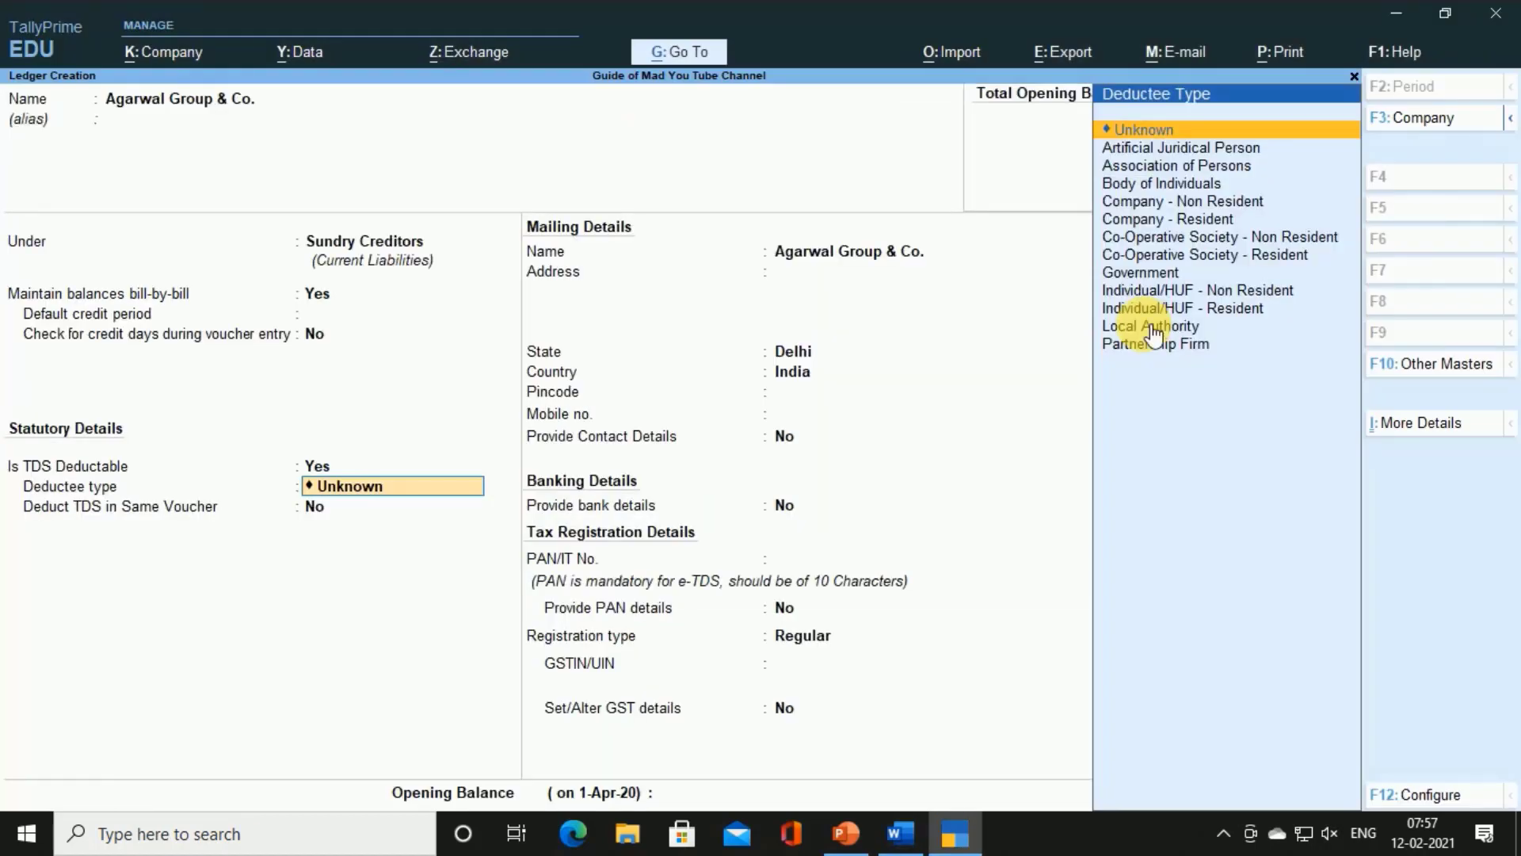
{"action": "key", "text": "Down"}
{"action": "key", "text": "Down"}
{"action": "key", "text": "Down"}
{"action": "key", "text": "Down"}
{"action": "key", "text": "Down"}
{"action": "key", "text": "Return"}
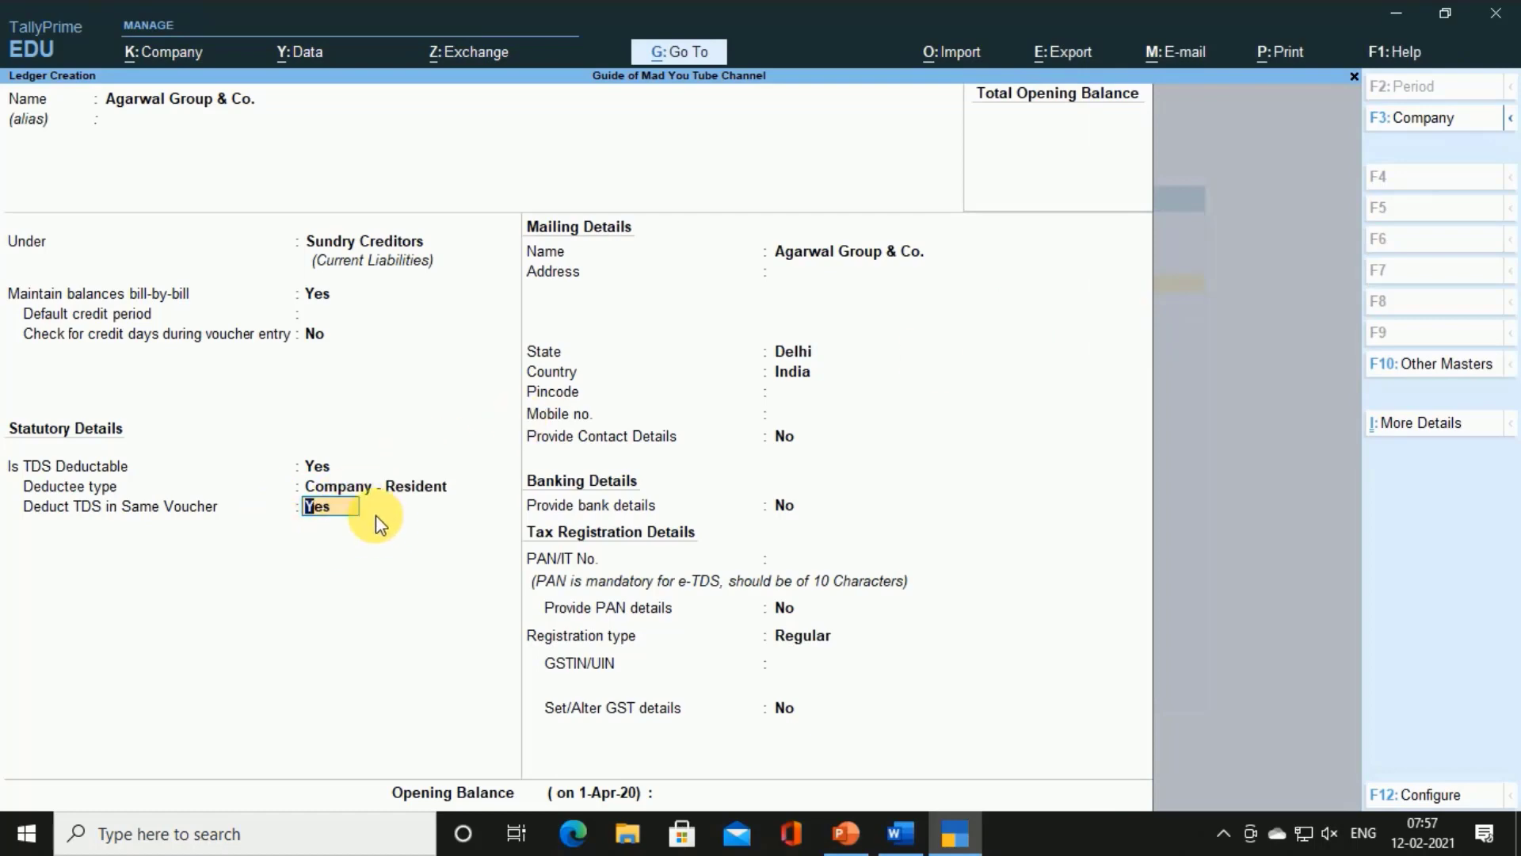
{"action": "key", "text": "Return"}
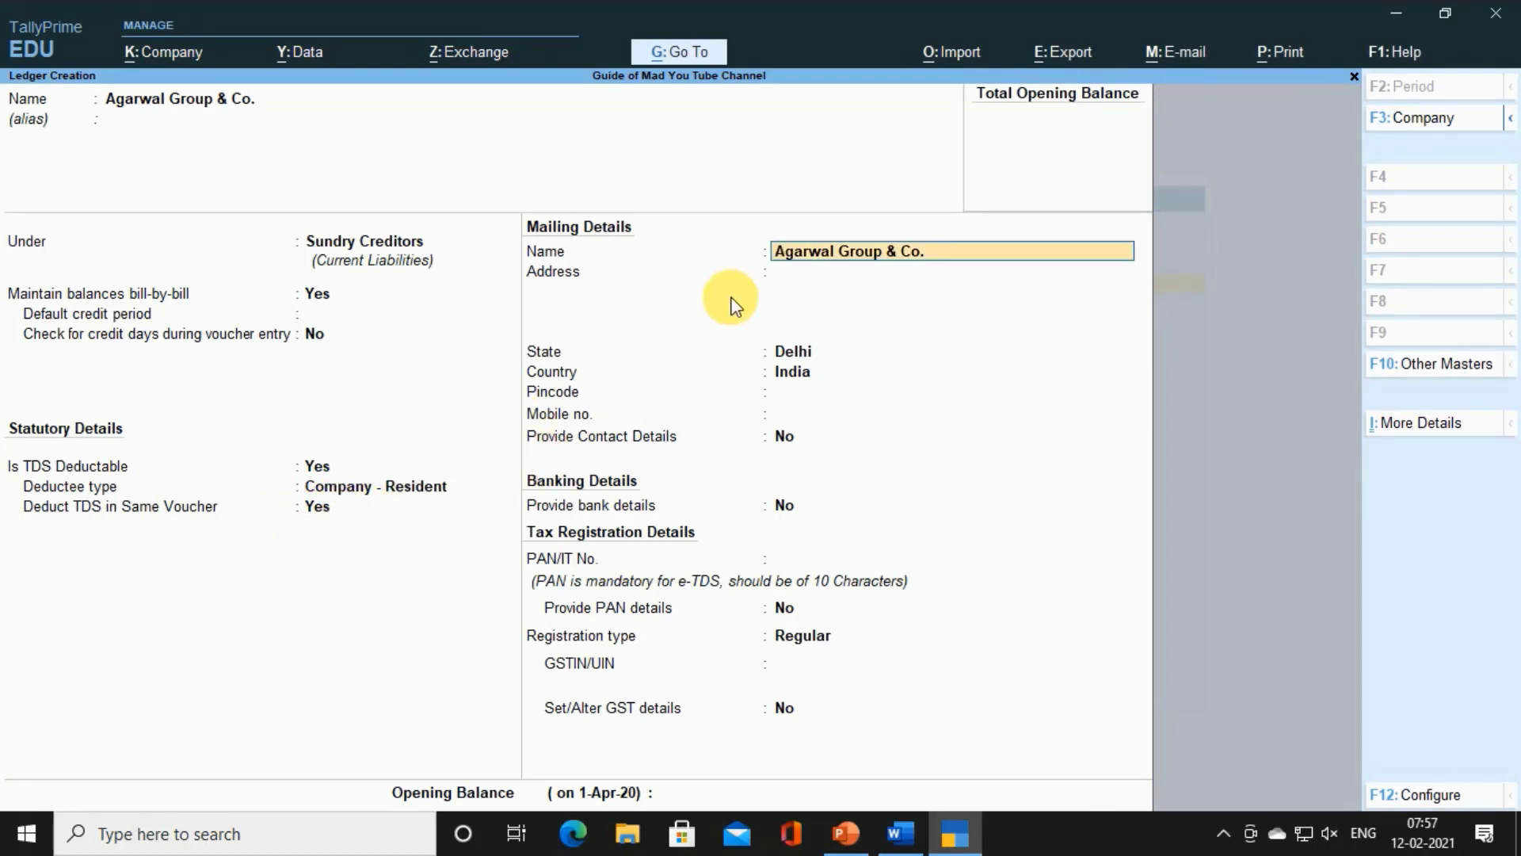
Paste the receipt's street address line into the ledger's Address
{"action": "key", "text": "alt+Tab"}
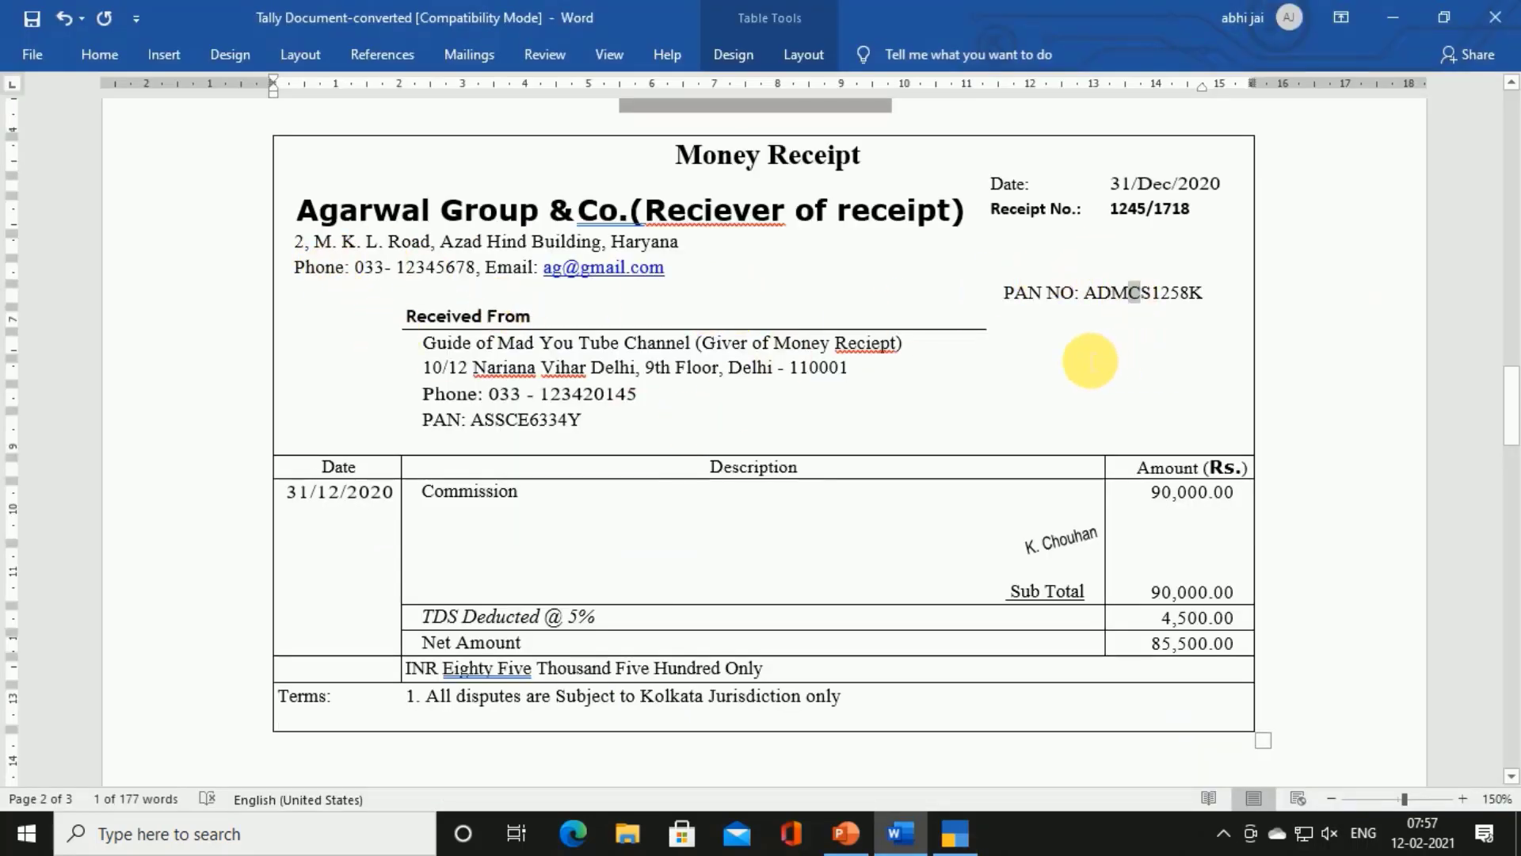
{"action": "key", "text": "alt+Tab"}
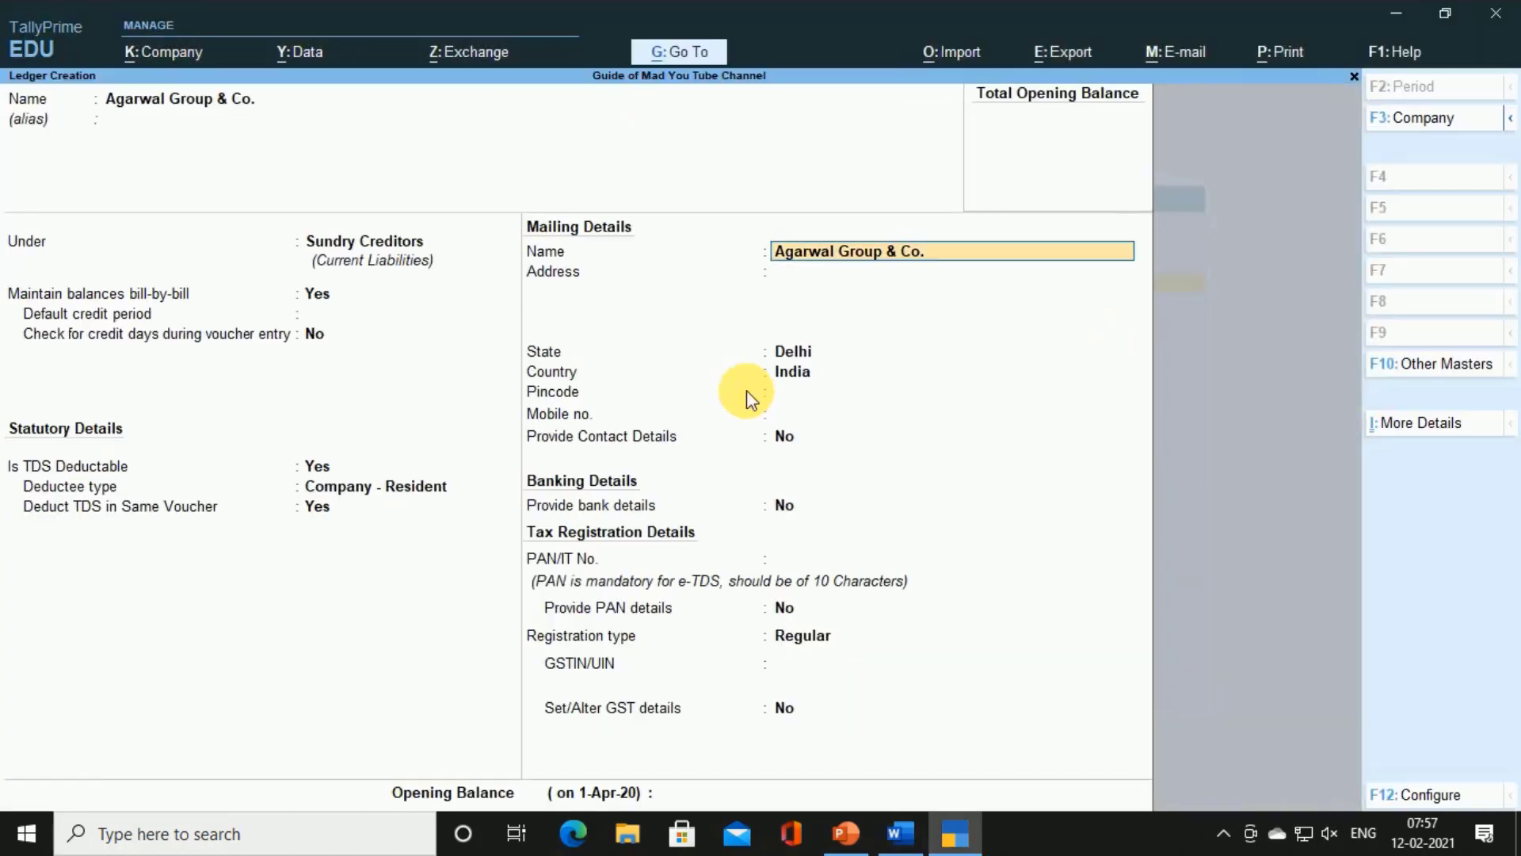
{"action": "key", "text": "Return"}
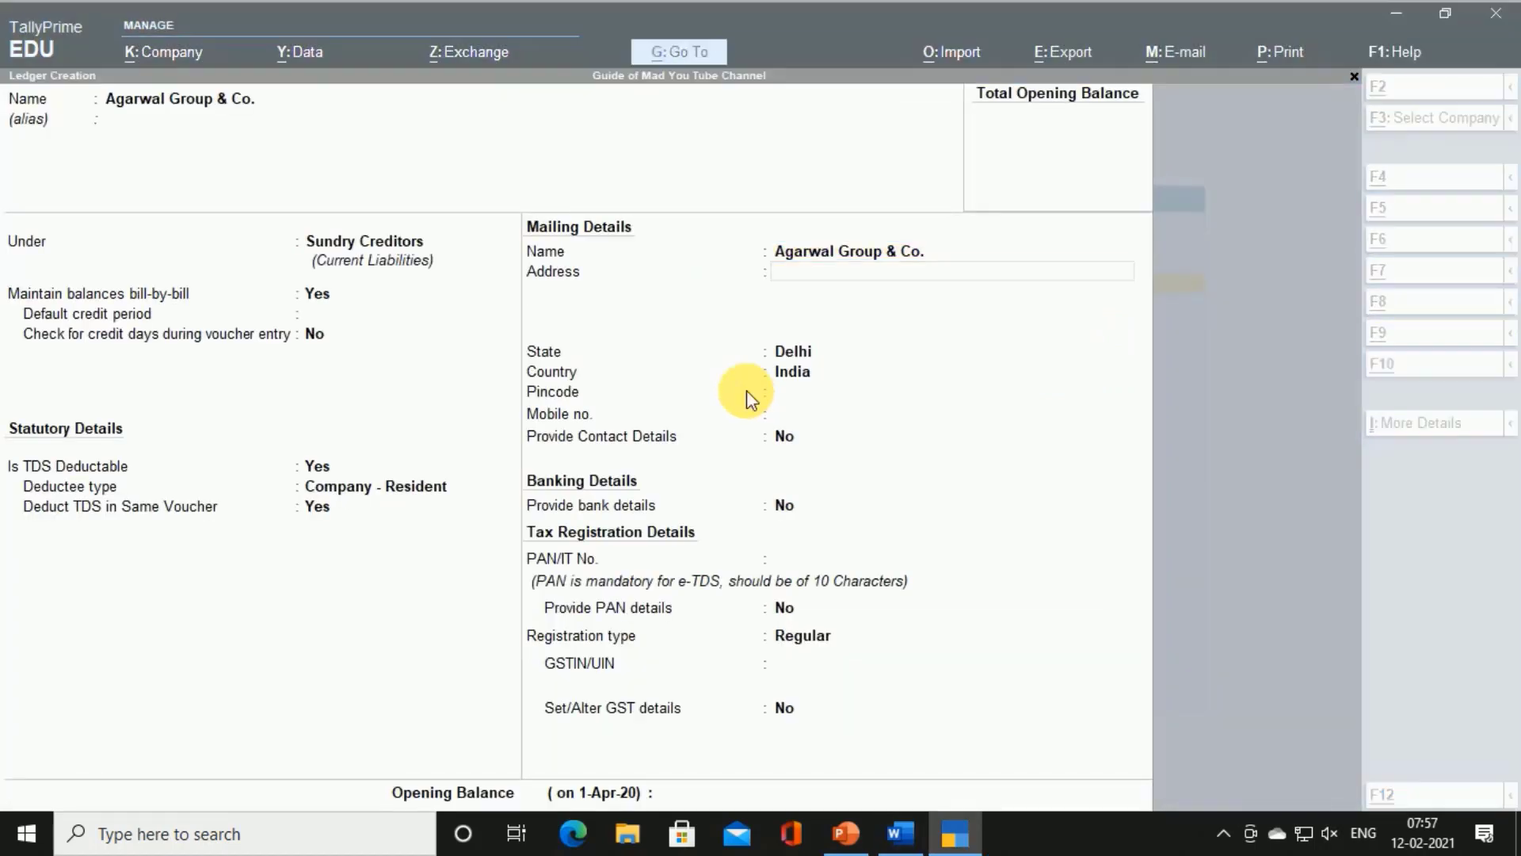
{"action": "key", "text": "alt+Tab"}
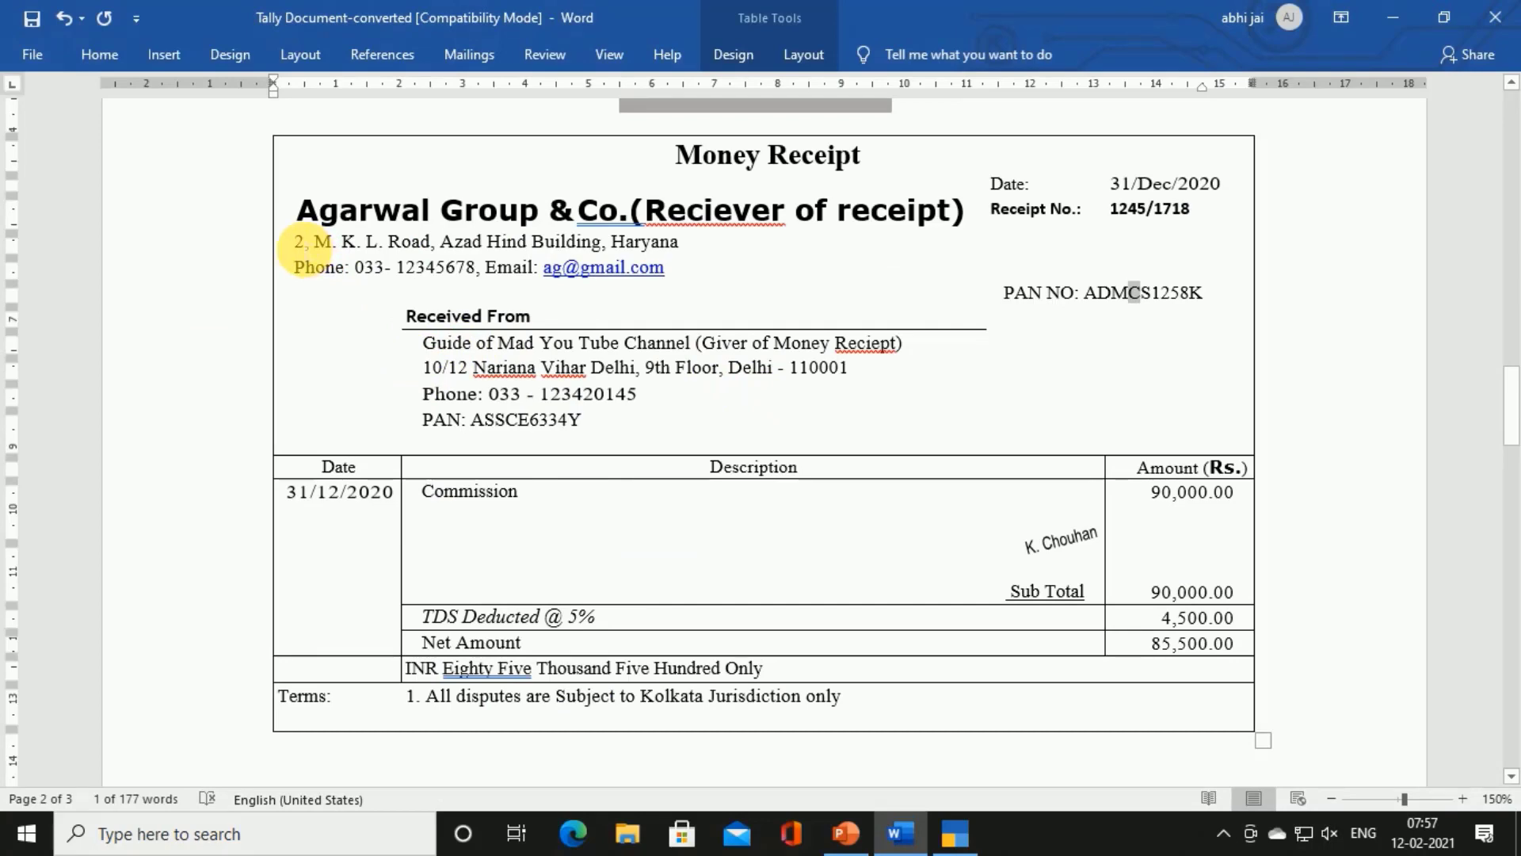
{"action": "left_click_drag", "start_coordinate": [305, 249], "coordinate": [685, 243]}
{"action": "key", "text": "ctrl+c"}
{"action": "key", "text": "alt+Tab"}
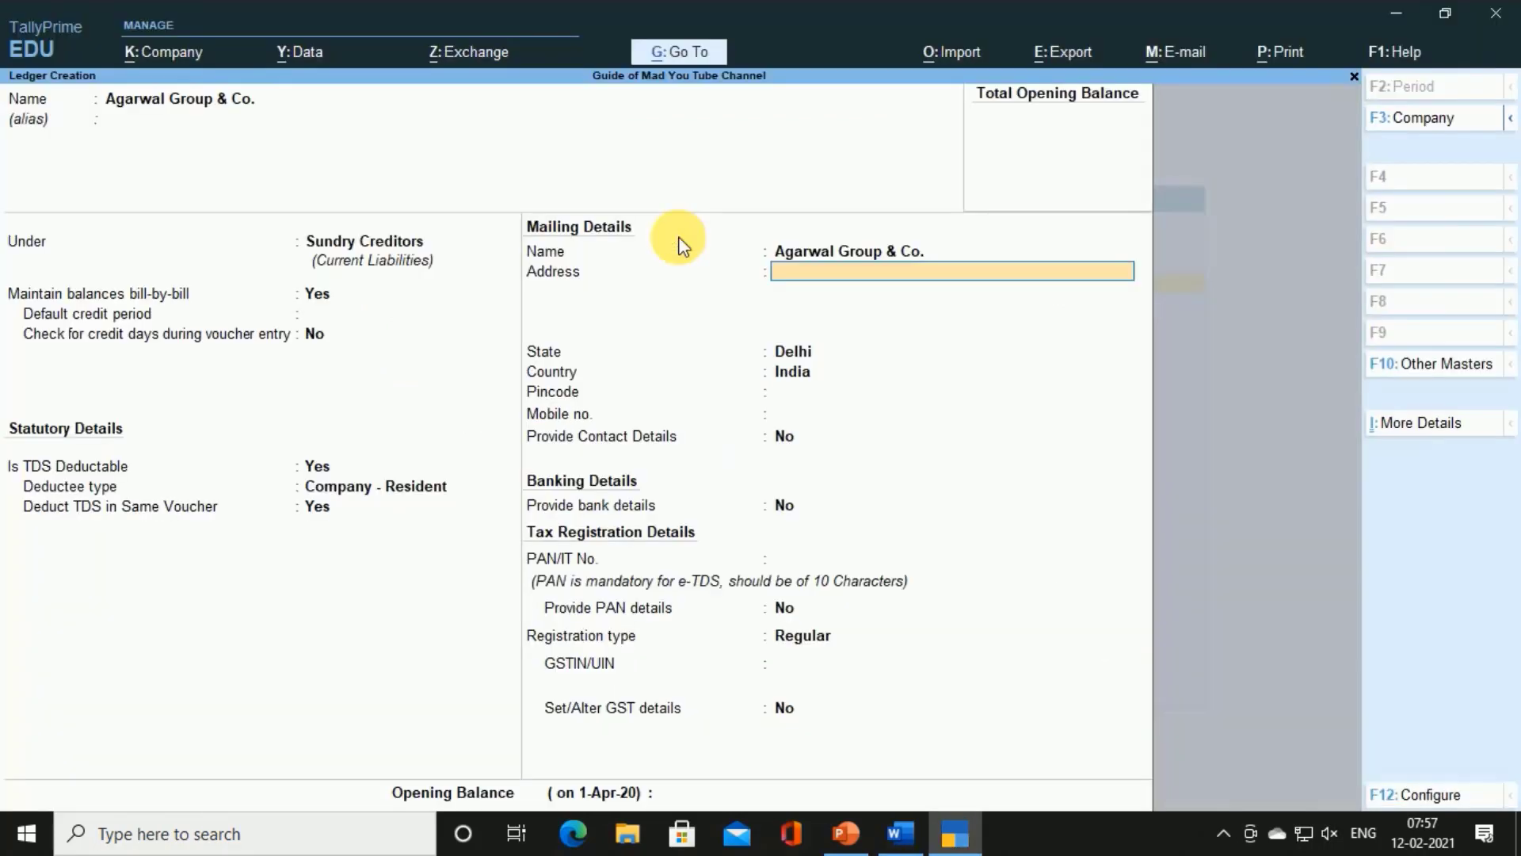
{"action": "key", "text": "ctrl+alt+v"}
{"action": "key", "text": "Return"}
Add the receipt's phone and e-mail line as the second address line
{"action": "key", "text": "alt+Tab"}
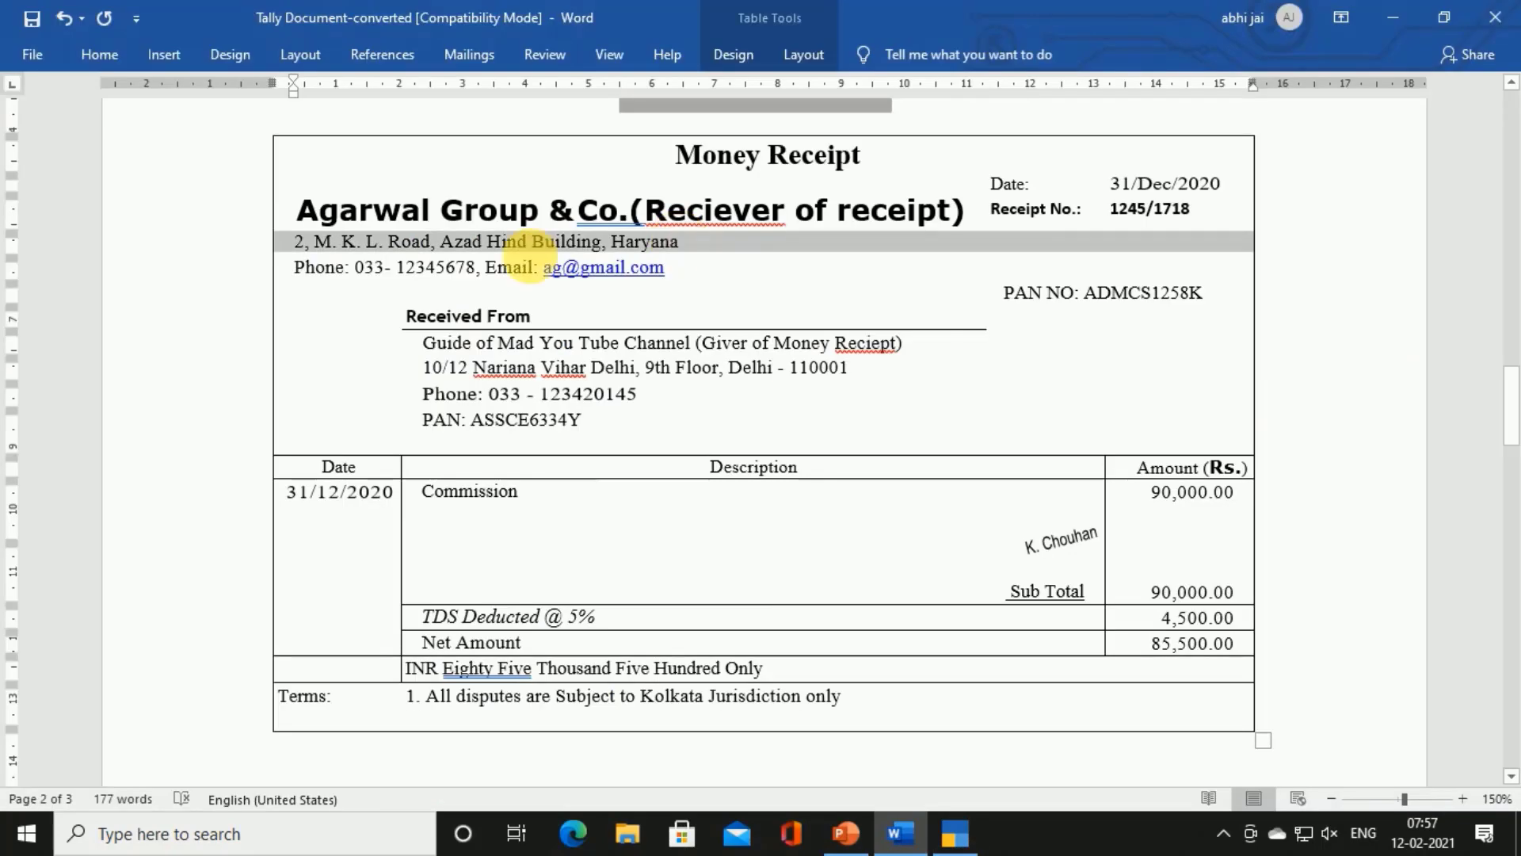
{"action": "left_click_drag", "start_coordinate": [295, 268], "coordinate": [691, 270]}
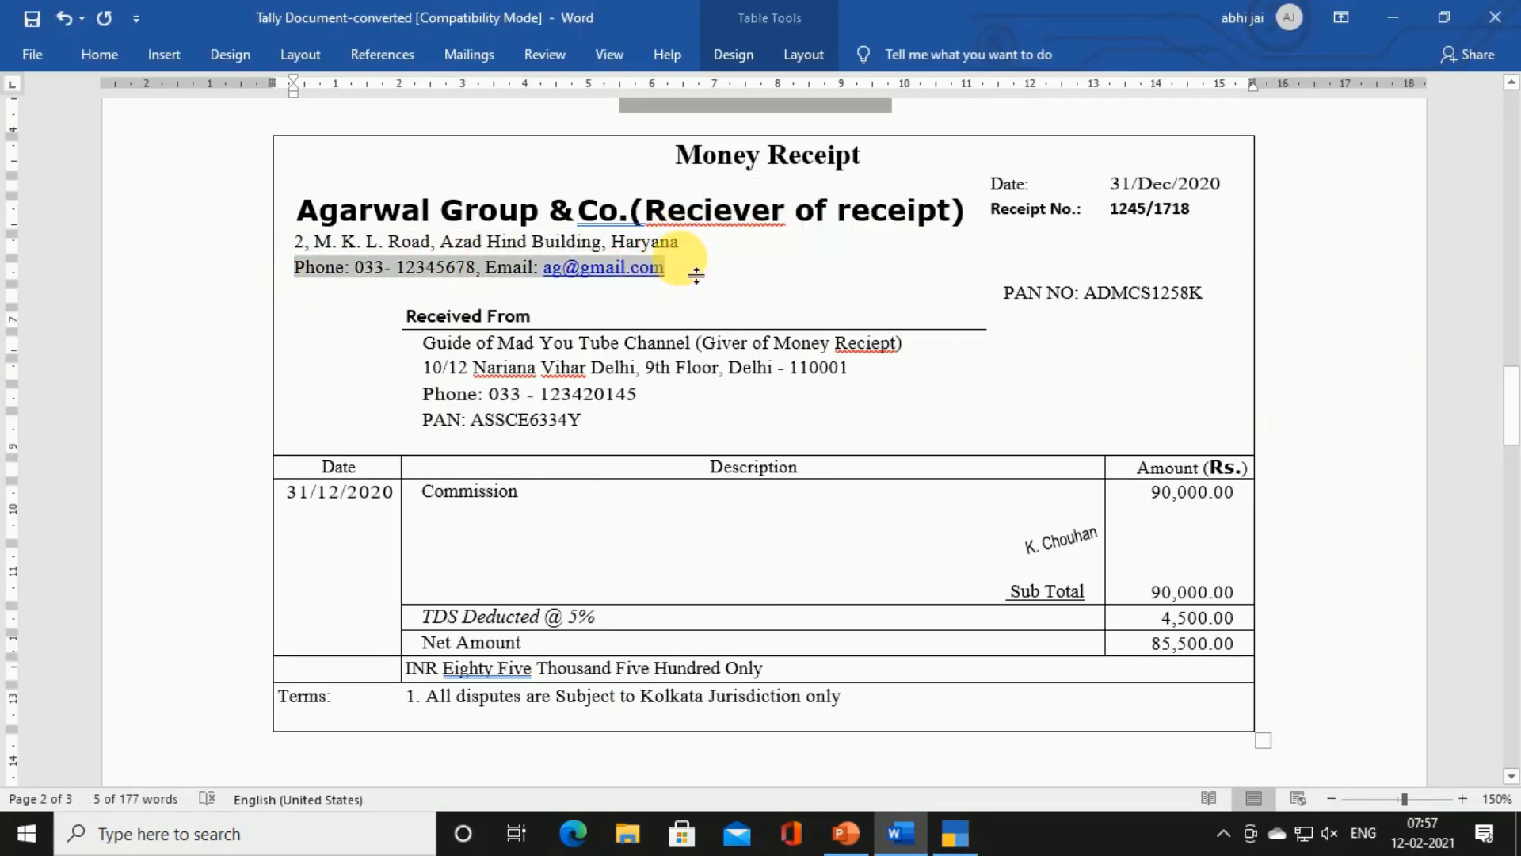
{"action": "key", "text": "ctrl+c"}
{"action": "key", "text": "alt+Tab"}
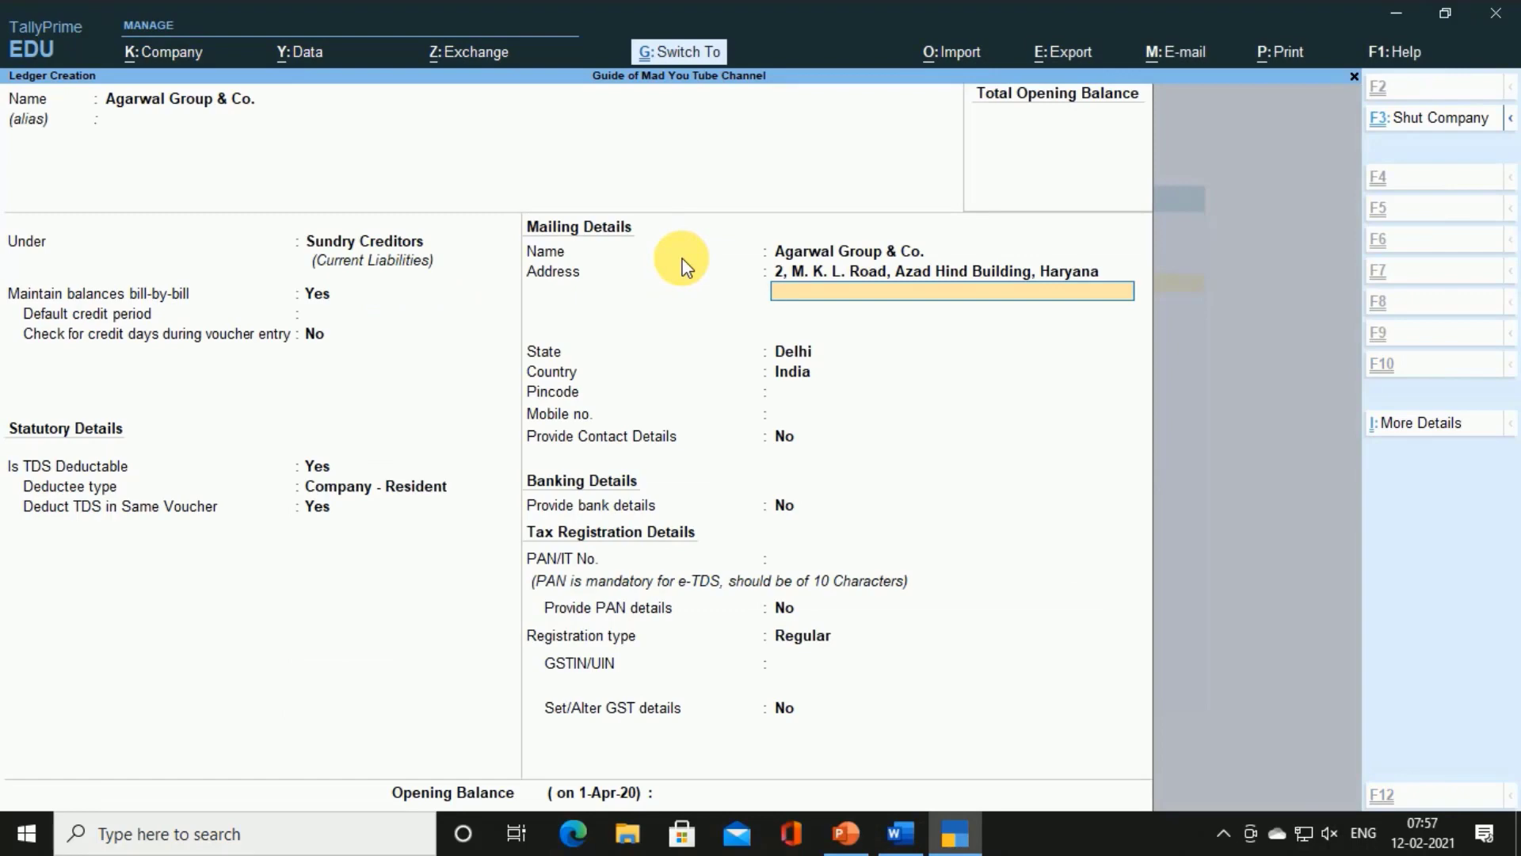
{"action": "key", "text": "ctrl+v"}
{"action": "key", "text": "Return"}
{"action": "key", "text": "Return"}
{"action": "key", "text": "Return"}
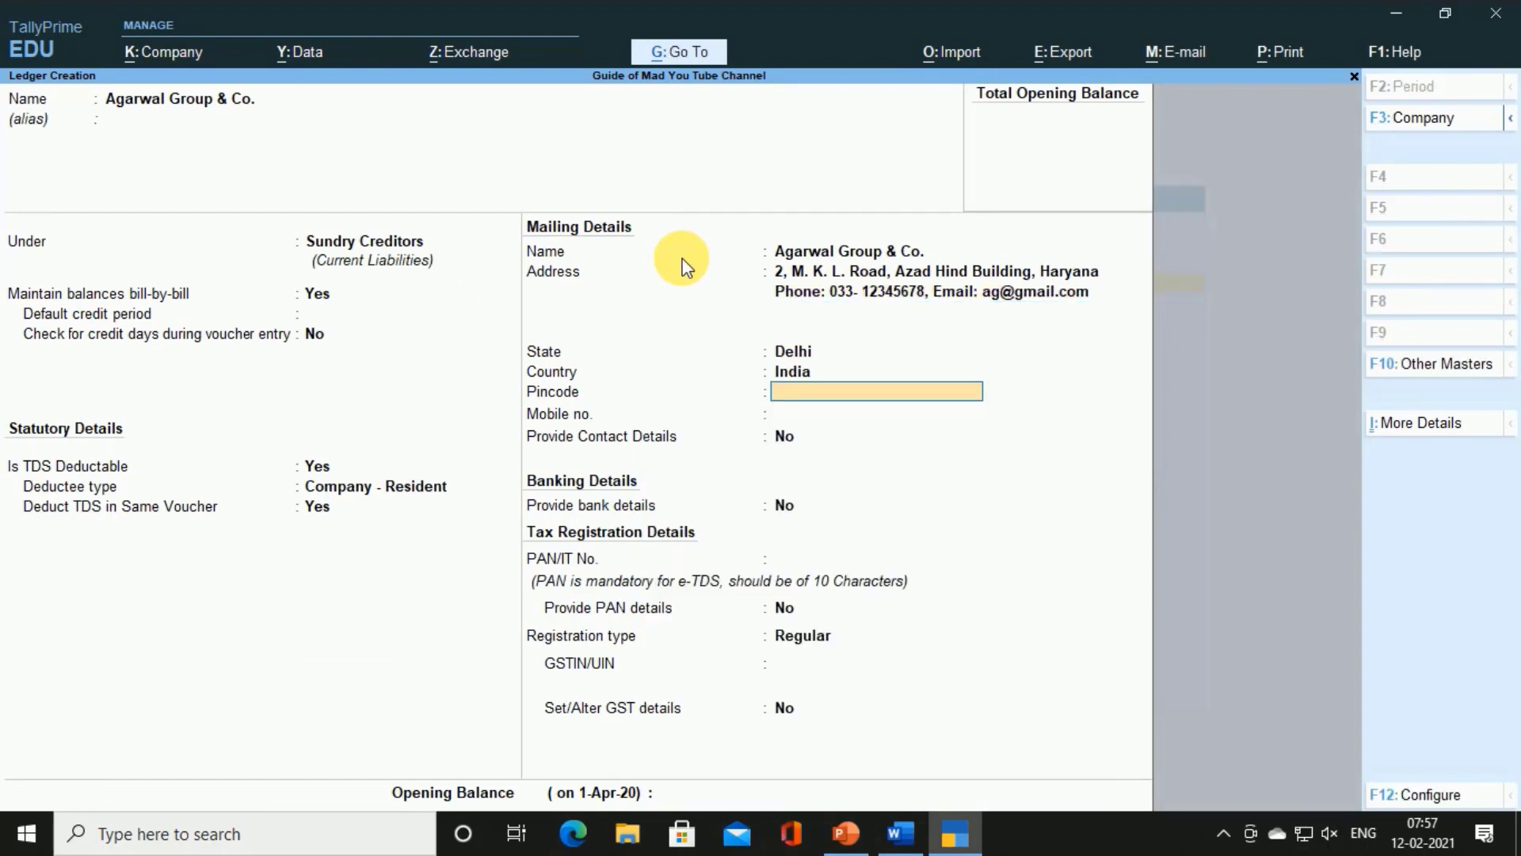
Set the ledger's State to Haryana and move on to the PAN/IT No. field
{"action": "key", "text": "BackSpace"}
{"action": "key", "text": "BackSpace"}
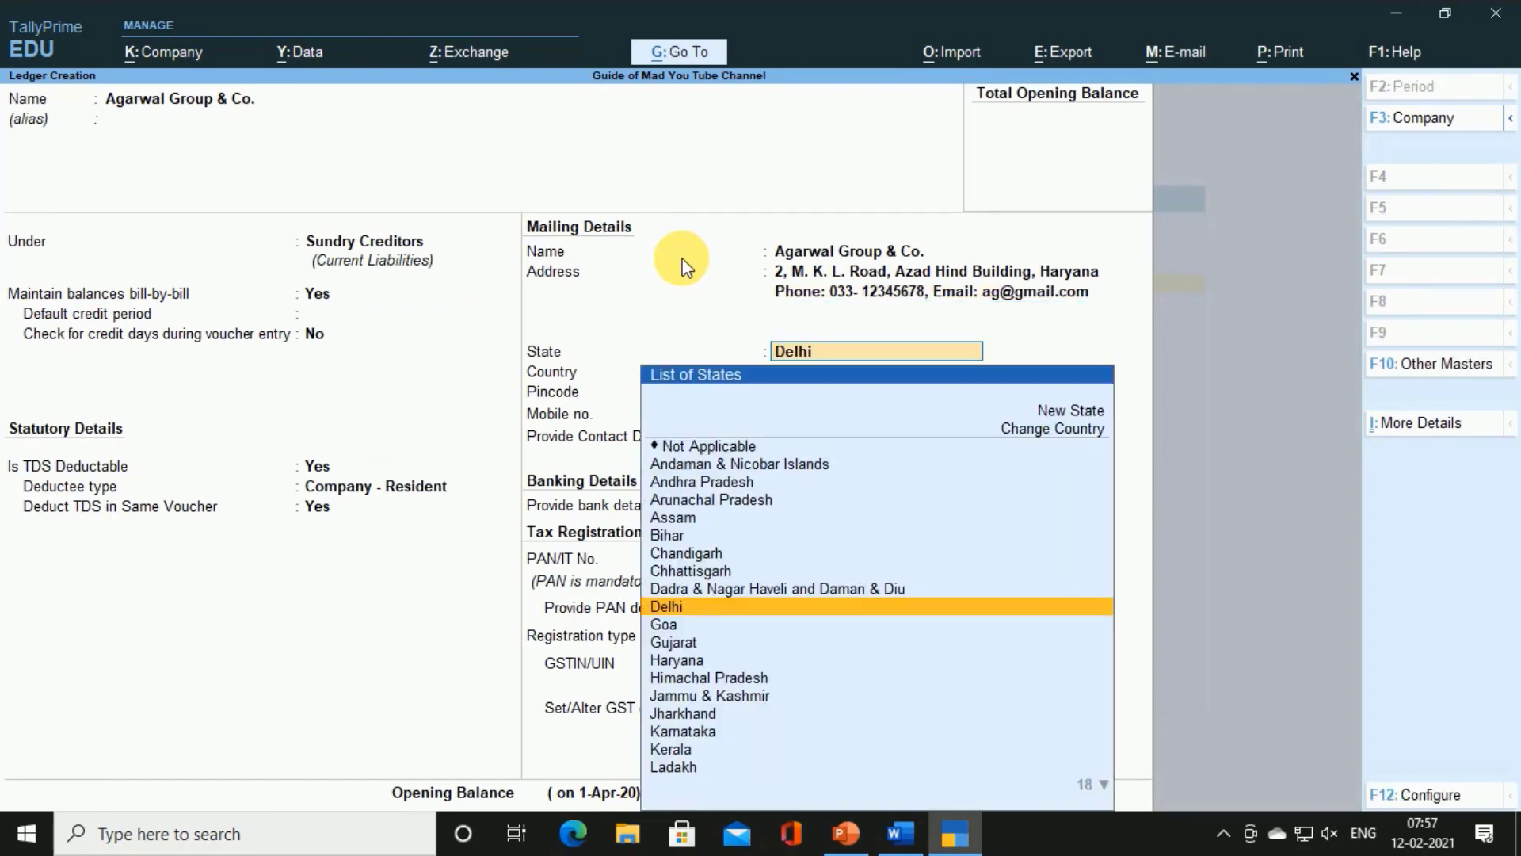
{"action": "type", "text": "ha"}
{"action": "key", "text": "Return"}
{"action": "key", "text": "Return"}
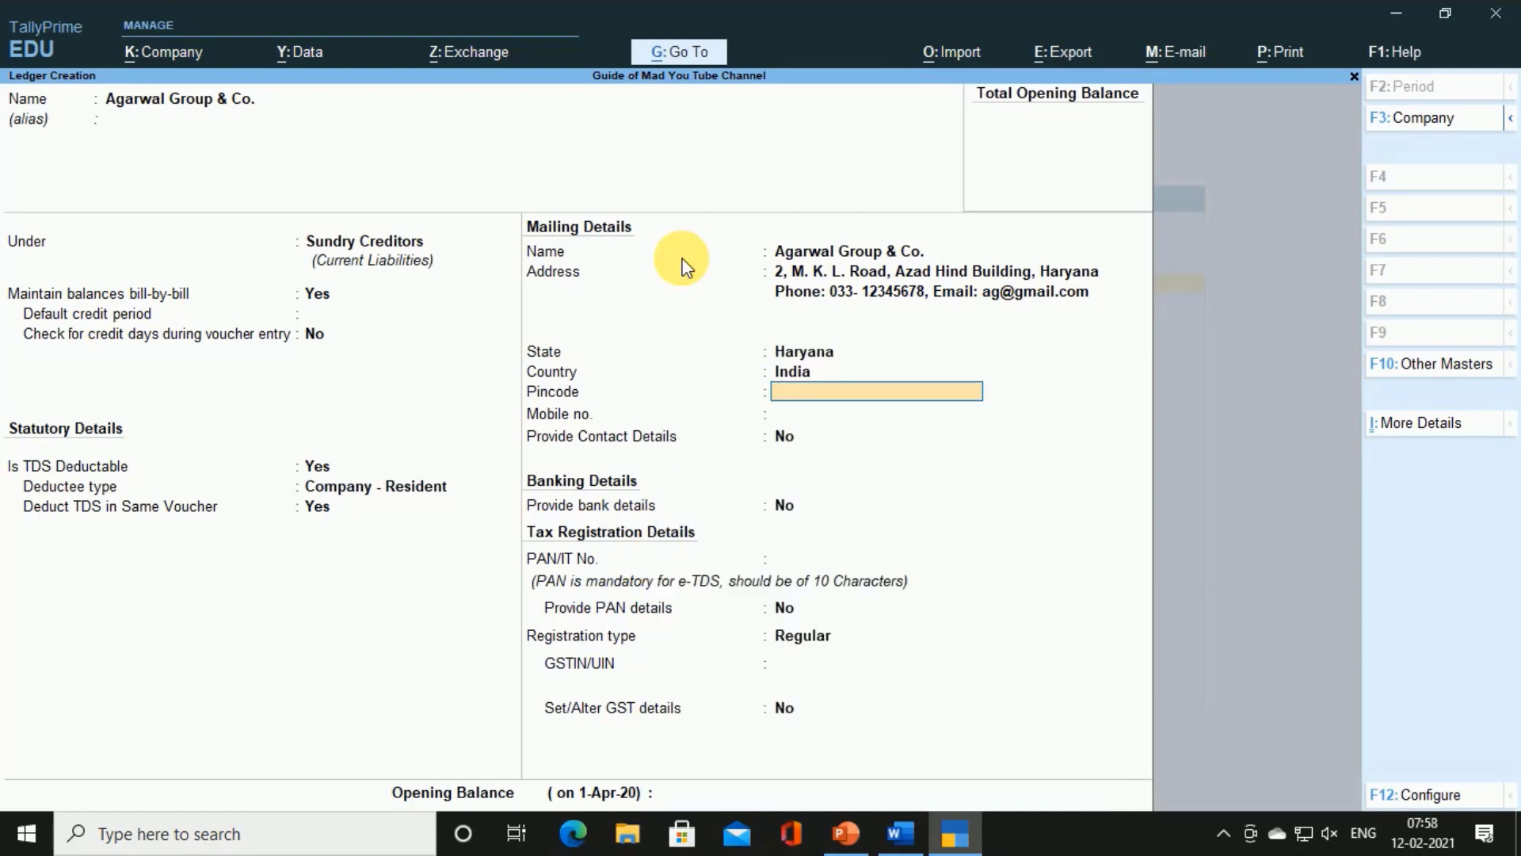
{"action": "key", "text": "Return"}
{"action": "key", "text": "Return"}
{"action": "key", "text": "Return"}
{"action": "key", "text": "Return"}
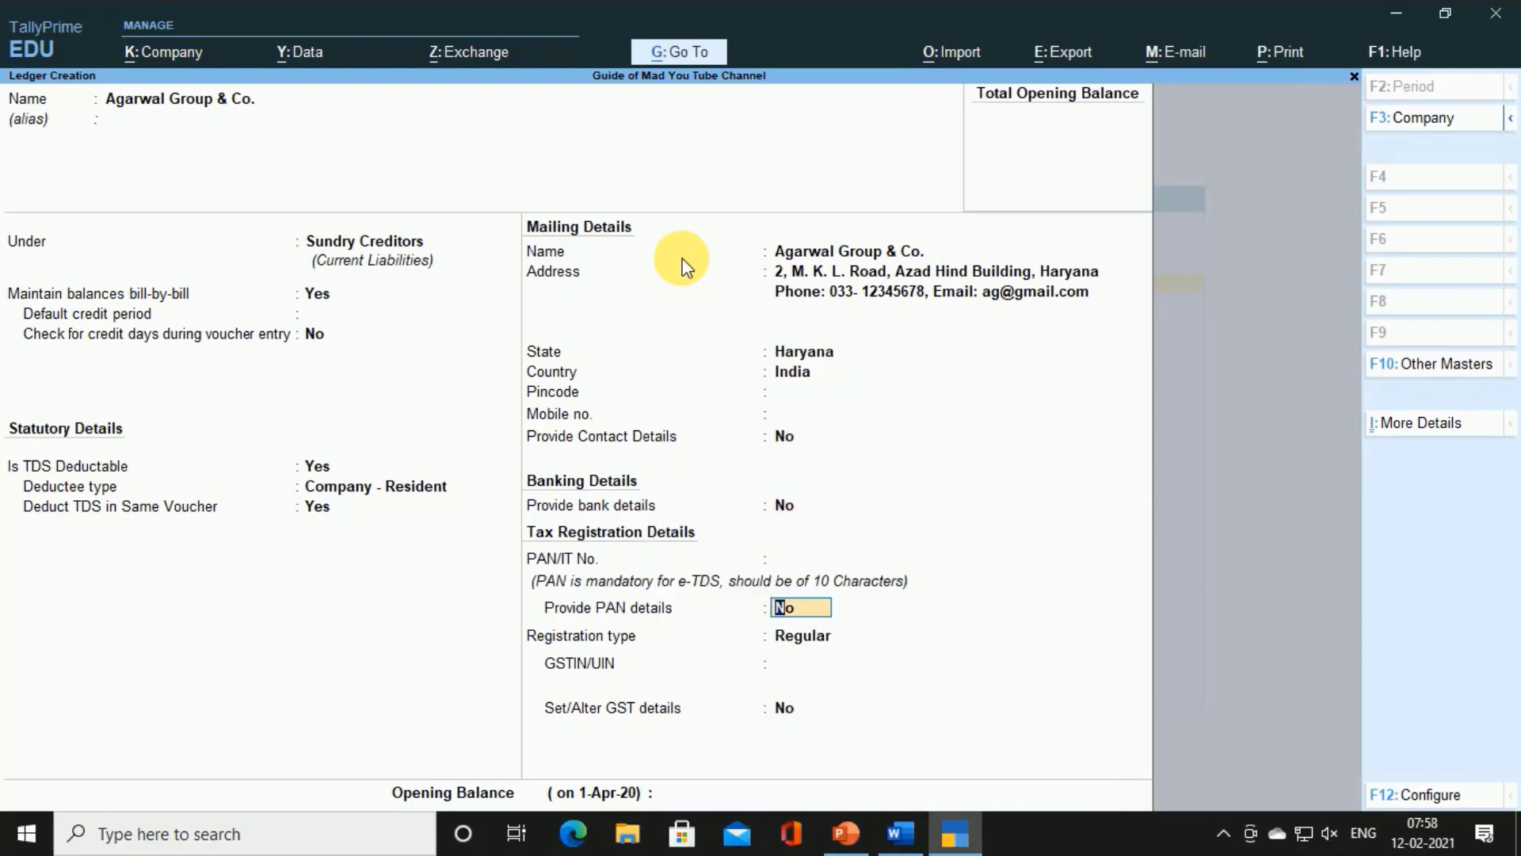
{"action": "key", "text": "BackSpace"}
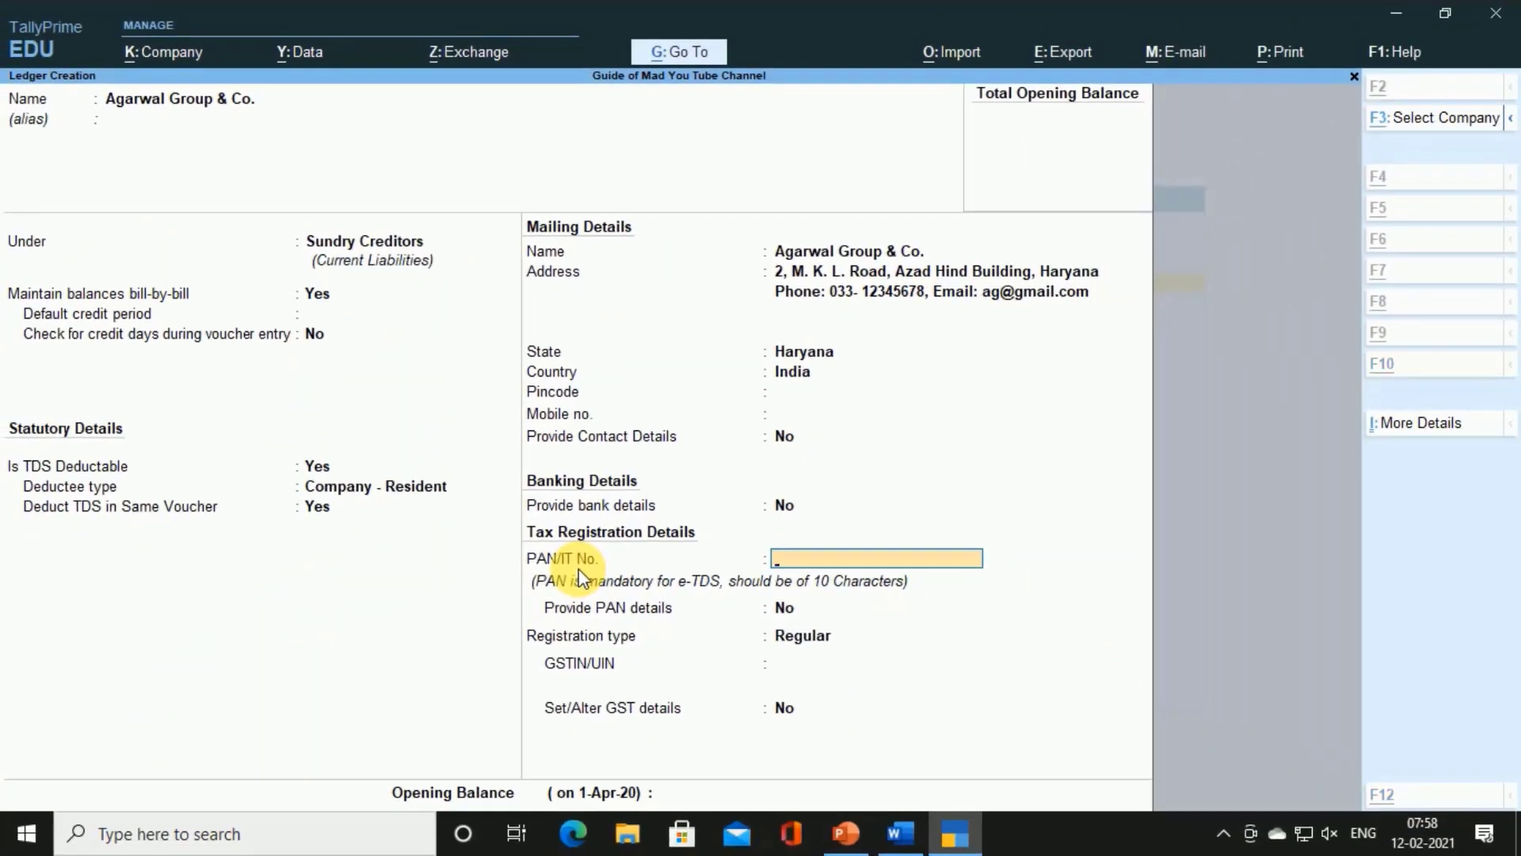
In the Word notes, add '(20% if PAN not Given)' after 5% on the TDS Rate line
{"action": "key", "text": "alt+Tab"}
{"action": "scroll", "coordinate": [645, 468], "scroll_direction": "up", "scroll_amount": 10}
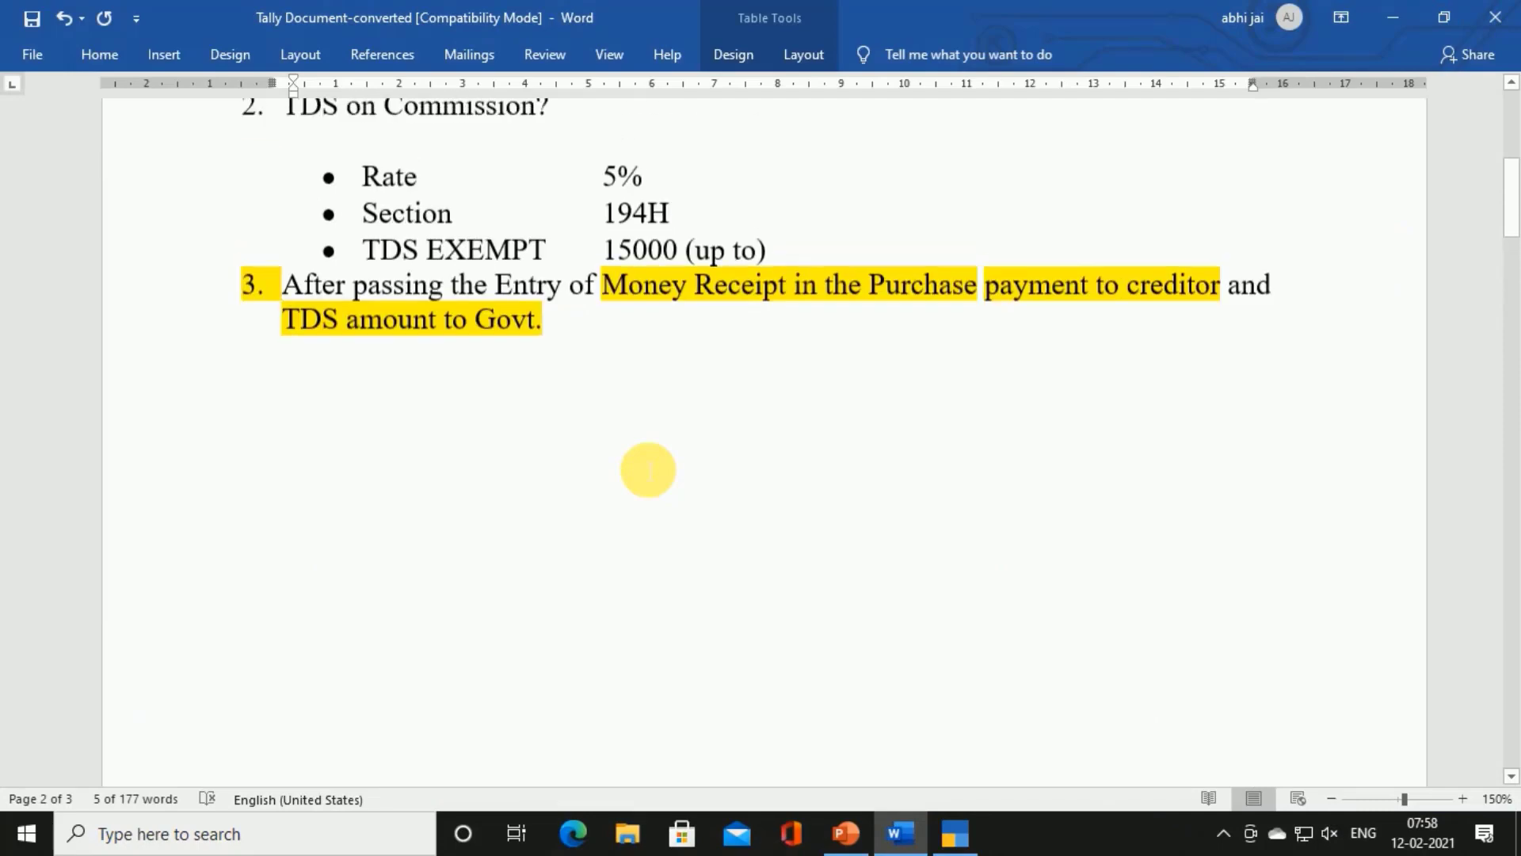
{"action": "scroll", "coordinate": [648, 470], "scroll_direction": "up", "scroll_amount": 4}
{"action": "left_click", "coordinate": [682, 493]}
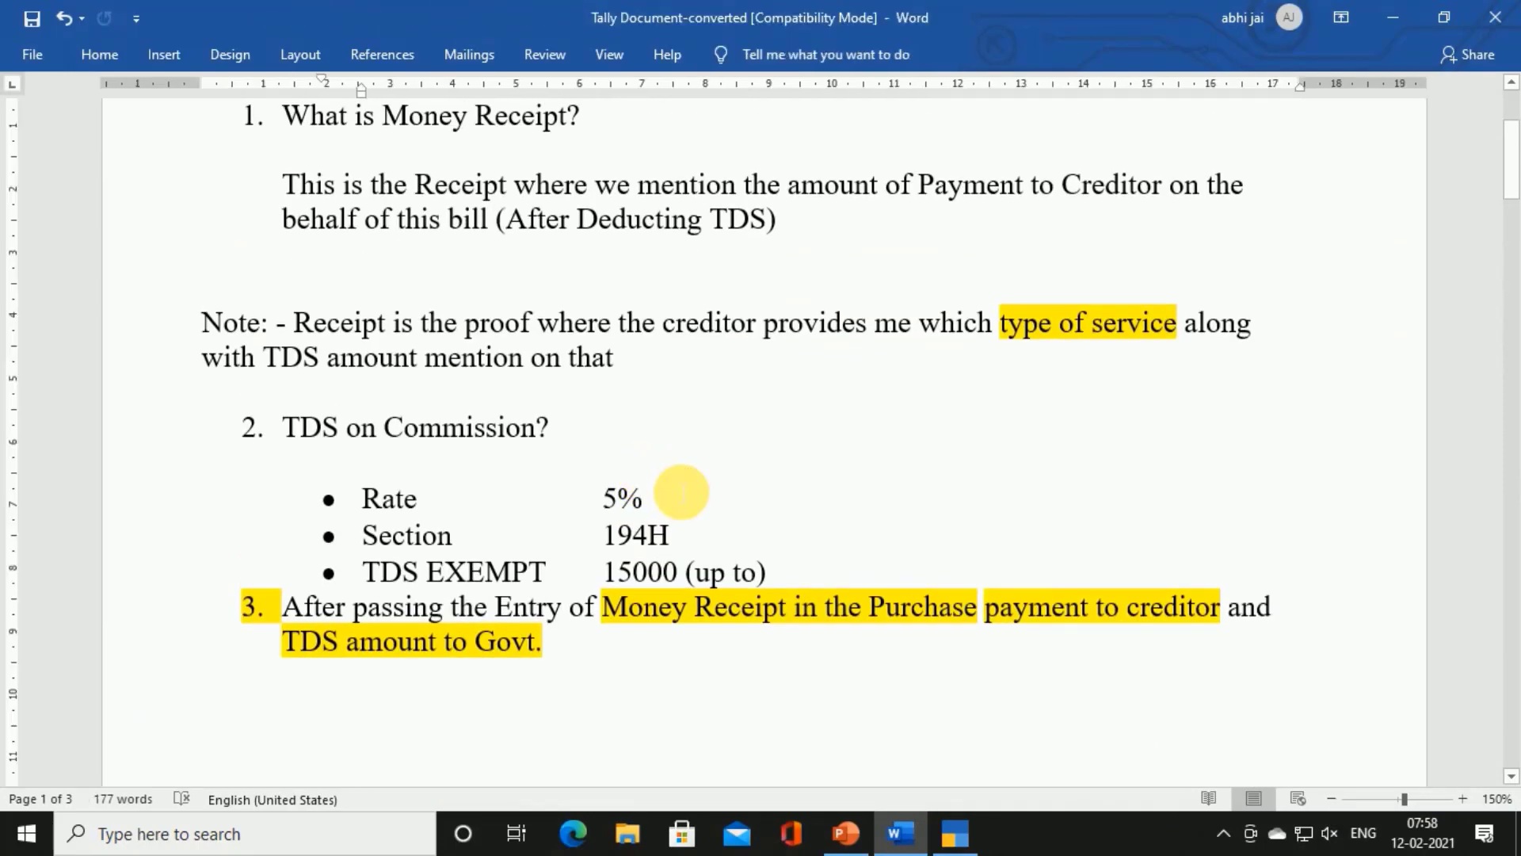
{"action": "type", "text": "(20% if"}
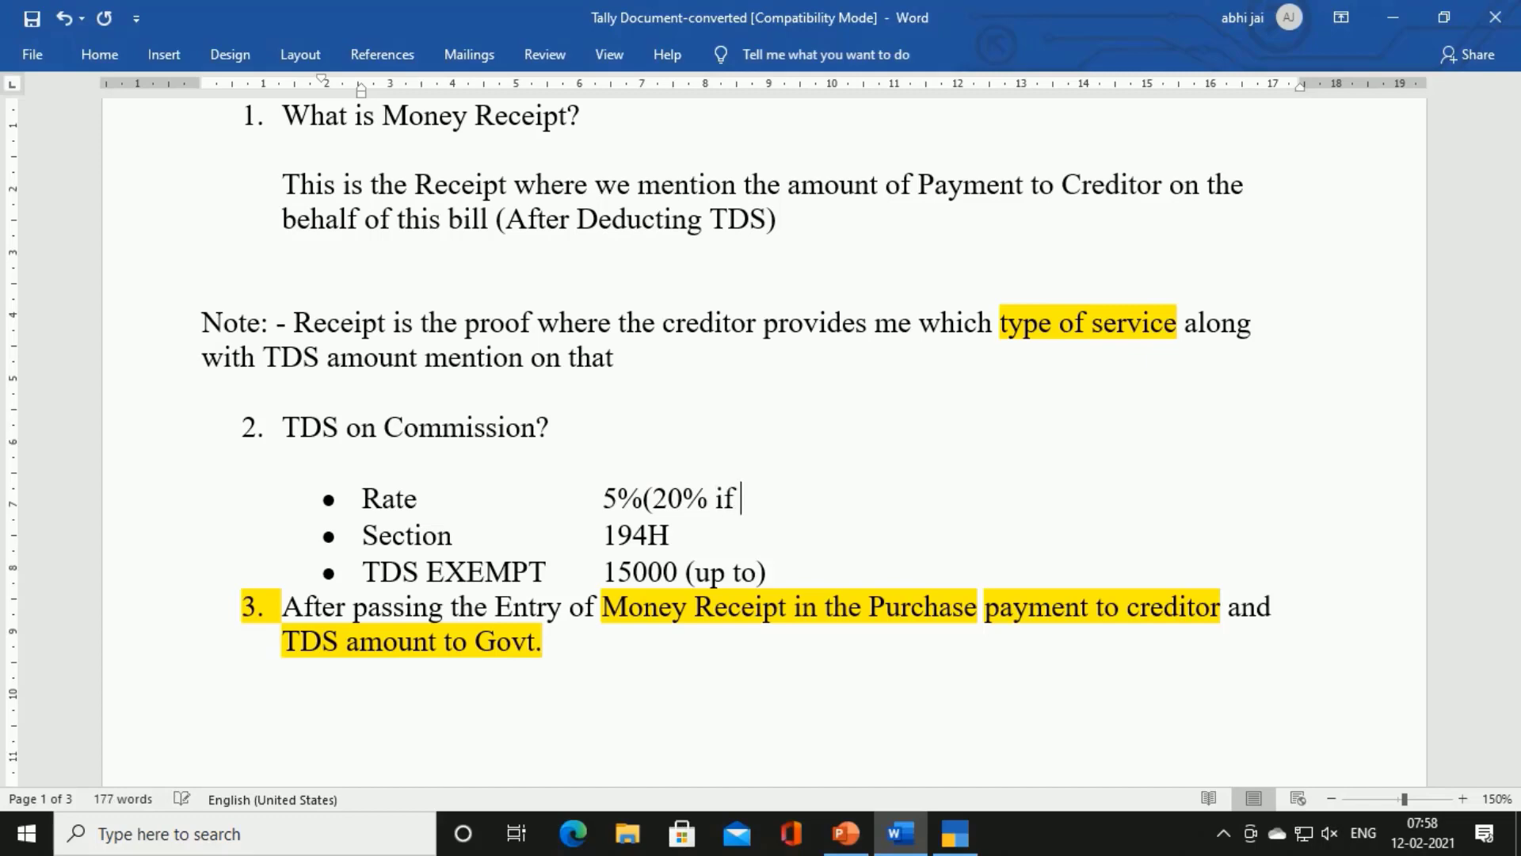
{"action": "type", "text": " PAN"}
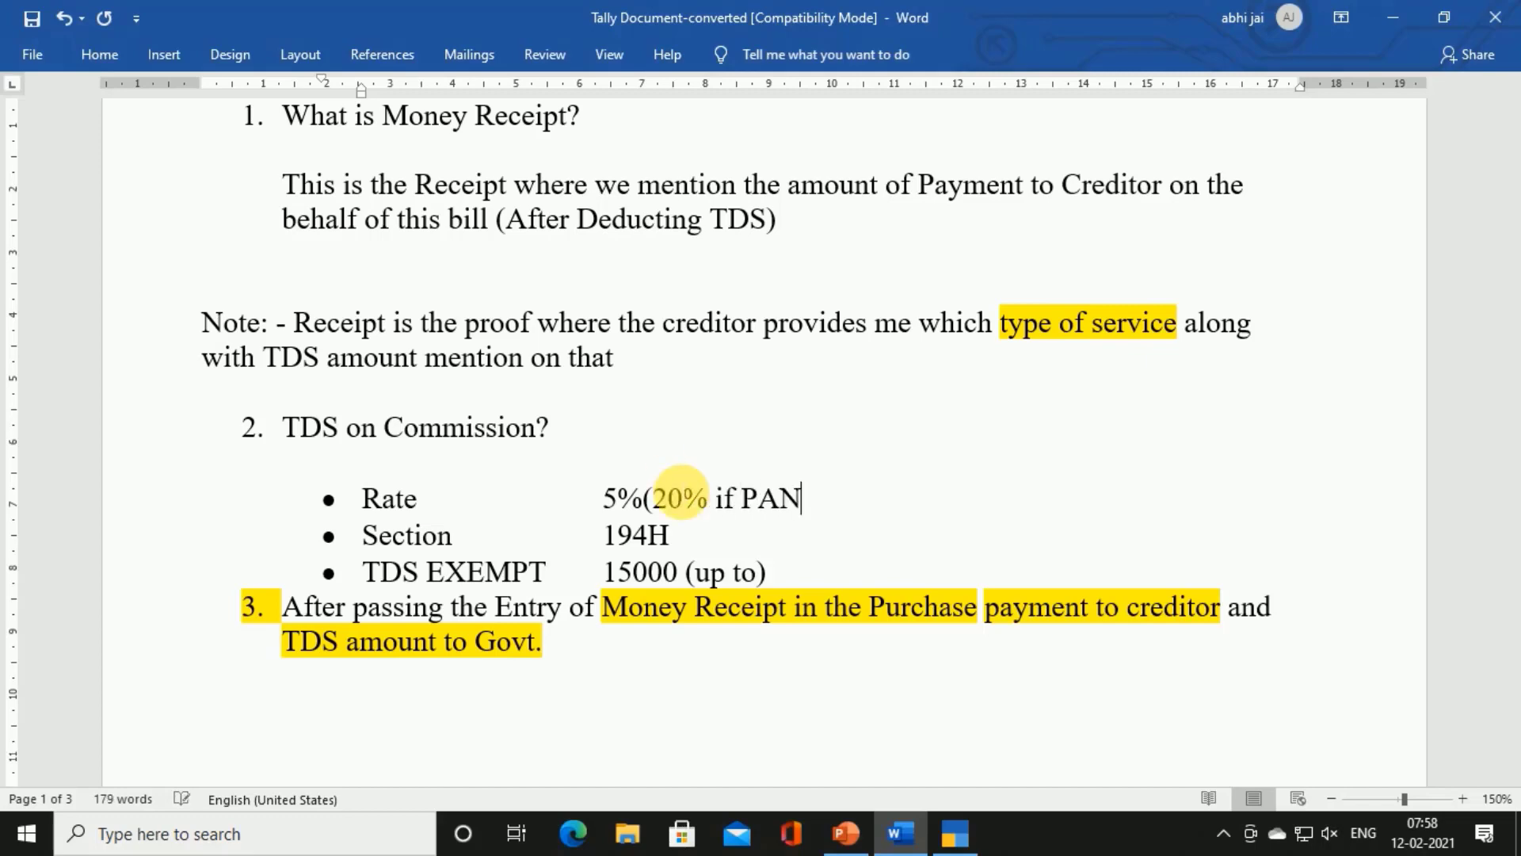
{"action": "type", "text": " not Giv"}
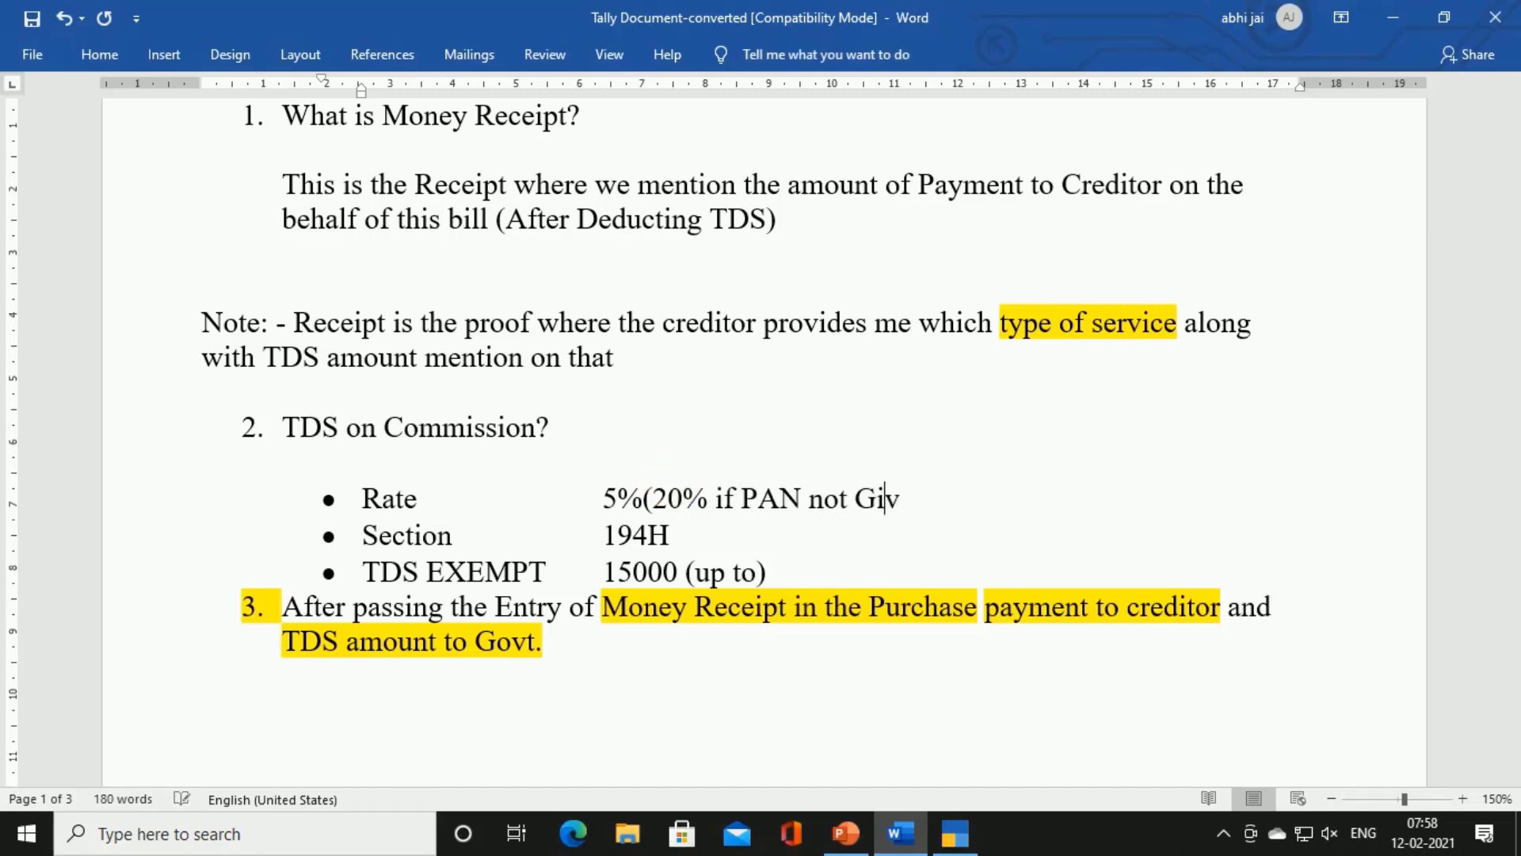
{"action": "type", "text": "en)"}
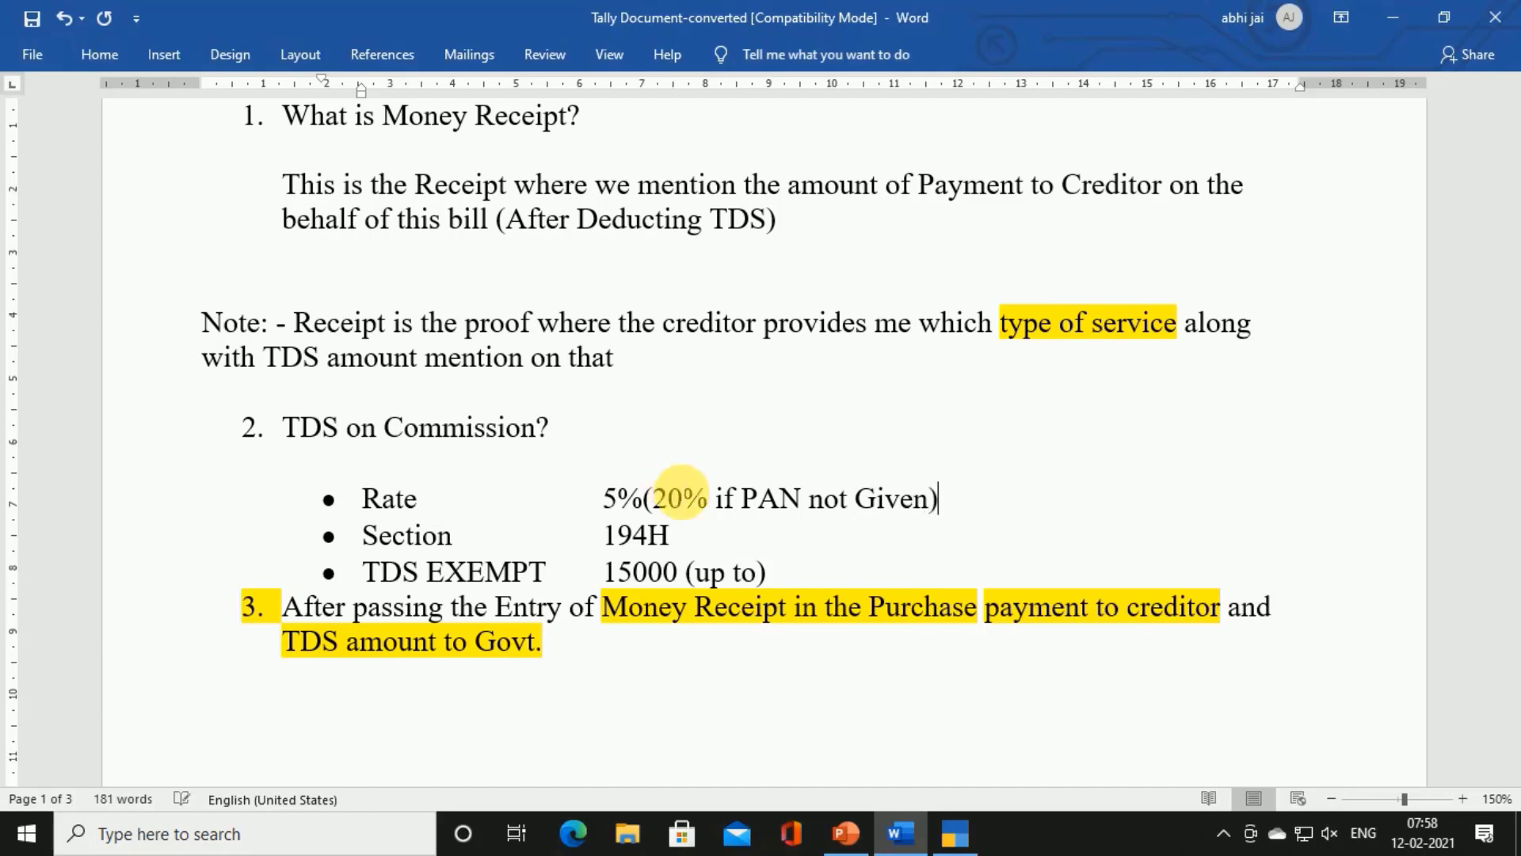
{"action": "scroll", "coordinate": [929, 523], "scroll_direction": "down", "scroll_amount": 15}
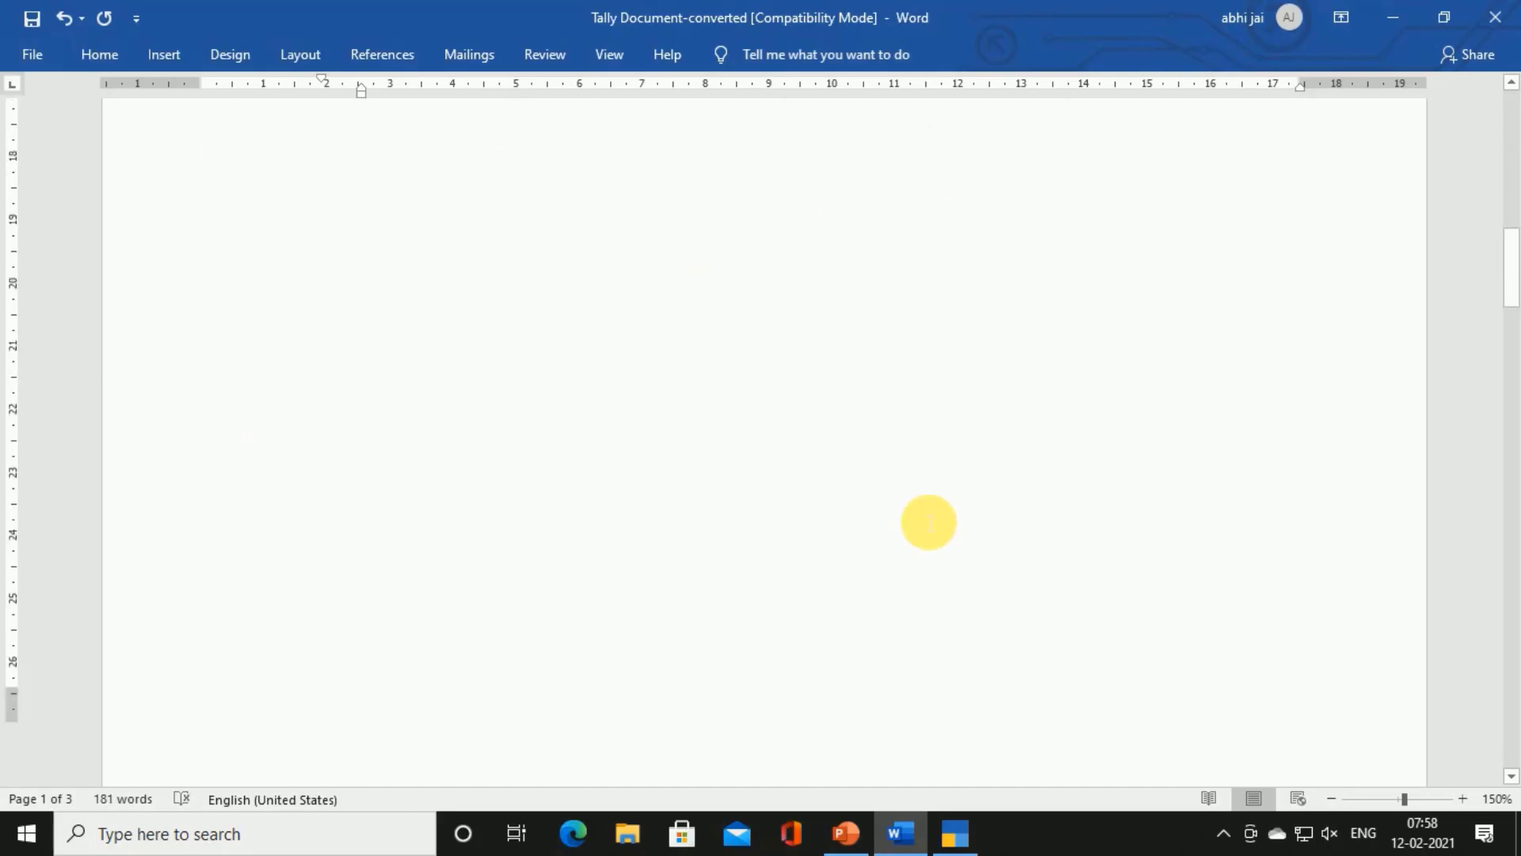
{"action": "scroll", "coordinate": [929, 522], "scroll_direction": "up", "scroll_amount": 1}
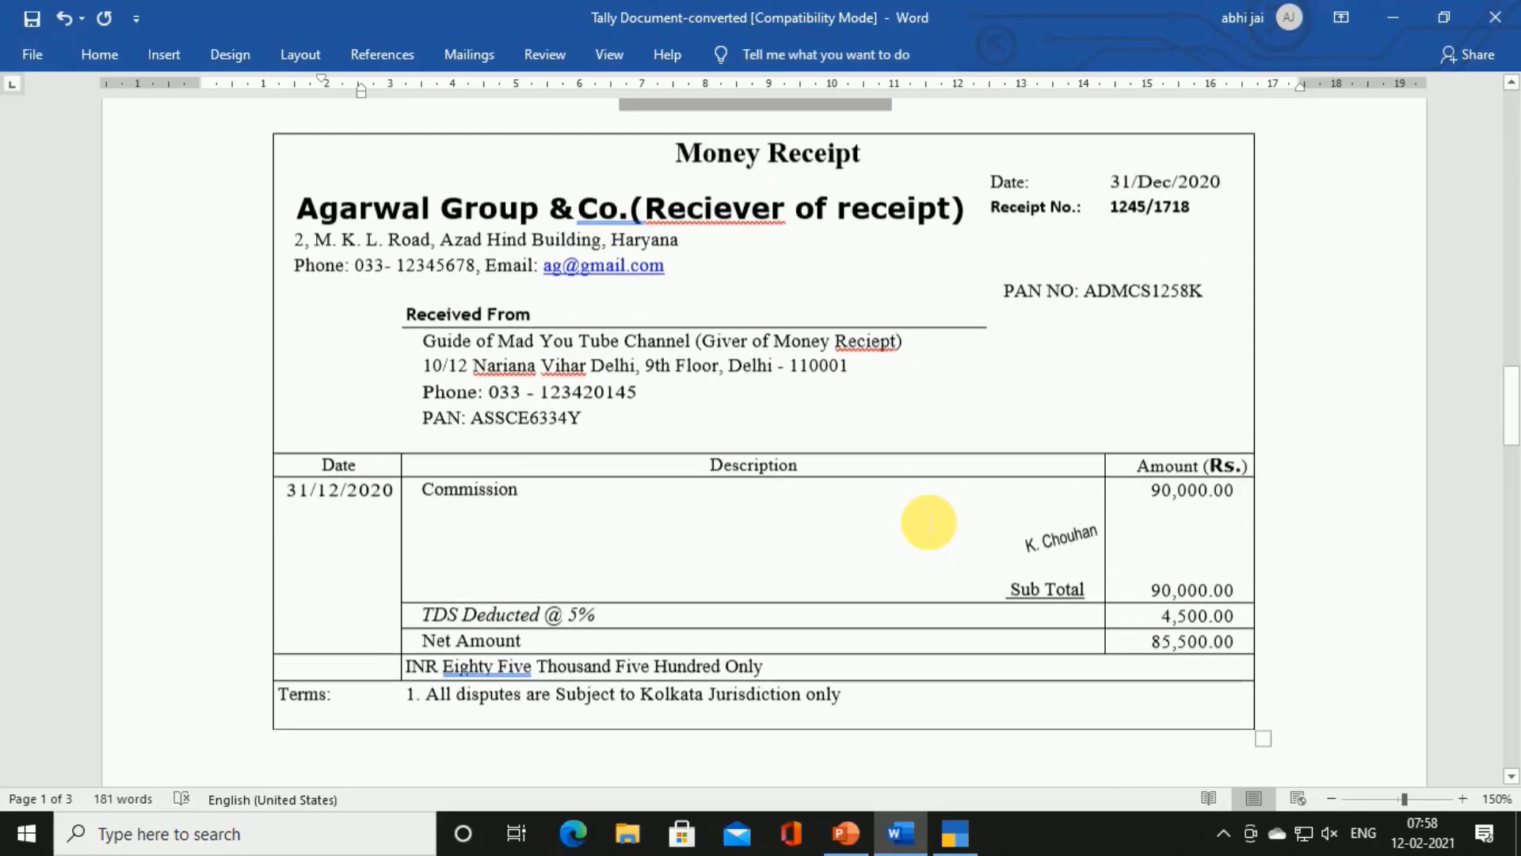
{"action": "key", "text": "alt+Tab"}
{"action": "key", "text": "alt+Tab"}
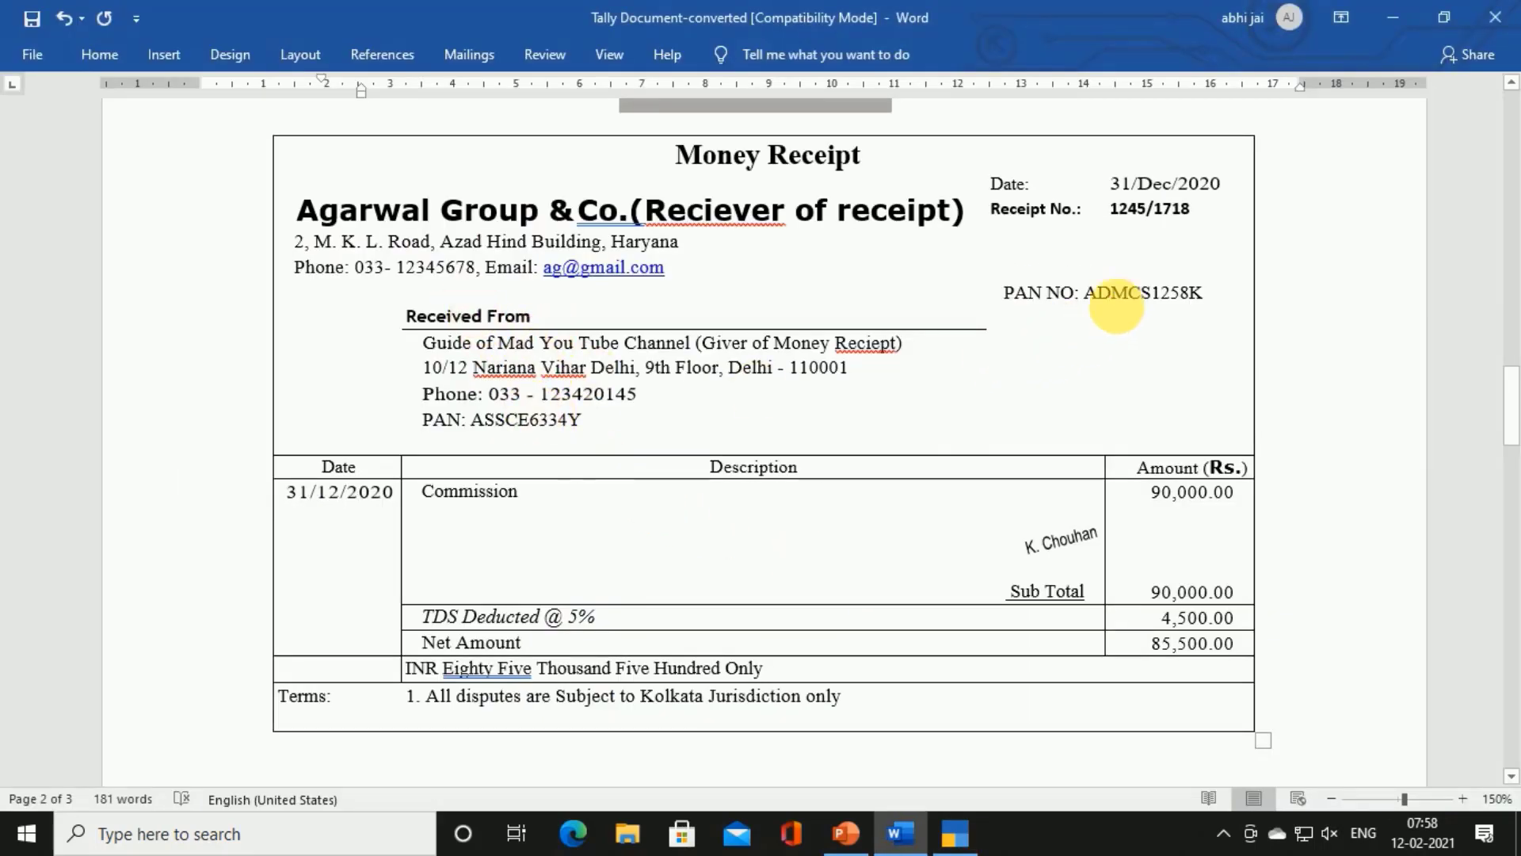
Copy the receipt's PAN into the Agarwal Group & Co. ledger, set registration type Unknown, and save
{"action": "double_click", "coordinate": [1128, 298]}
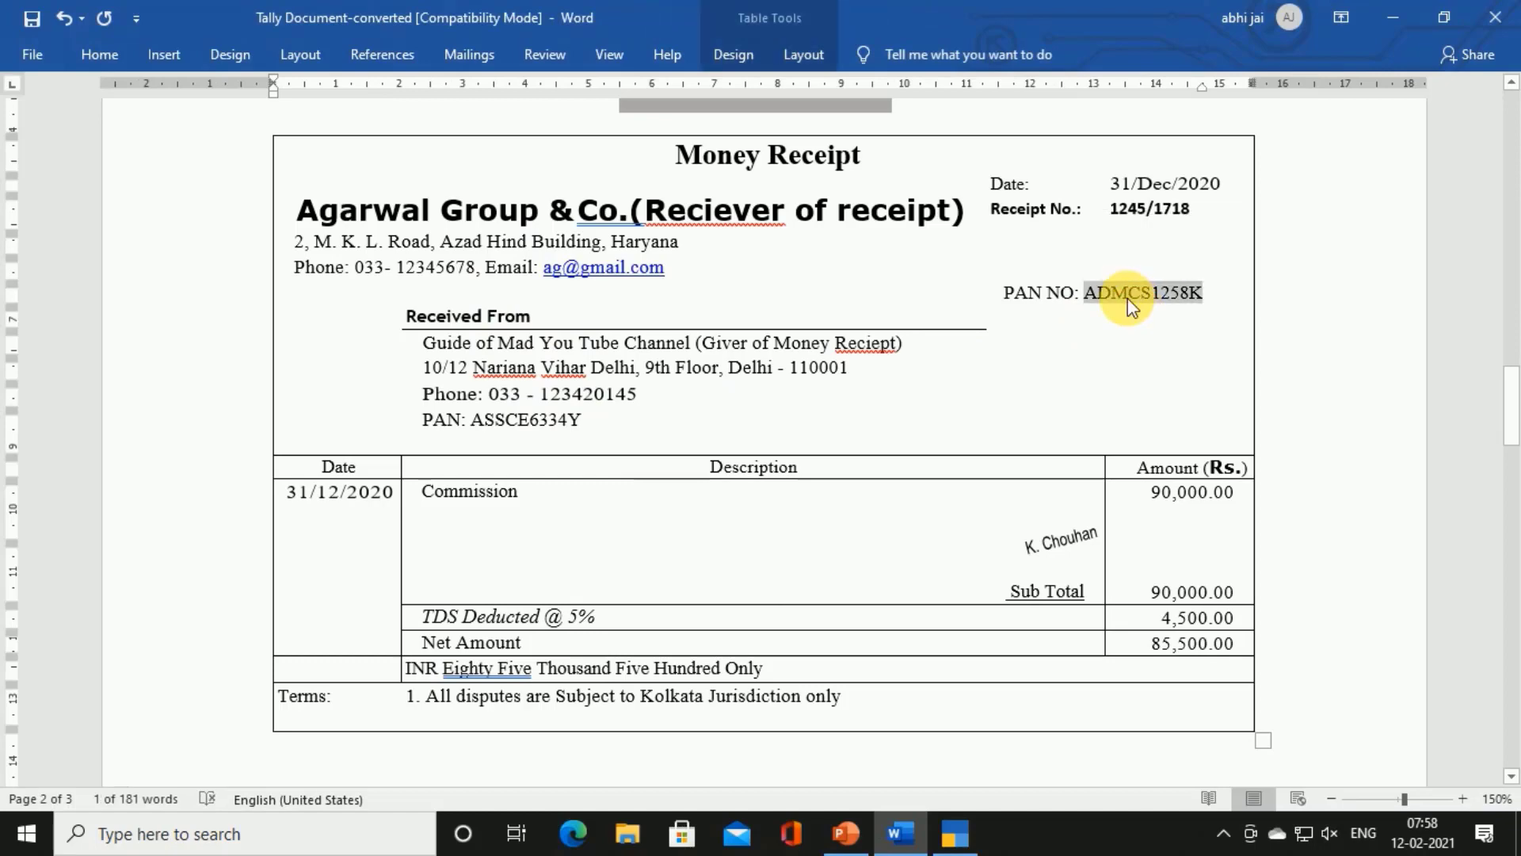
{"action": "key", "text": "alt+Tab"}
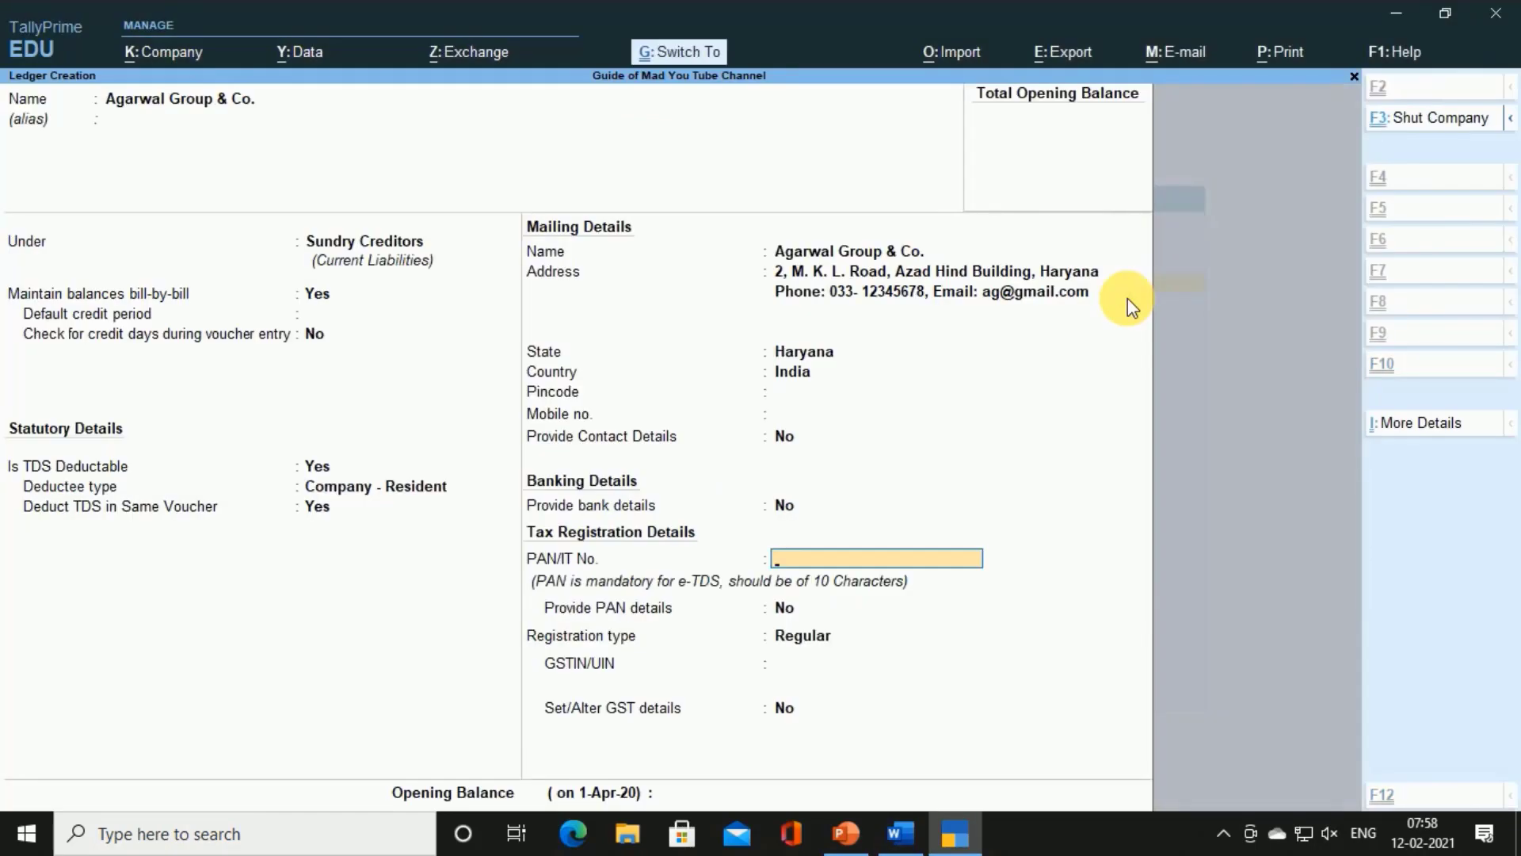
{"action": "key", "text": "ctrl+alt+v"}
{"action": "key", "text": "Return"}
{"action": "key", "text": "Return"}
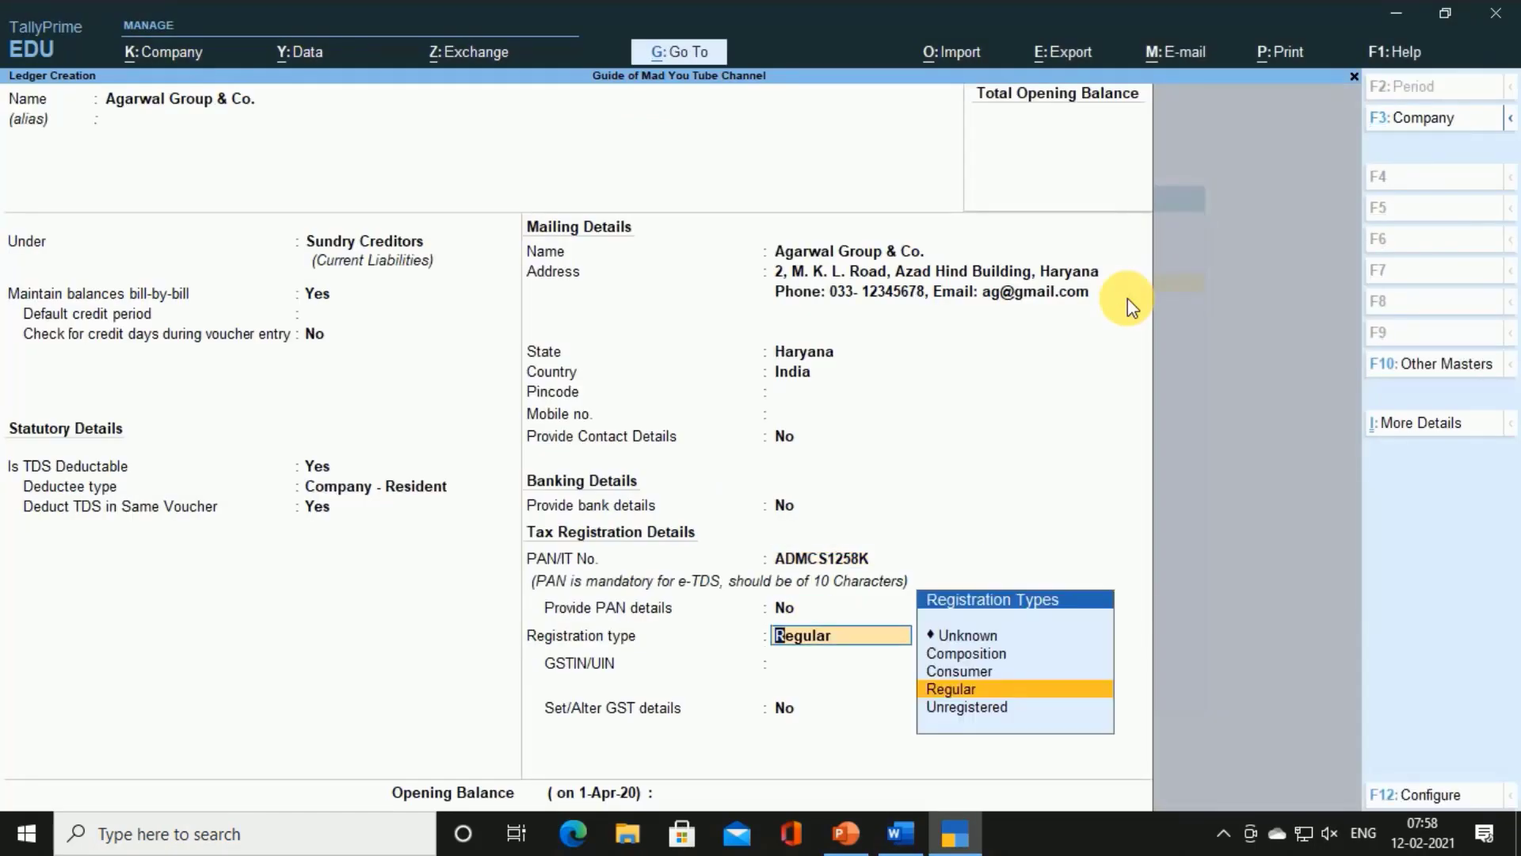
{"action": "key", "text": "Up"}
{"action": "key", "text": "Up"}
{"action": "key", "text": "Up"}
{"action": "key", "text": "Return"}
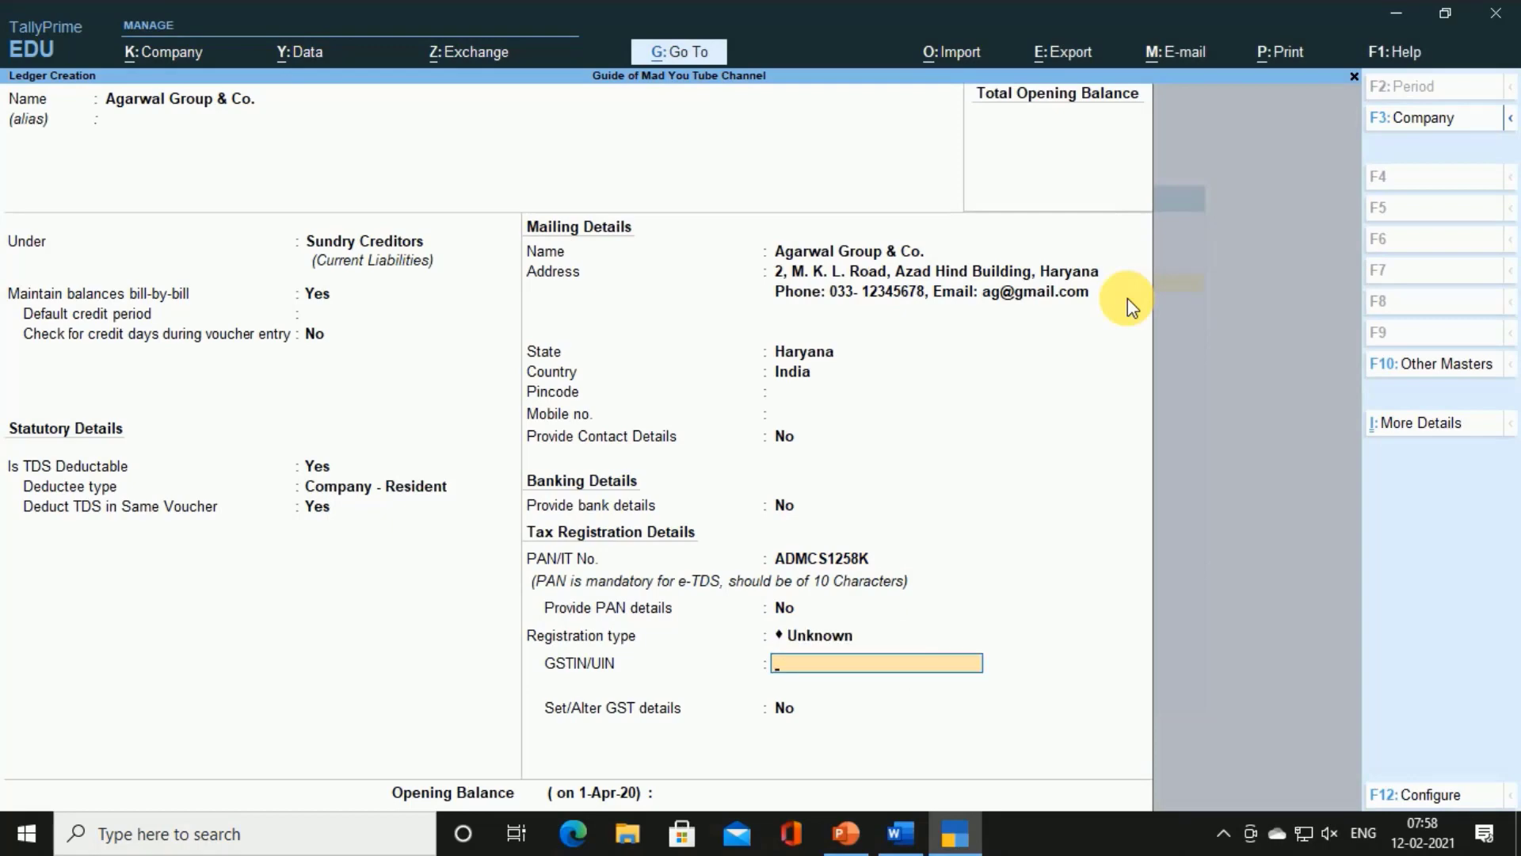
{"action": "key", "text": "Return"}
{"action": "key", "text": "Return"}
{"action": "key", "text": "Return"}
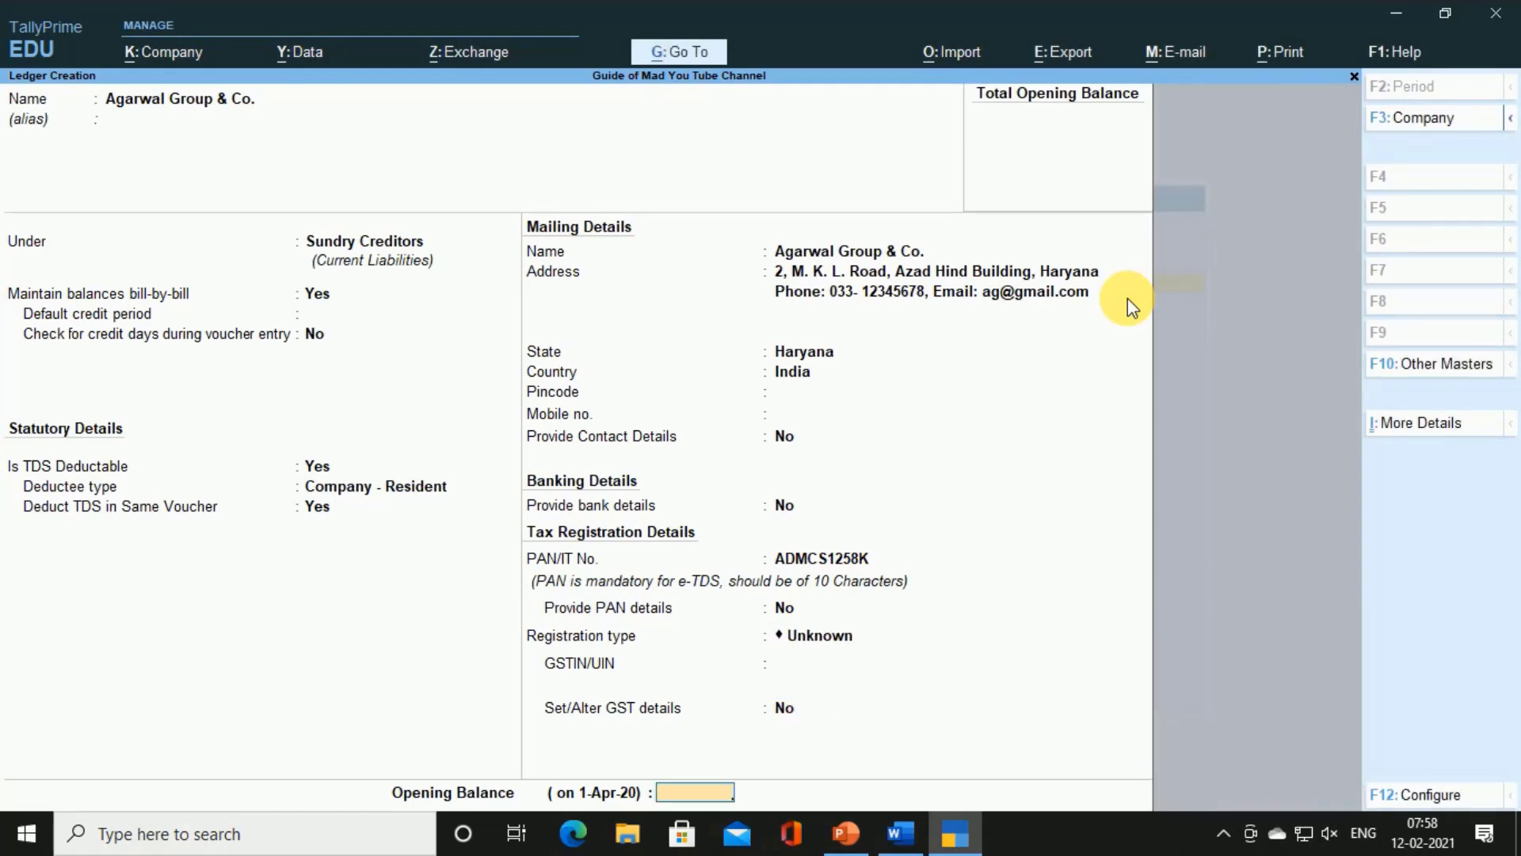
{"action": "key", "text": "Return"}
{"action": "key", "text": "Return"}
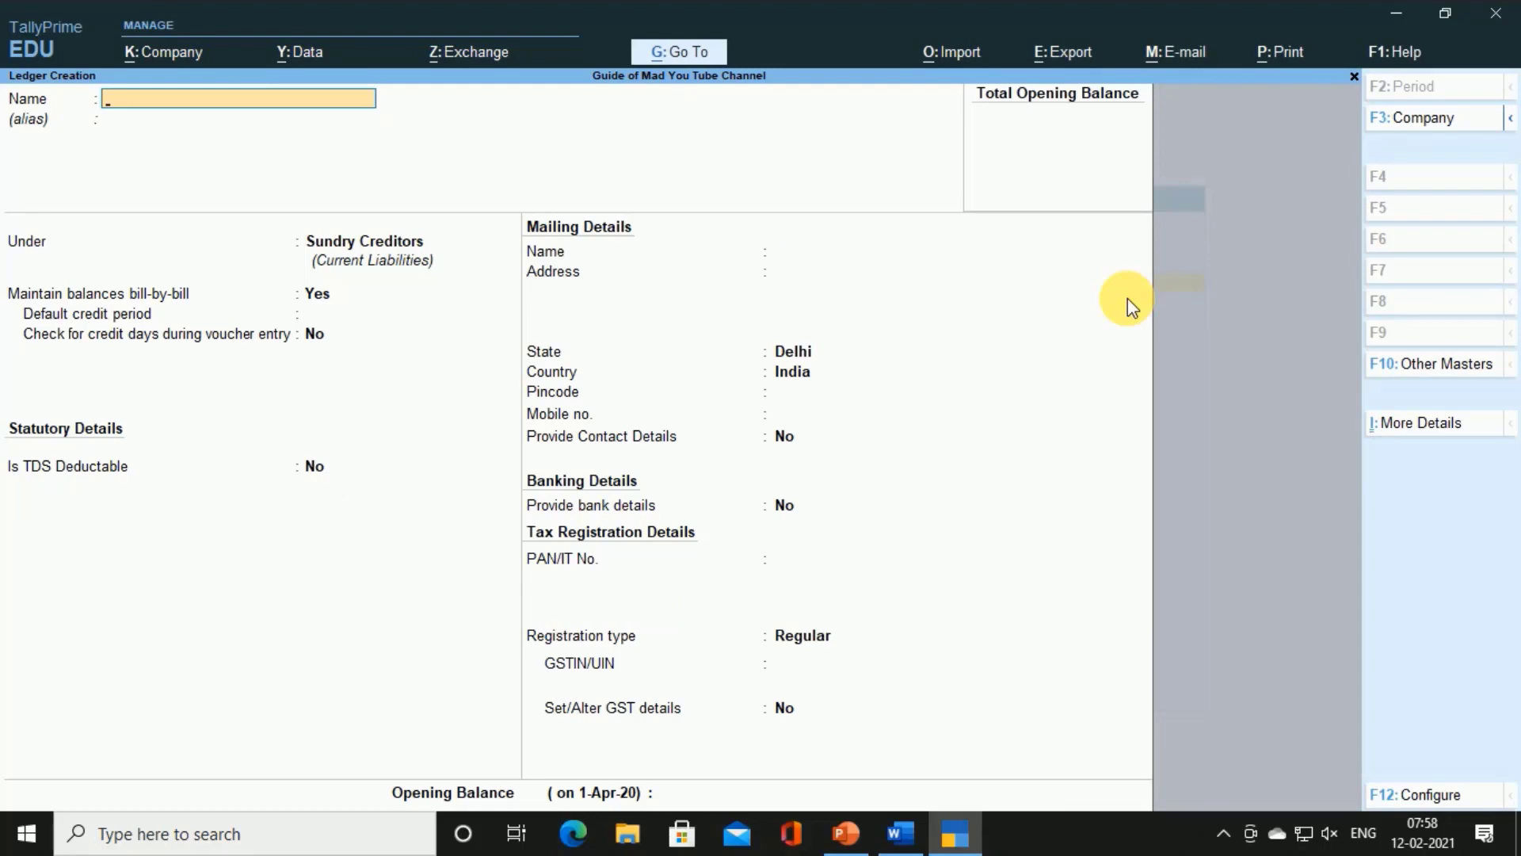
{"action": "key", "text": "Escape"}
{"action": "key", "text": "Escape"}
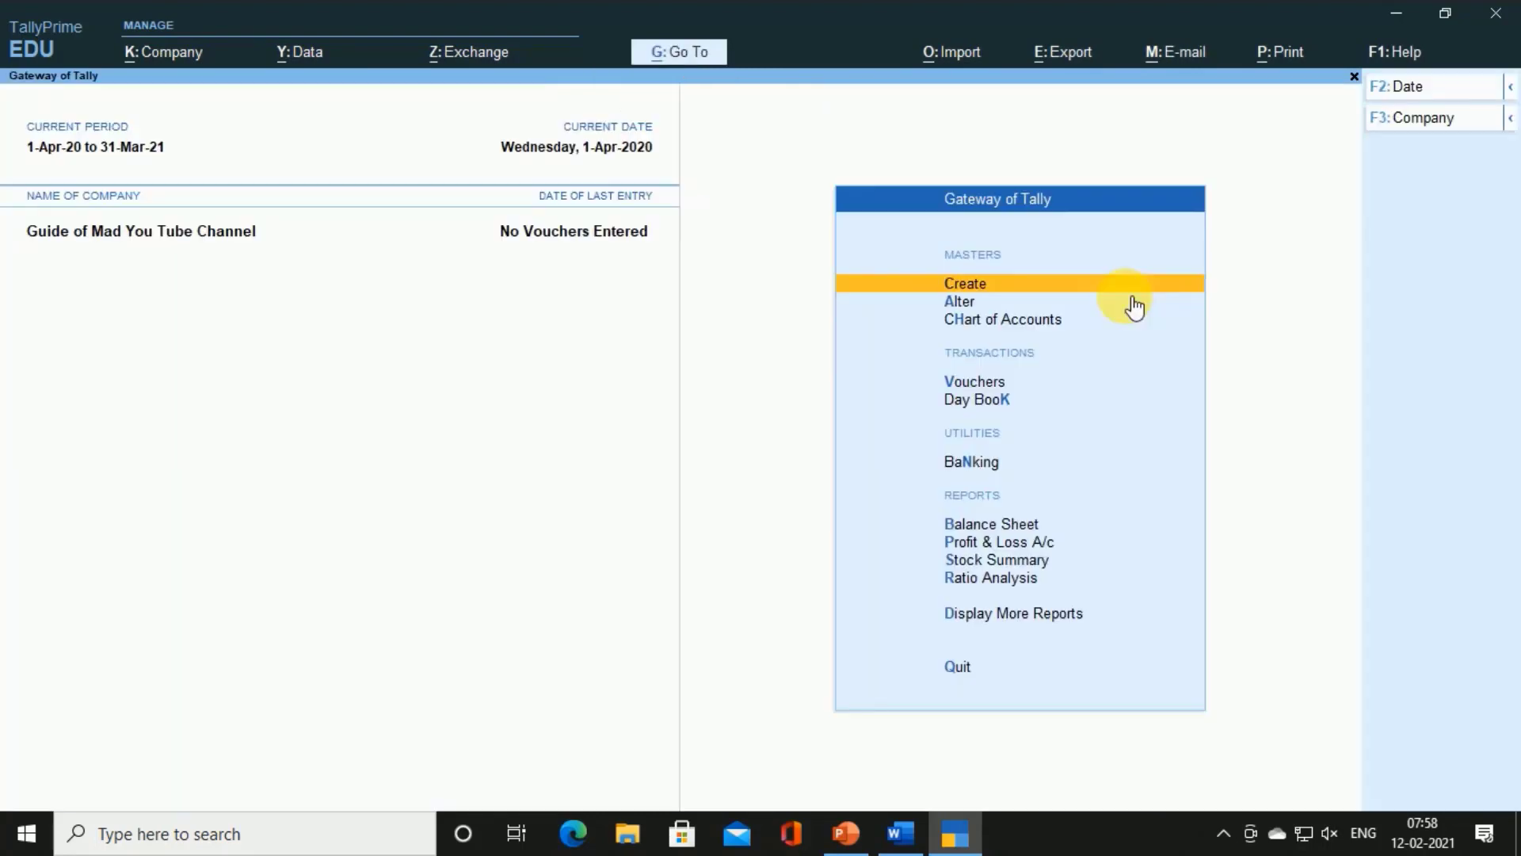
Start a new Purchase voucher in Accounting Invoice mode
{"action": "key", "text": "Down"}
{"action": "key", "text": "Down"}
{"action": "key", "text": "Down"}
{"action": "key", "text": "Return"}
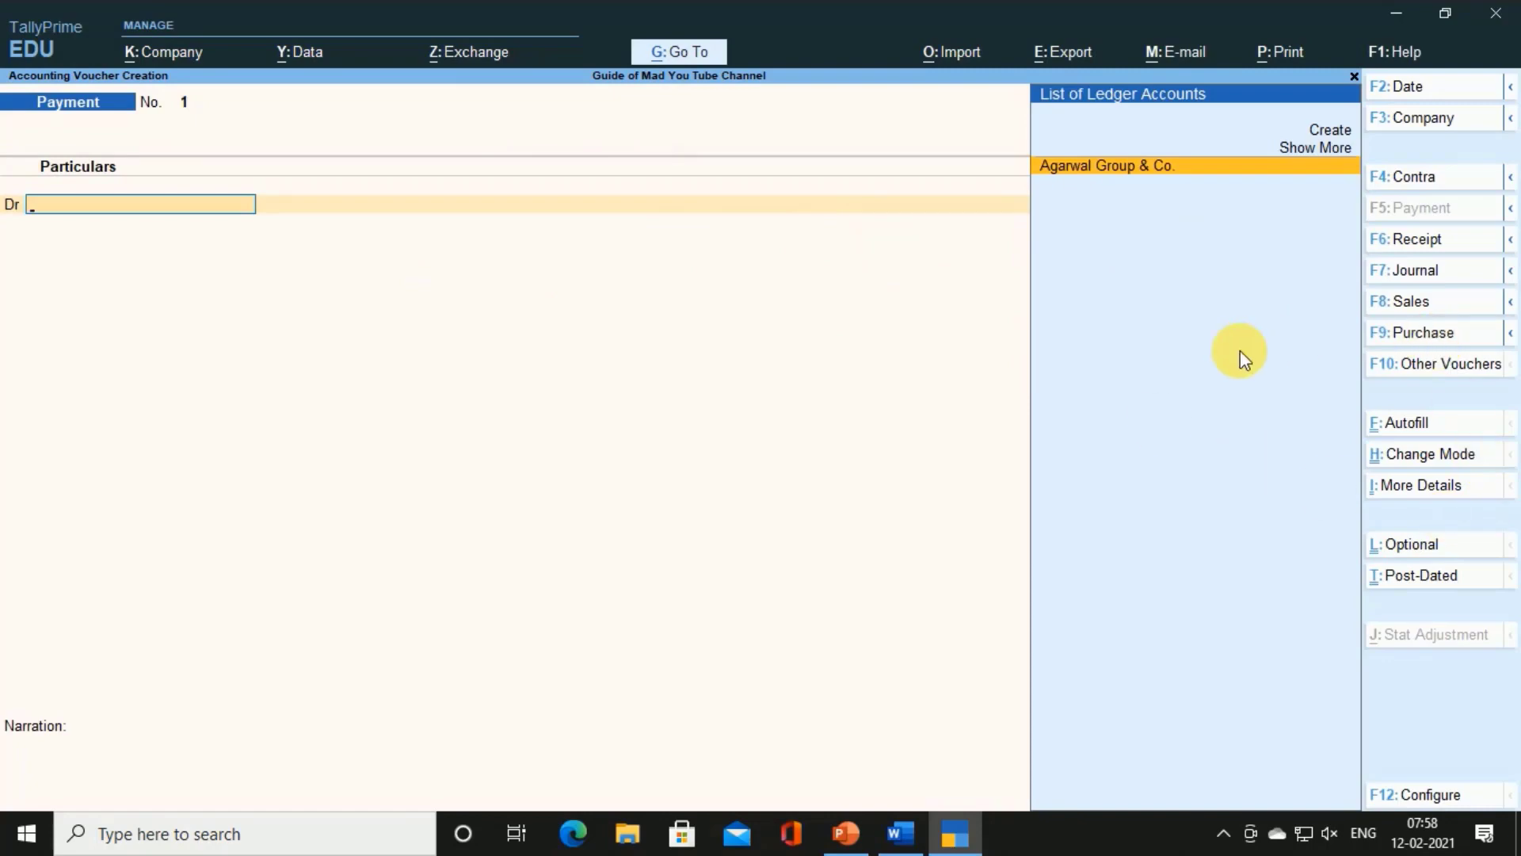
{"action": "key", "text": "alt+Tab"}
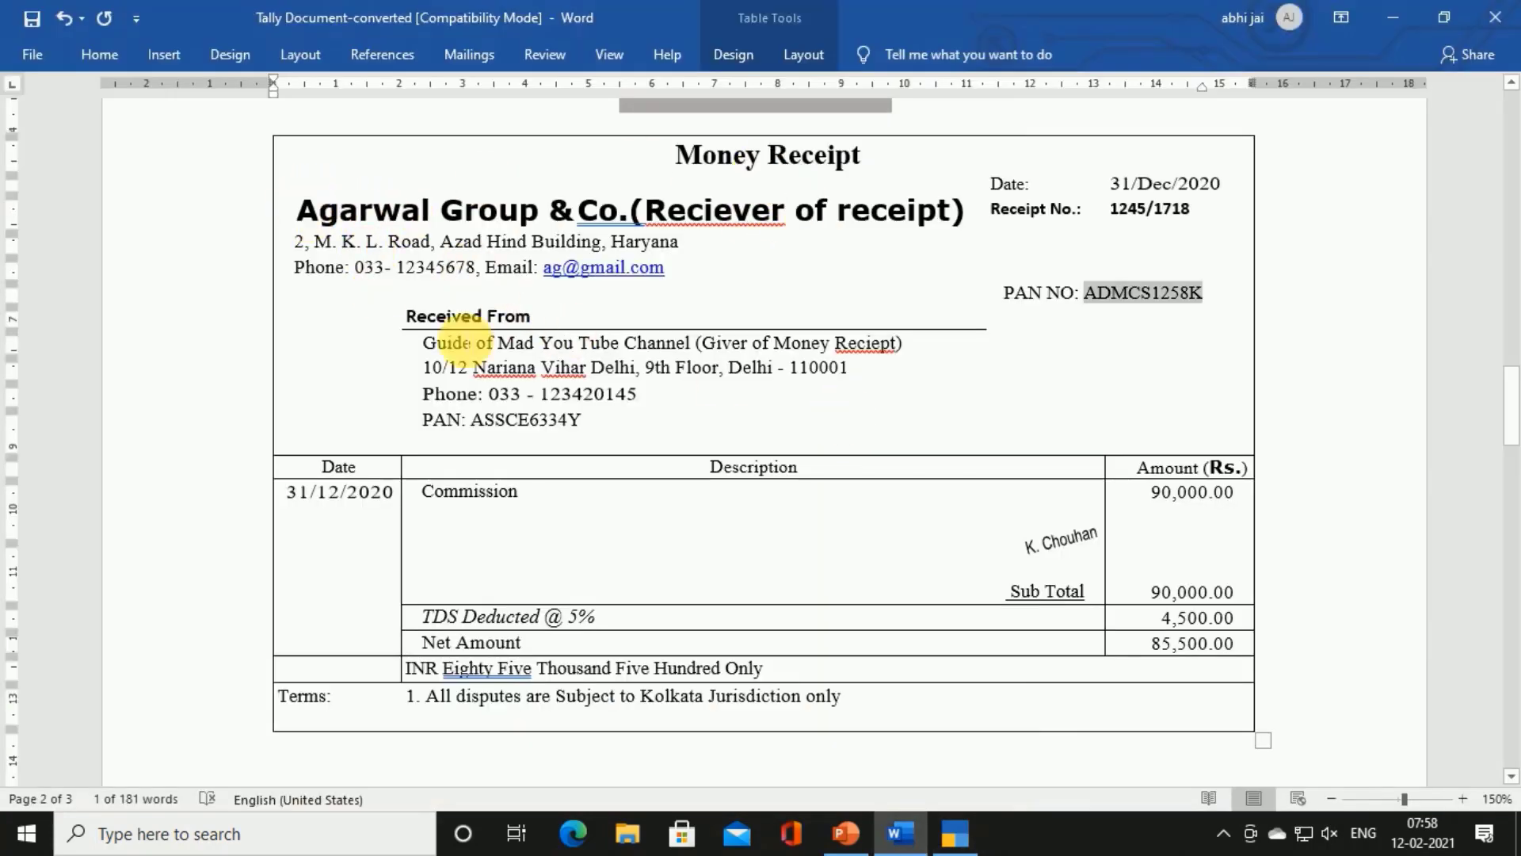
{"action": "key", "text": "alt+Tab"}
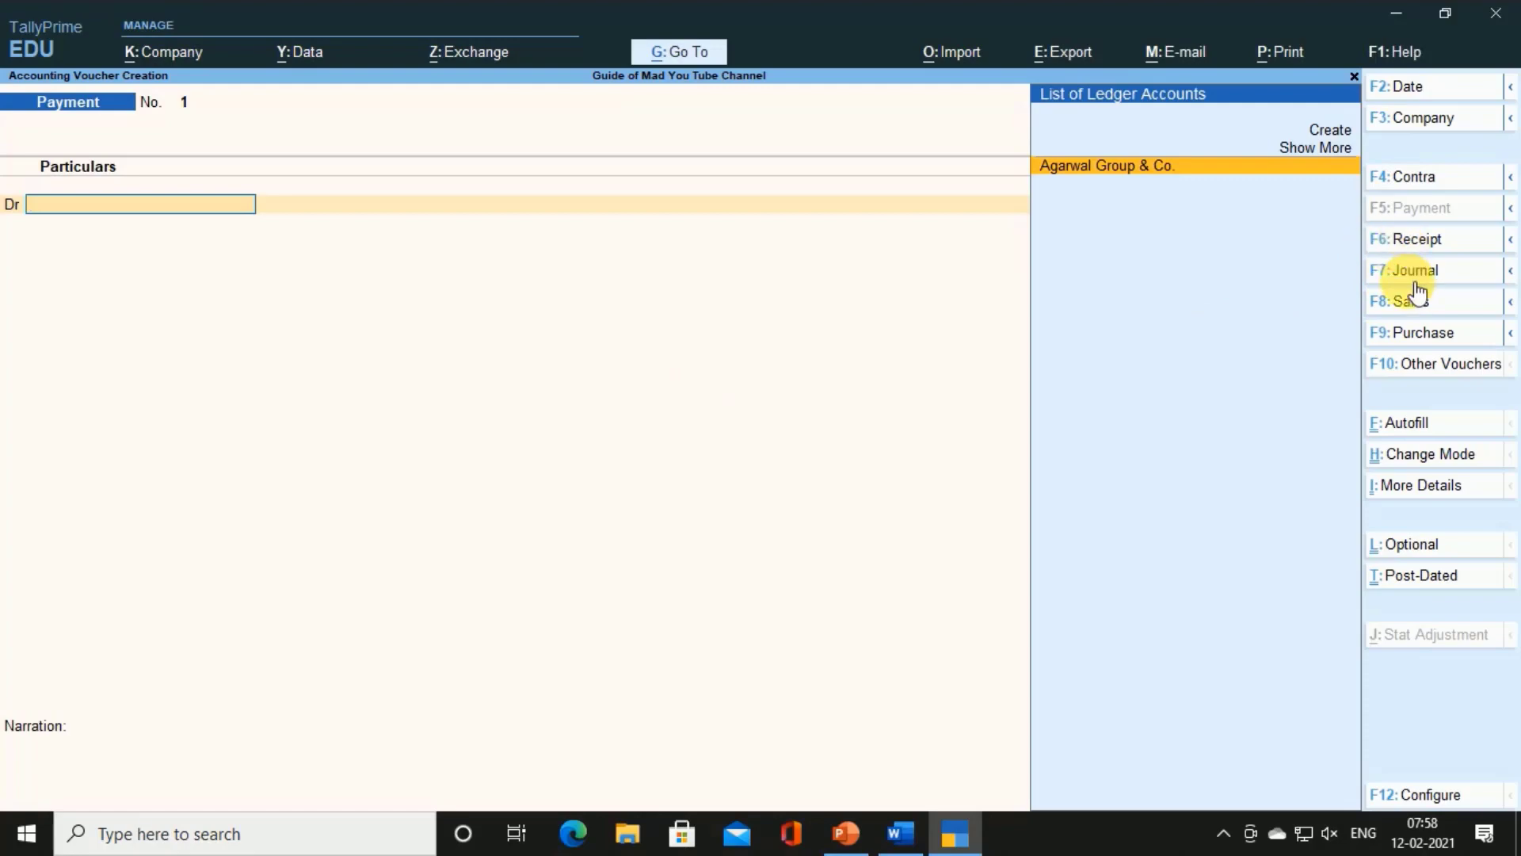
{"action": "key", "text": "F9"}
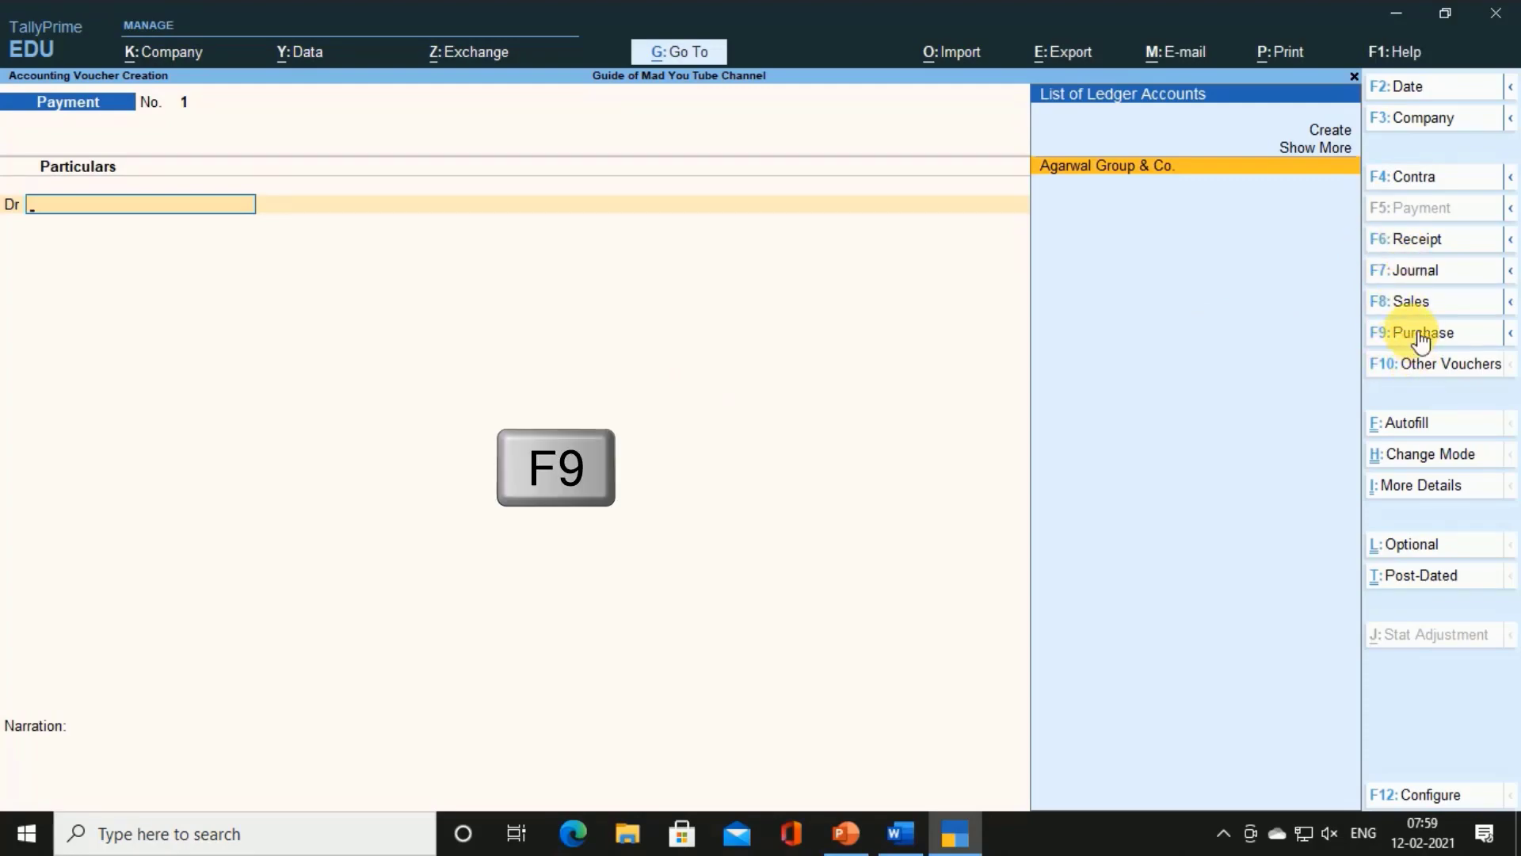
{"action": "left_click", "coordinate": [1415, 334]}
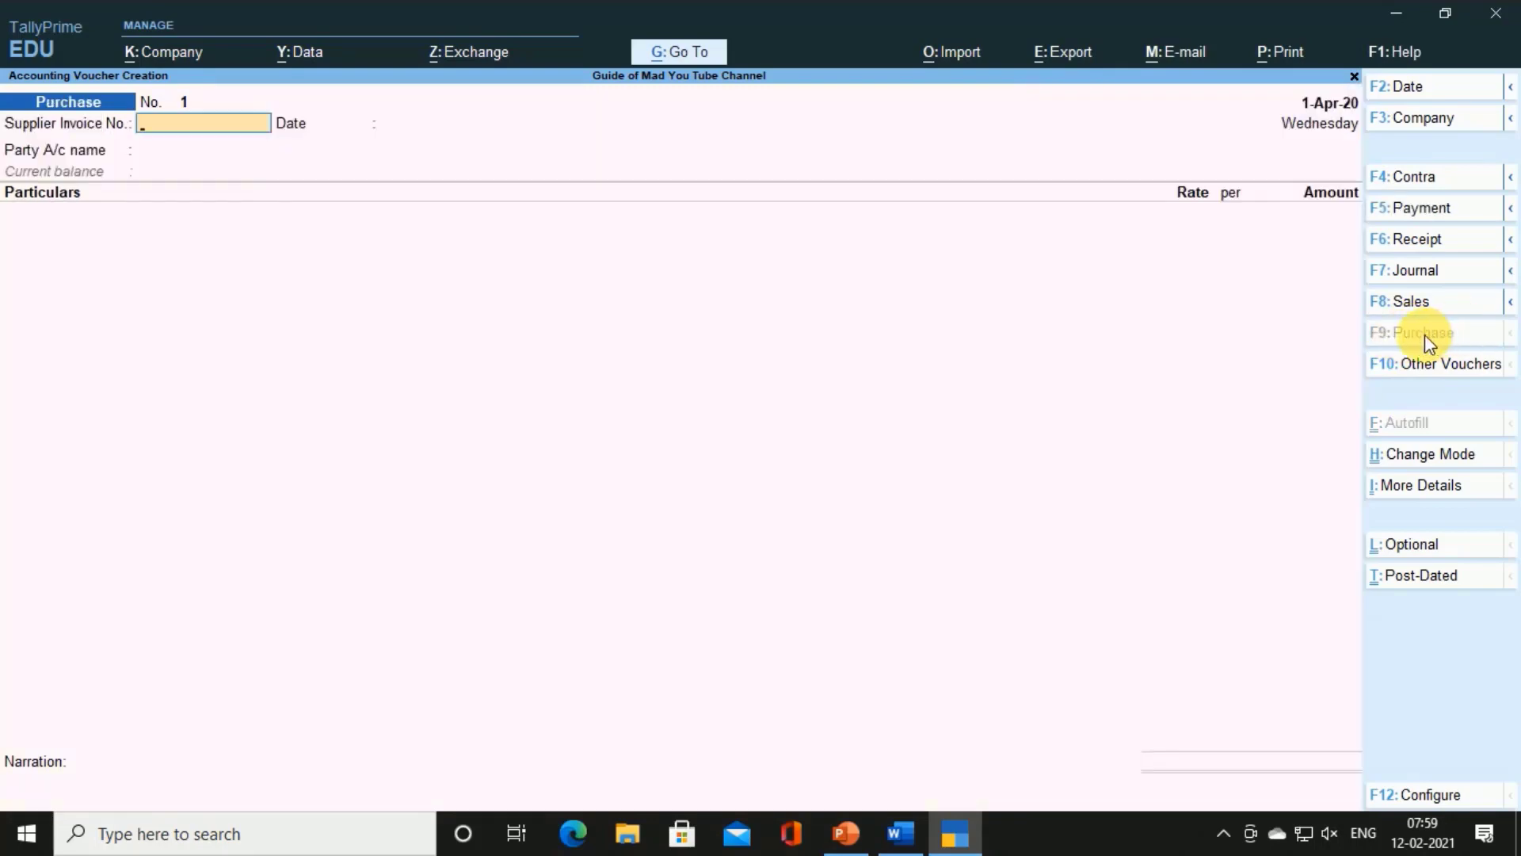
{"action": "key", "text": "ctrl+h"}
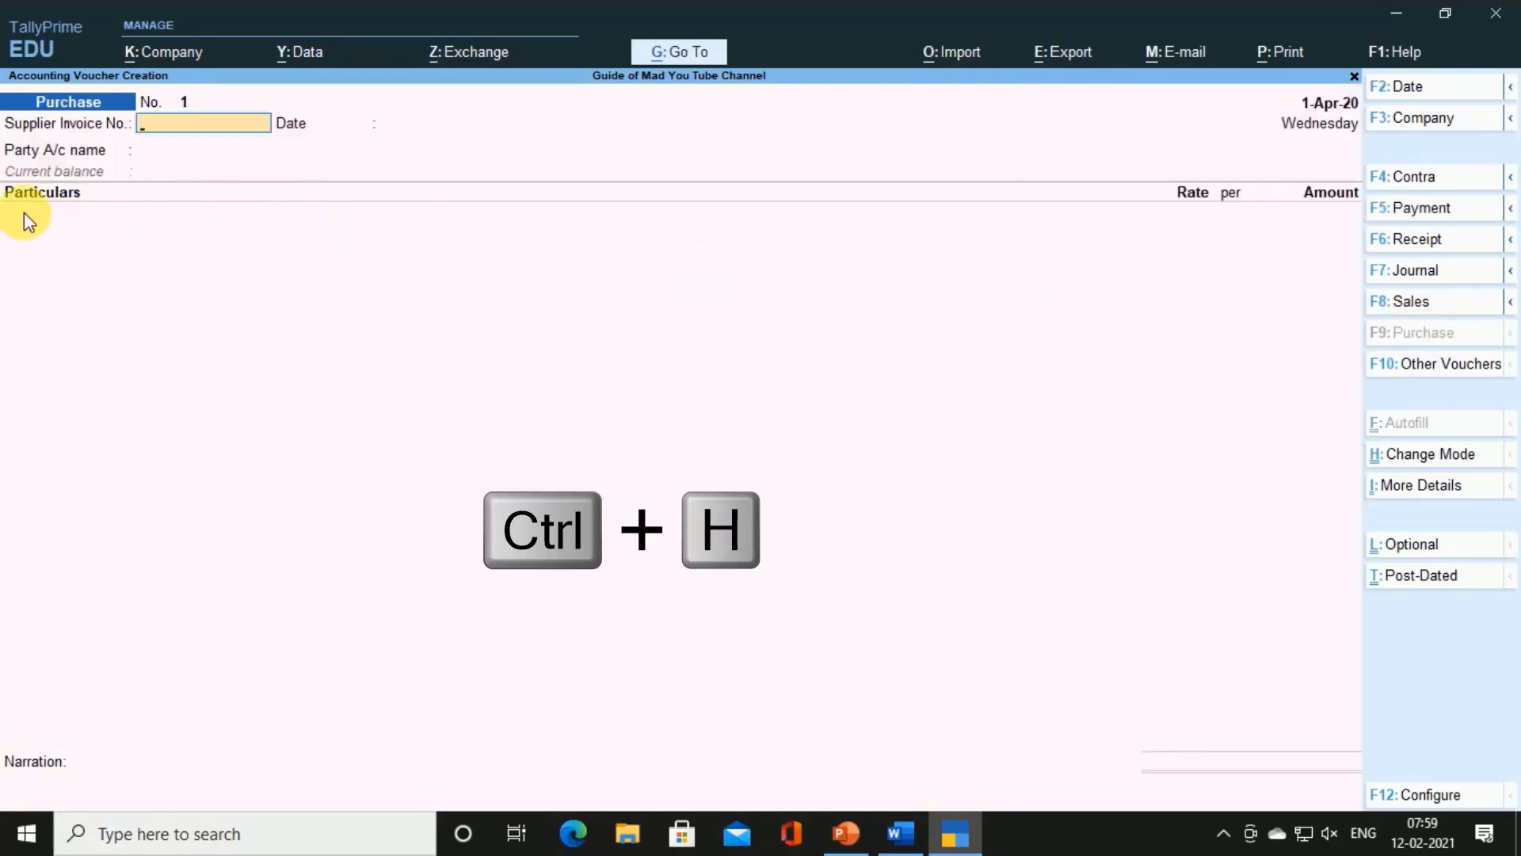
{"action": "key", "text": "ctrl+h"}
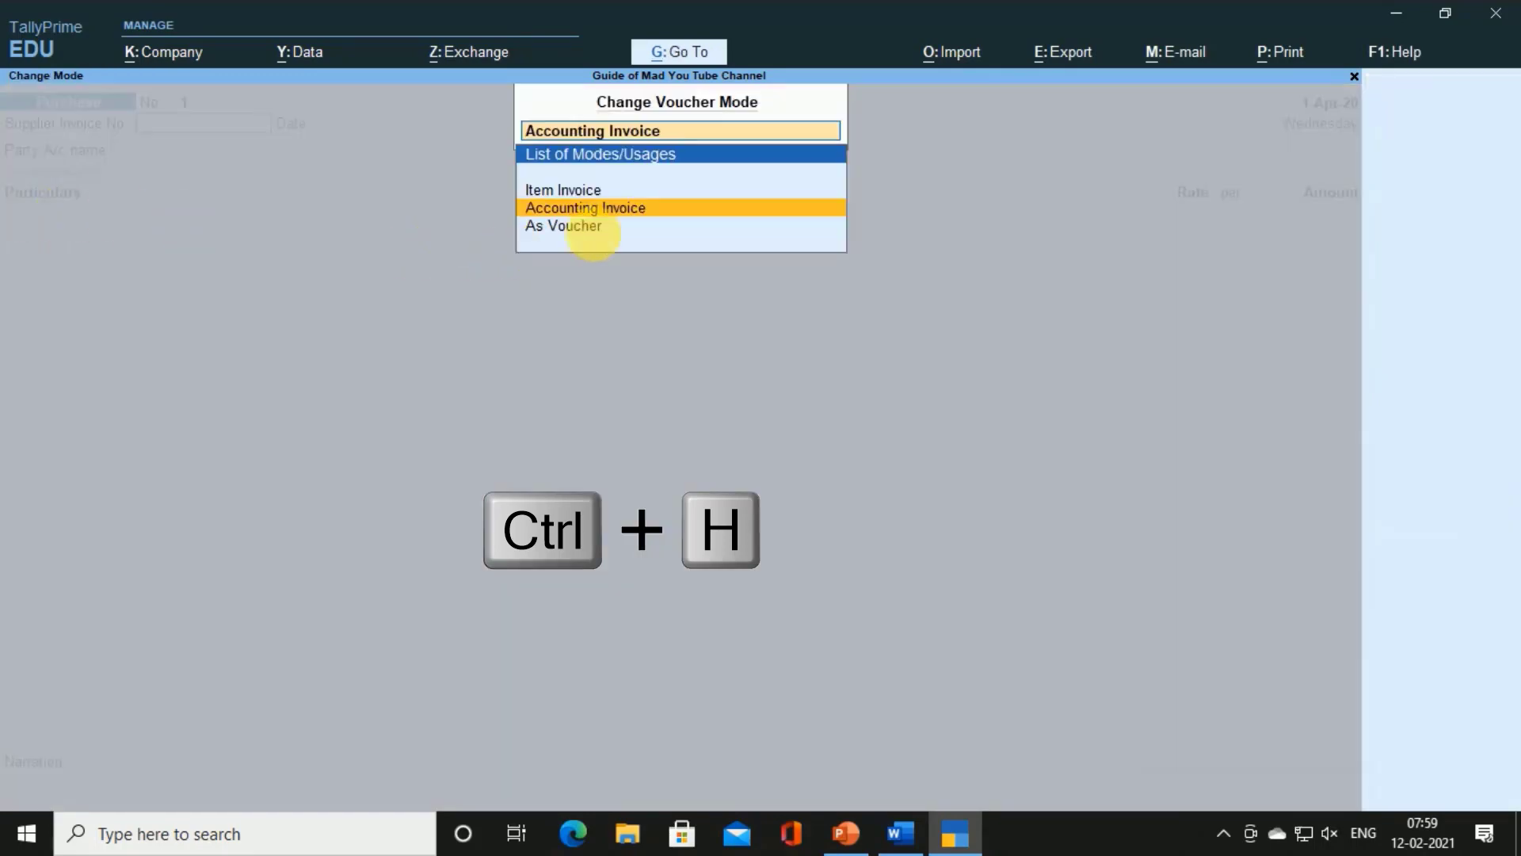
{"action": "left_click", "coordinate": [592, 211]}
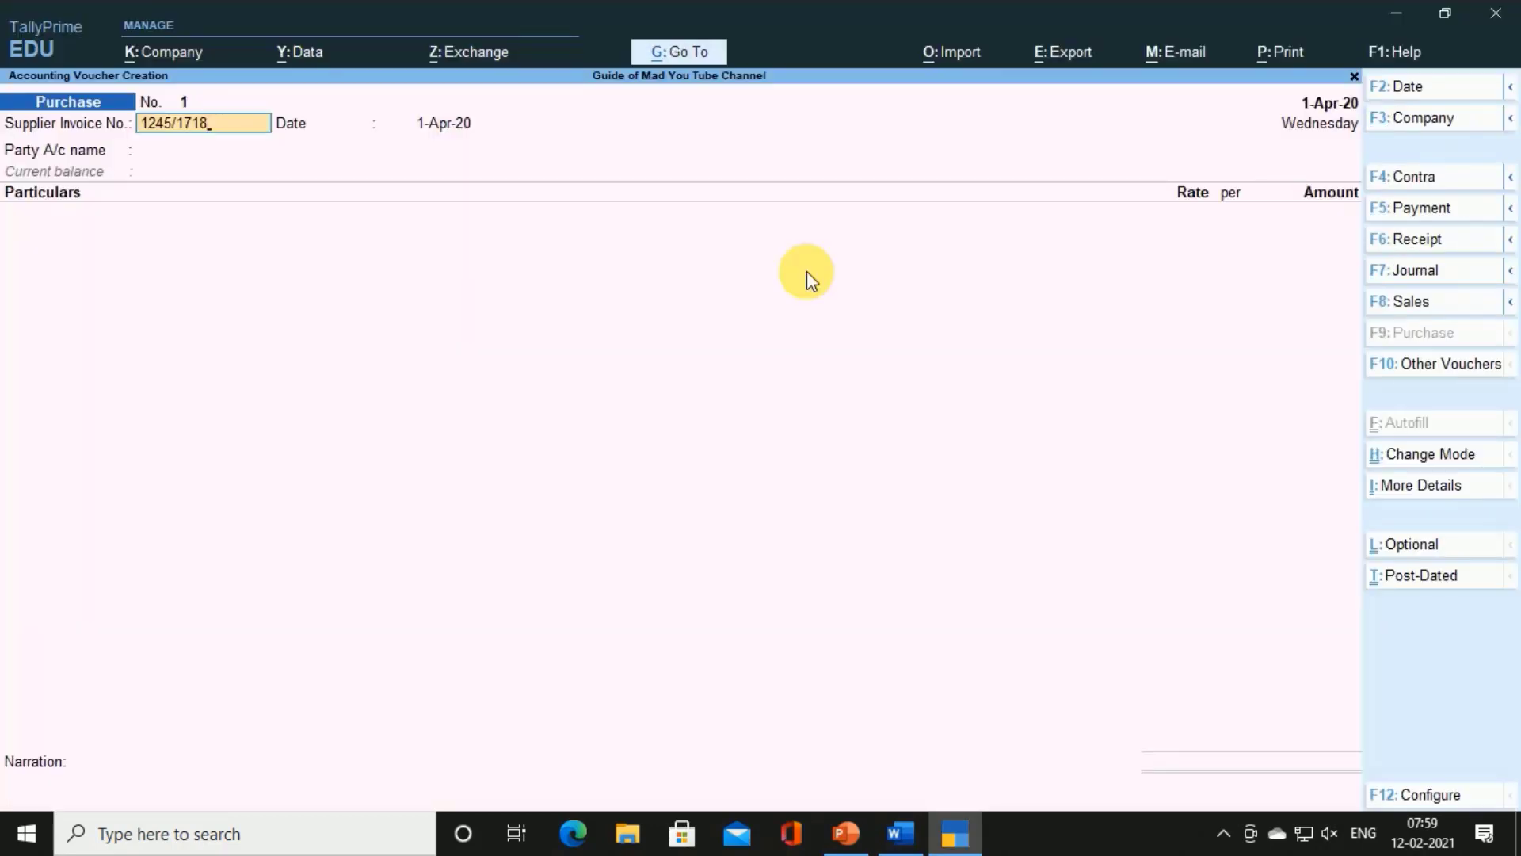
Enter supplier invoice 1245/1718 and party Agarwal Group & Co., then select 'Commission' on the Word receipt
{"action": "key", "text": "Return"}
{"action": "key", "text": "Return"}
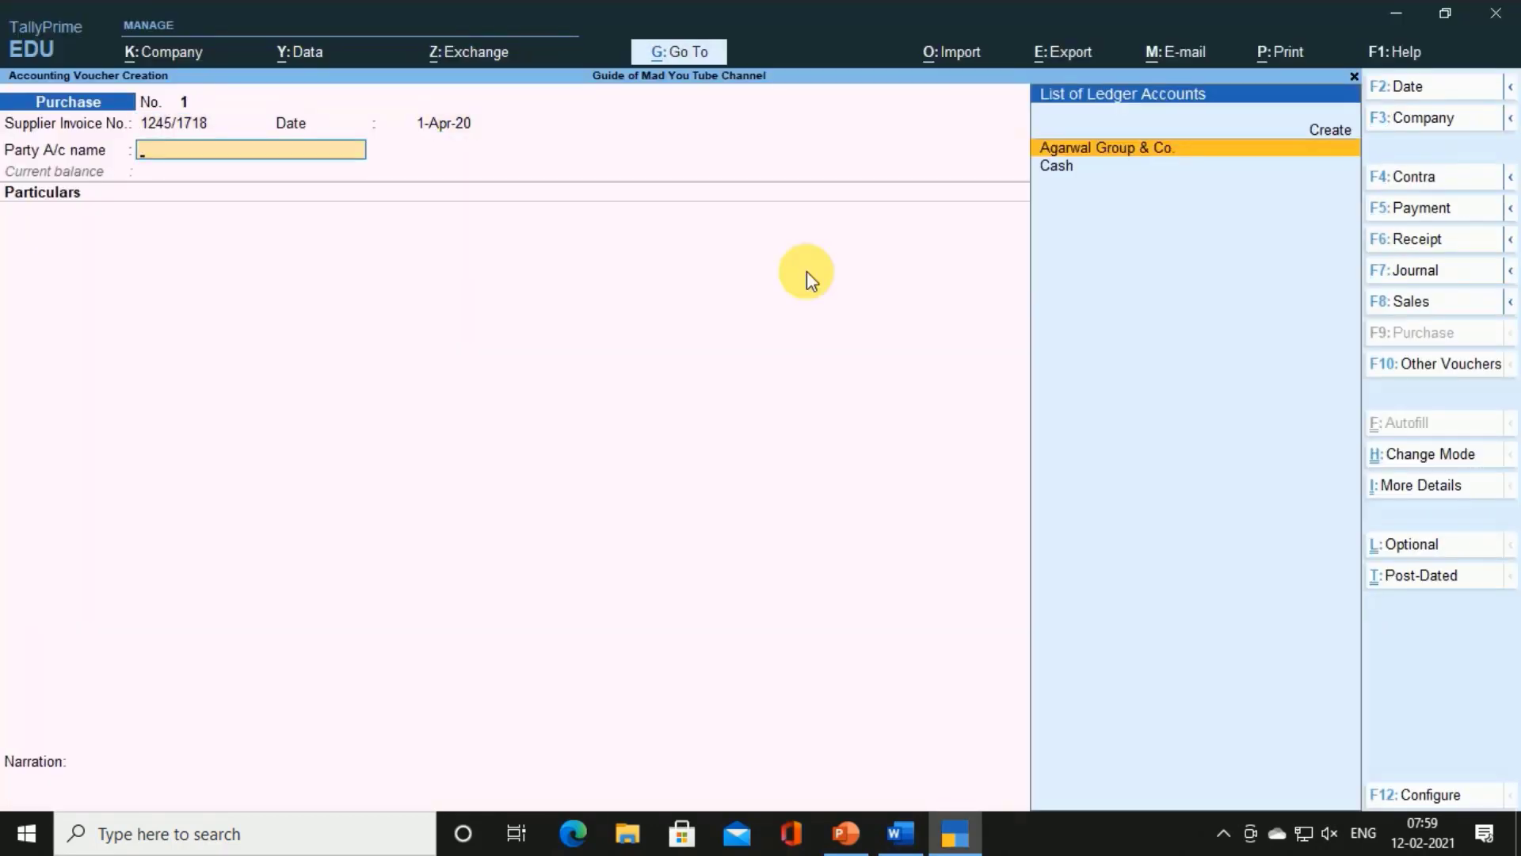
{"action": "key", "text": "Return"}
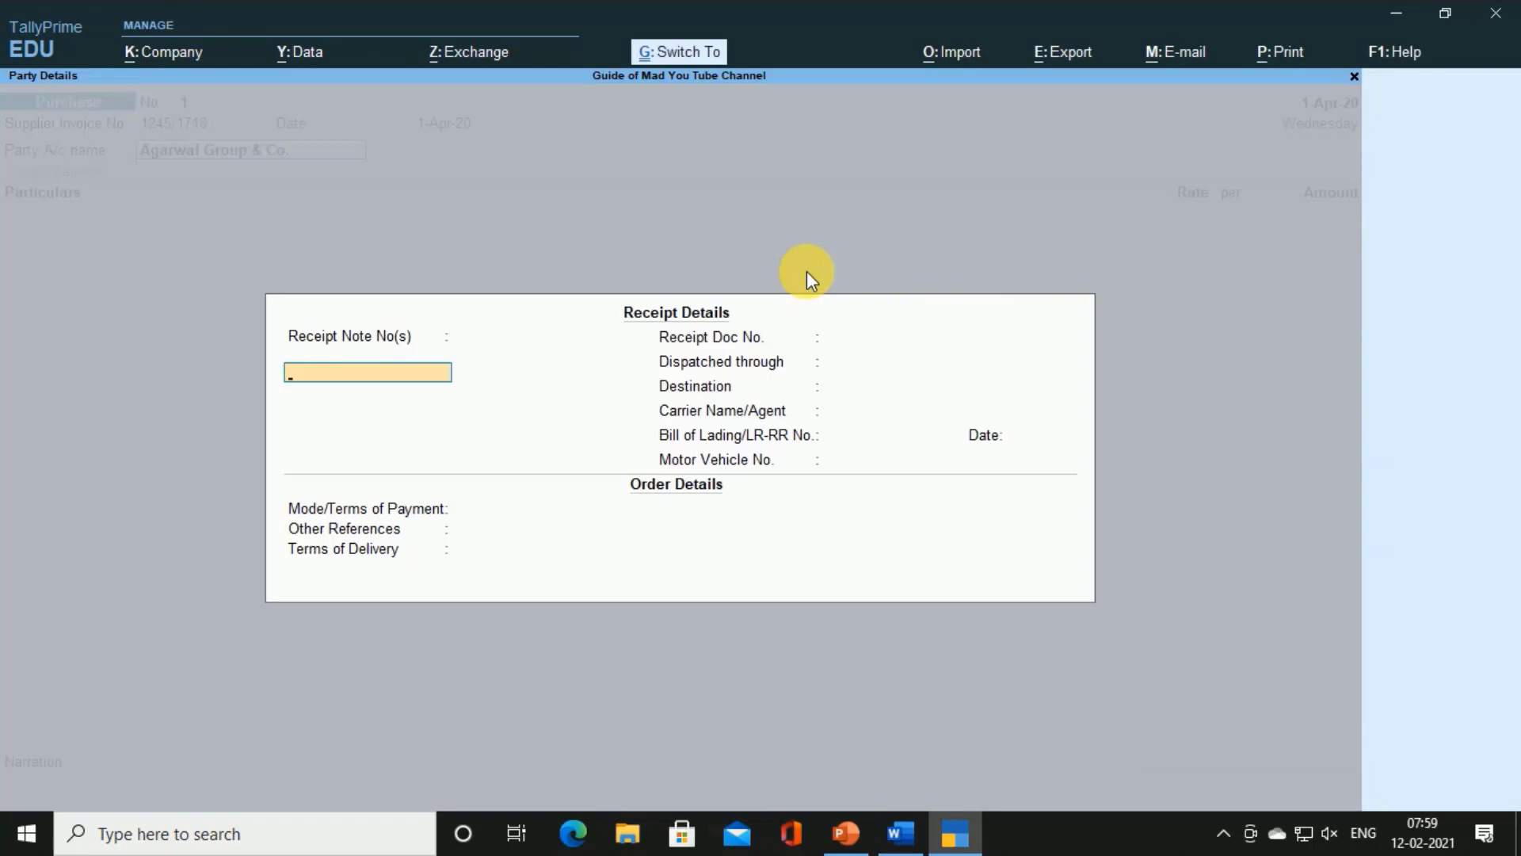
{"action": "key", "text": "ctrl+a"}
{"action": "key", "text": "ctrl+a"}
{"action": "key", "text": "alt+Tab"}
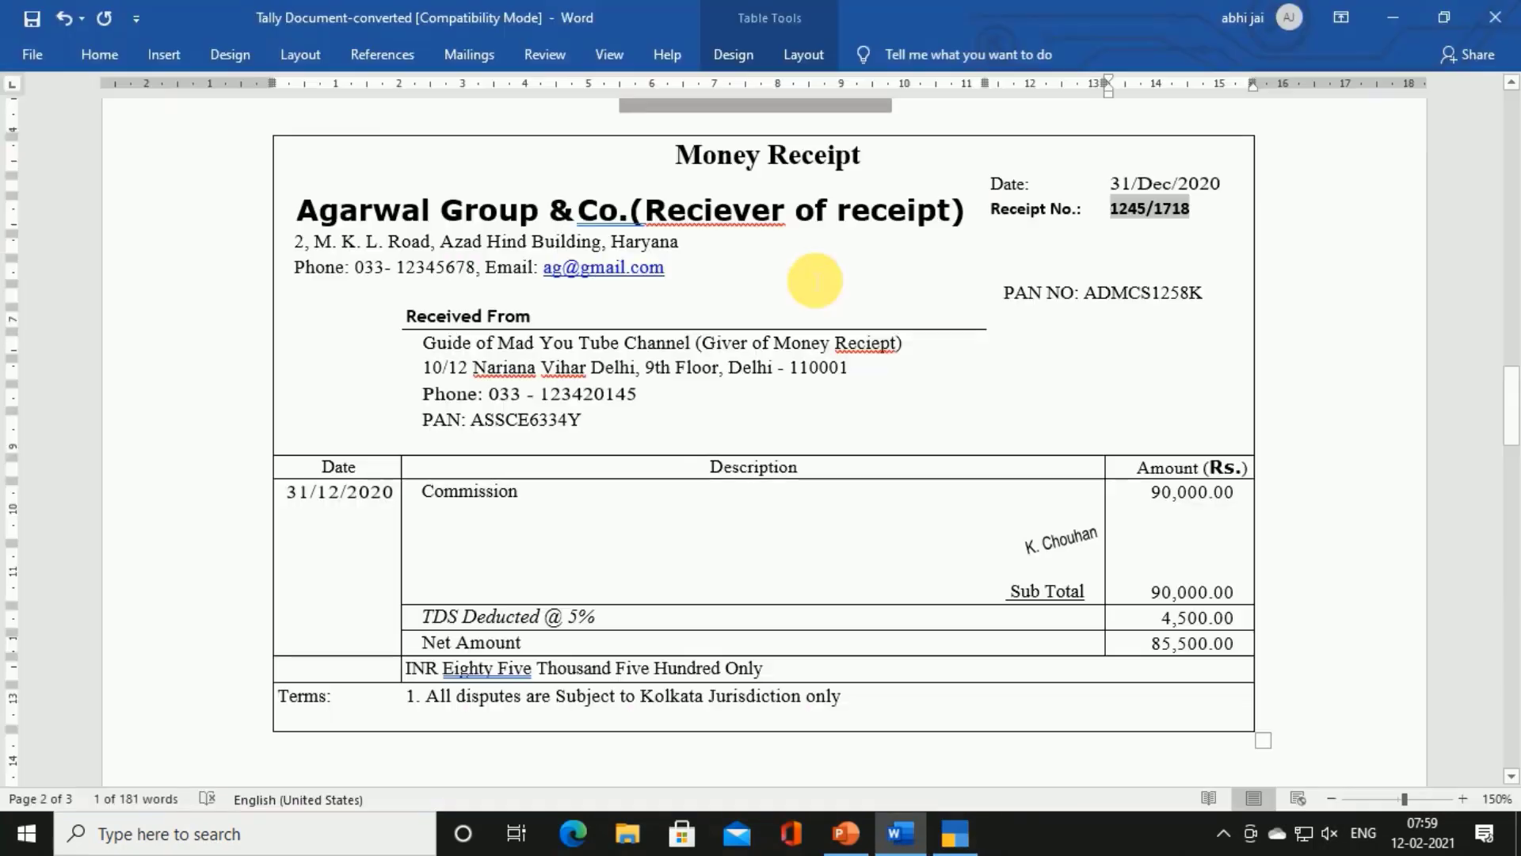
{"action": "left_click", "coordinate": [423, 500]}
{"action": "left_click_drag", "start_coordinate": [423, 499], "coordinate": [528, 501]}
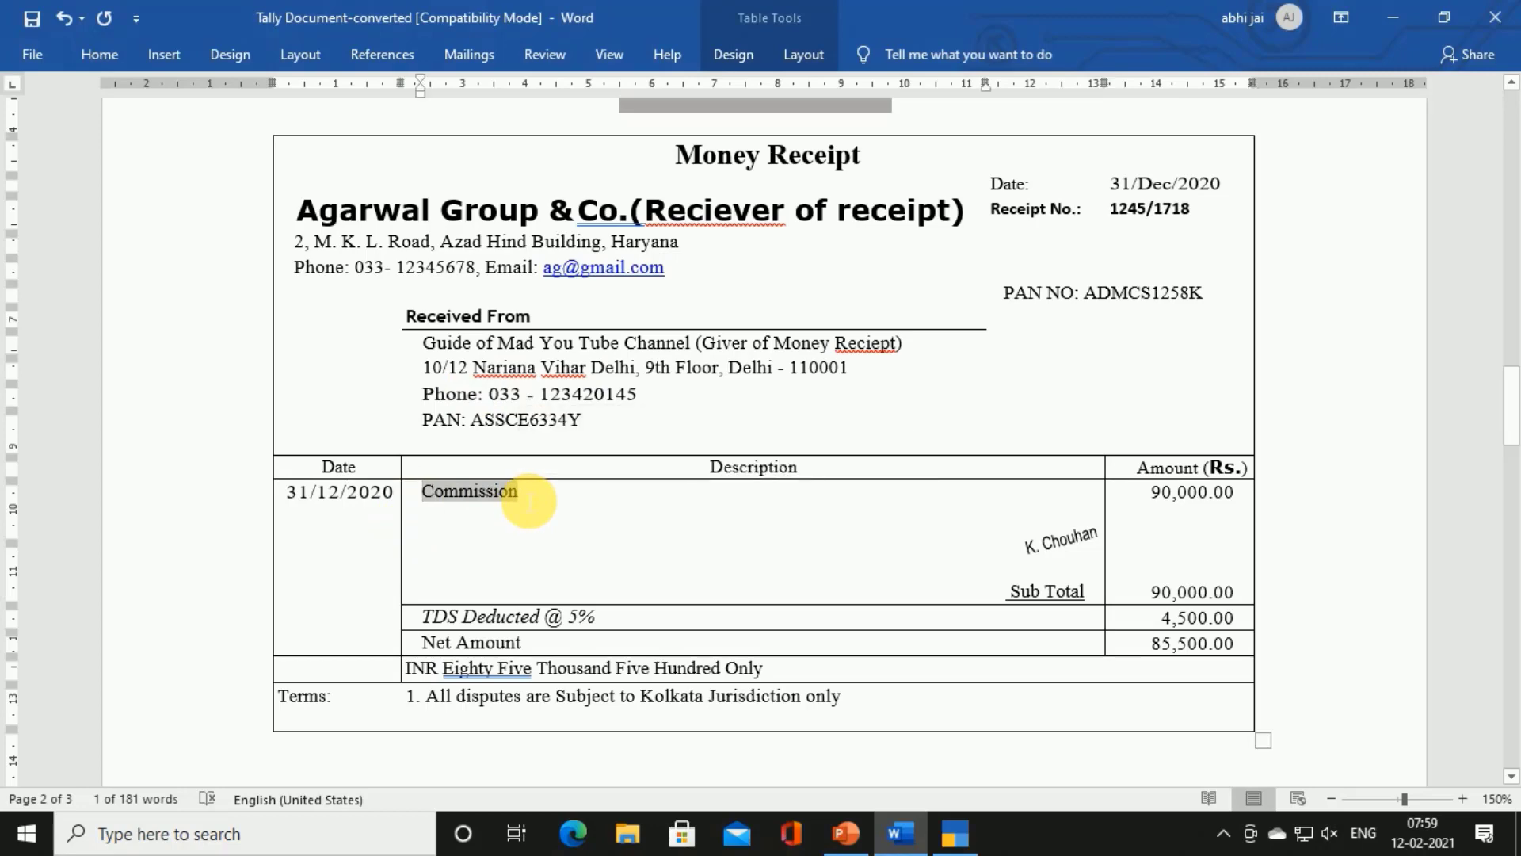
Create a new ledger named Commission under Indirect Expenses
{"action": "key", "text": "alt+Tab"}
{"action": "key", "text": "alt+c"}
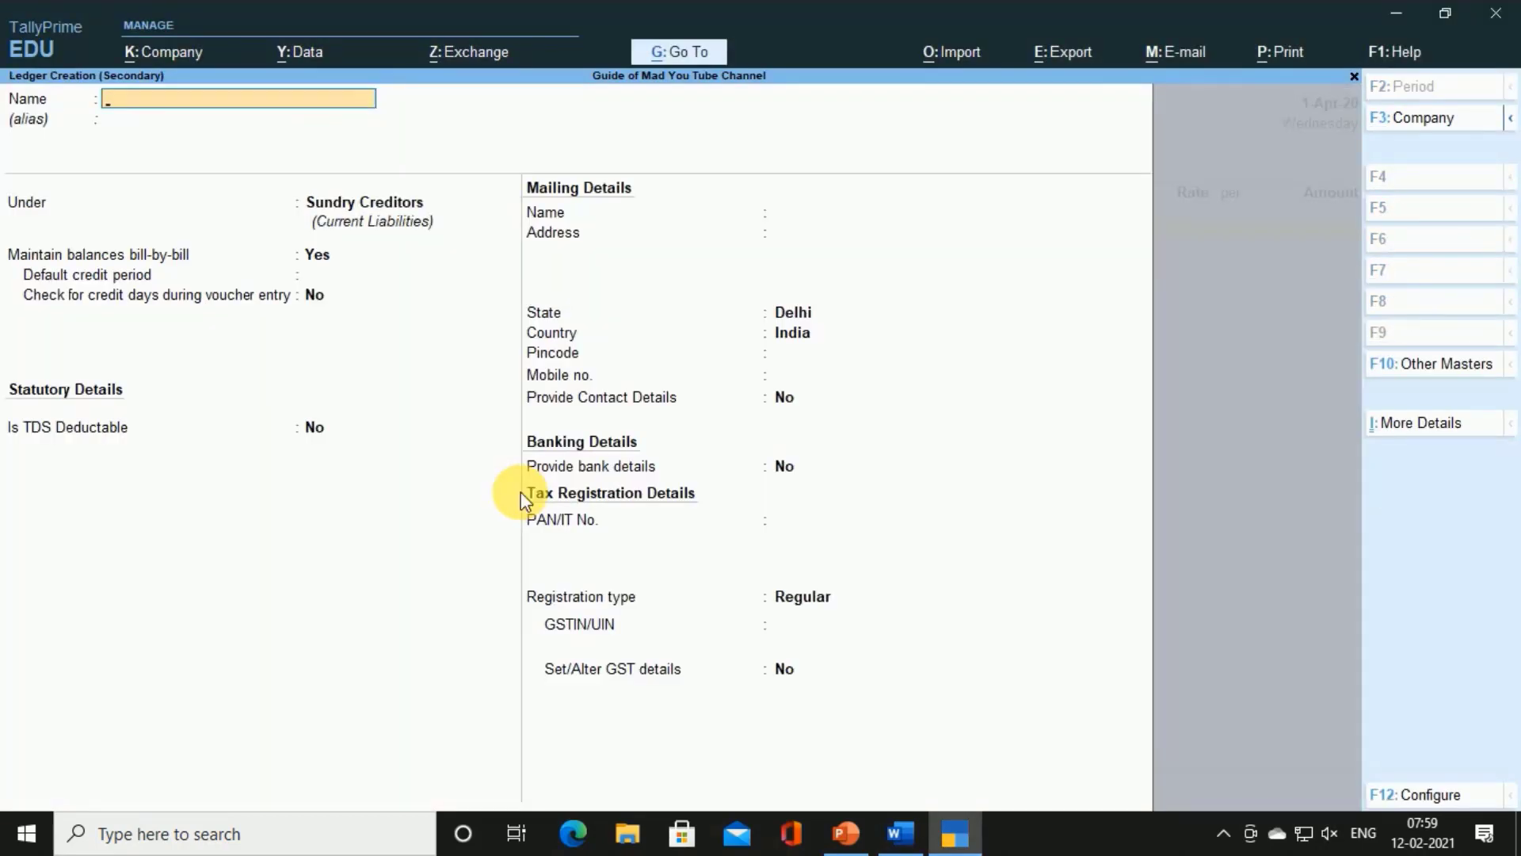
{"action": "key", "text": "ctrl+alt+v"}
{"action": "key", "text": "Return"}
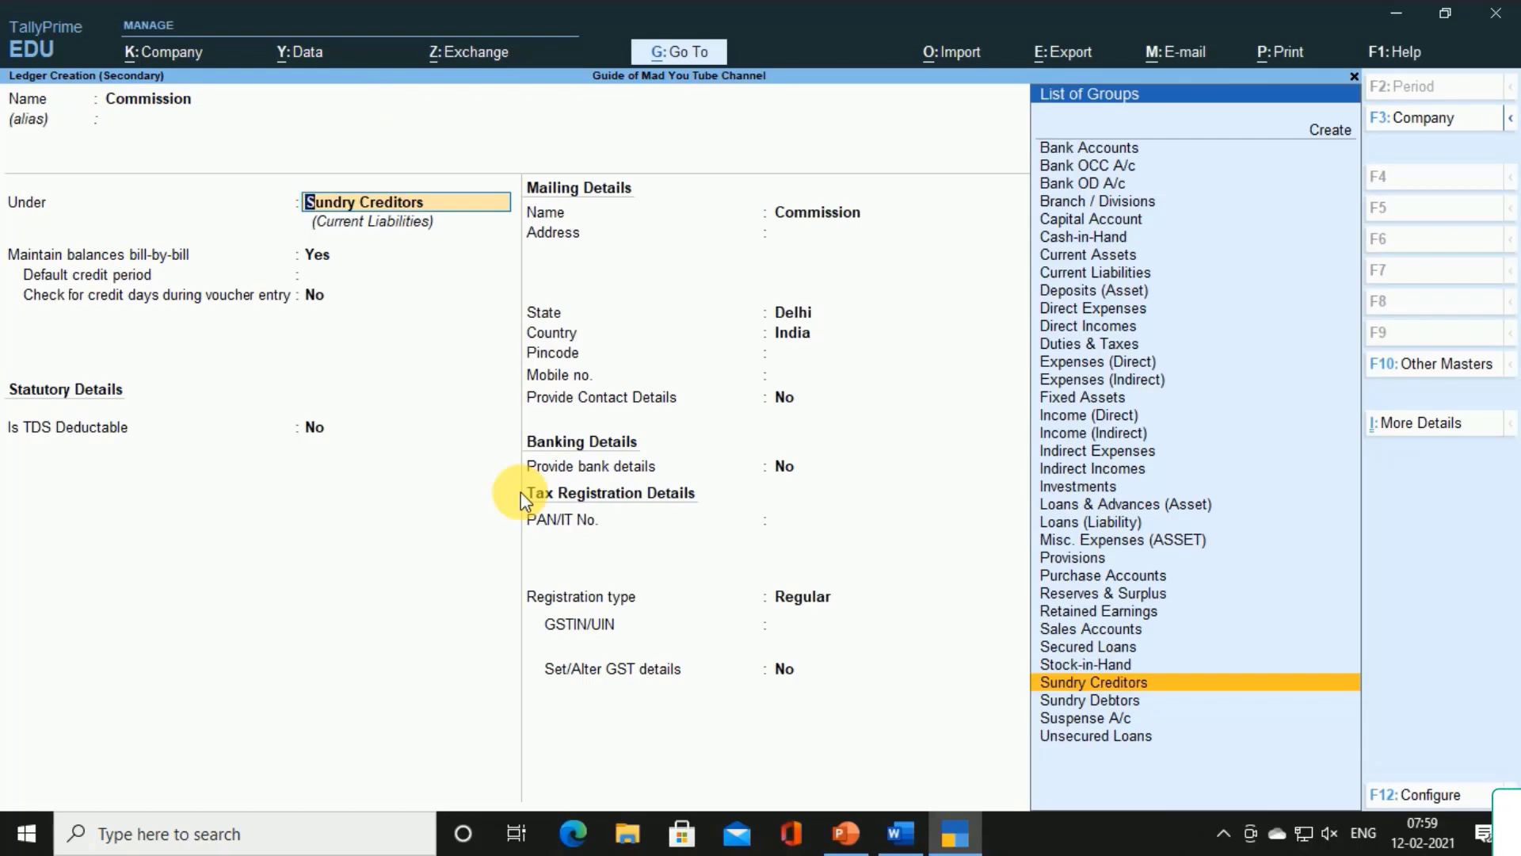
{"action": "type", "text": "In"}
{"action": "key", "text": "Down"}
{"action": "key", "text": "Down"}
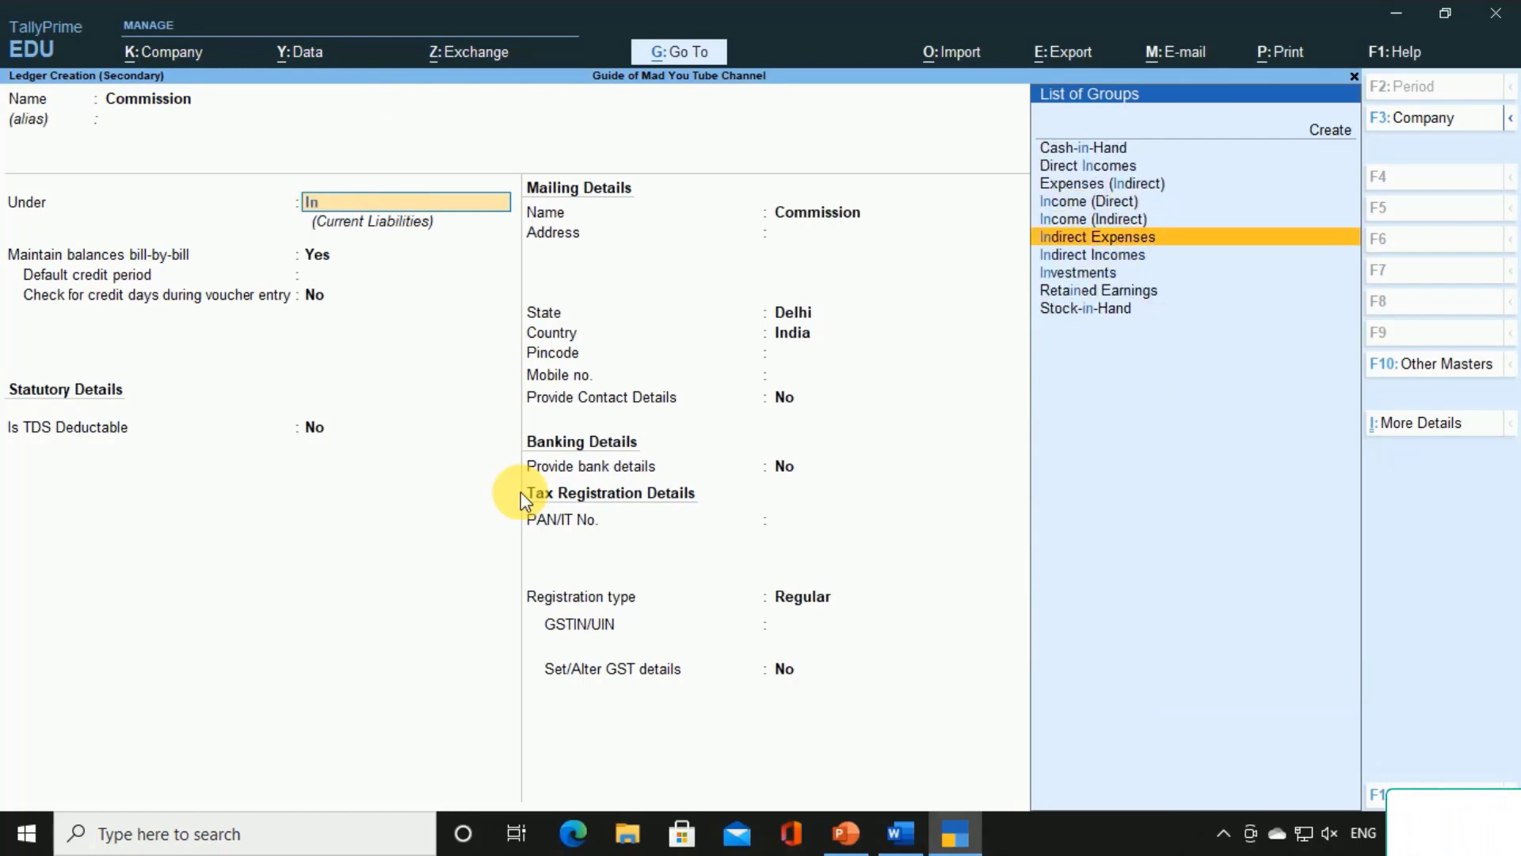
{"action": "key", "text": "Return"}
{"action": "key", "text": "Return"}
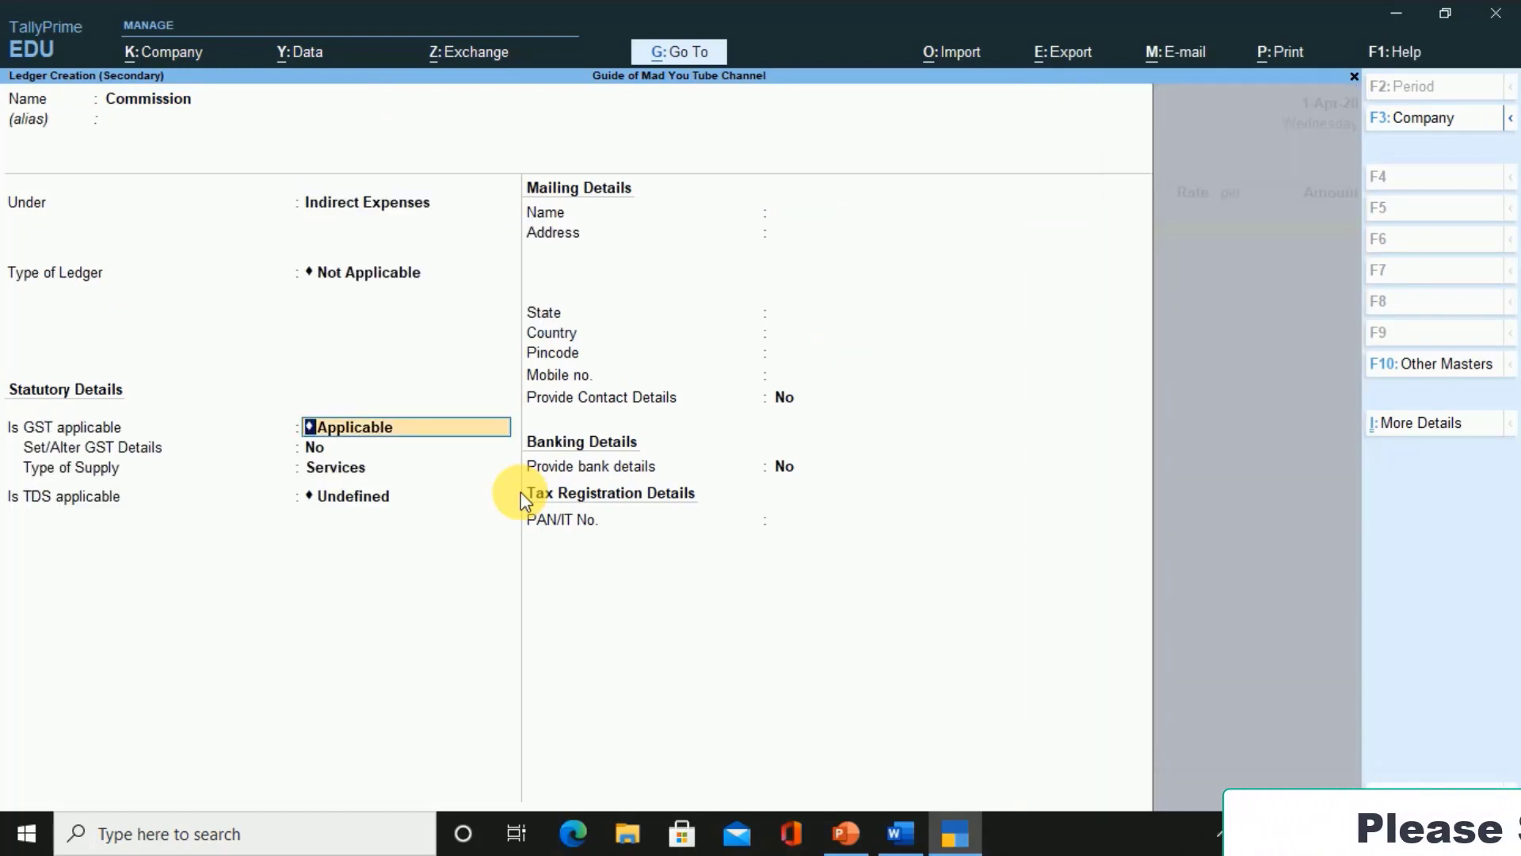
Set GST to Not Applicable and TDS to Applicable, and begin creating a new nature of payment
{"action": "type", "text": "N"}
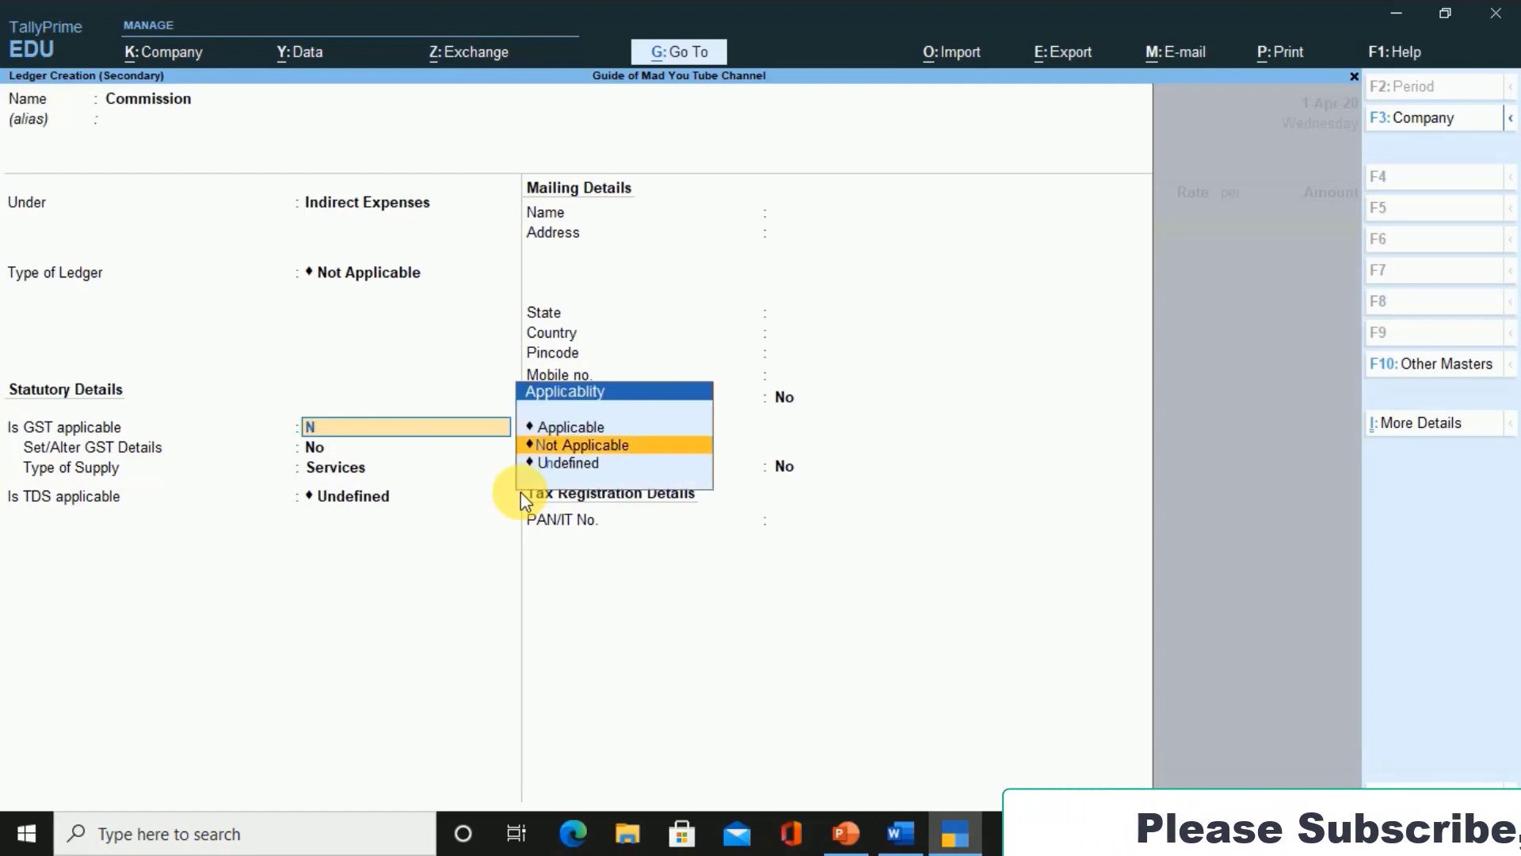
{"action": "key", "text": "Return"}
{"action": "type", "text": "A"}
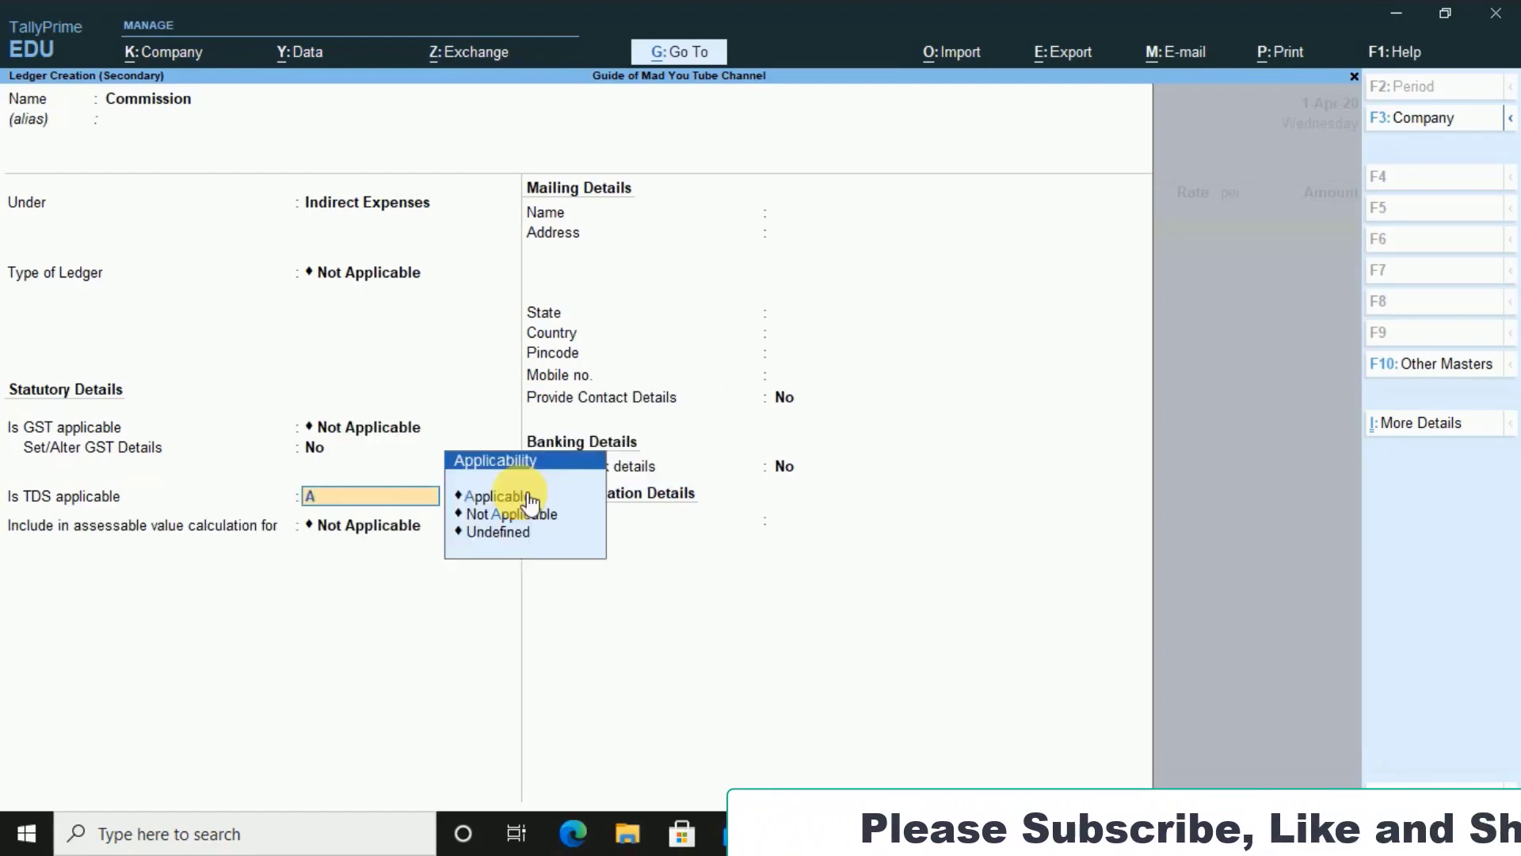
{"action": "left_click", "coordinate": [526, 499]}
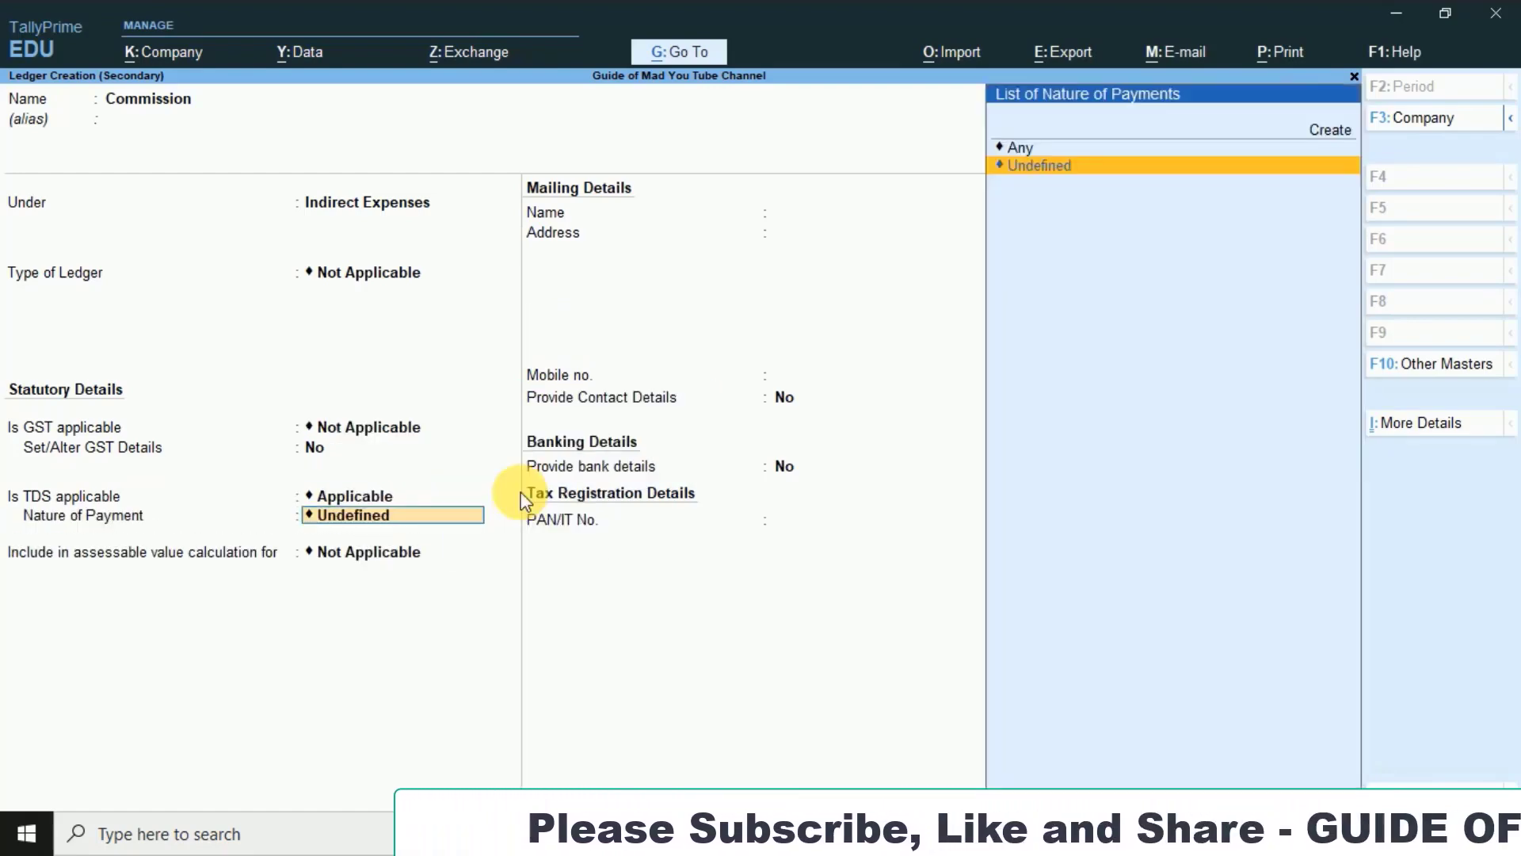
{"action": "key", "text": "Up"}
{"action": "key", "text": "Up"}
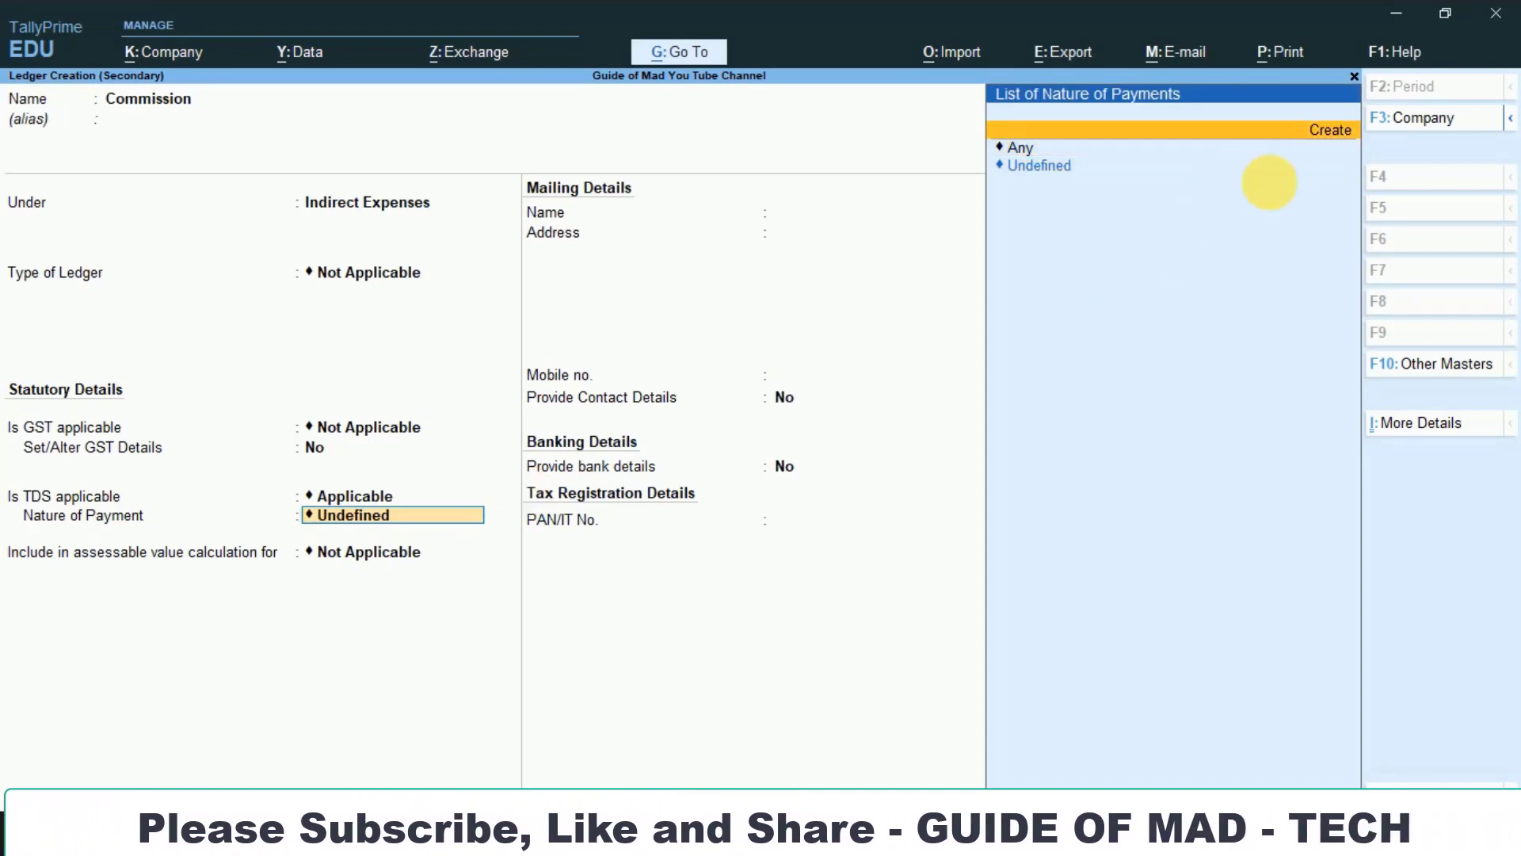
{"action": "key", "text": "Return"}
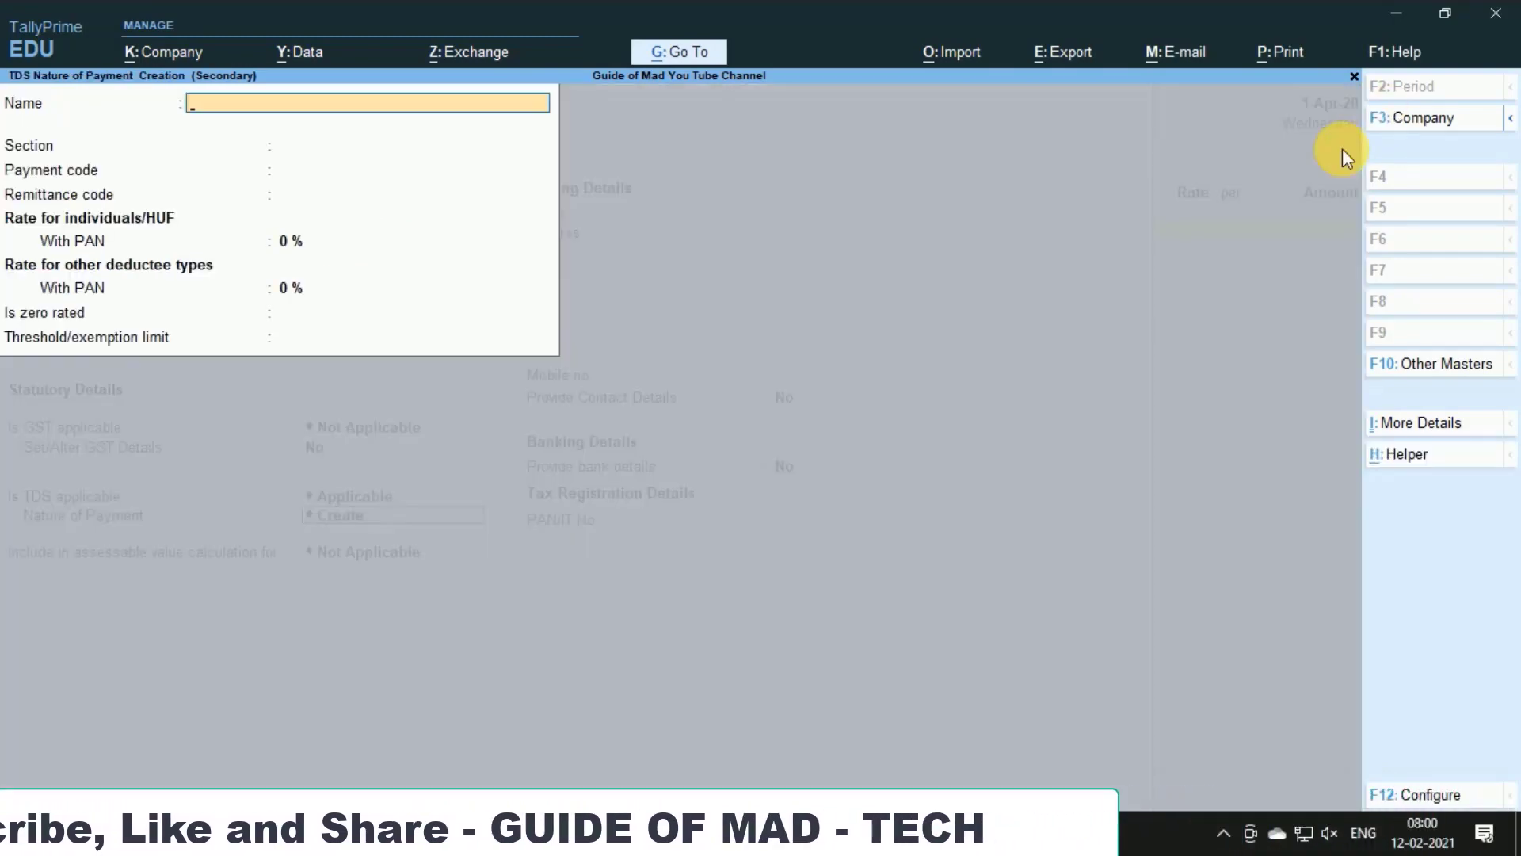
Name the TDS nature of payment 'Payment of Commission' with section 194H and payment code 94H
{"action": "key", "text": "alt+Tab"}
{"action": "key", "text": "alt+Tab"}
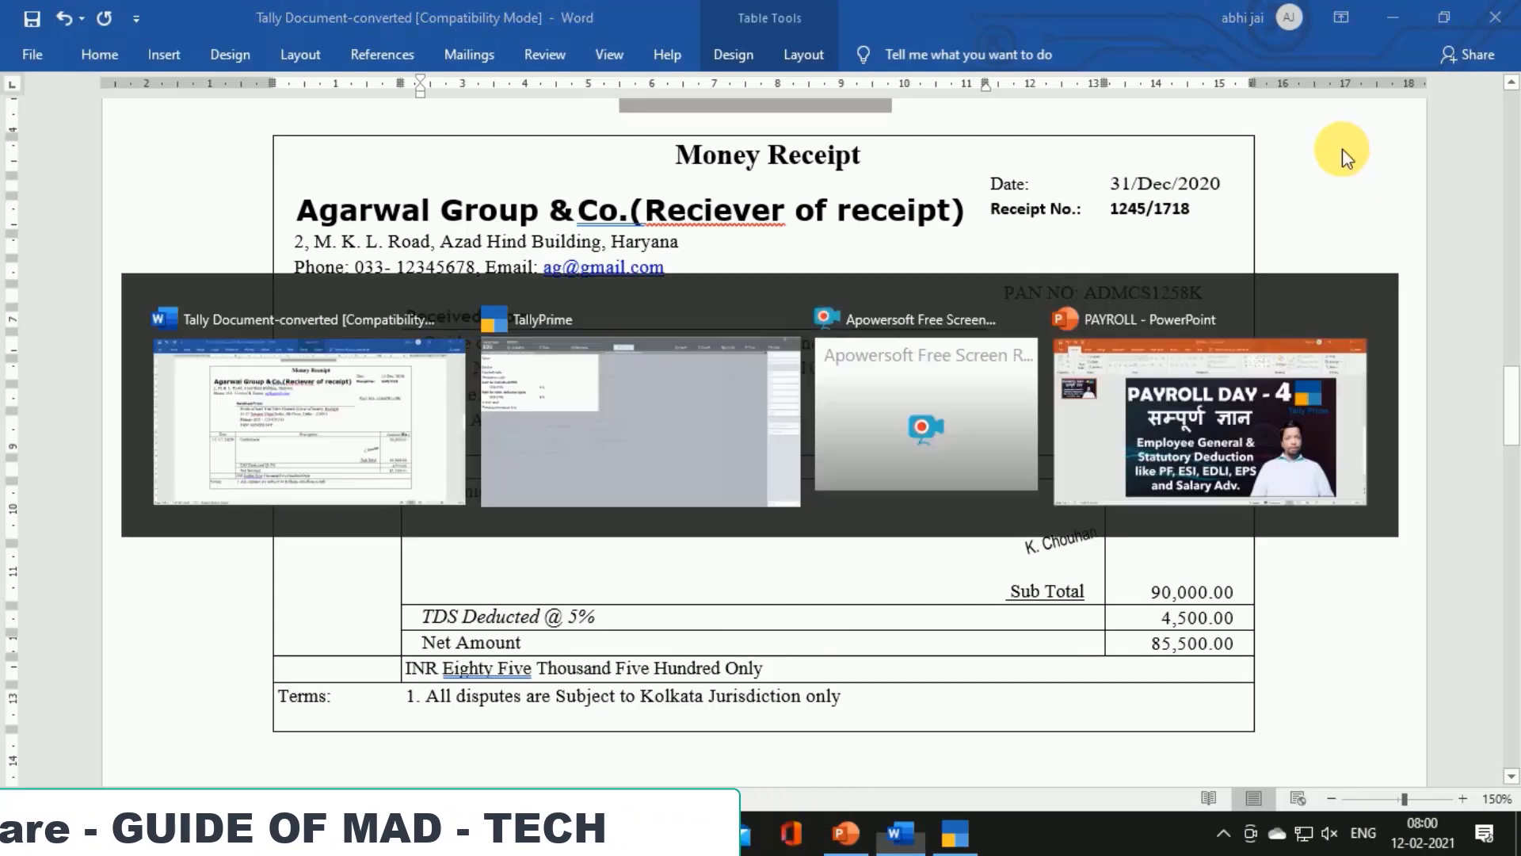
{"action": "type", "text": "Payment"}
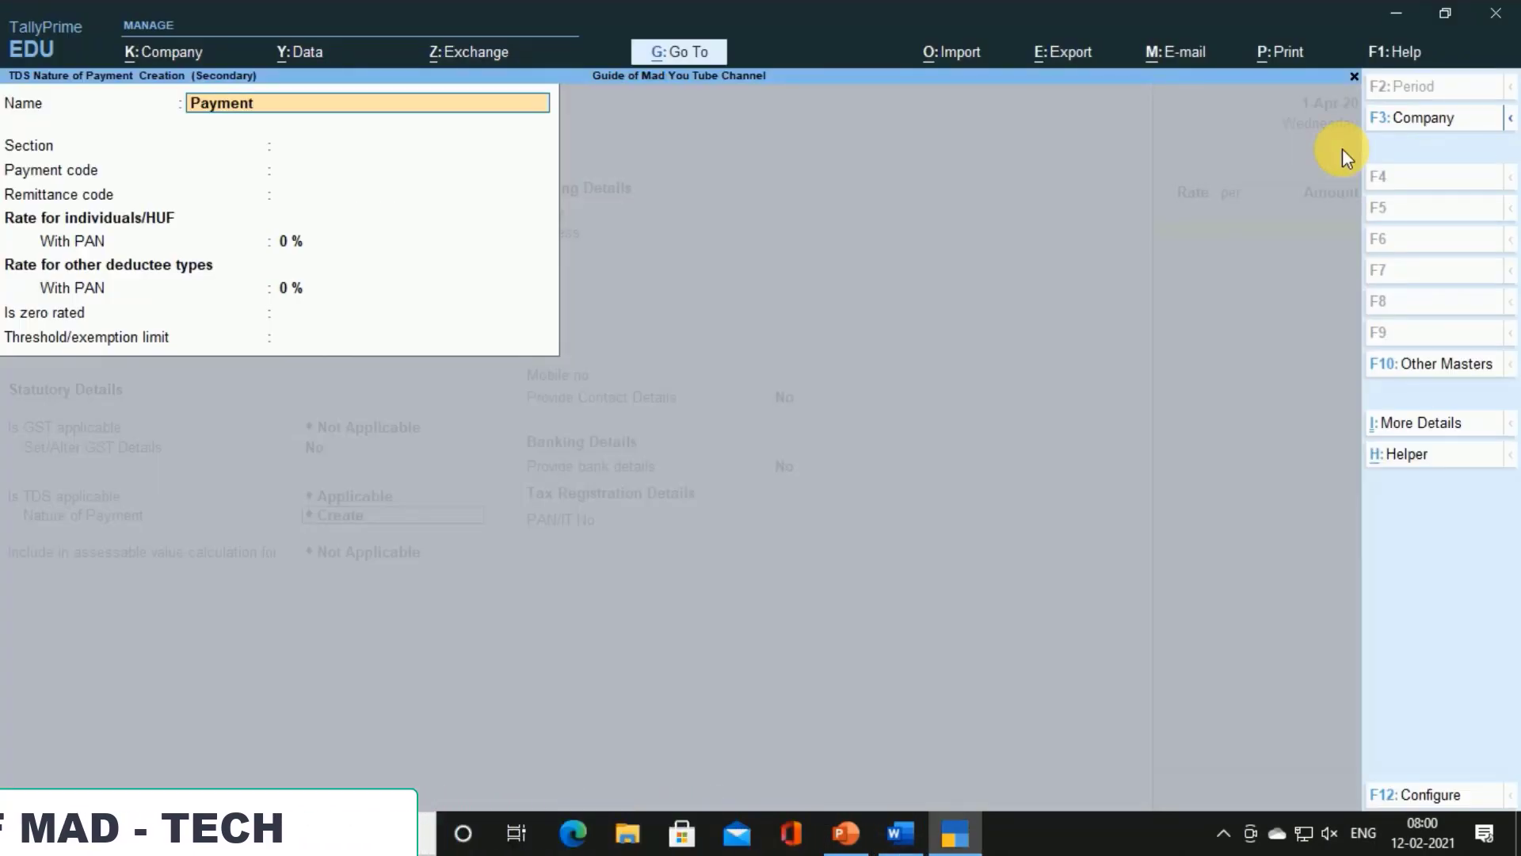
{"action": "type", "text": " of Commis"}
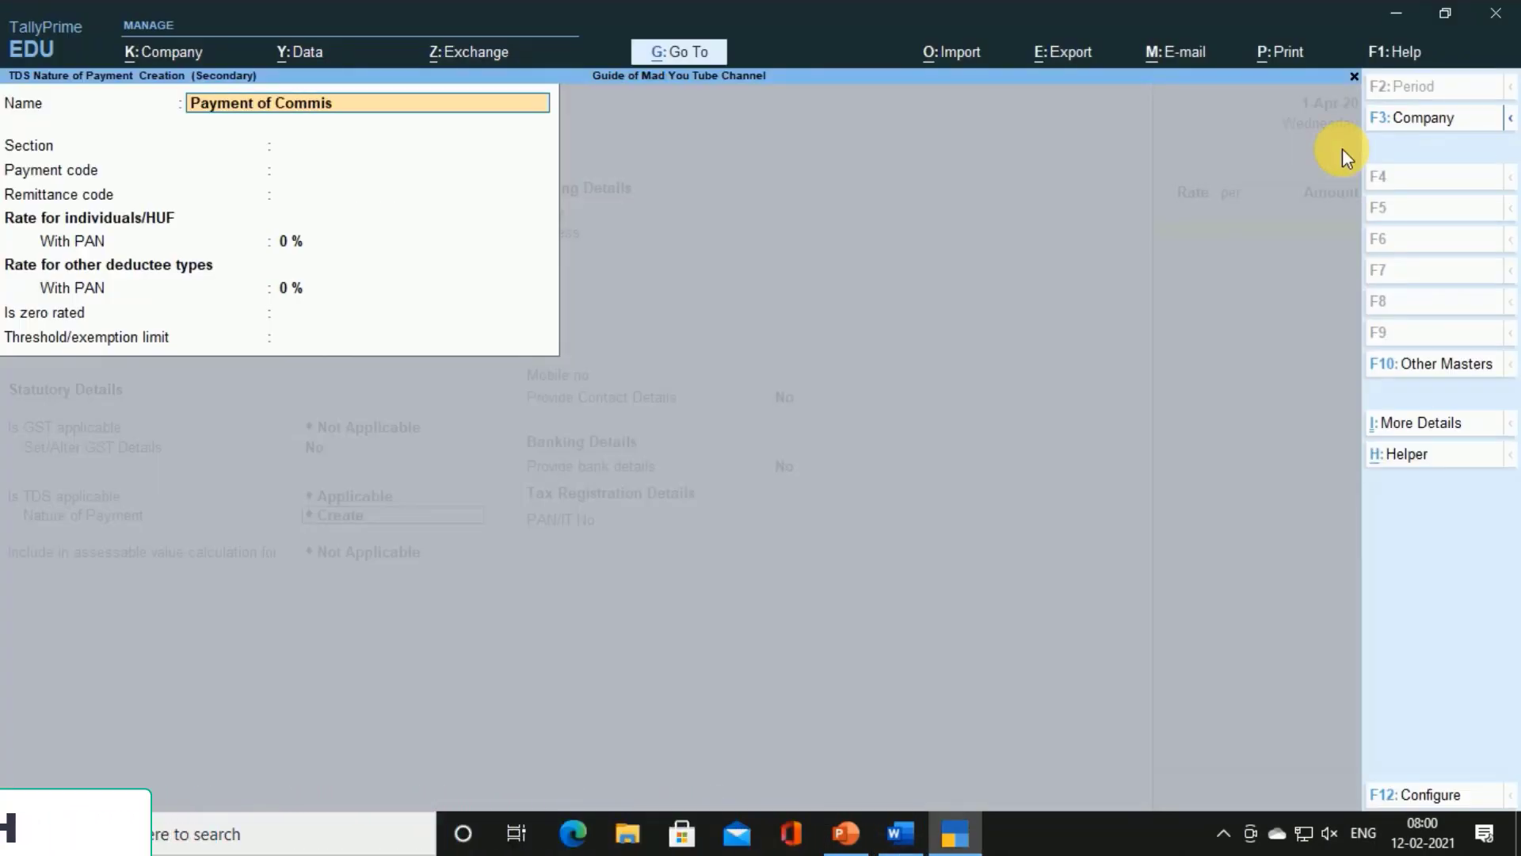
{"action": "type", "text": "sion"}
{"action": "key", "text": "BackSpace"}
{"action": "key", "text": "BackSpace"}
{"action": "key", "text": "BackSpace"}
{"action": "key", "text": "BackSpace"}
{"action": "type", "text": "si"}
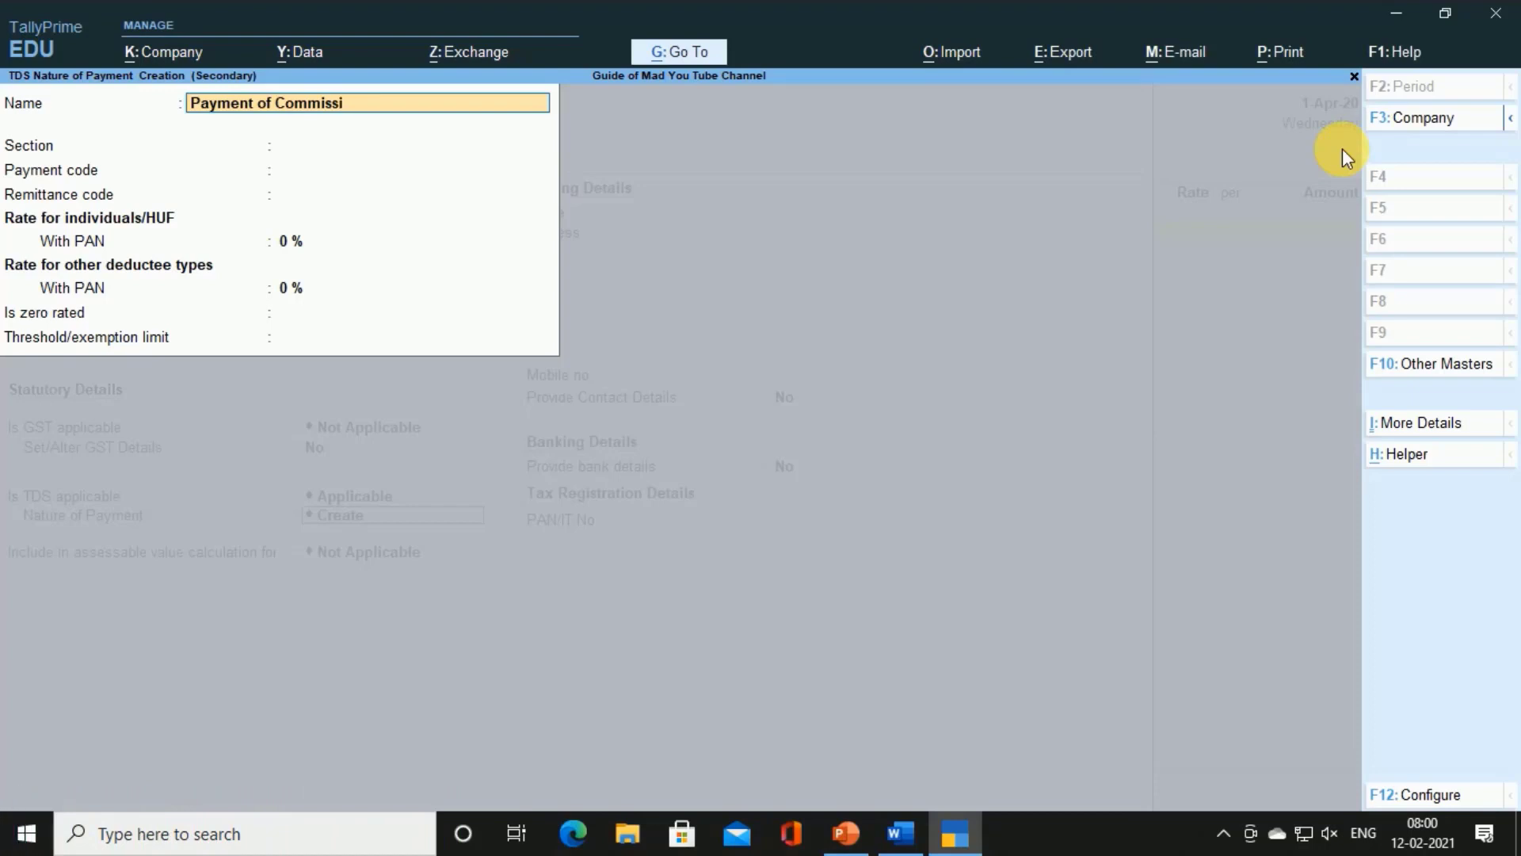
{"action": "type", "text": "on"}
{"action": "key", "text": "Return"}
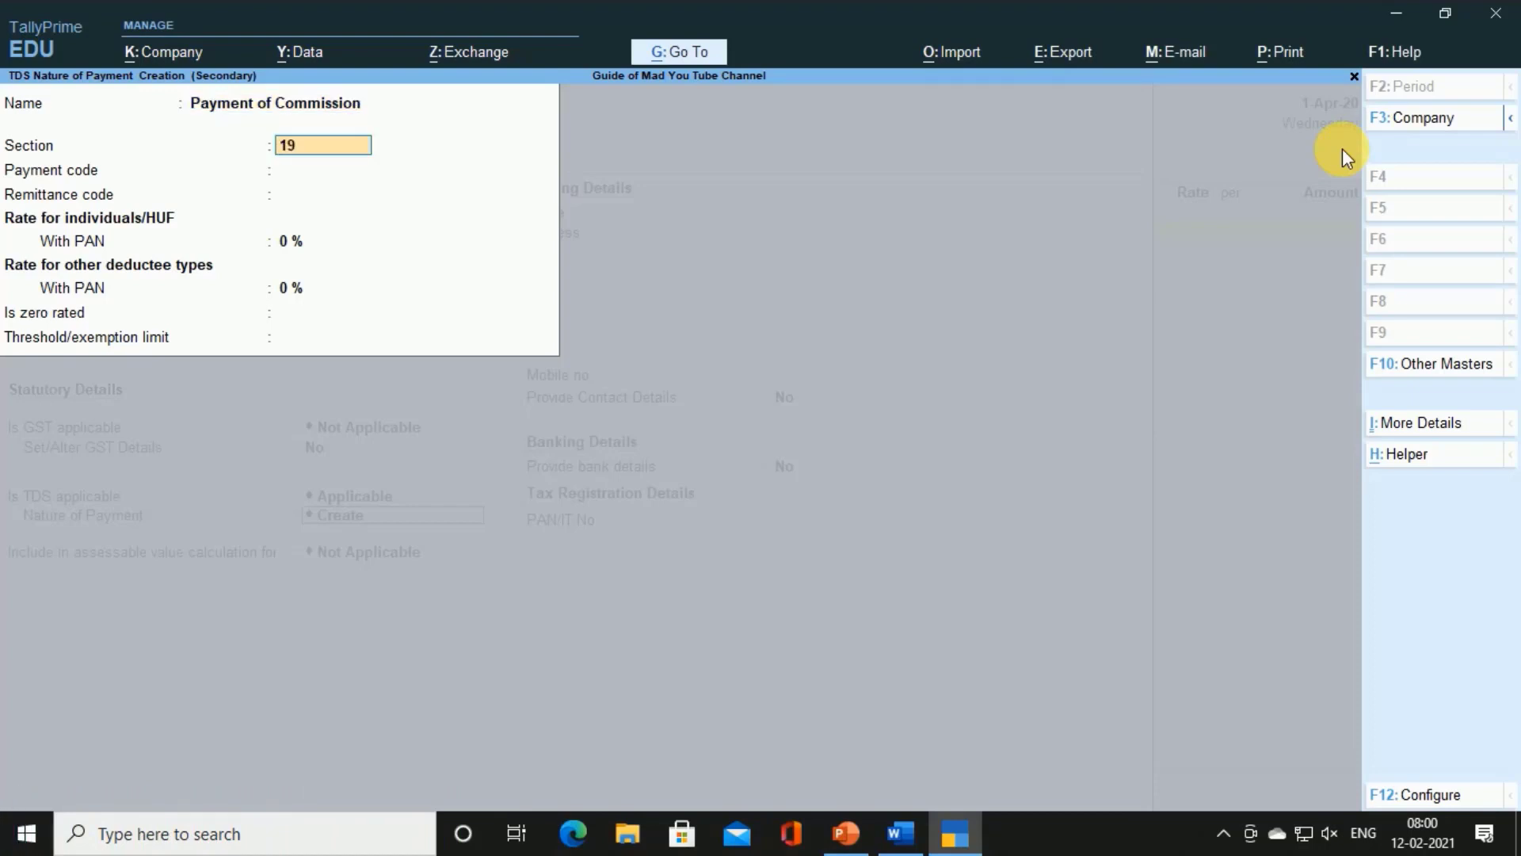
{"action": "type", "text": "194H"}
{"action": "key", "text": "Return"}
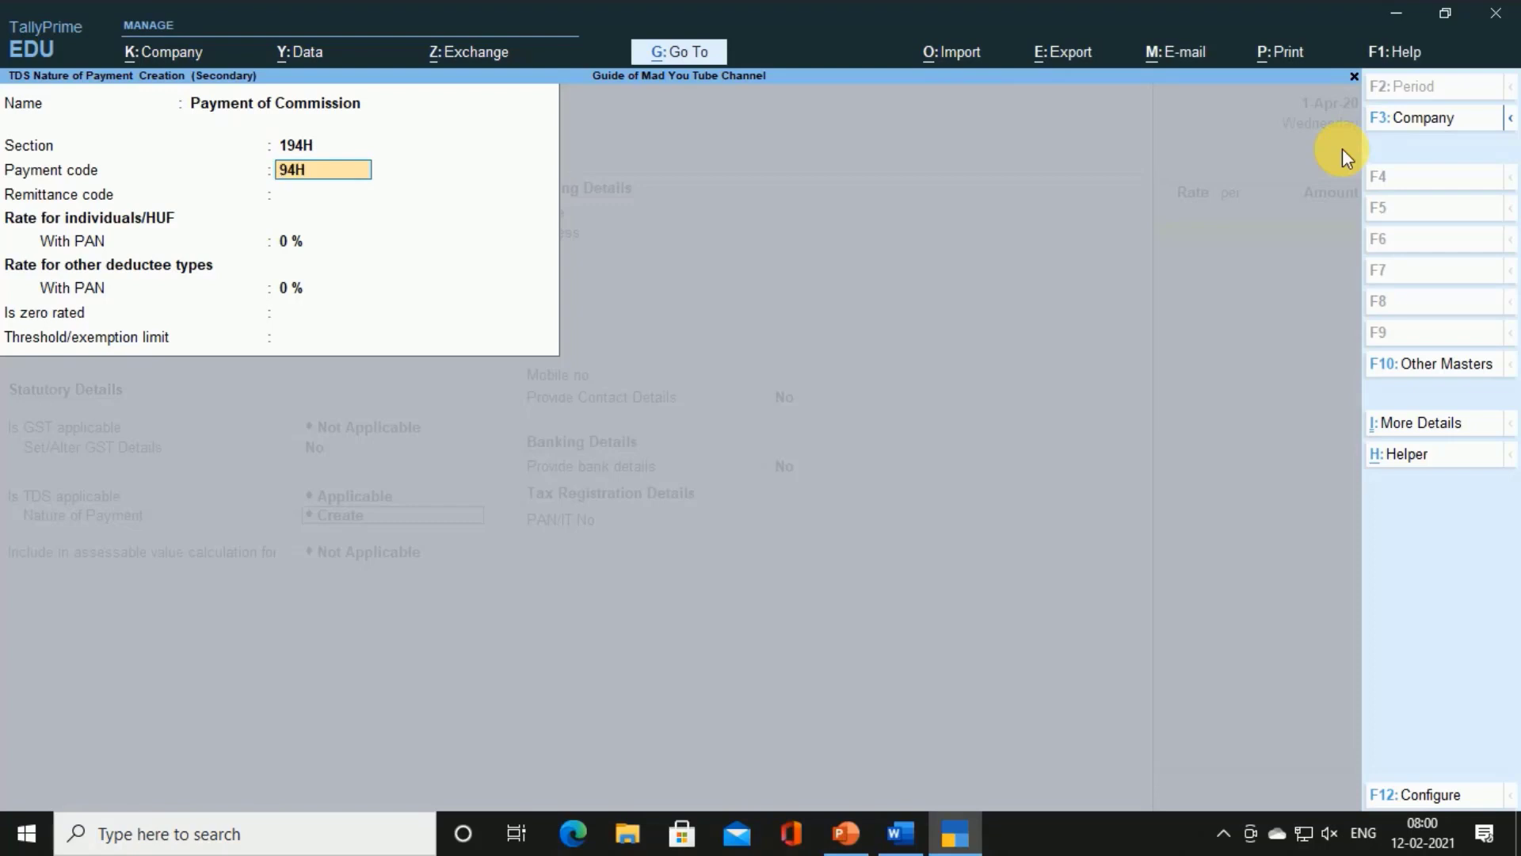
{"action": "type", "text": "94H"}
{"action": "key", "text": "Return"}
{"action": "key", "text": "Return"}
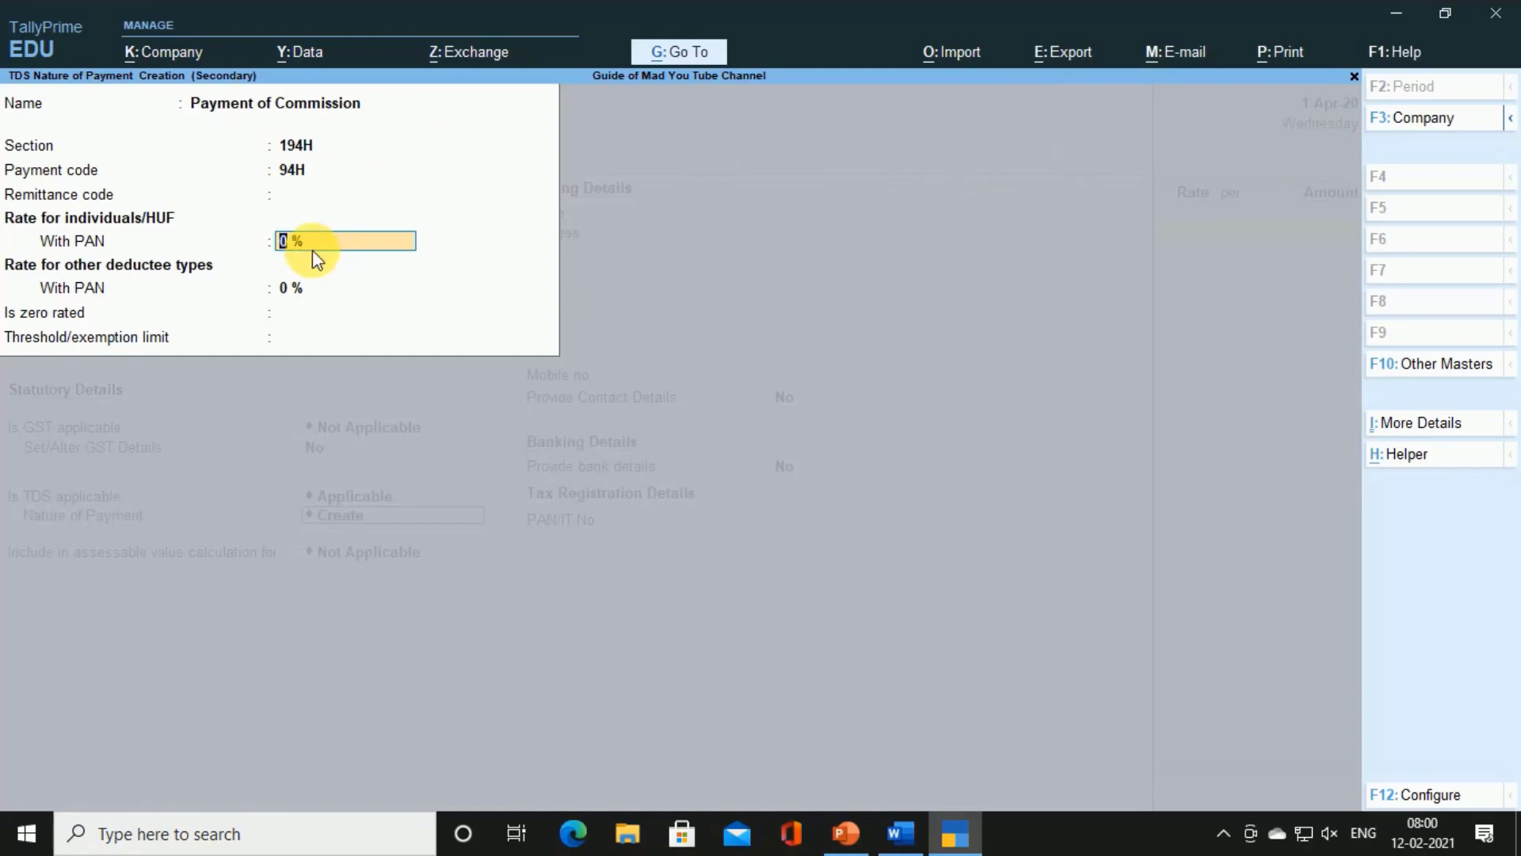
Set 5% rates and a 15,000 threshold, then save the nature of payment
{"action": "key", "text": "alt+Tab"}
{"action": "scroll", "coordinate": [819, 364], "scroll_direction": "up", "scroll_amount": 10}
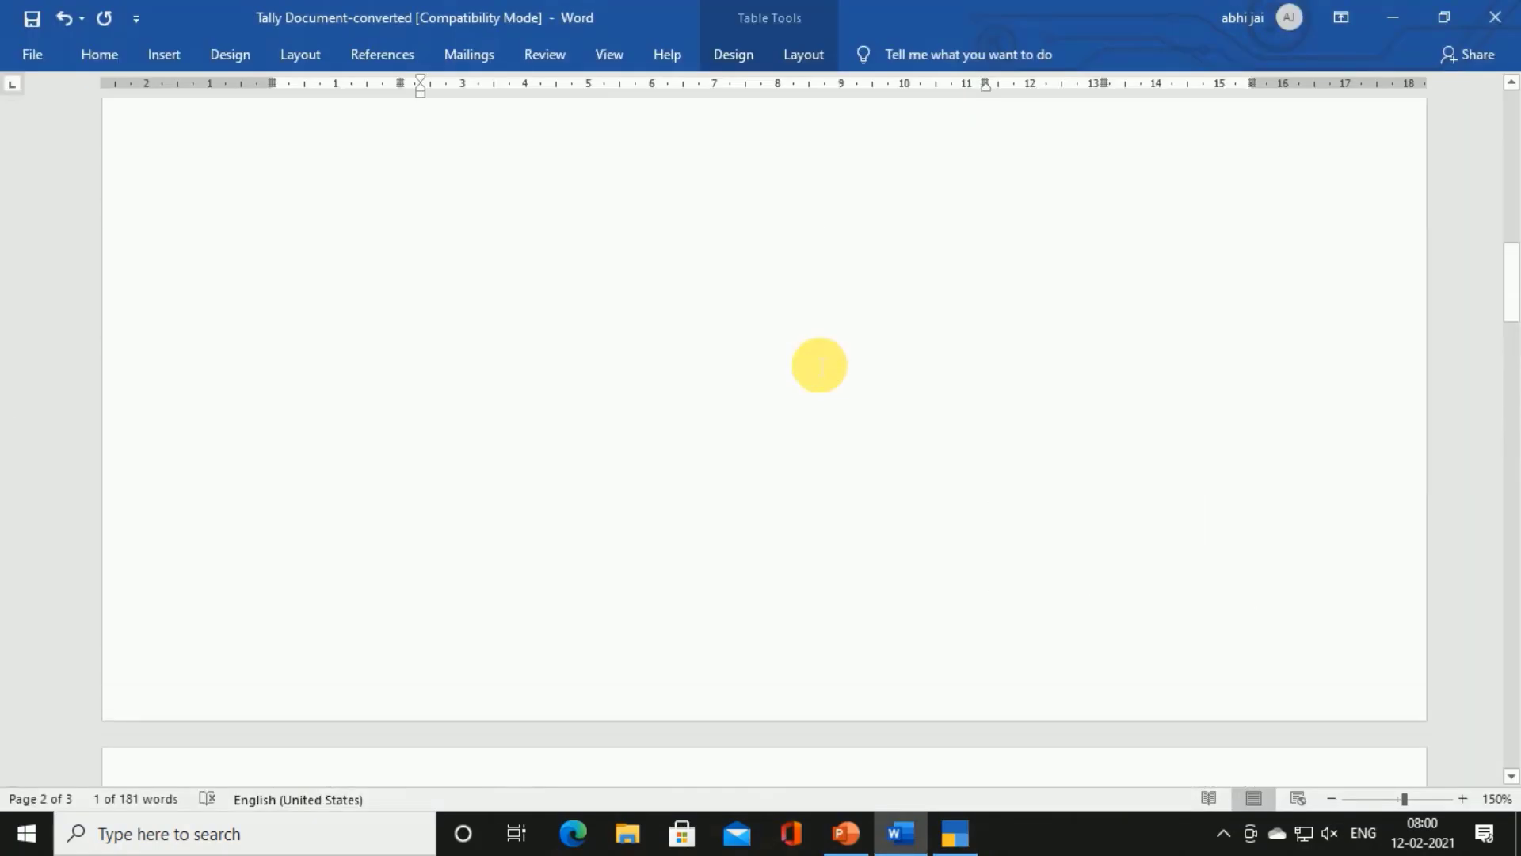
{"action": "scroll", "coordinate": [819, 364], "scroll_direction": "up", "scroll_amount": 6}
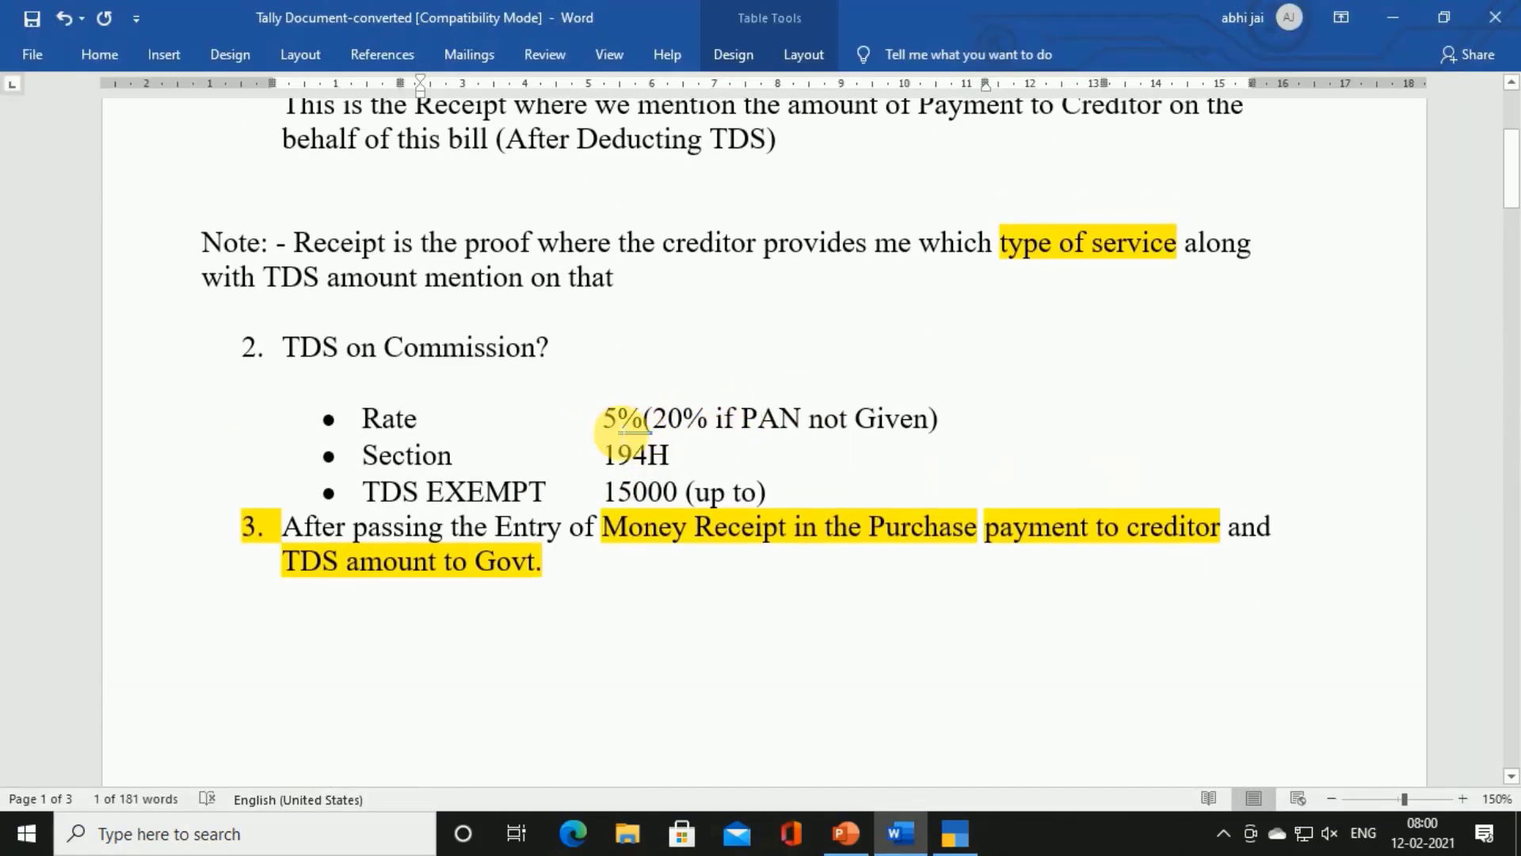
{"action": "key", "text": "alt+Tab"}
{"action": "key", "text": "Return"}
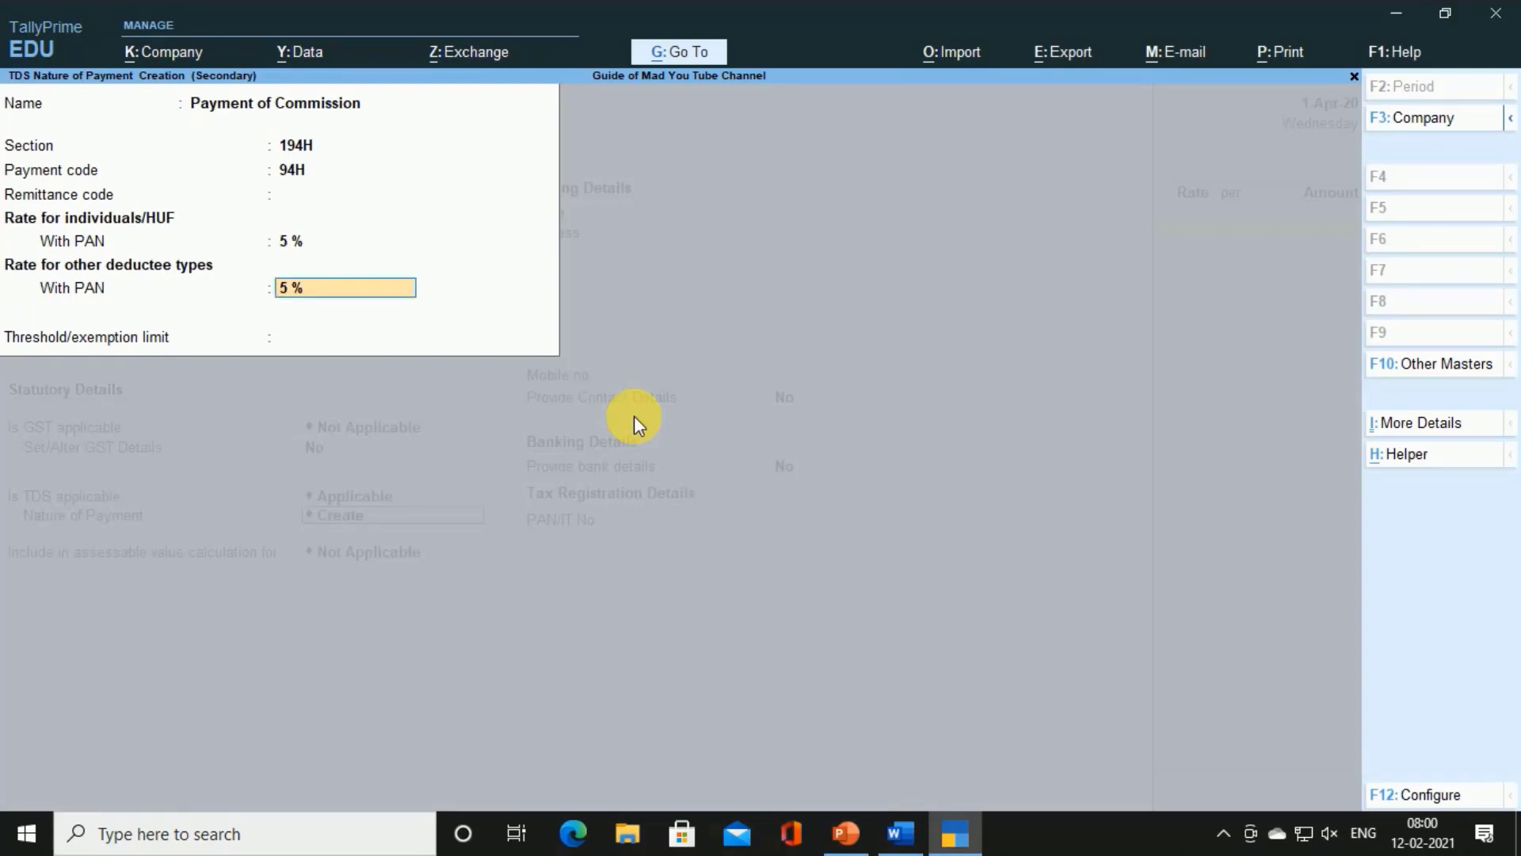
{"action": "key", "text": "Return"}
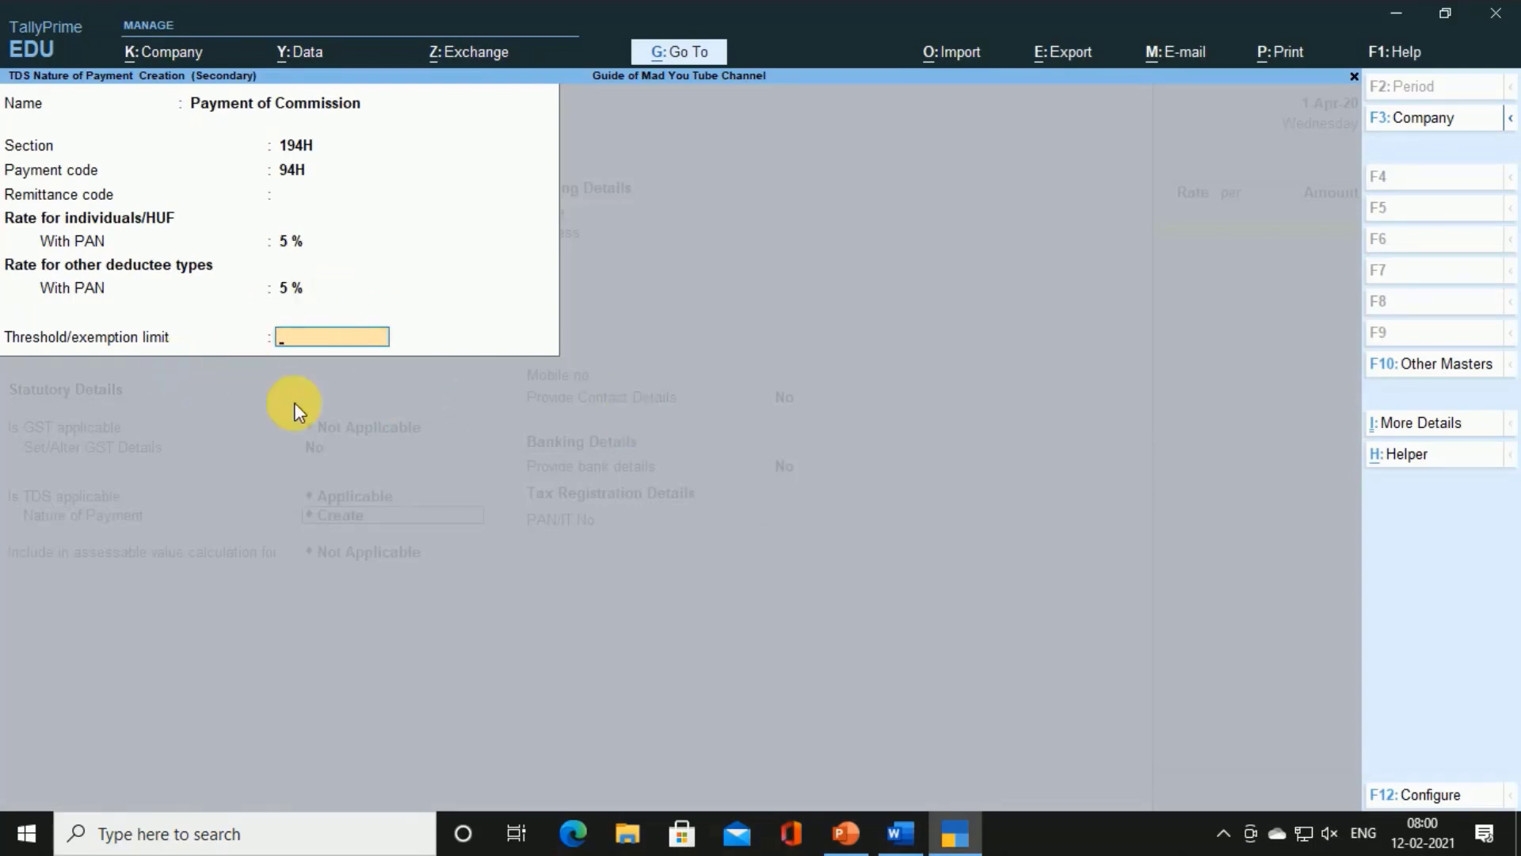
{"action": "key", "text": "alt+Tab"}
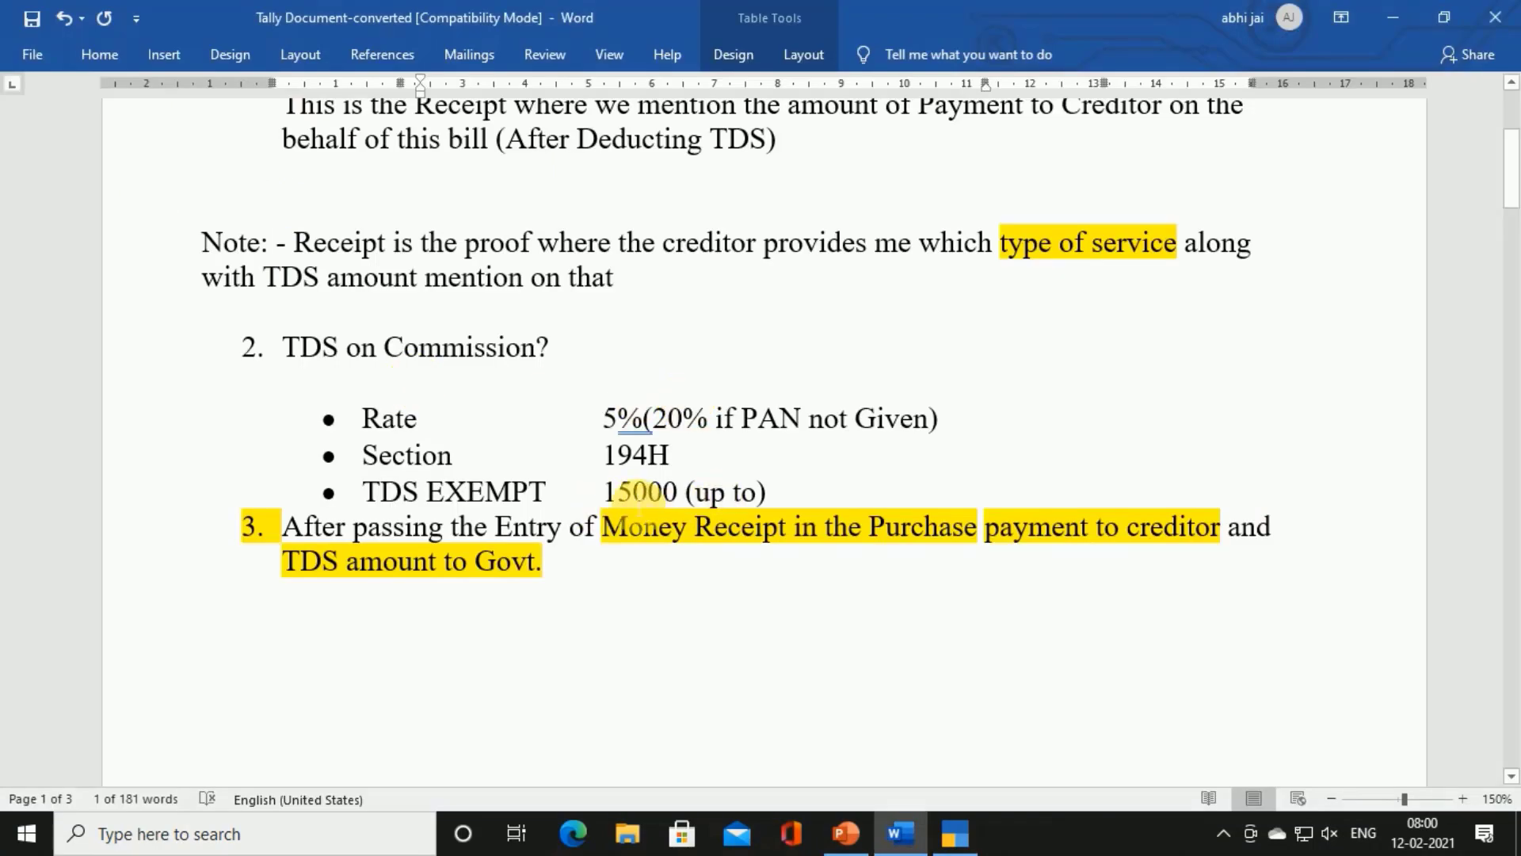
{"action": "key", "text": "alt+Tab"}
{"action": "key", "text": "Return"}
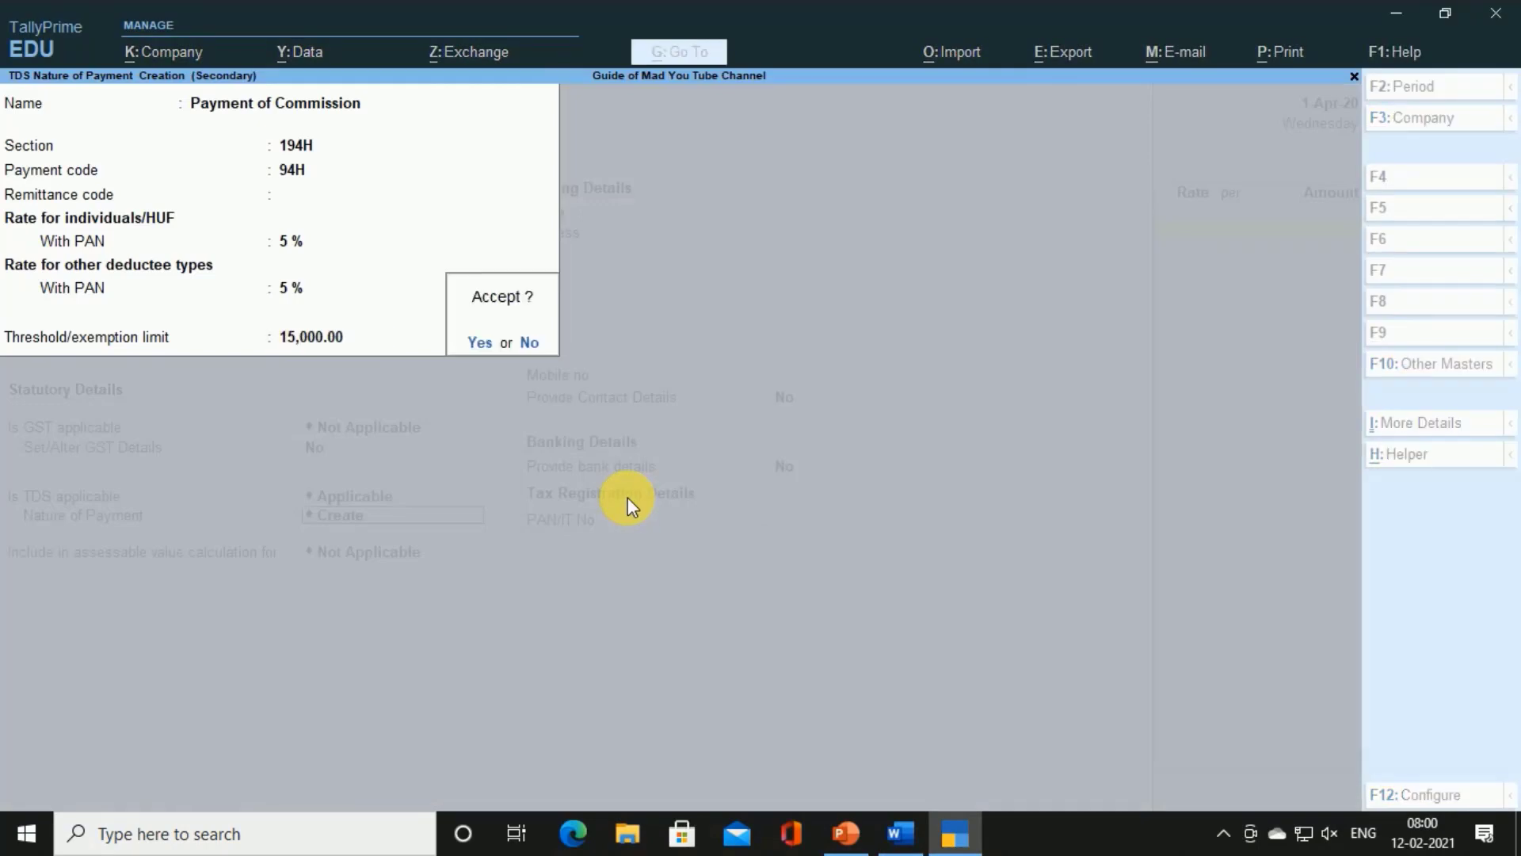
{"action": "key", "text": "Return"}
{"action": "key", "text": "Return"}
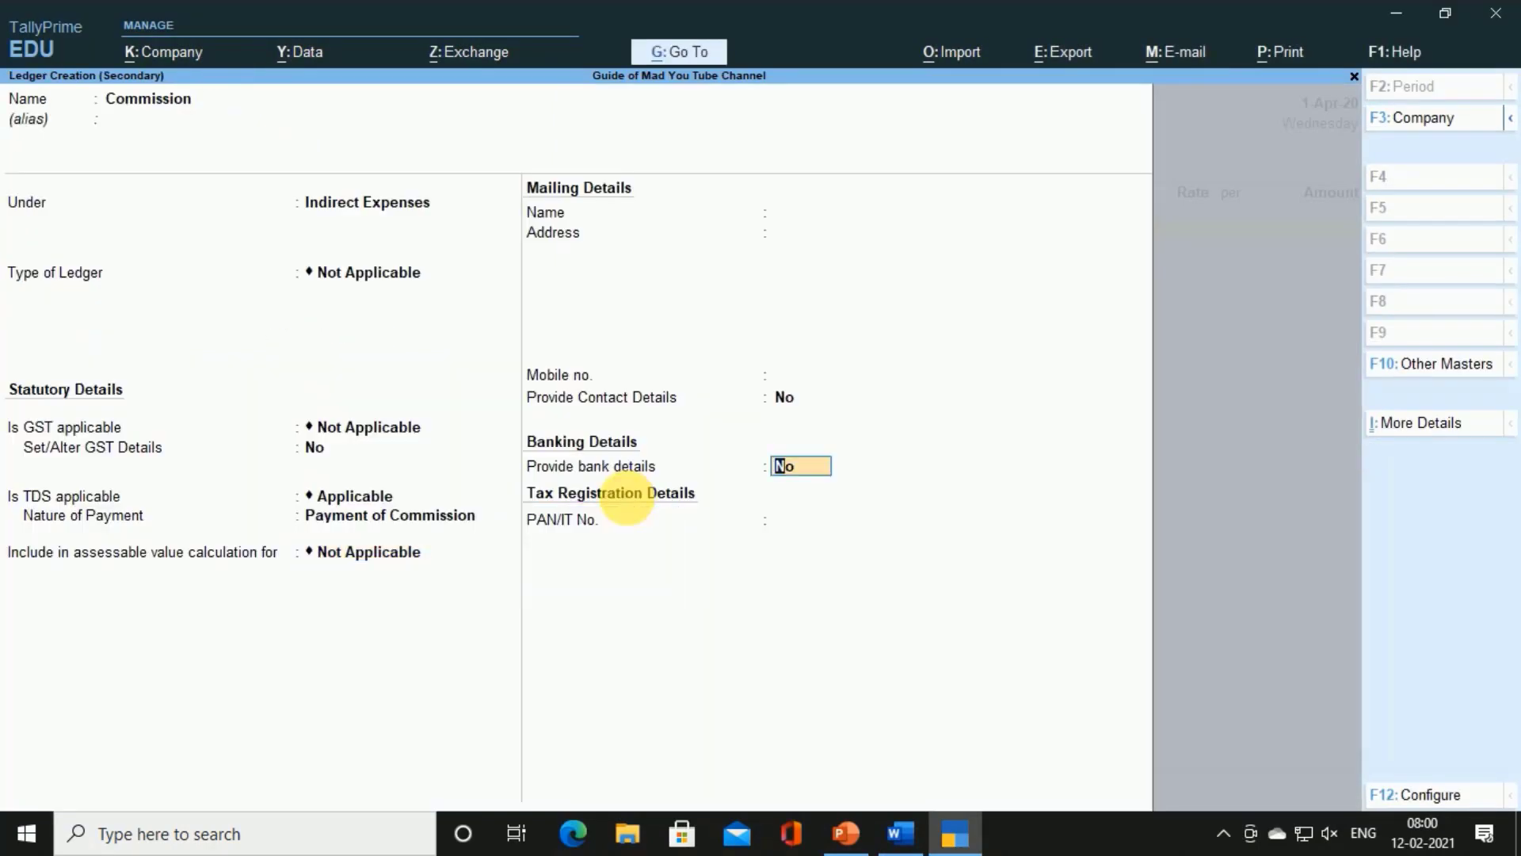
{"action": "key", "text": "Return"}
{"action": "key", "text": "Return"}
Save the Commission ledger and enter 90,000.00 as the voucher's Commission amount
{"action": "key", "text": "Return"}
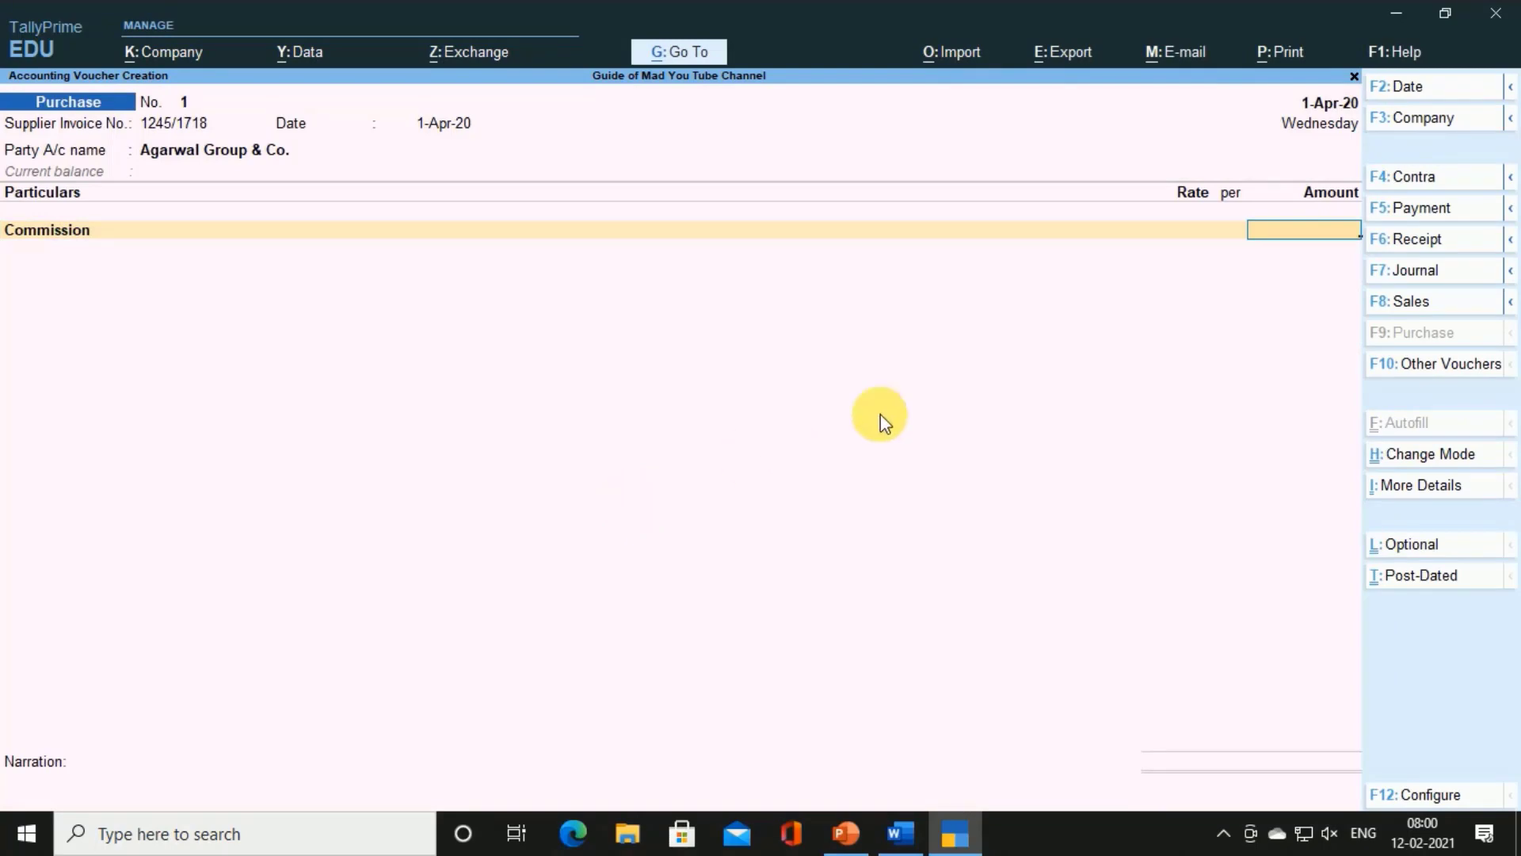
{"action": "key", "text": "Return"}
{"action": "key", "text": "Return"}
{"action": "key", "text": "BackSpace"}
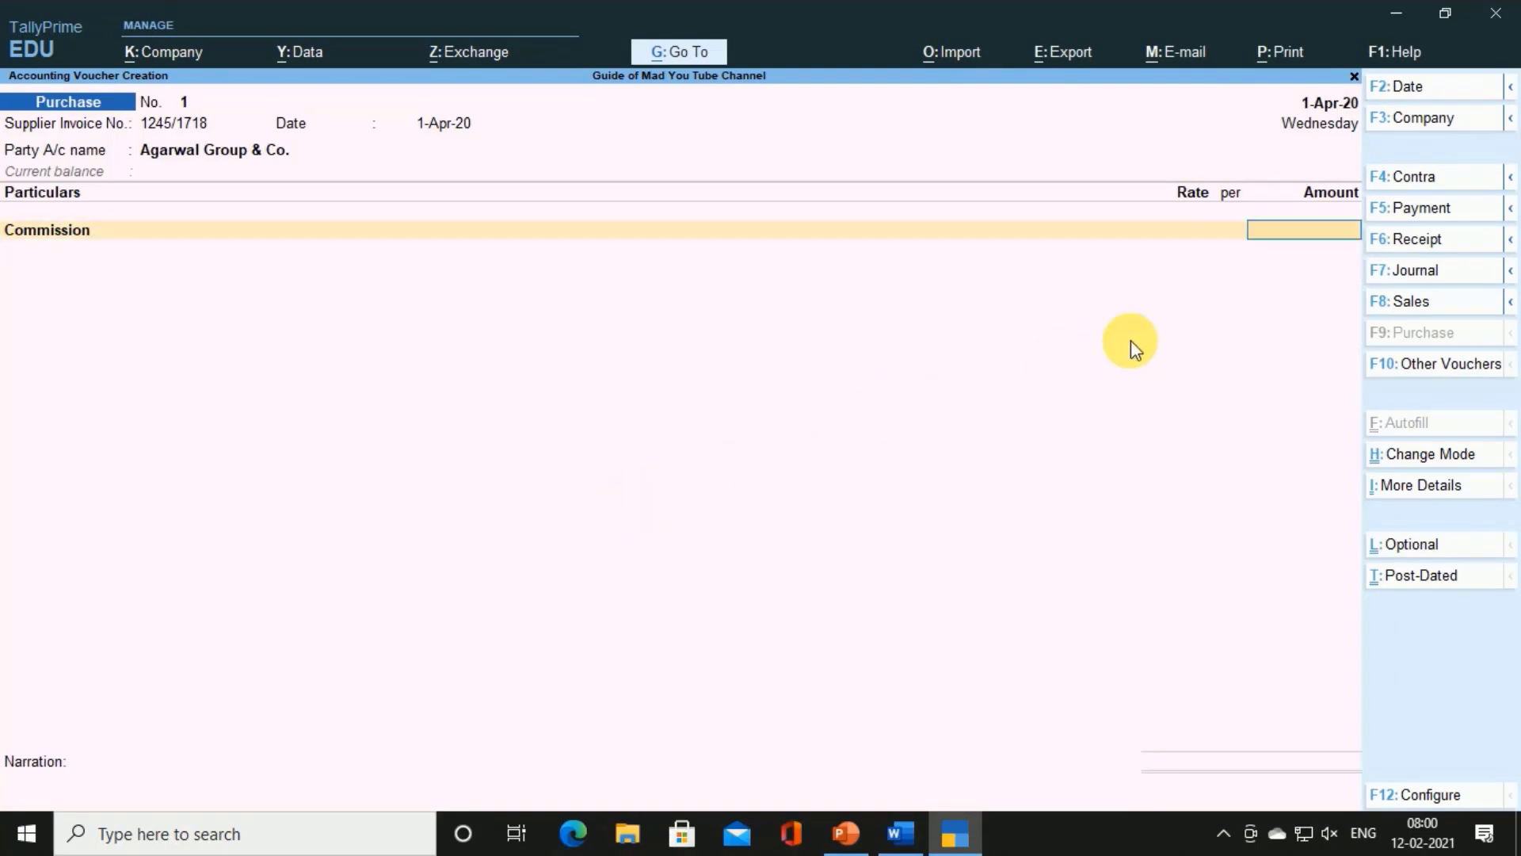
{"action": "key", "text": "alt+Tab"}
{"action": "scroll", "coordinate": [1117, 418], "scroll_direction": "down", "scroll_amount": 10}
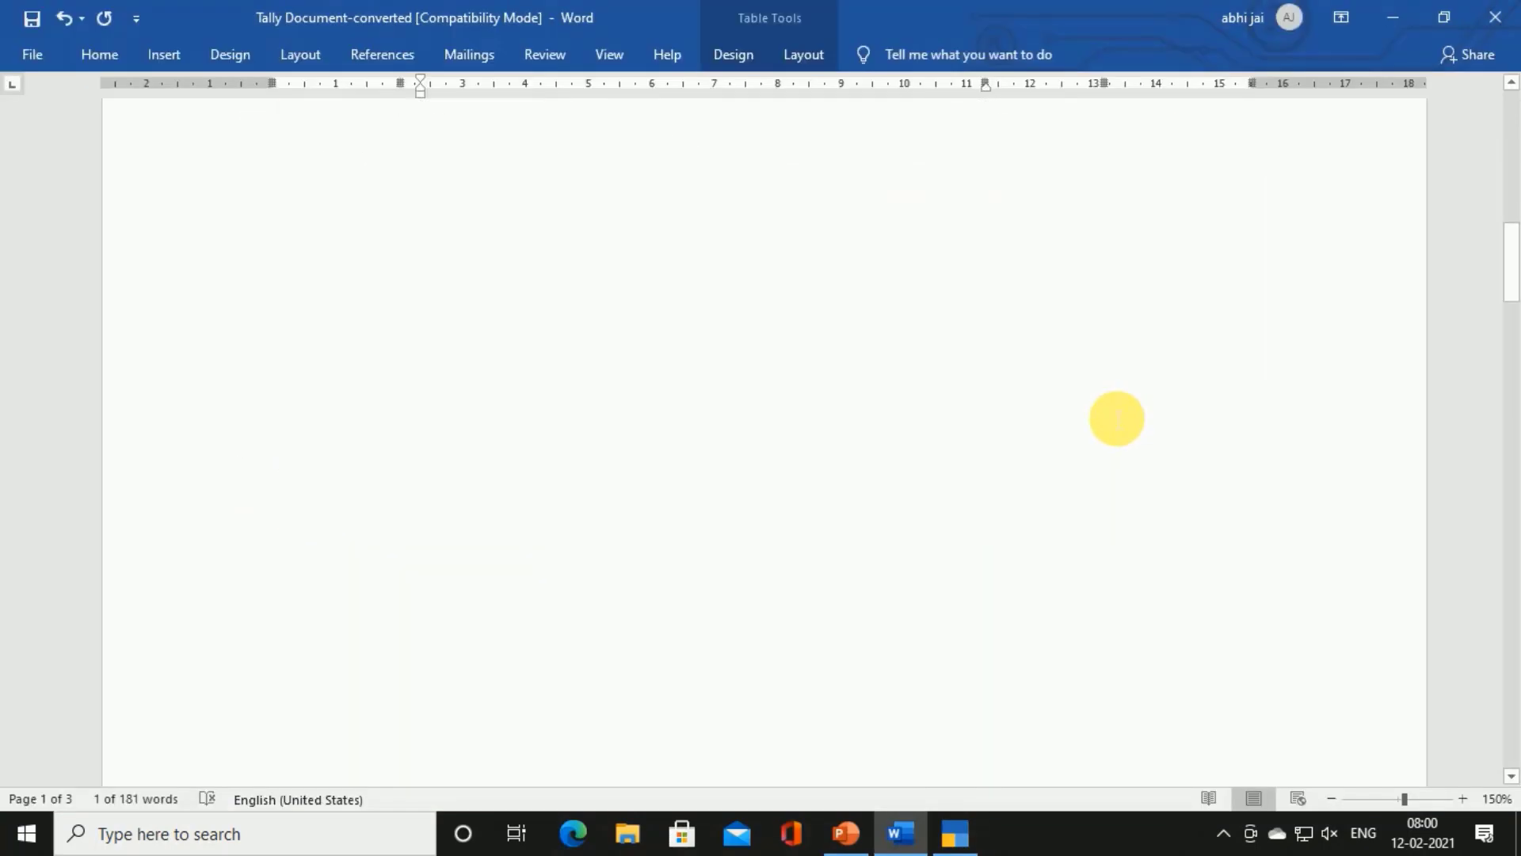
{"action": "scroll", "coordinate": [1117, 418], "scroll_direction": "down", "scroll_amount": 8}
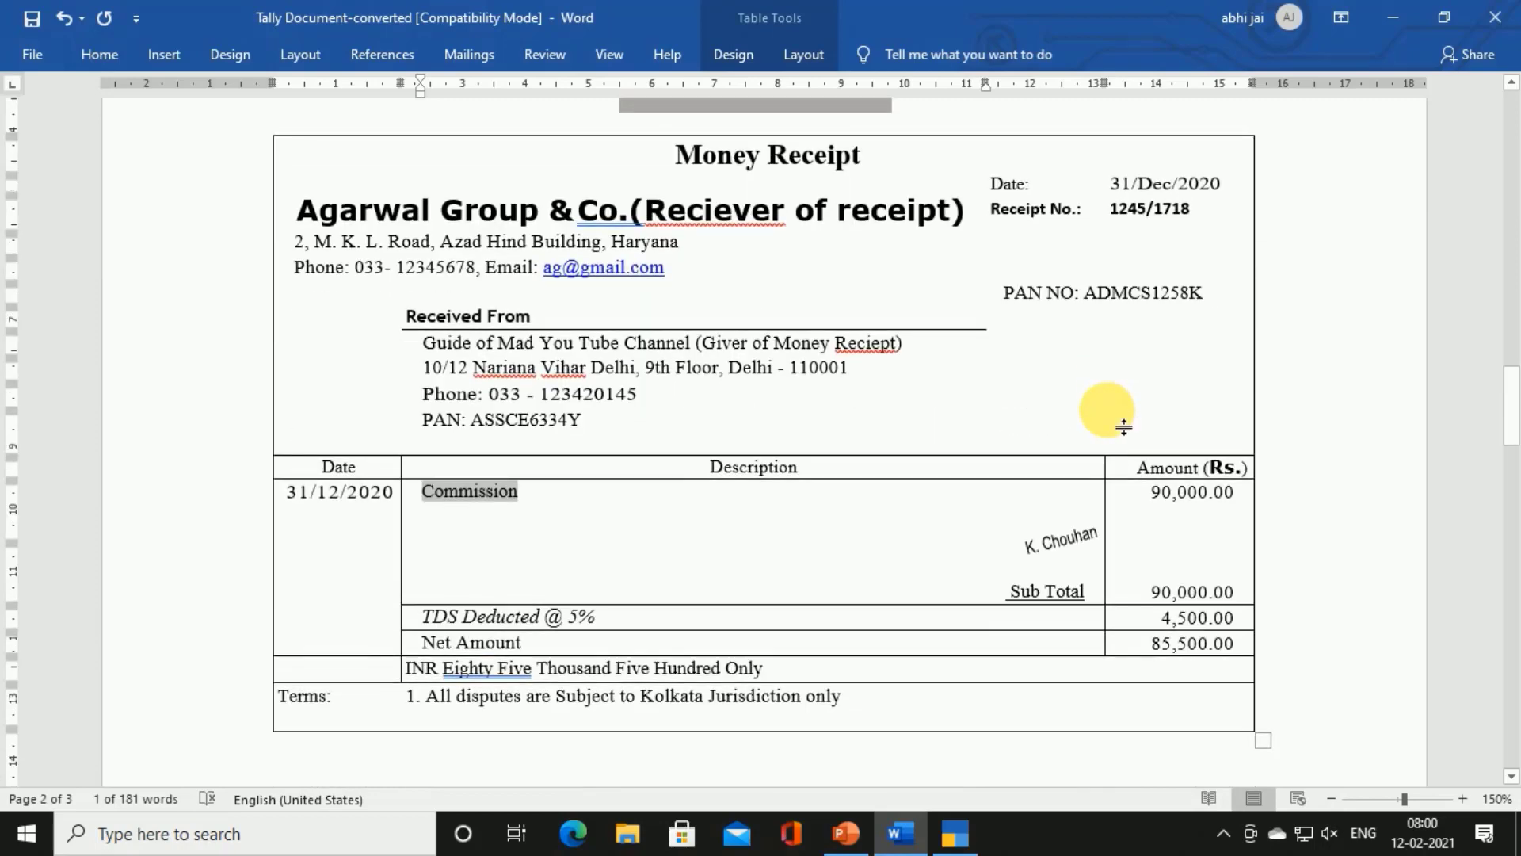
{"action": "scroll", "coordinate": [1123, 428], "scroll_direction": "down", "scroll_amount": 2}
{"action": "key", "text": "alt+Tab"}
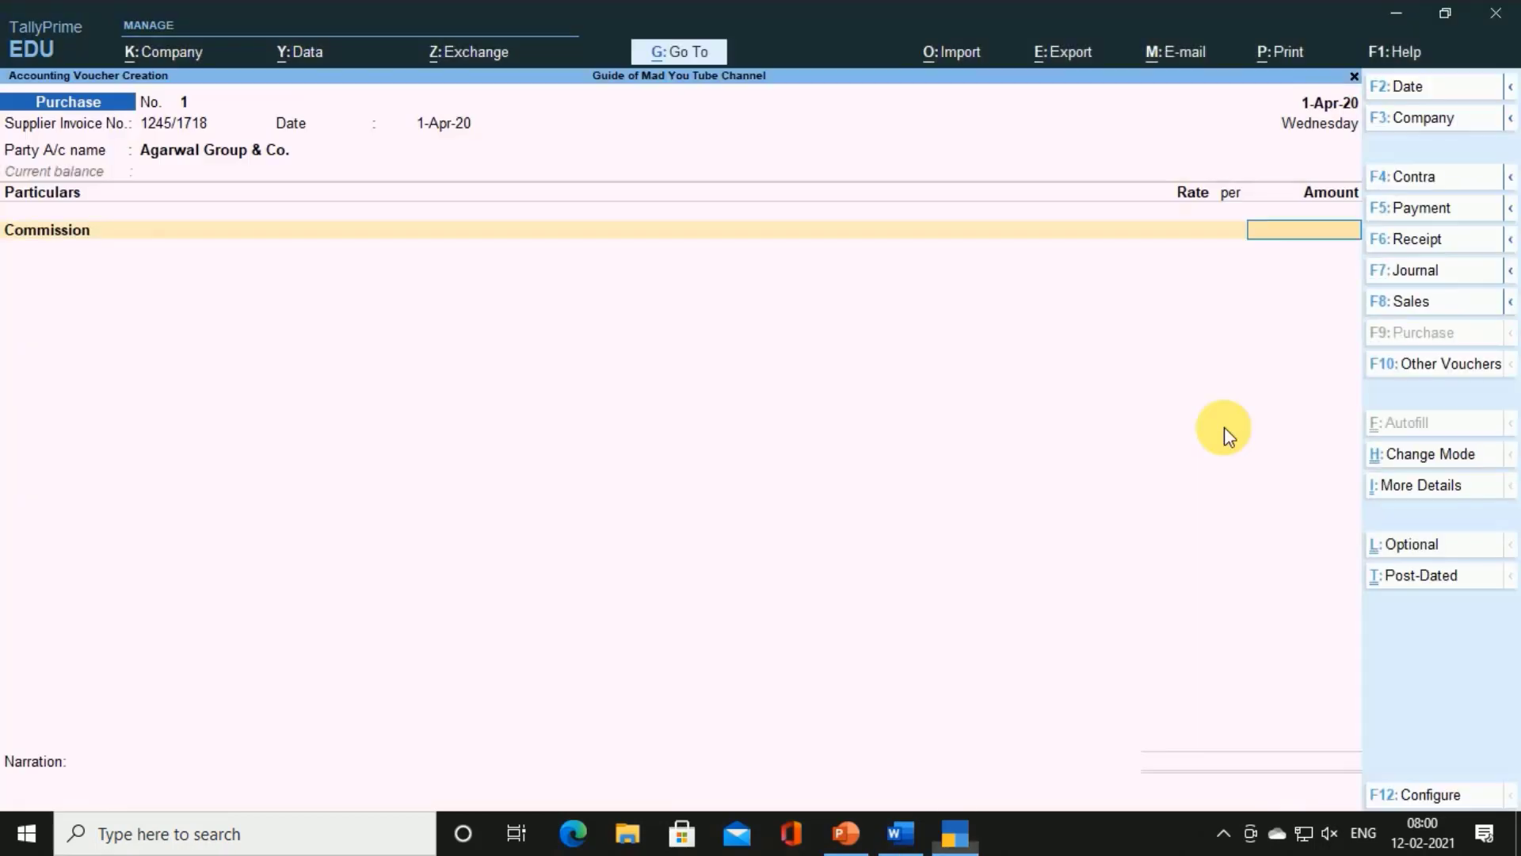
{"action": "type", "text": "90000"}
{"action": "key", "text": "Return"}
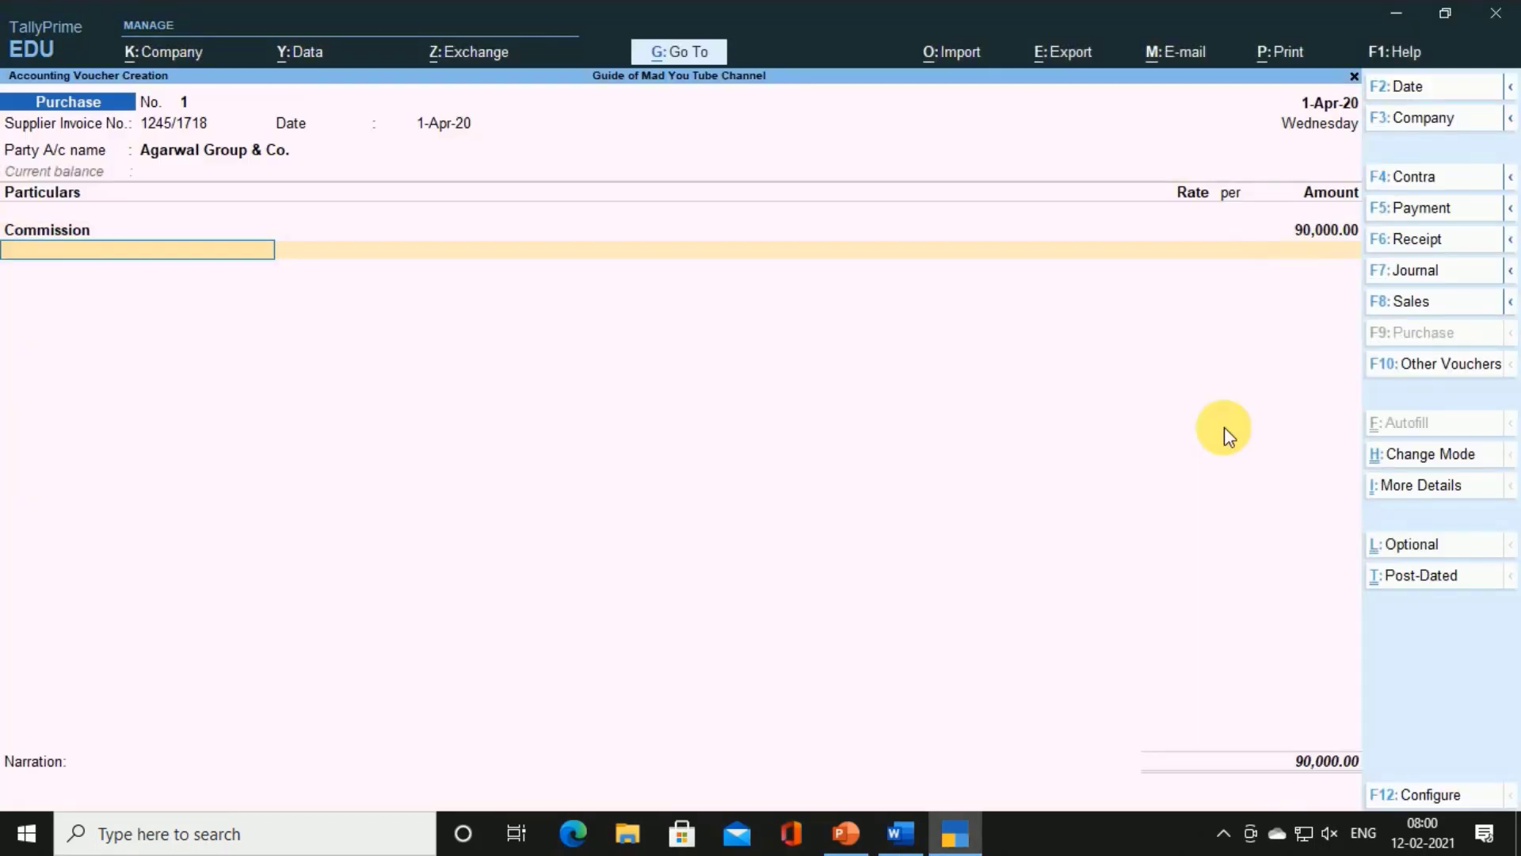
{"action": "key", "text": "alt+c"}
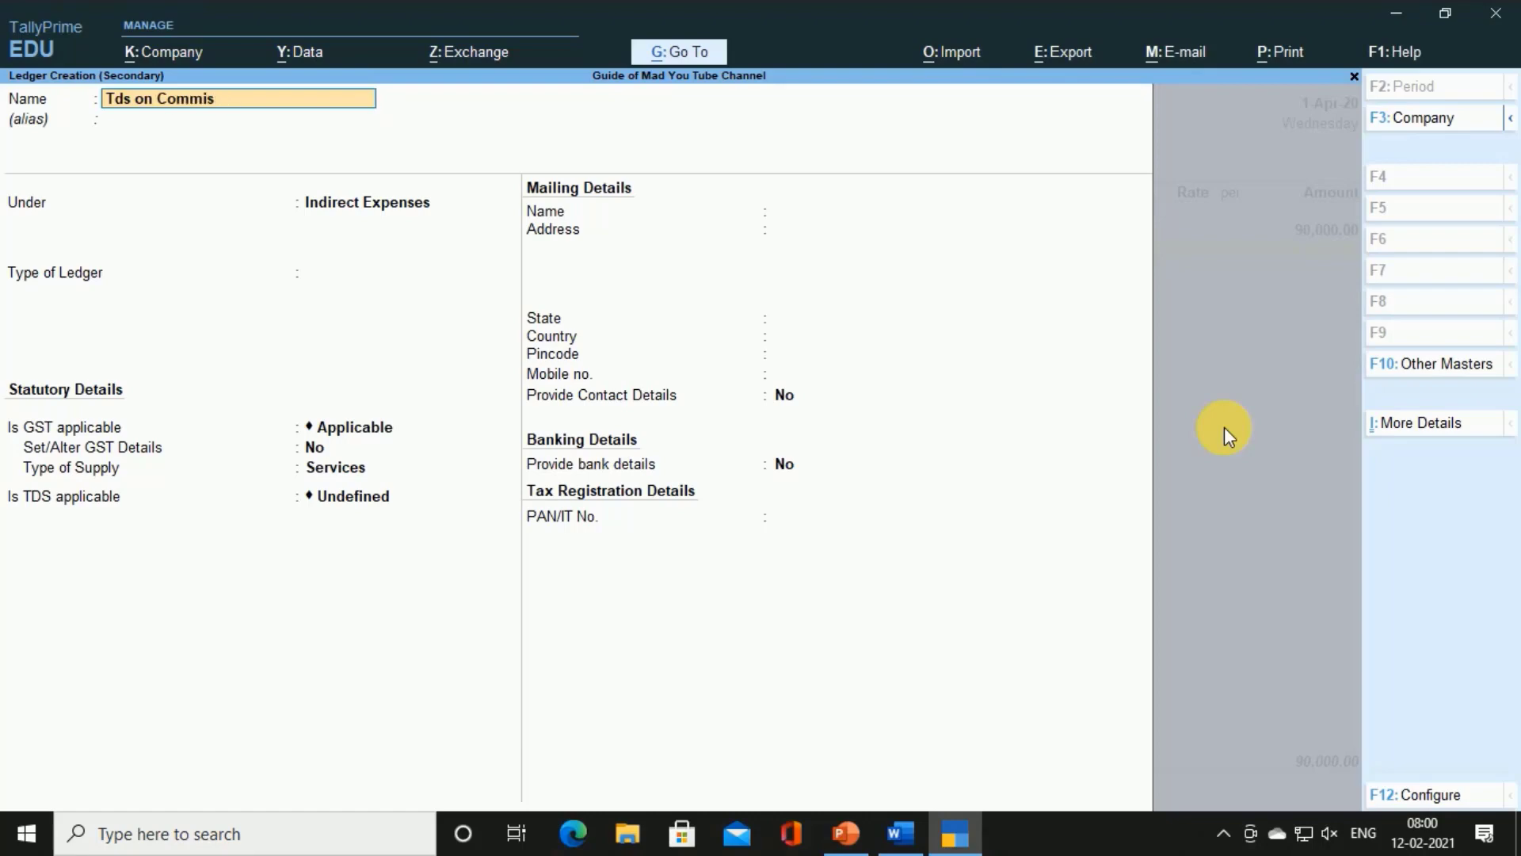
Create the 'Tds on Commission' ledger under Duties & Taxes as TDS for Payment of Commission
{"action": "key", "text": "Return"}
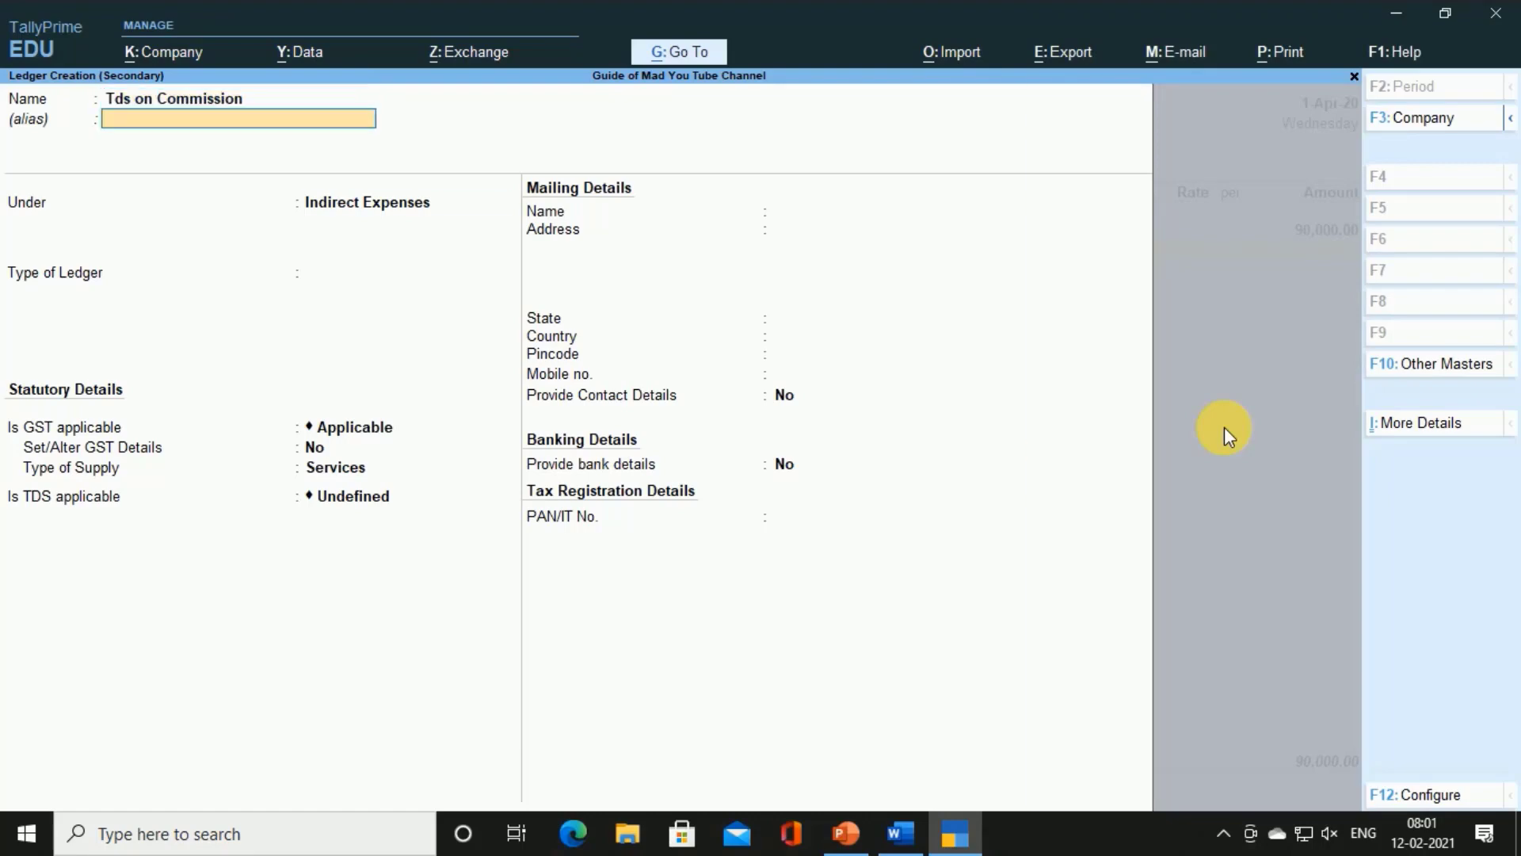
{"action": "key", "text": "Return"}
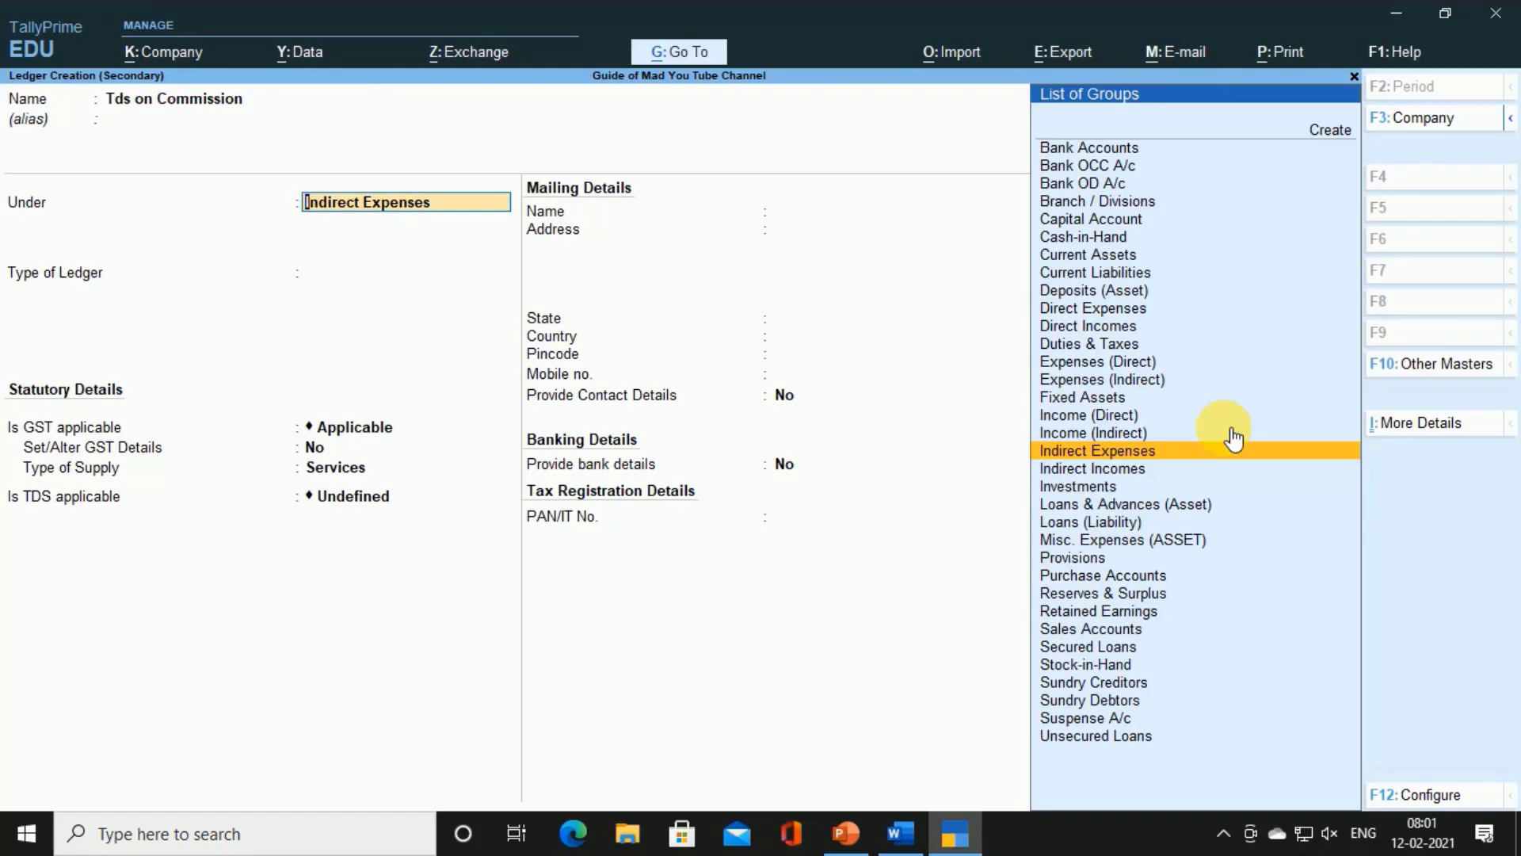
{"action": "type", "text": "du"}
{"action": "key", "text": "Return"}
{"action": "key", "text": "Down"}
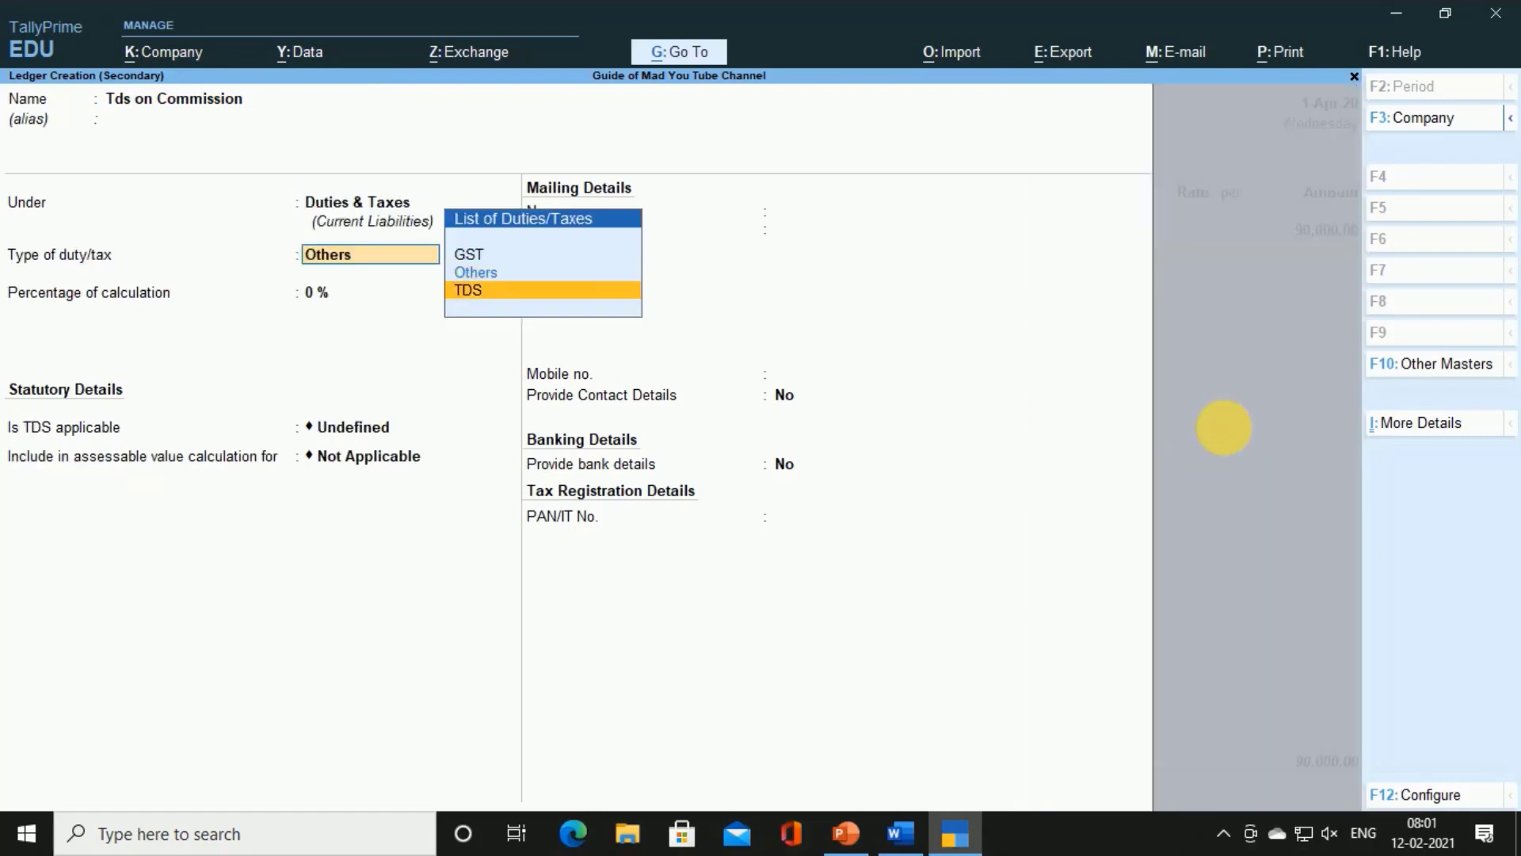
{"action": "key", "text": "Return"}
{"action": "key", "text": "Down"}
{"action": "key", "text": "Return"}
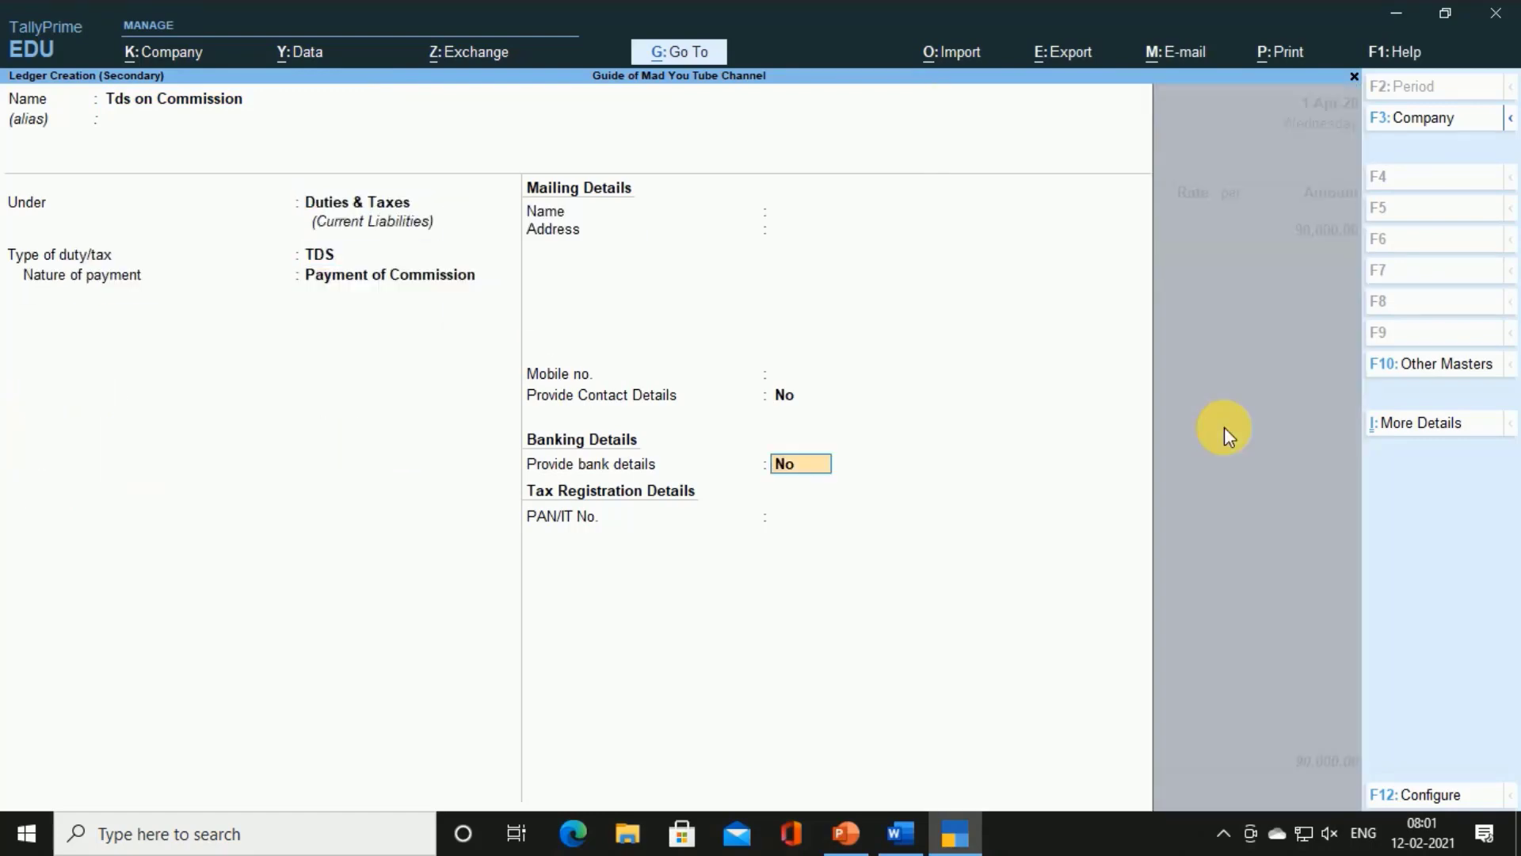
{"action": "key", "text": "Return"}
{"action": "key", "text": "Return"}
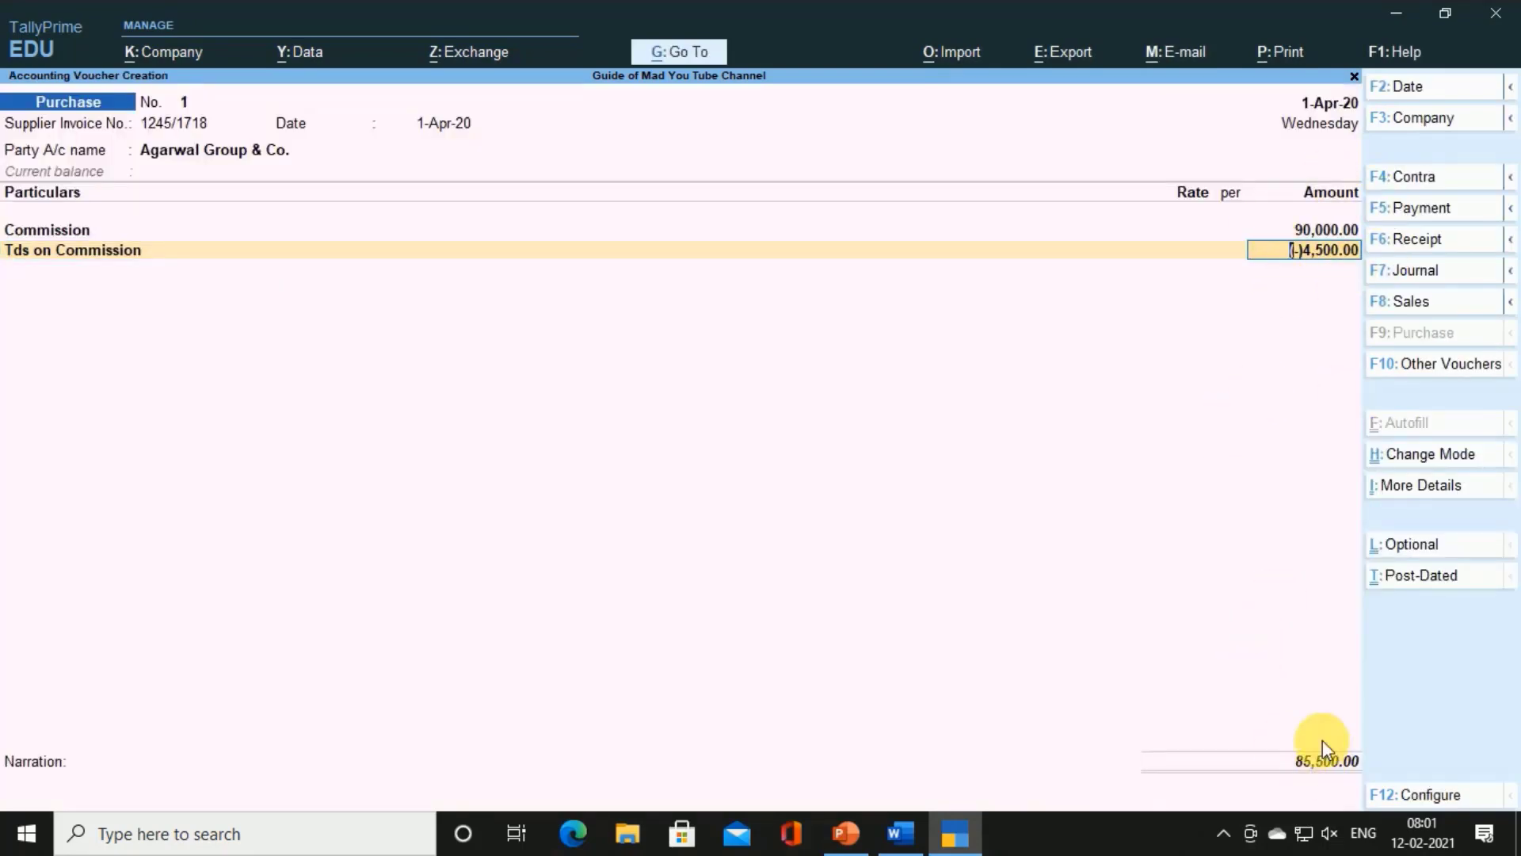
Accept the New Ref bill rows netting 85,500.00 Cr and save the purchase voucher
{"action": "key", "text": "Return"}
{"action": "key", "text": "Return"}
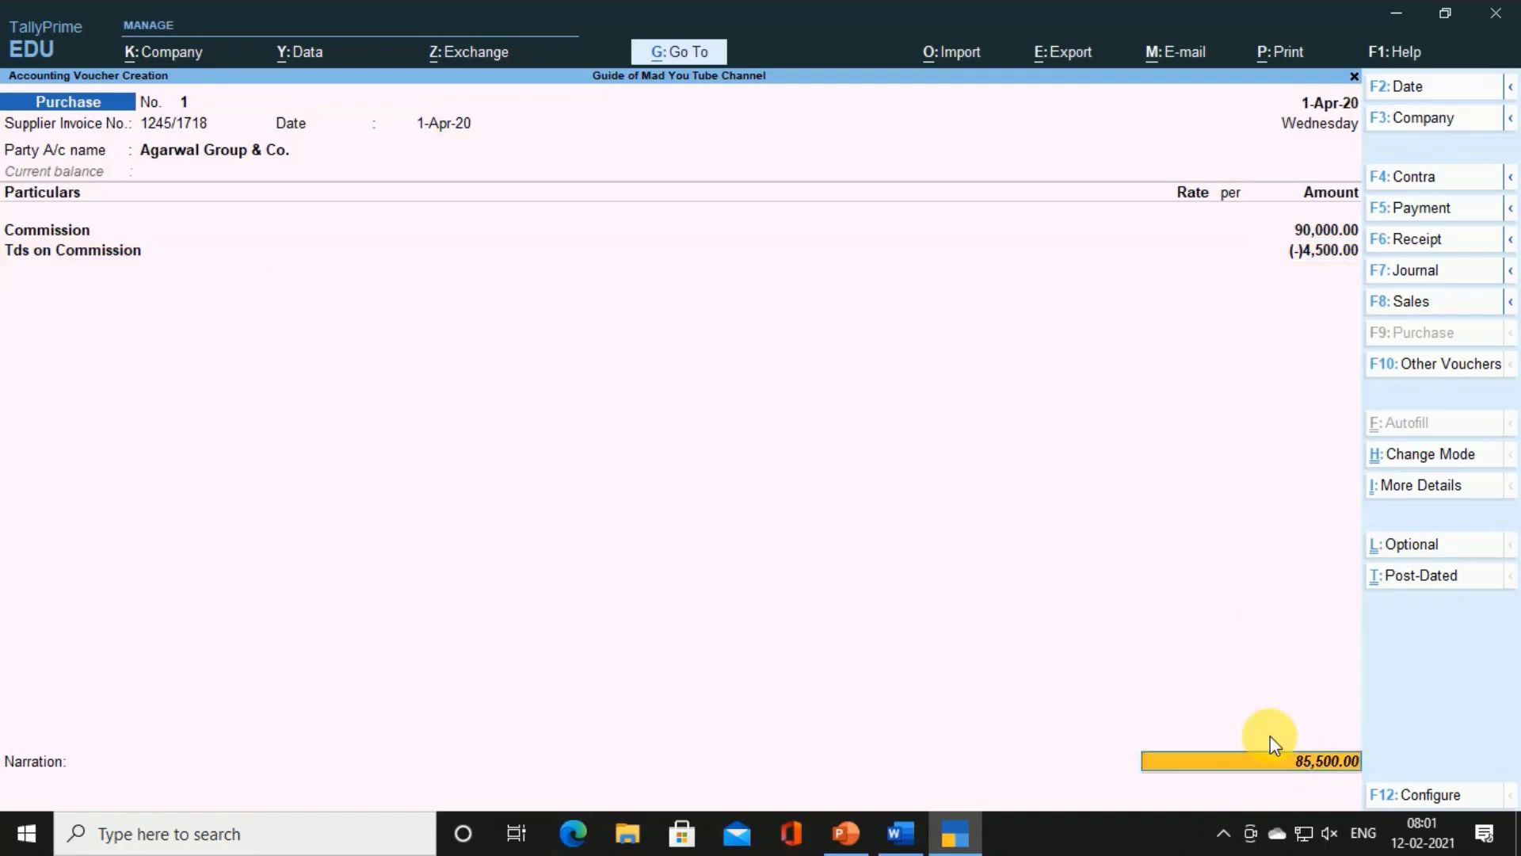
{"action": "key", "text": "Return"}
{"action": "key", "text": "Return"}
{"action": "key", "text": "Return"}
{"action": "key", "text": "Return"}
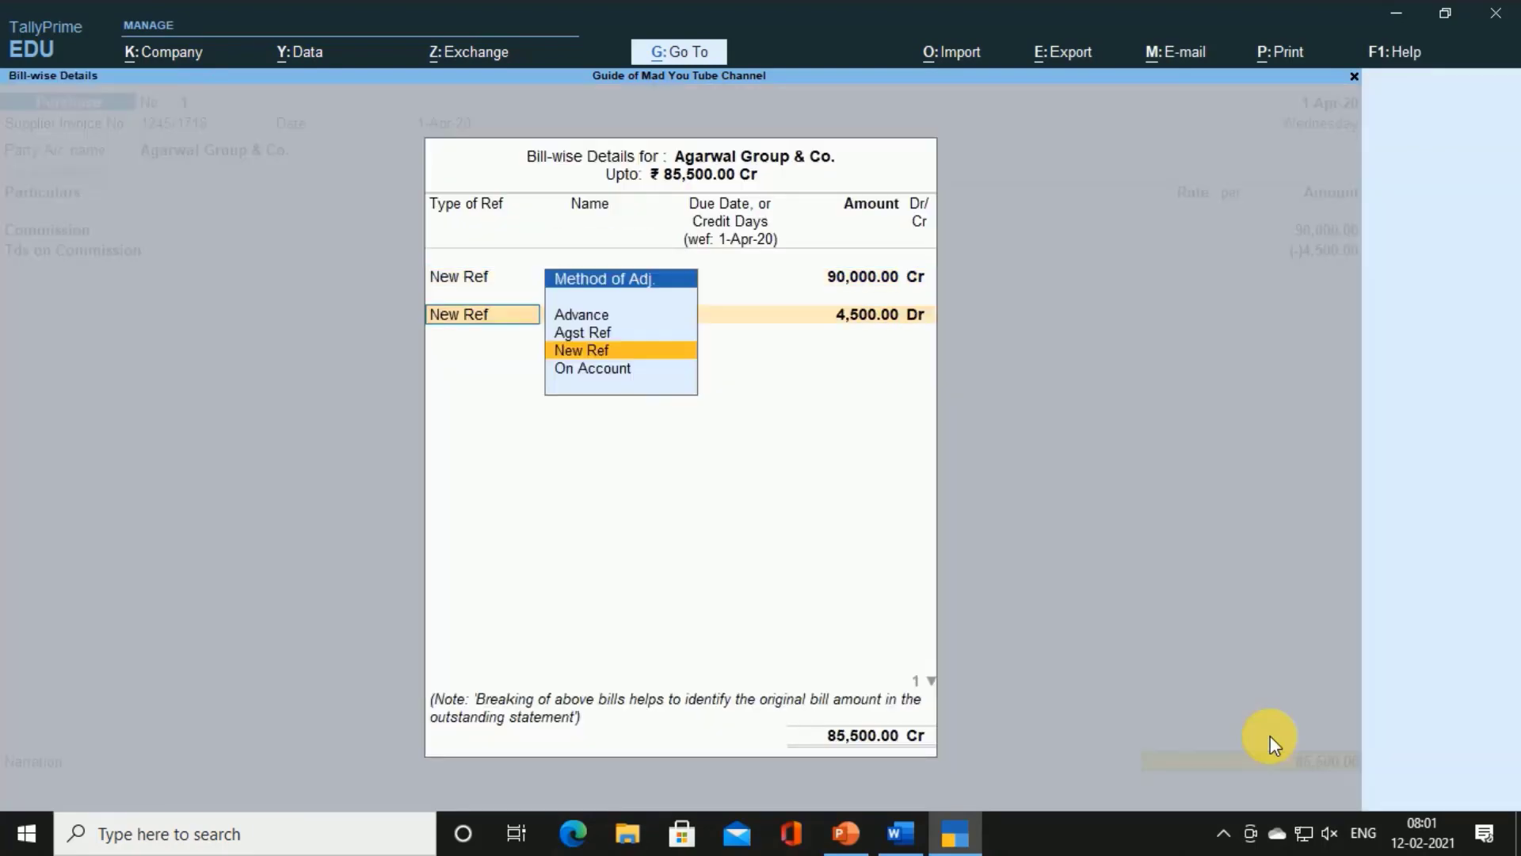
{"action": "key", "text": "Return"}
{"action": "key", "text": "Return"}
{"action": "key", "text": "Return"}
{"action": "key", "text": "Return"}
{"action": "key", "text": "Return"}
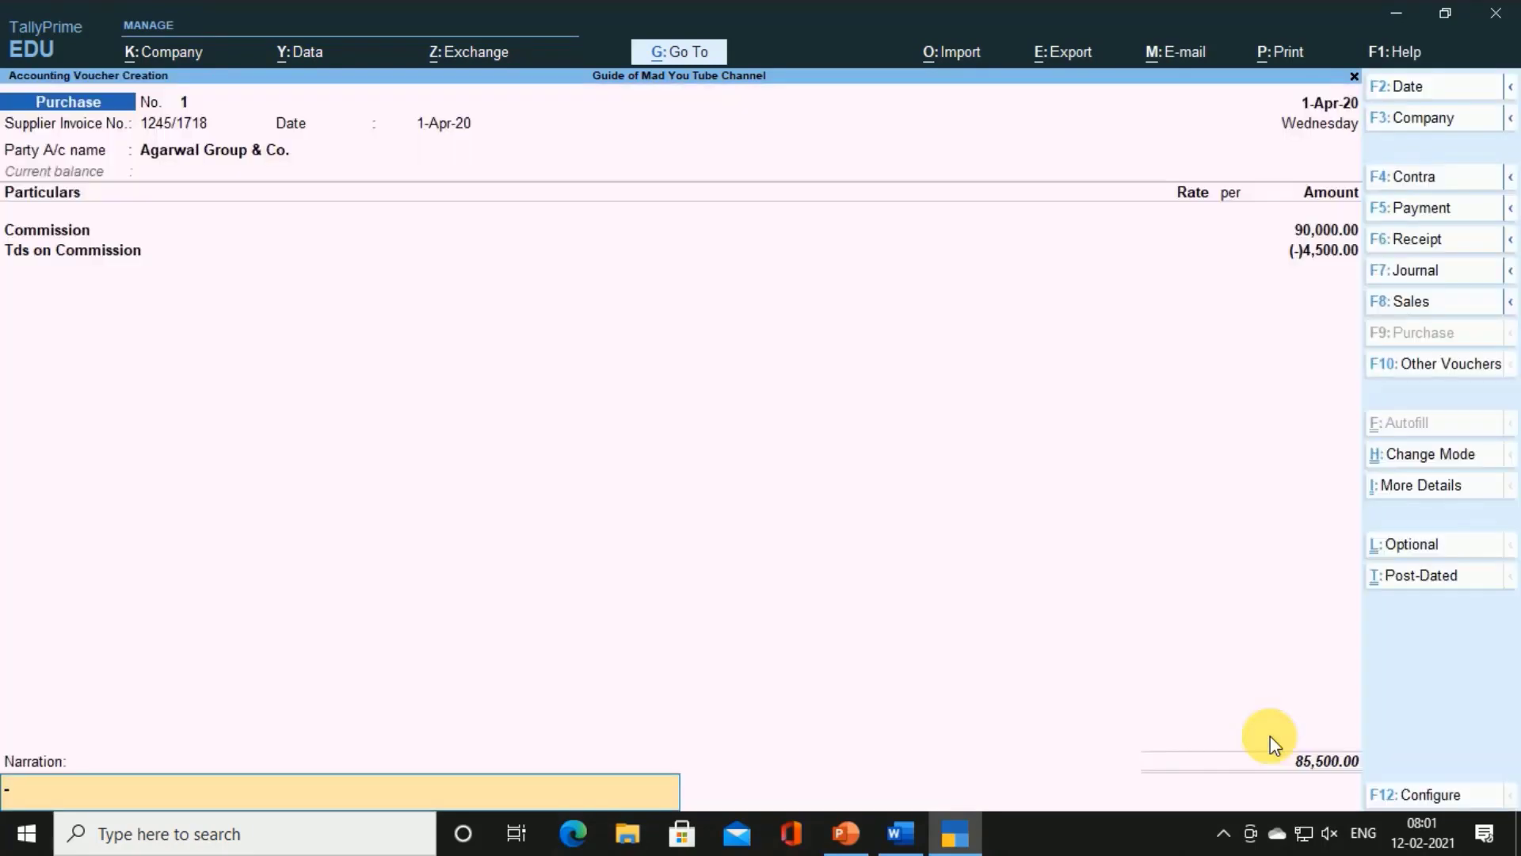
{"action": "key", "text": "Return"}
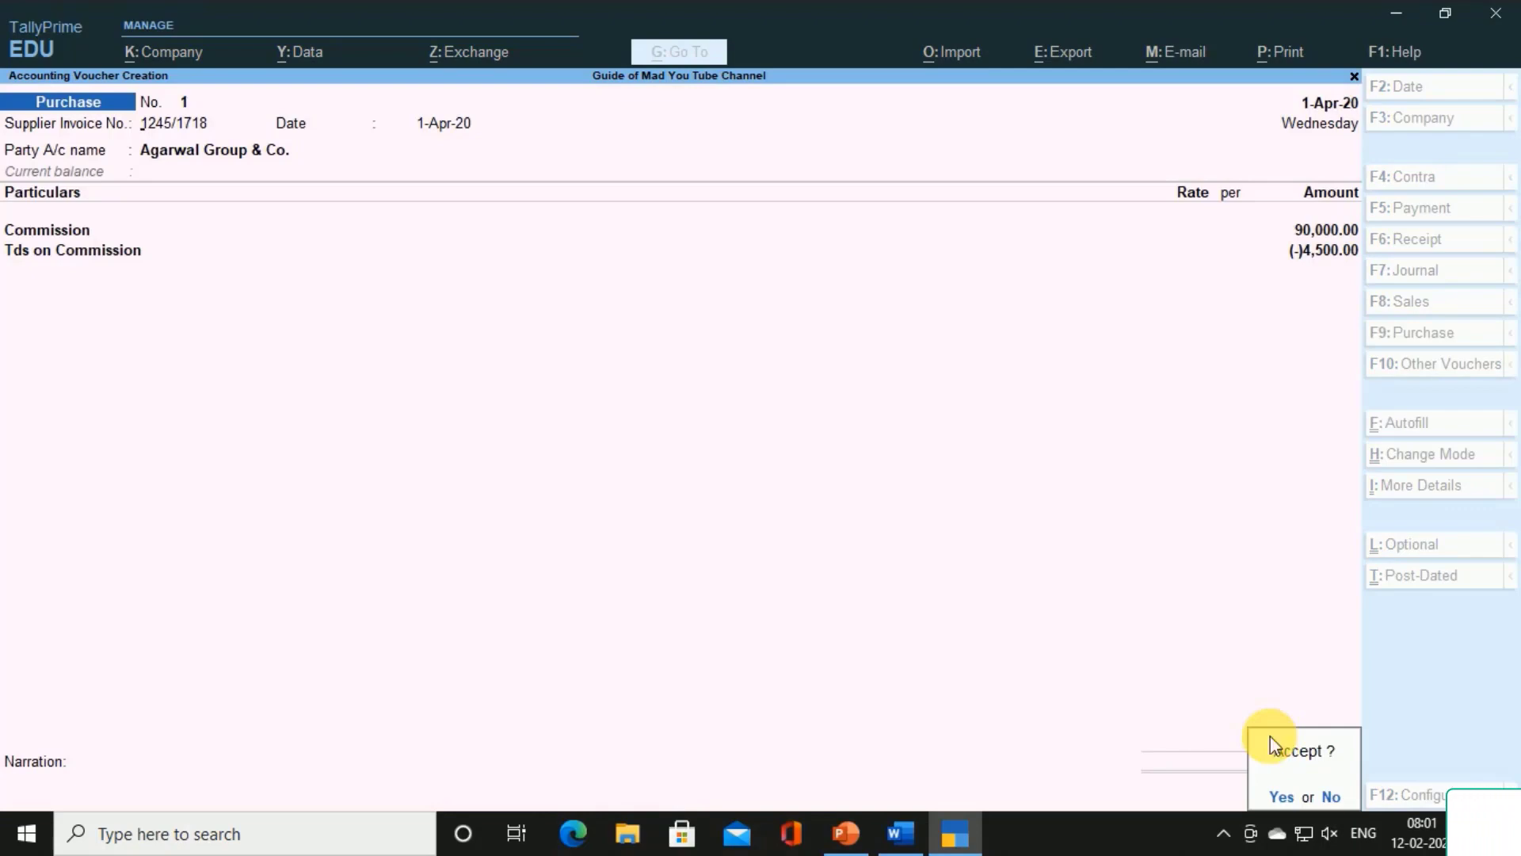
{"action": "key", "text": "Return"}
{"action": "key", "text": "alt+Tab"}
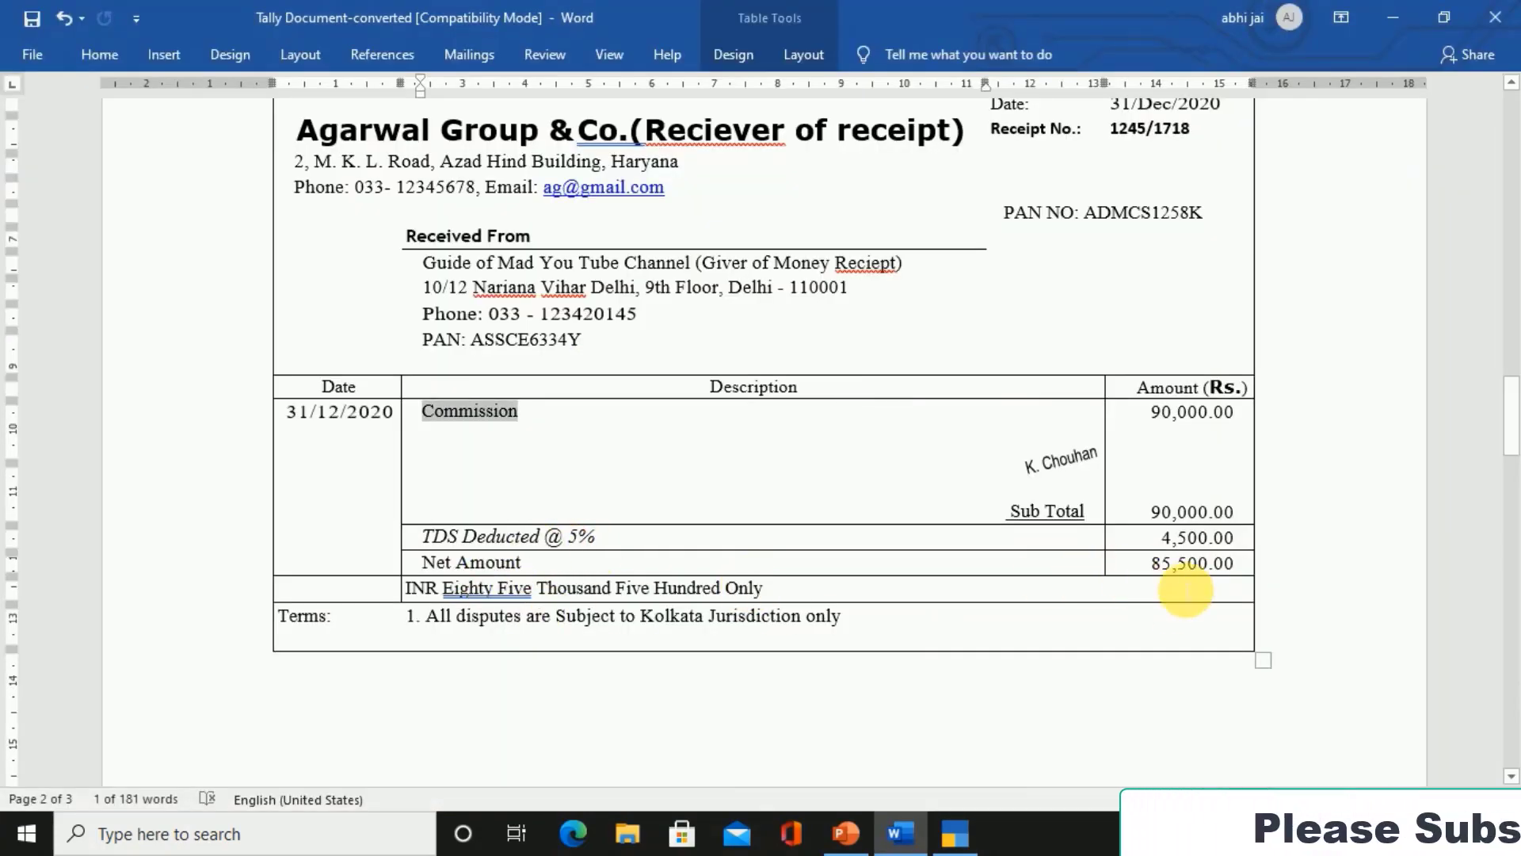
{"action": "key", "text": "alt+Tab"}
In a Payment voucher, debit Agarwal Group & Co. 85,500 against bill 1245/1718
{"action": "key", "text": "F5"}
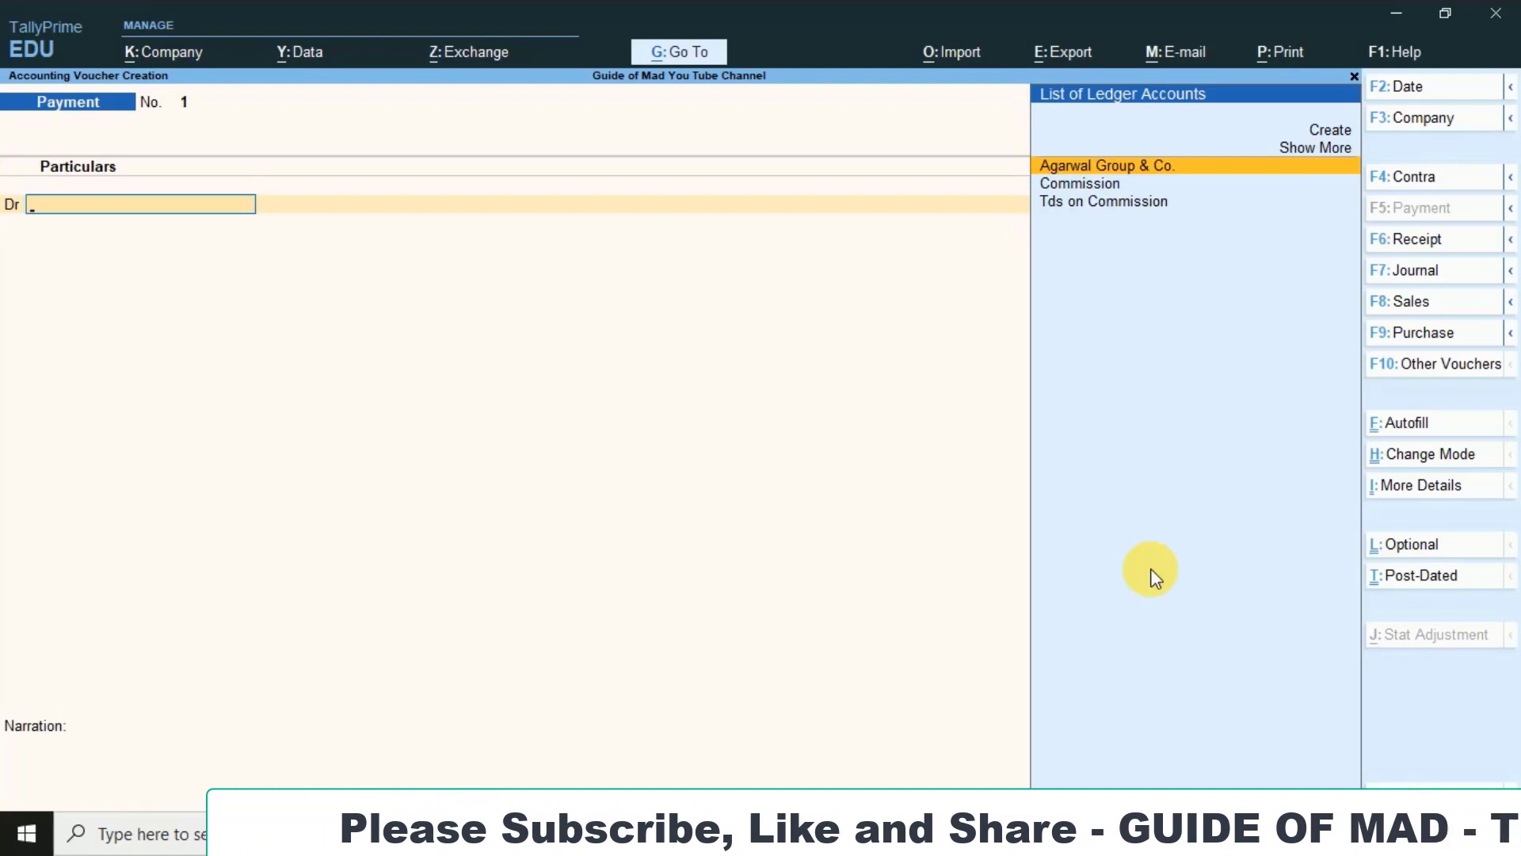
{"action": "key", "text": "Return"}
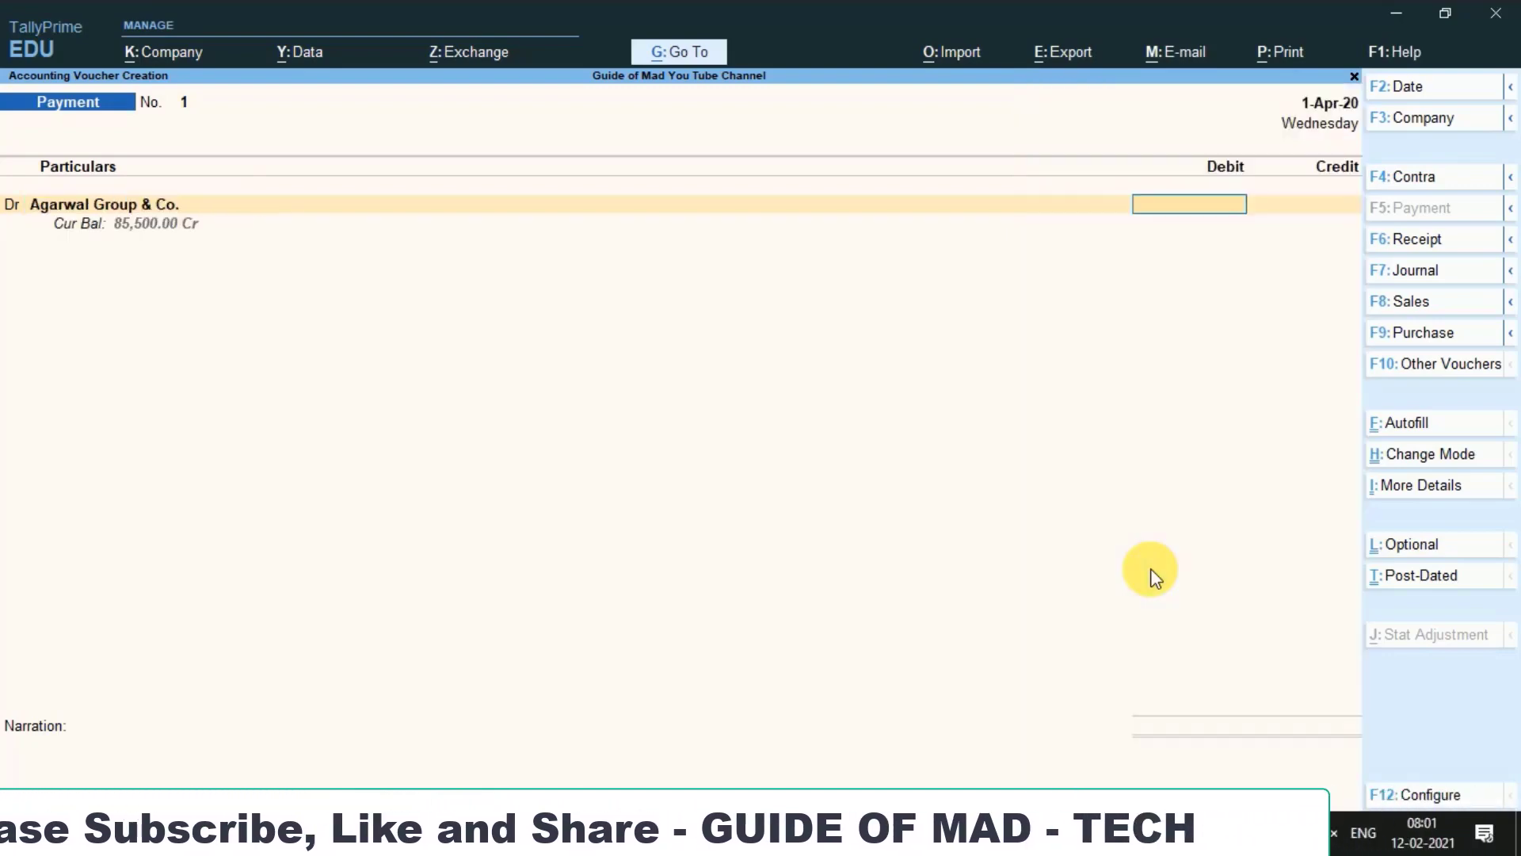
{"action": "type", "text": "85"}
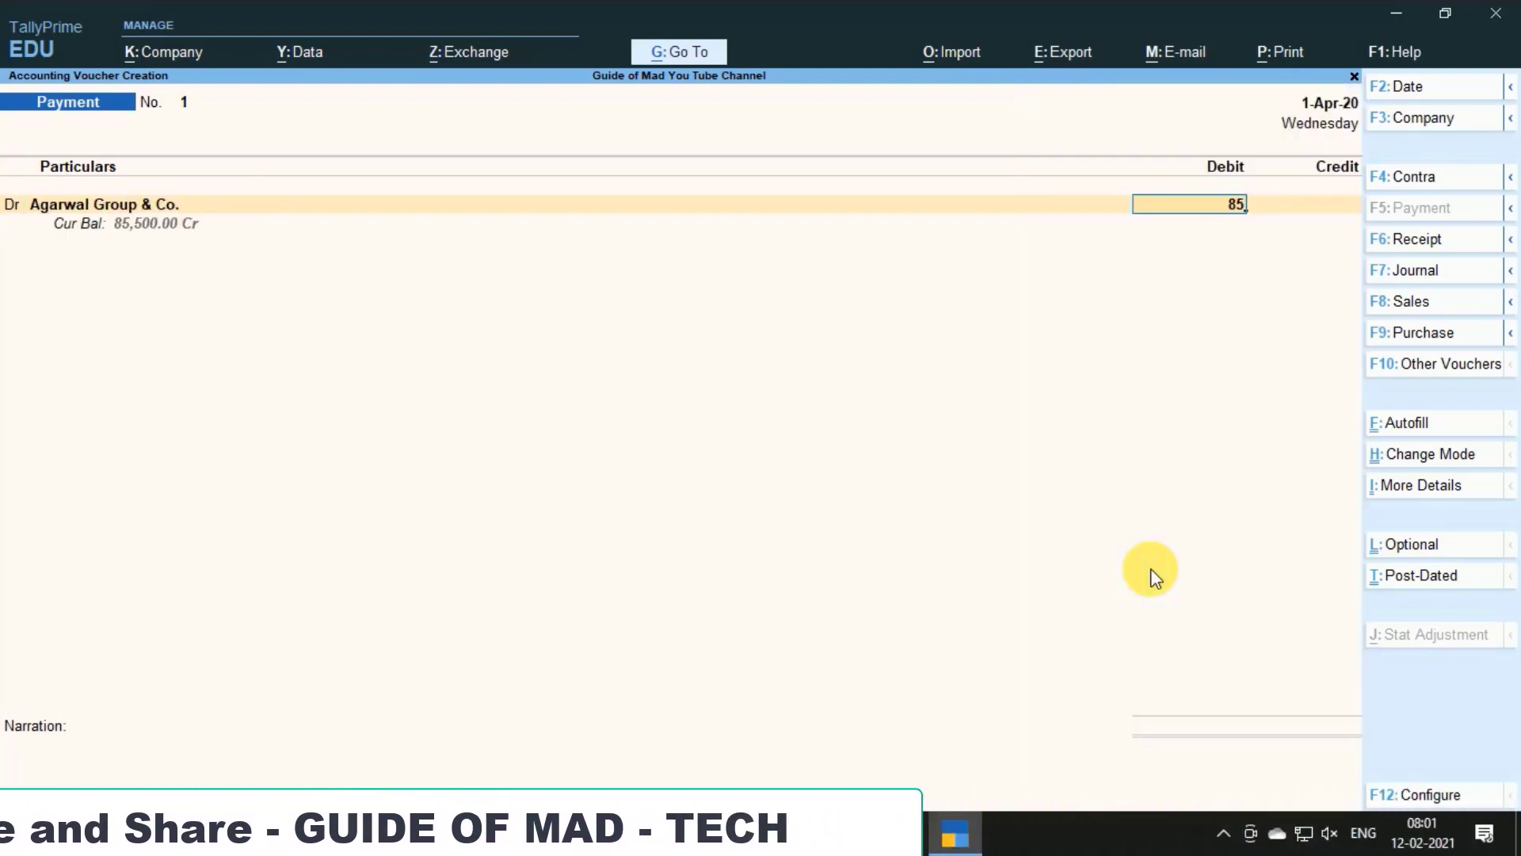
{"action": "type", "text": "500"}
{"action": "key", "text": "Return"}
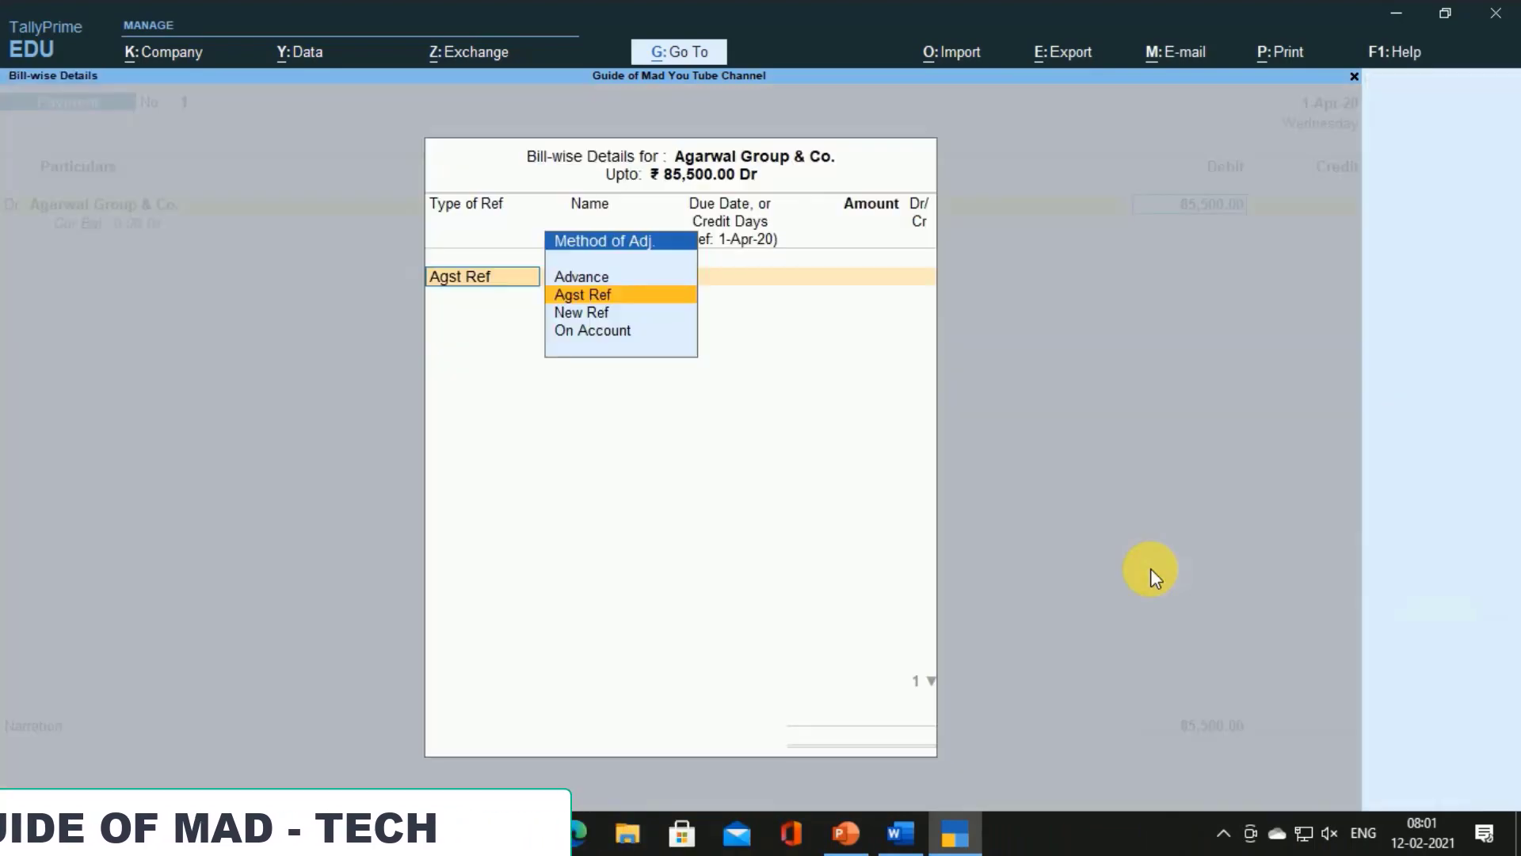
{"action": "key", "text": "Return"}
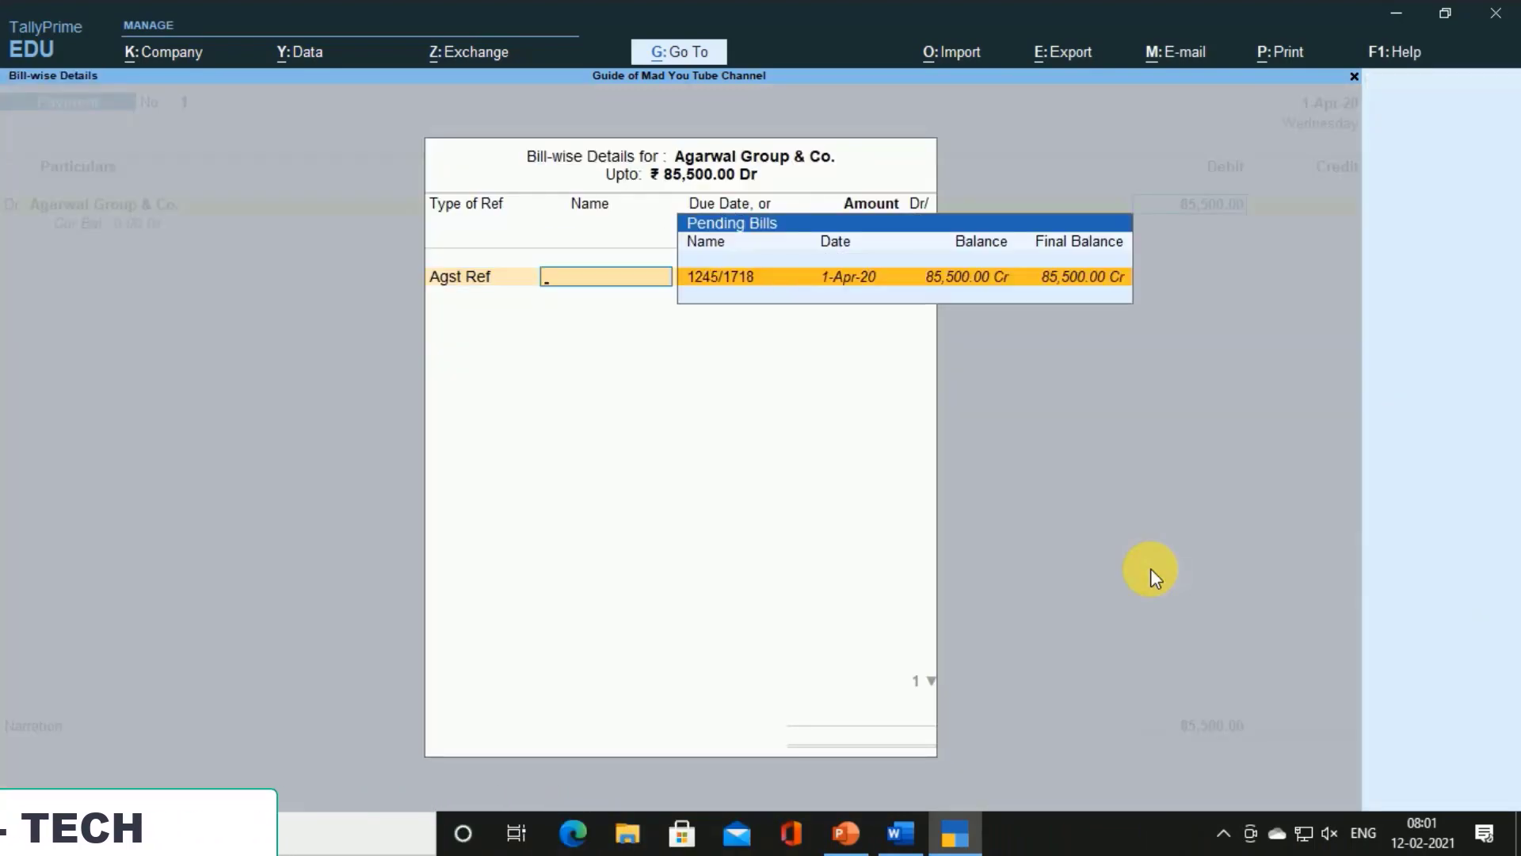
{"action": "key", "text": "Return"}
{"action": "key", "text": "Return"}
{"action": "key", "text": "Return"}
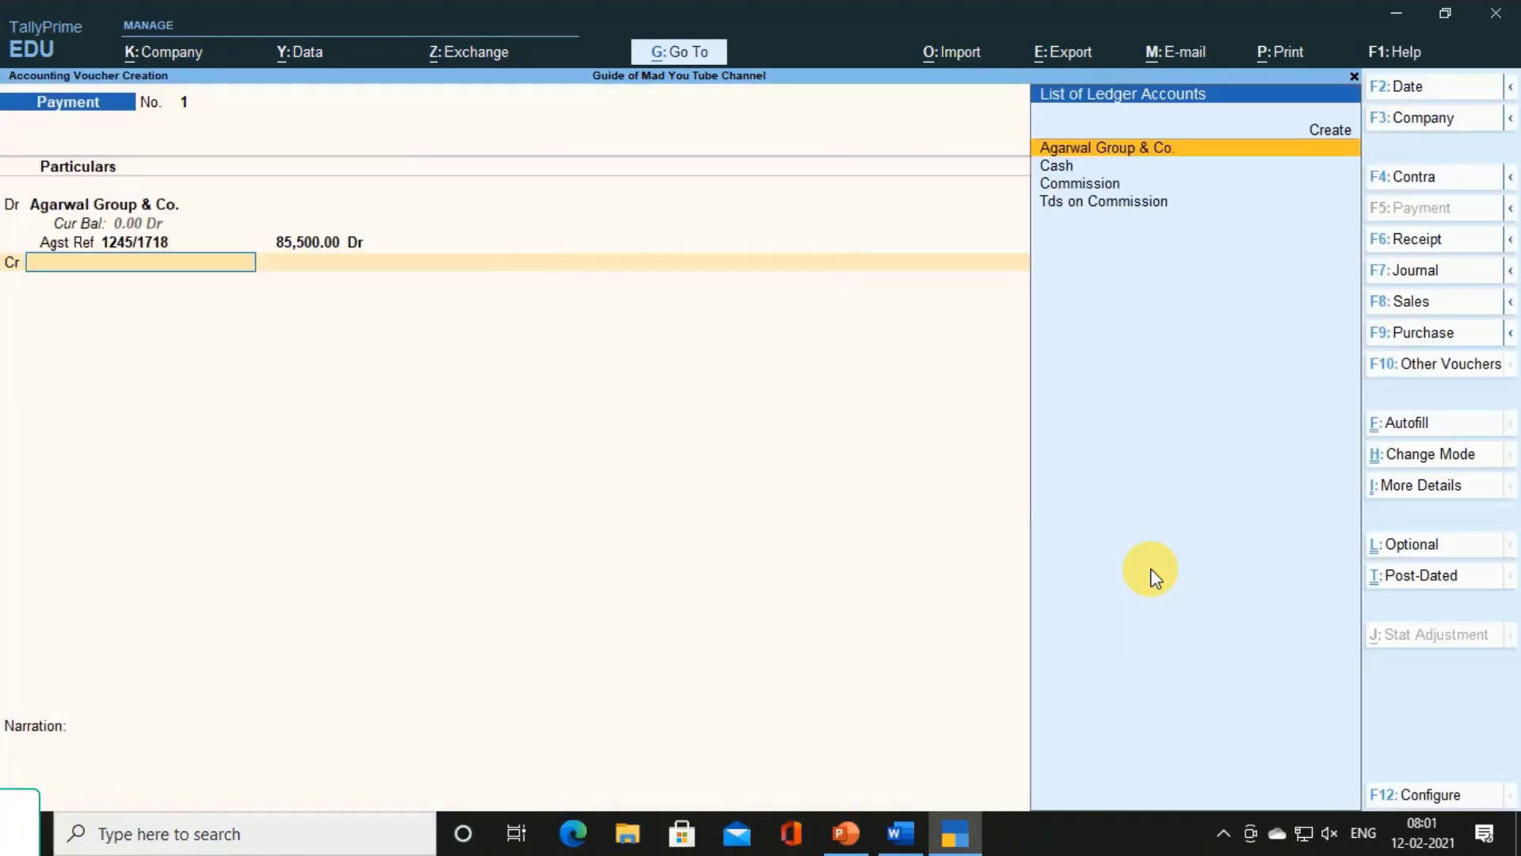
{"action": "key", "text": "Down"}
Credit the 85,500 payment to Cash and save the voucher
{"action": "key", "text": "Return"}
{"action": "key", "text": "Return"}
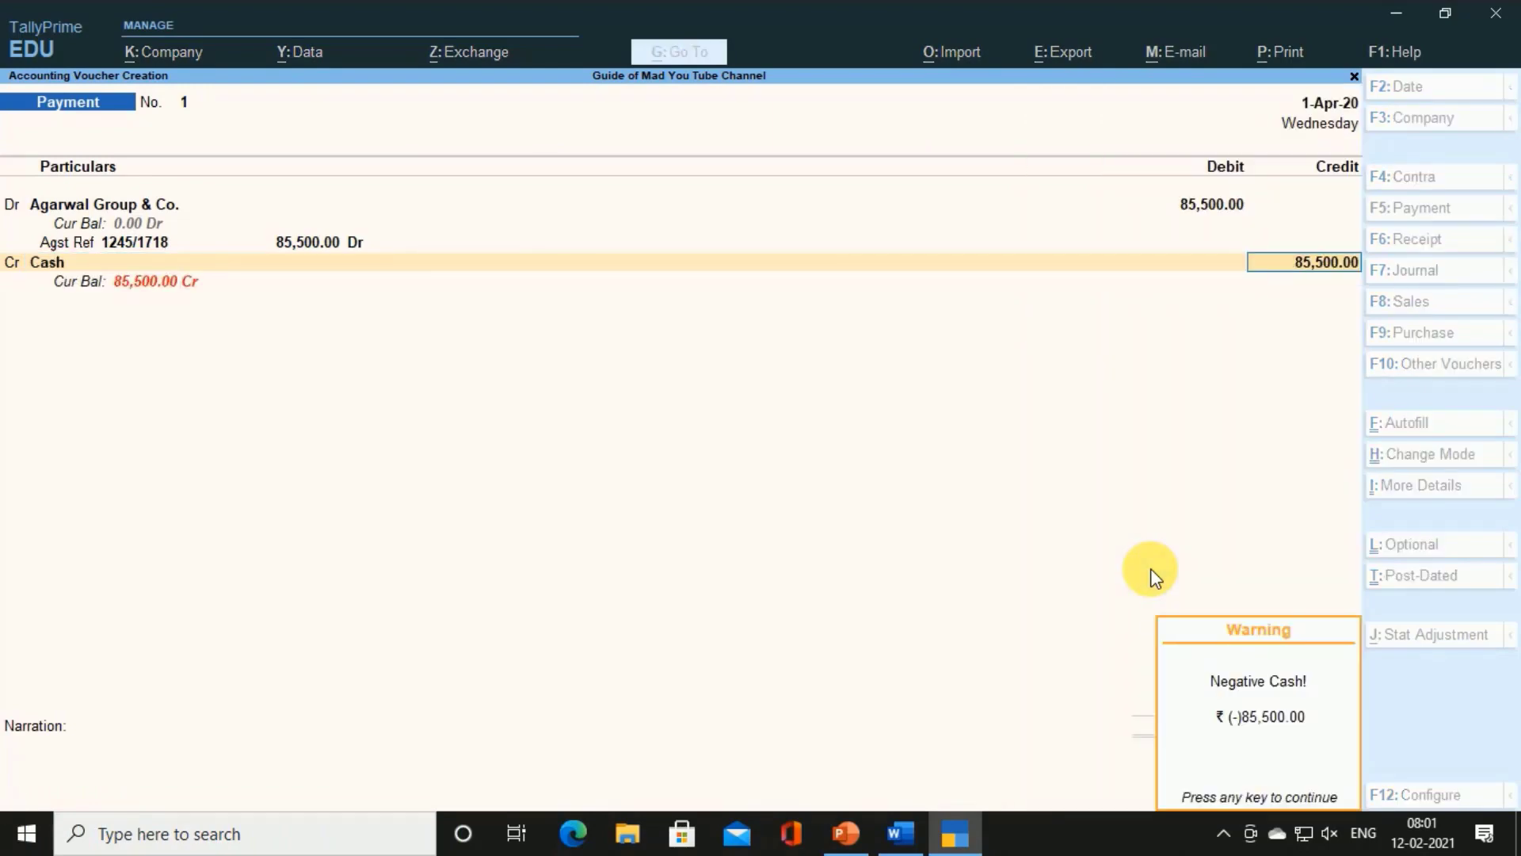
{"action": "key", "text": "Return"}
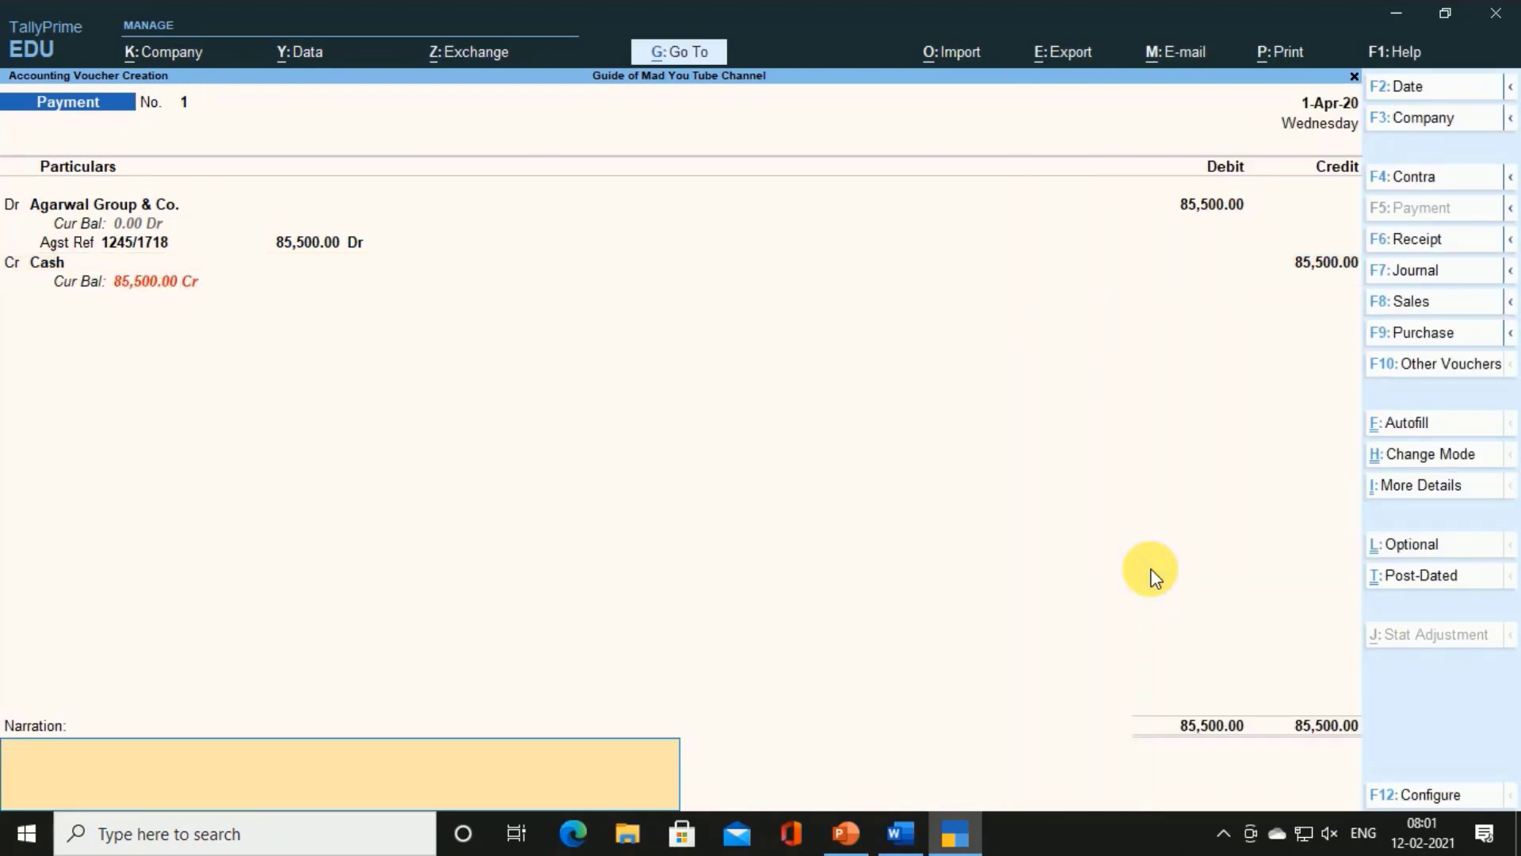
{"action": "key", "text": "BackSpace"}
{"action": "key", "text": "Return"}
{"action": "key", "text": "Return"}
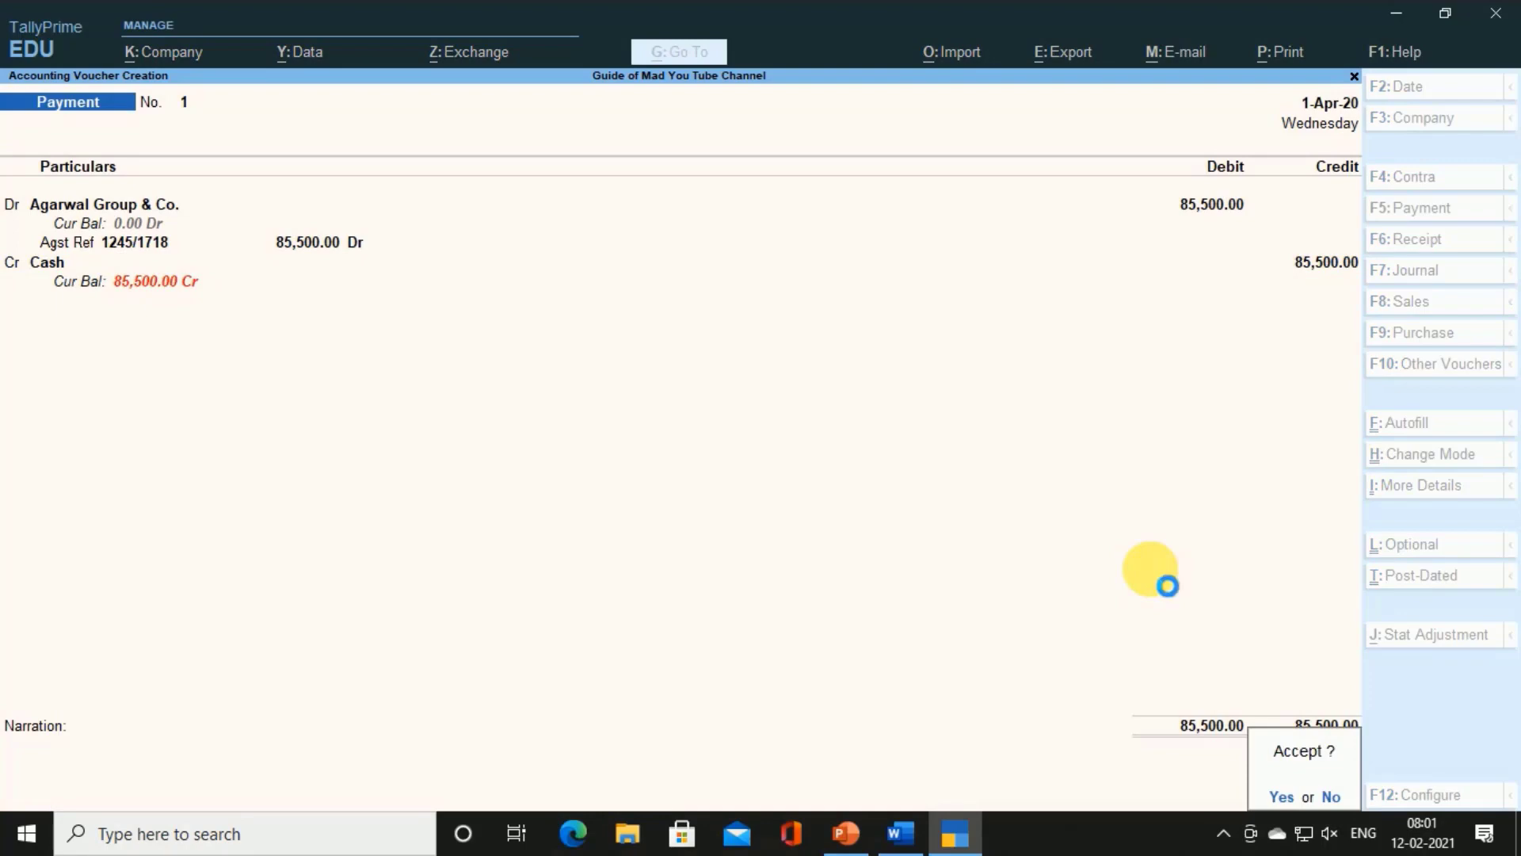
{"action": "key", "text": "Return"}
{"action": "key", "text": "alt+Tab"}
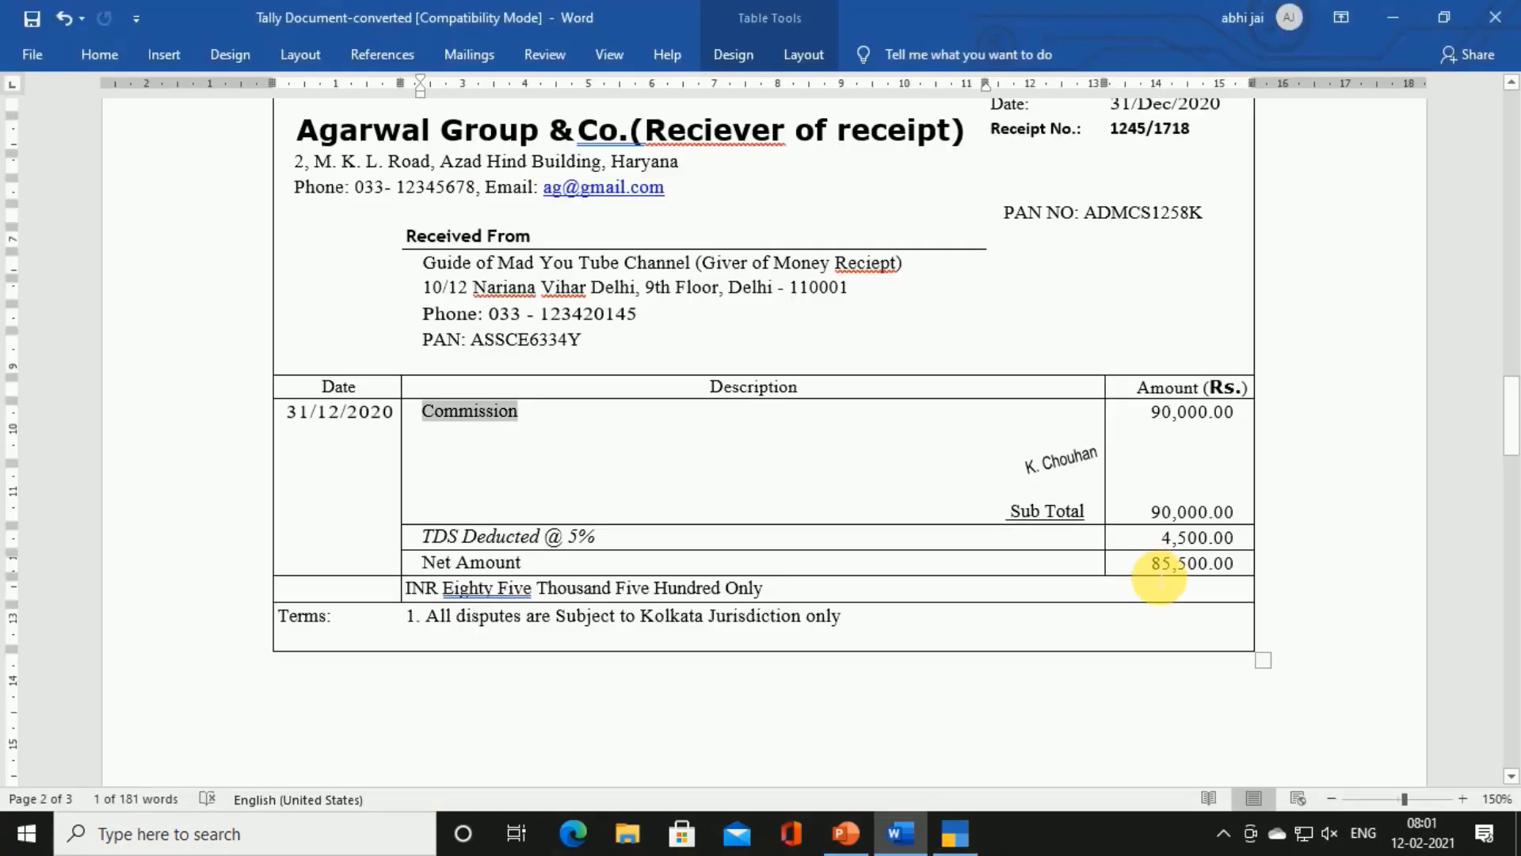
{"action": "key", "text": "alt+Tab"}
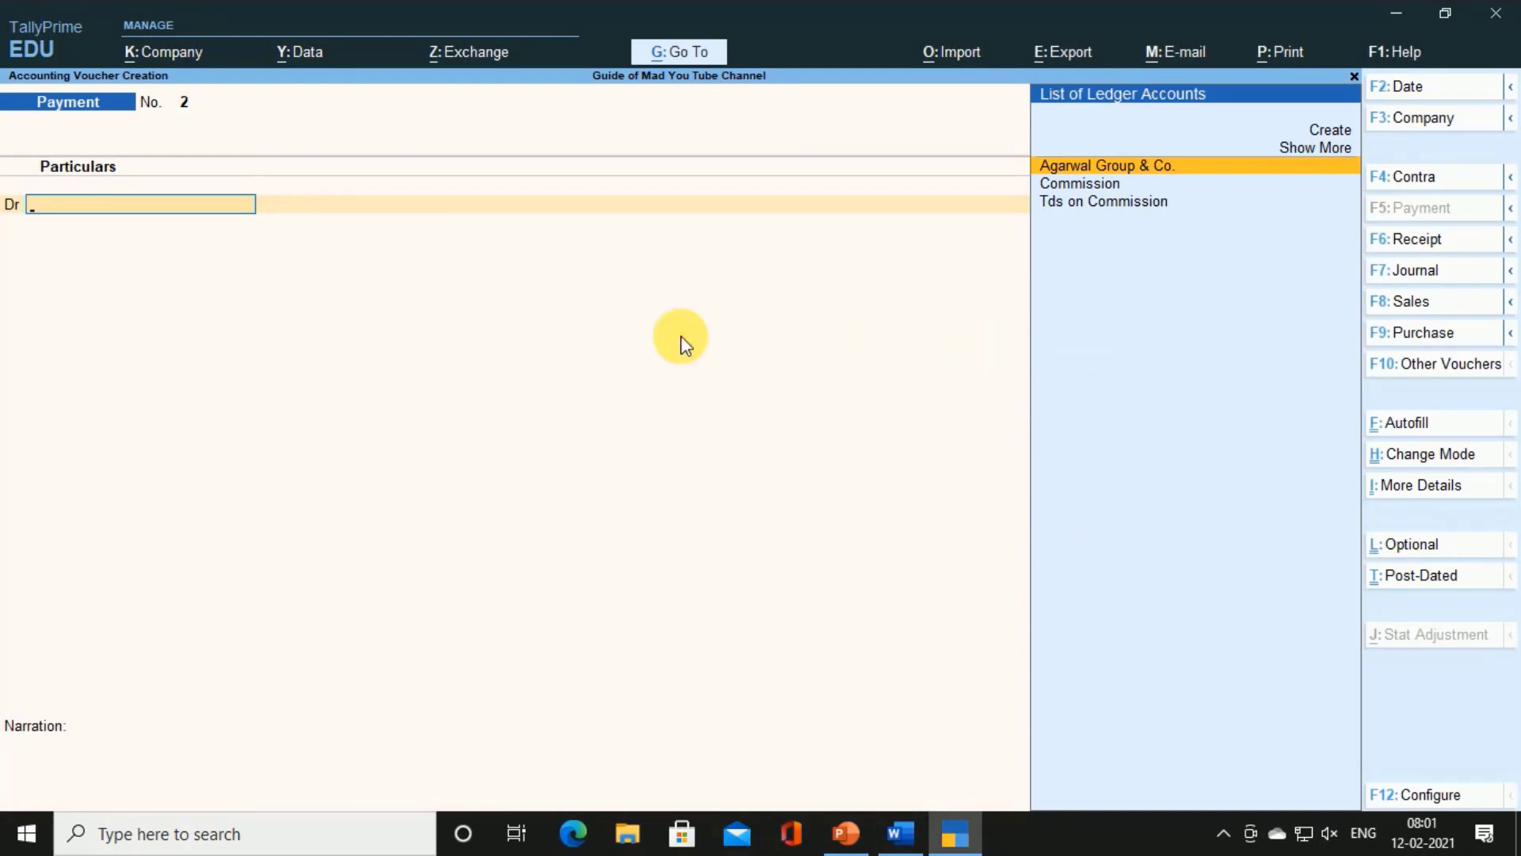
In Payment voucher 2, debit Tds on Commission 4,500.00 against reference Purc / 1 / 1
{"action": "type", "text": "t"}
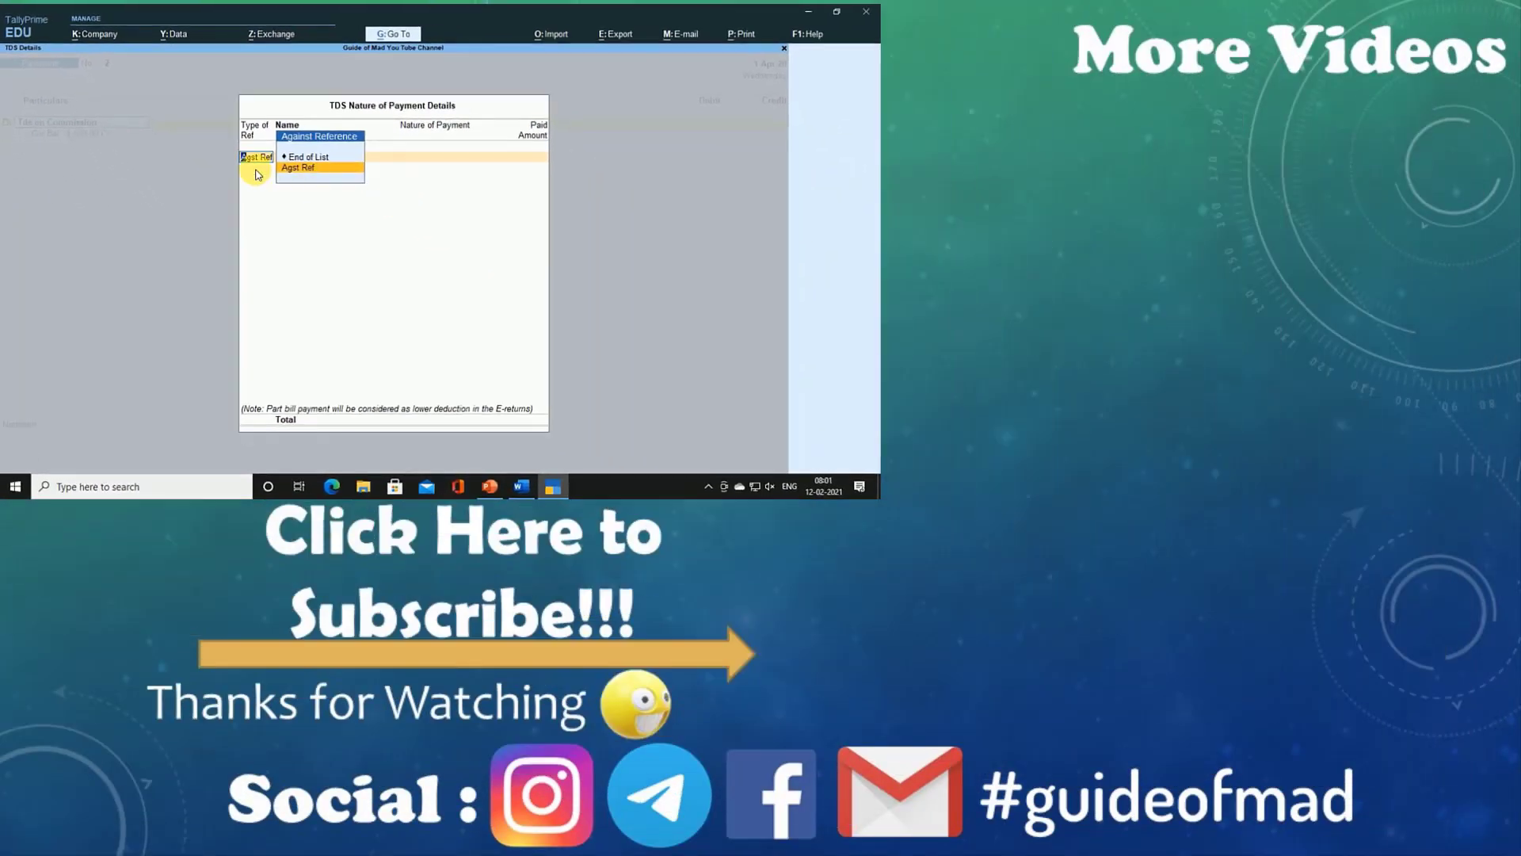
{"action": "key", "text": "Return"}
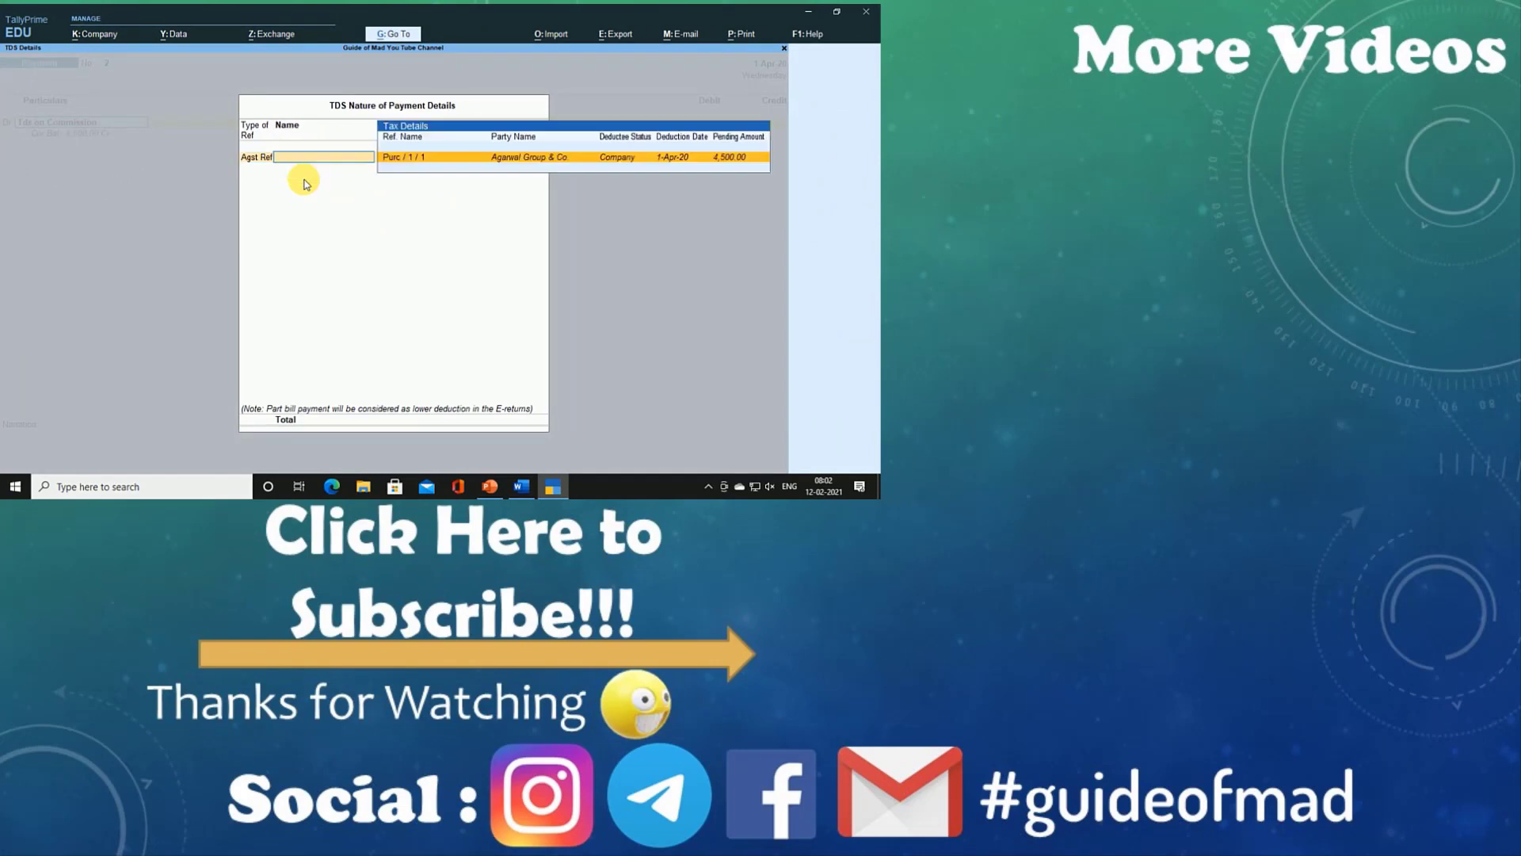
{"action": "key", "text": "Return"}
{"action": "key", "text": "Return"}
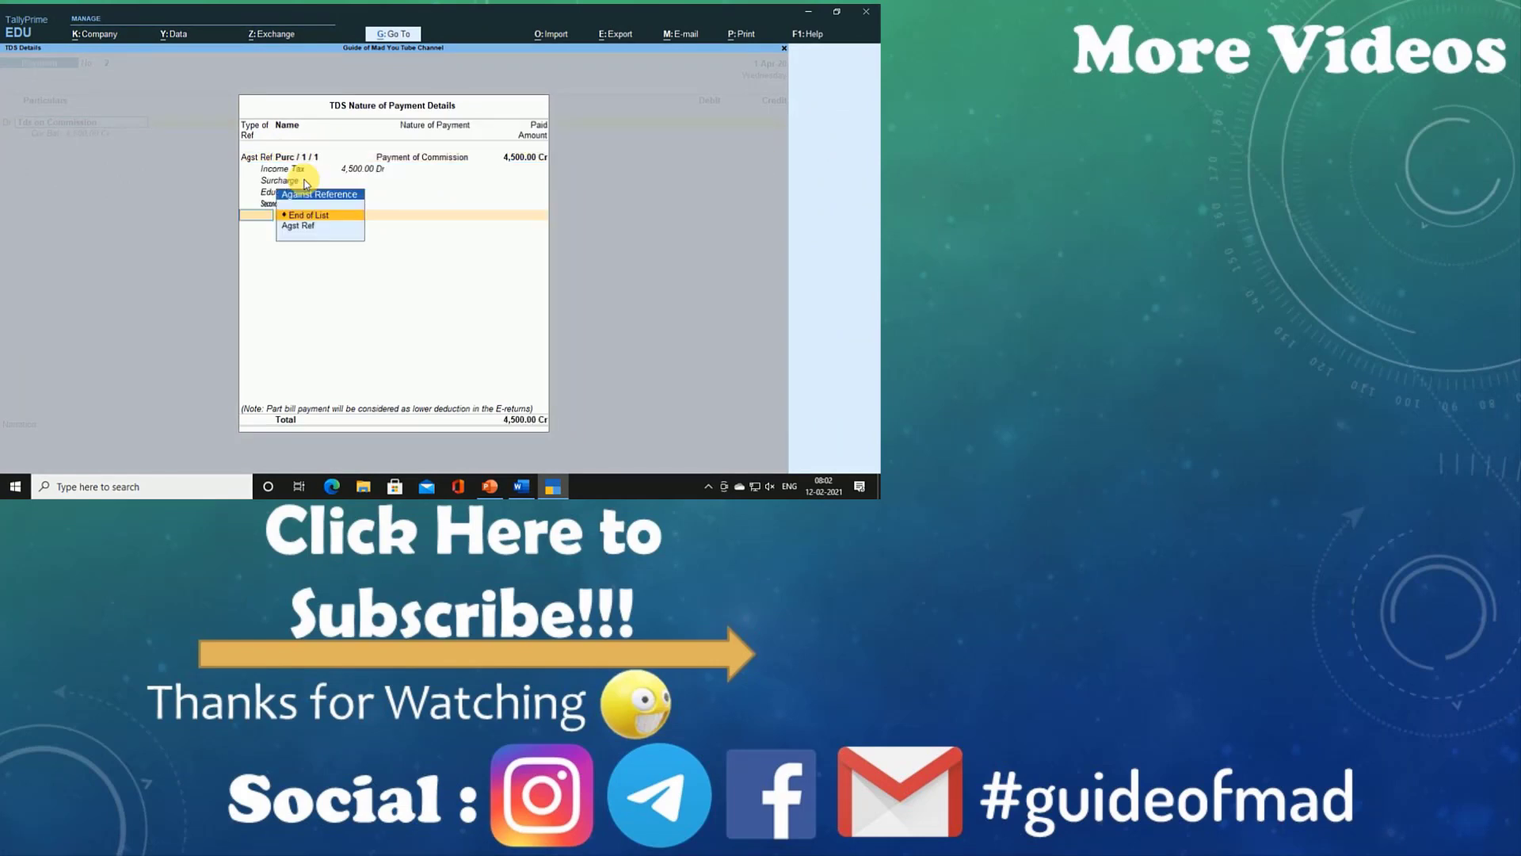
{"action": "key", "text": "Return"}
{"action": "key", "text": "Return"}
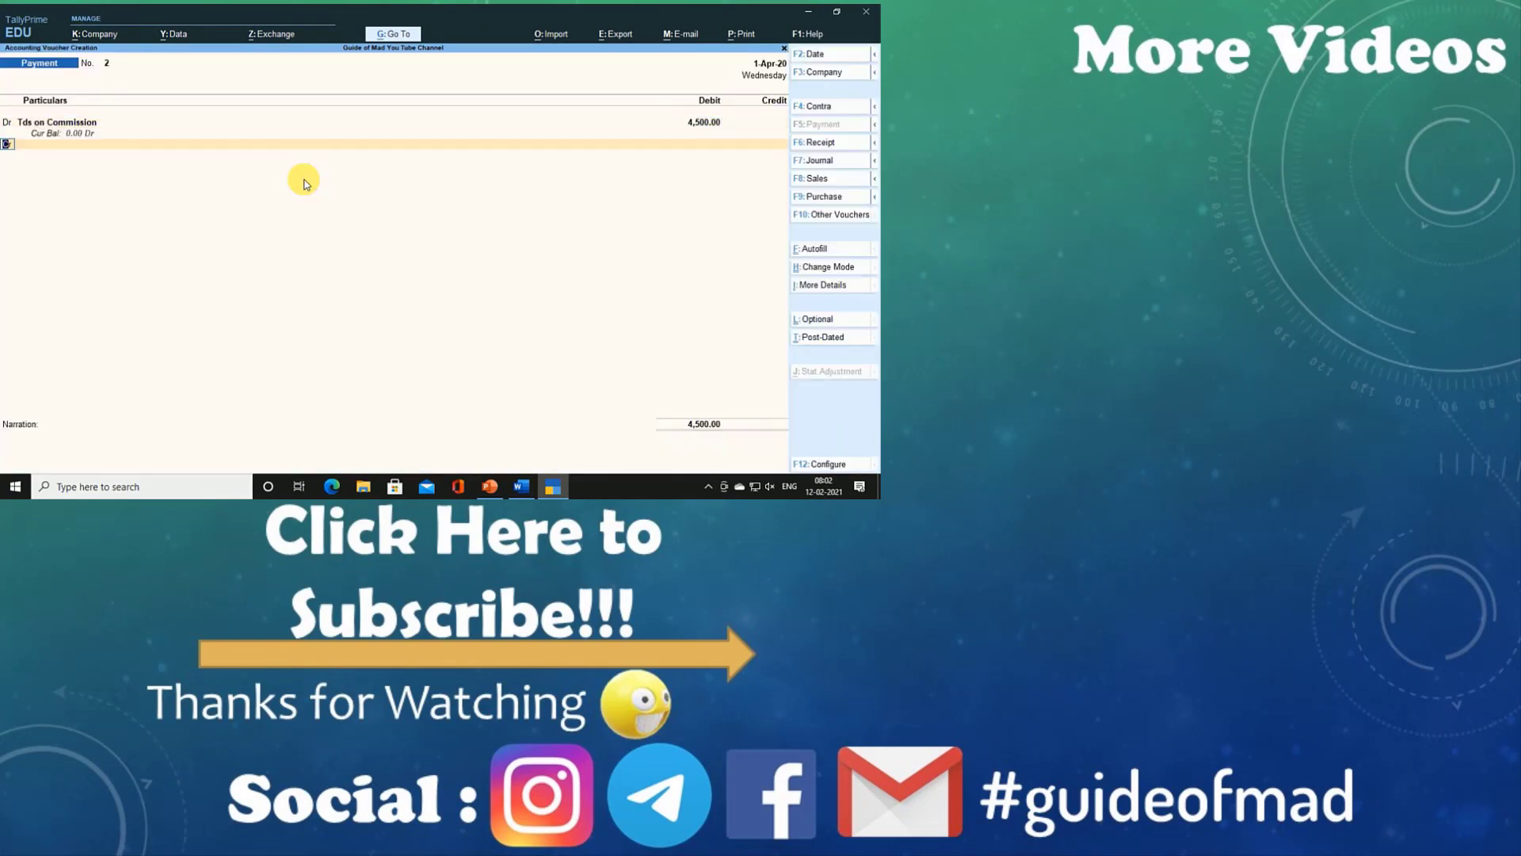
{"action": "key", "text": "Return"}
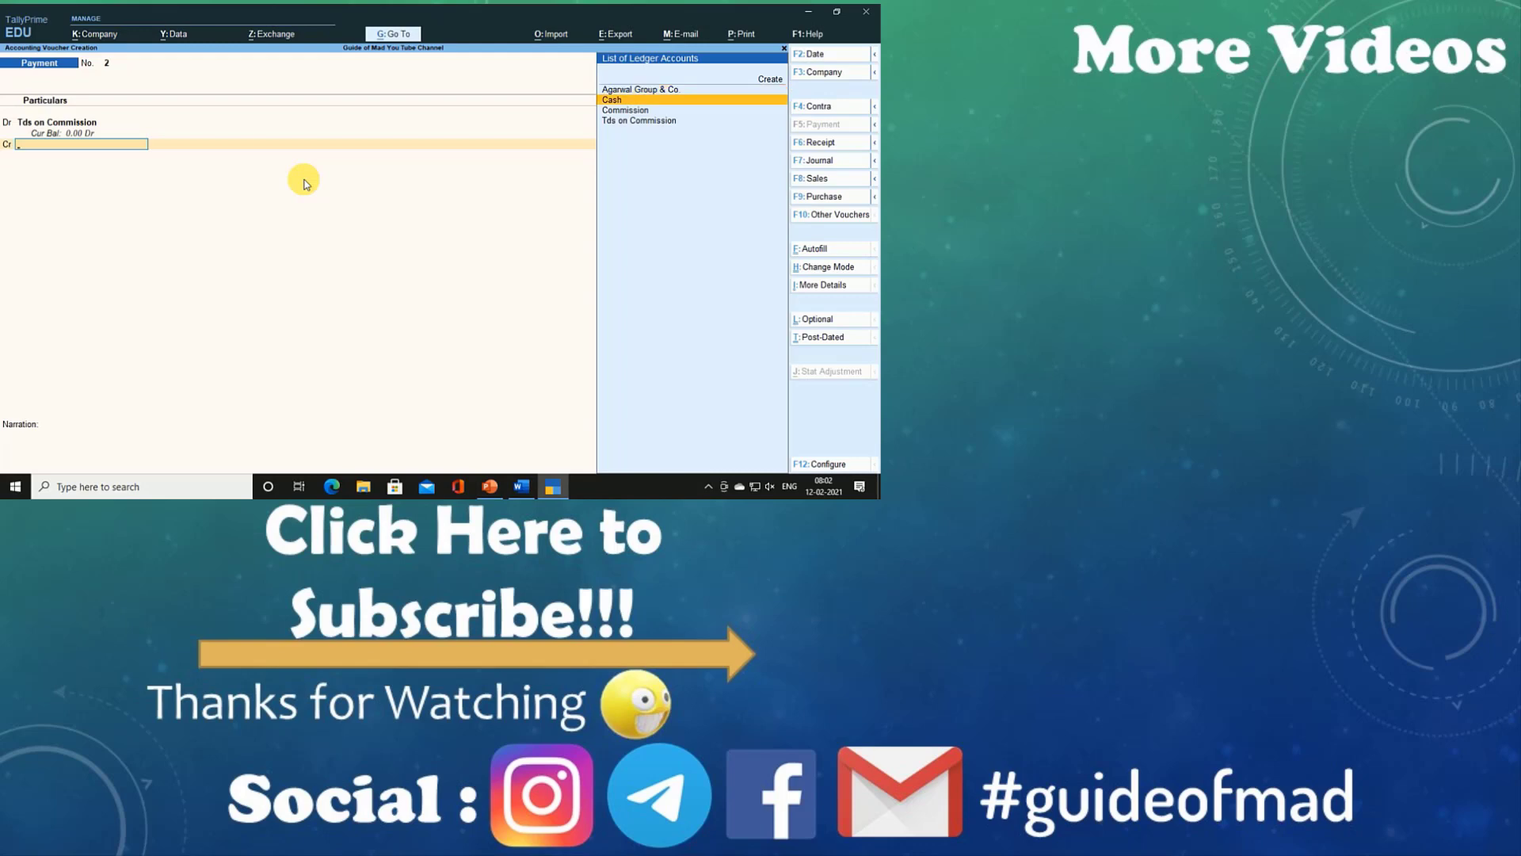